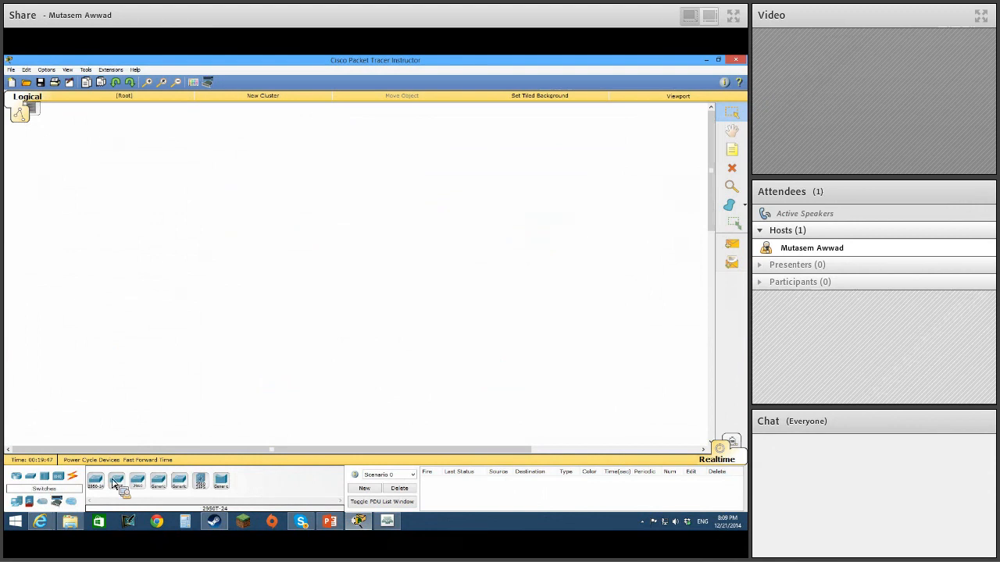
Place a 2960-24TT switch in the workspace and a 2811 router beside it.
{"action": "left_click", "coordinate": [291, 221]}
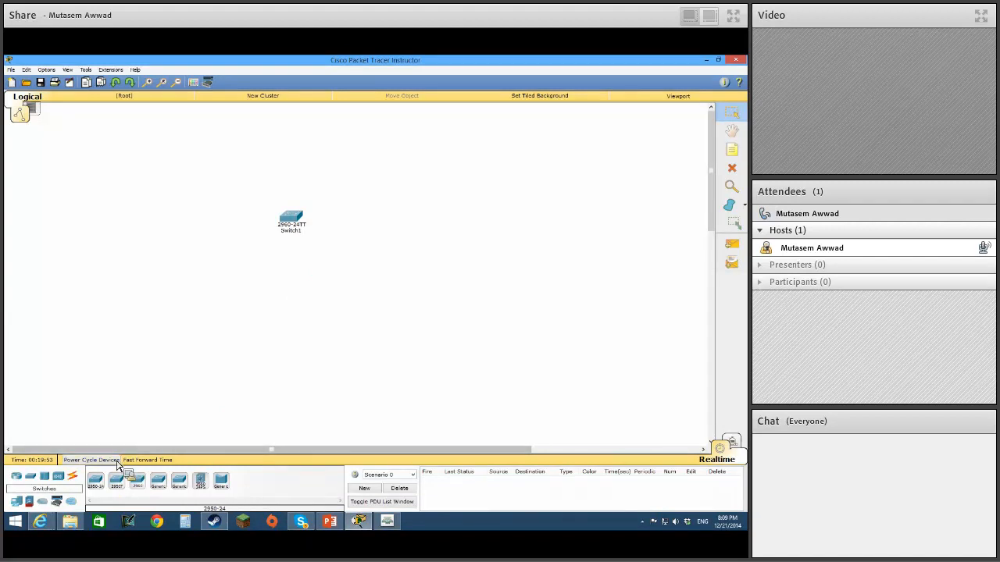
{"action": "left_click", "coordinate": [17, 478]}
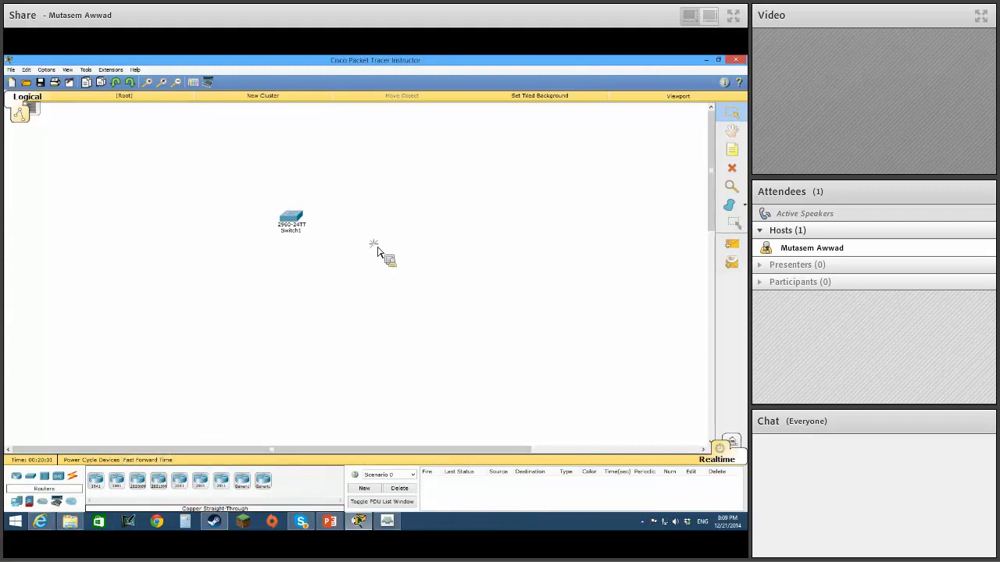
{"action": "left_click", "coordinate": [367, 224]}
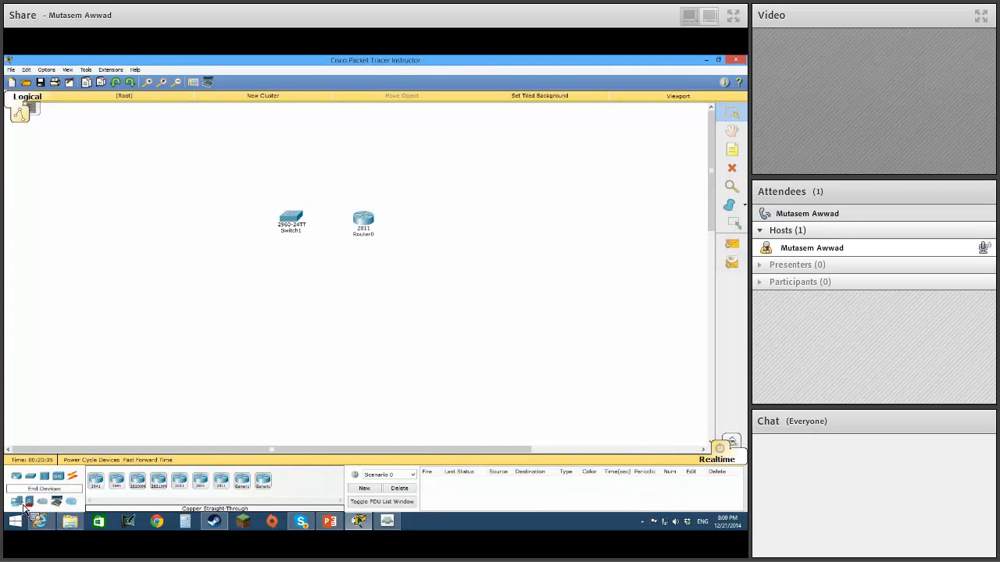
Add two generic PCs, one beside the switch and one on the far side of the router.
{"action": "left_click", "coordinate": [16, 501]}
{"action": "left_click", "coordinate": [95, 479]}
{"action": "left_click", "coordinate": [205, 234]}
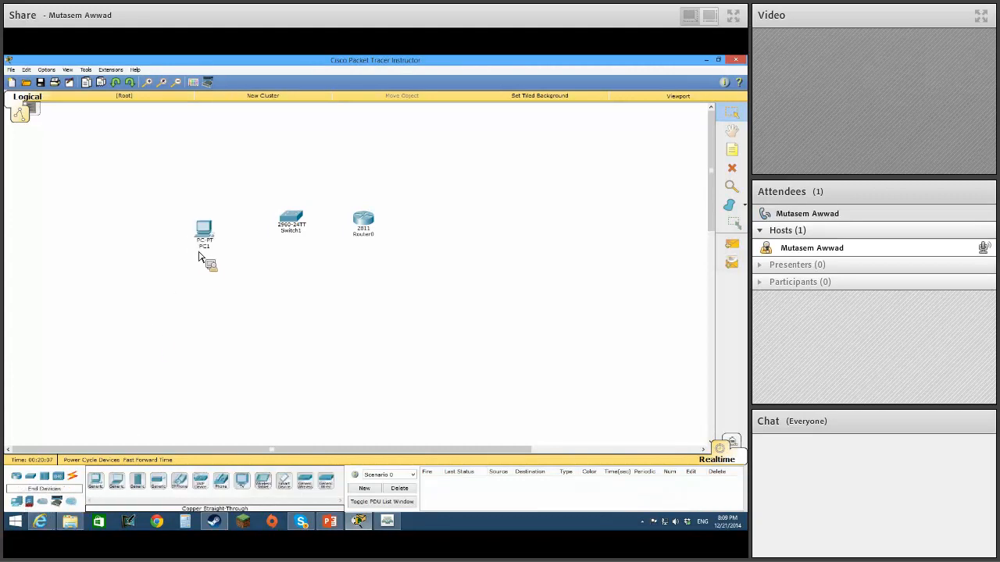
{"action": "left_click", "coordinate": [101, 484]}
{"action": "left_click", "coordinate": [448, 229]}
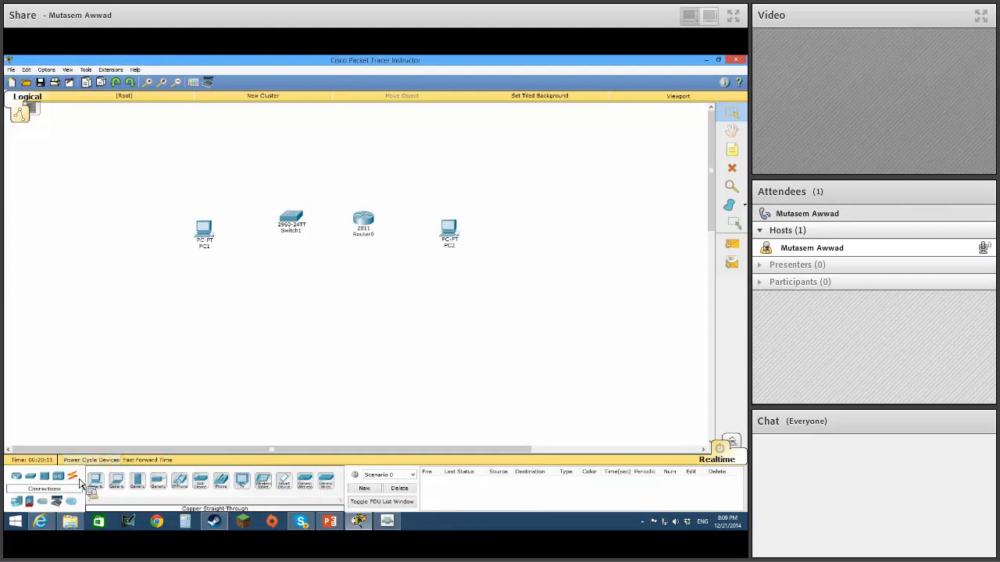
Connect PC1 to FastEthernet0/1 on Switch1 with a copper straight-through cable.
{"action": "left_click", "coordinate": [72, 476]}
{"action": "left_click", "coordinate": [206, 233]}
{"action": "left_click", "coordinate": [226, 242]}
{"action": "left_click", "coordinate": [297, 226]}
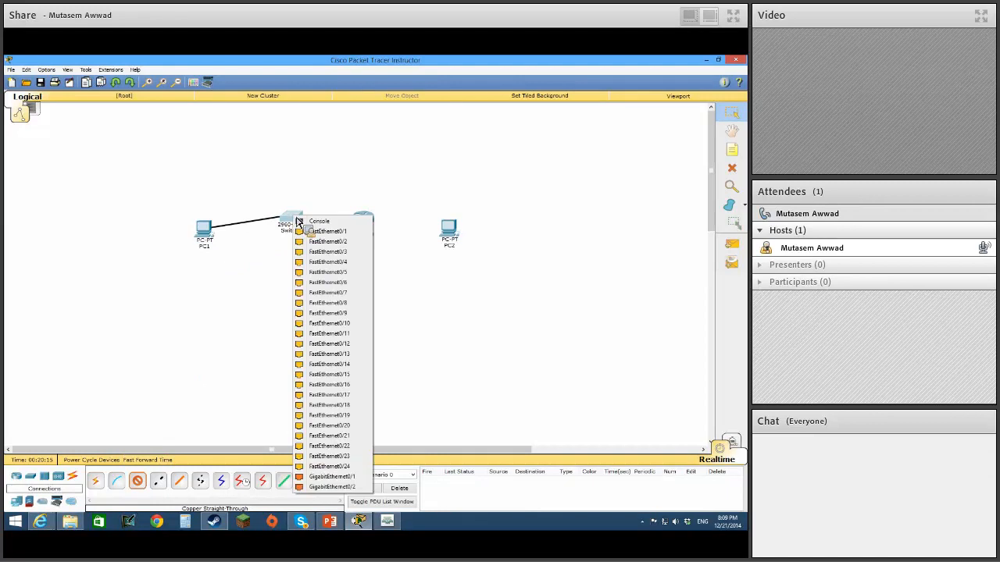
{"action": "left_click", "coordinate": [344, 233]}
Connect Switch1 FastEthernet0/2 to Router0 FastEthernet0/0 with a copper straight-through cable.
{"action": "left_click", "coordinate": [135, 484]}
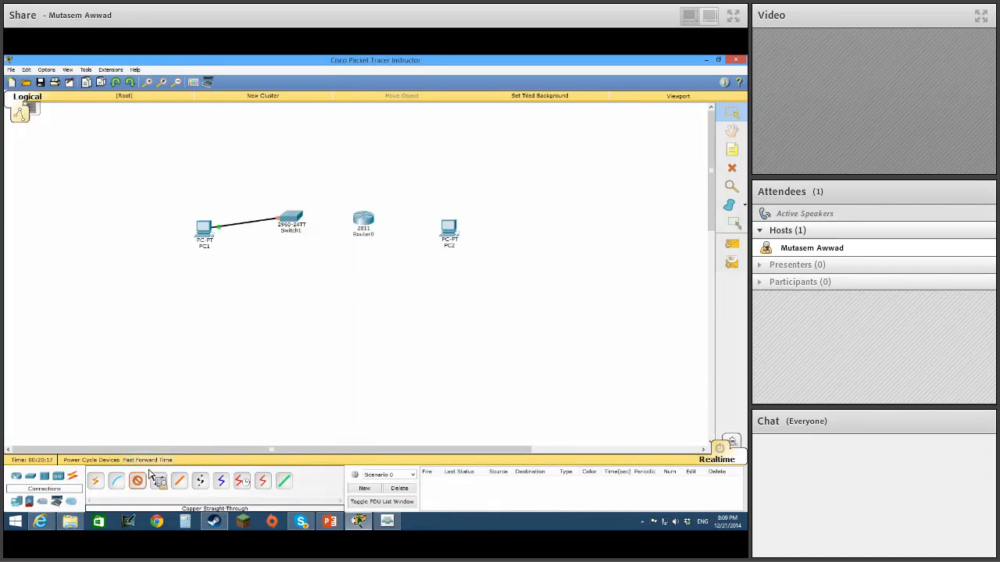
{"action": "left_click", "coordinate": [290, 224]}
{"action": "left_click", "coordinate": [334, 240]}
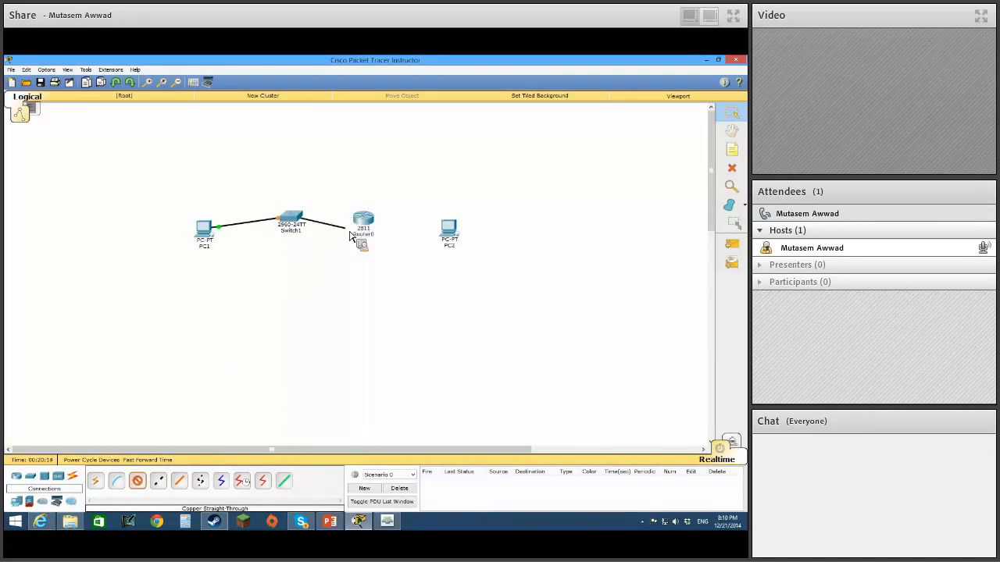
{"action": "left_click", "coordinate": [365, 221]}
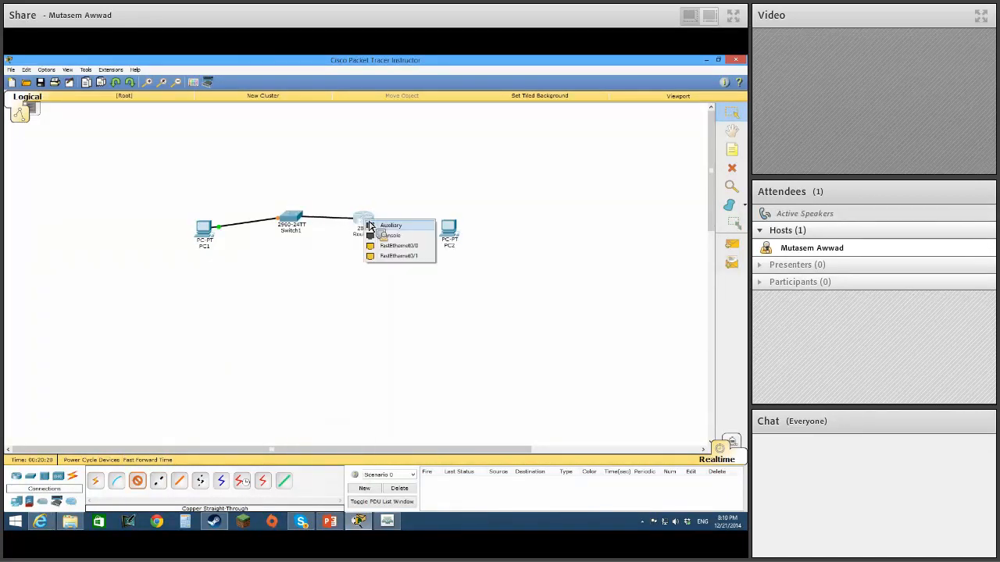
{"action": "left_click", "coordinate": [402, 247]}
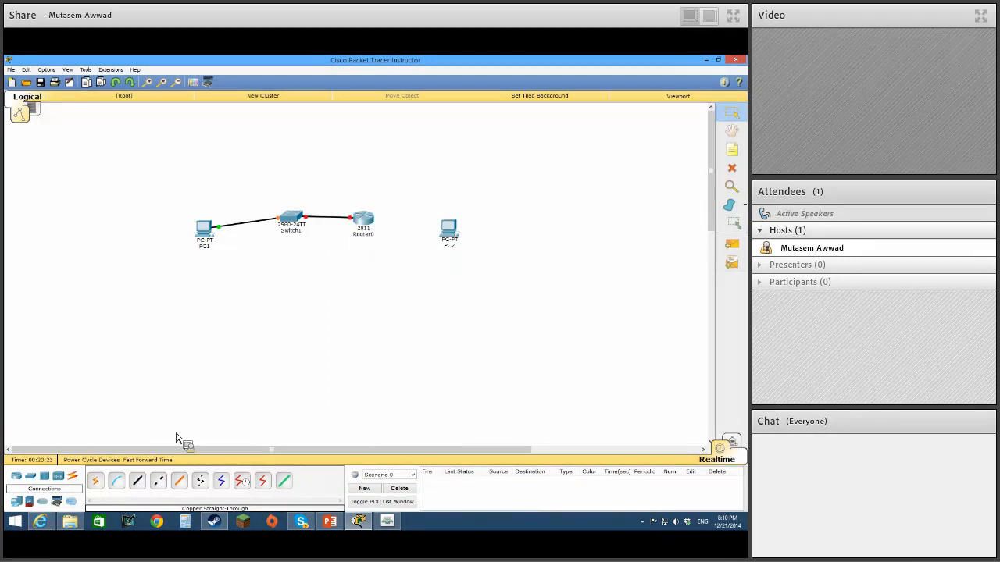
Connect Router0's remaining FastEthernet port to PC2 with a copper cross-over cable.
{"action": "left_click", "coordinate": [158, 481]}
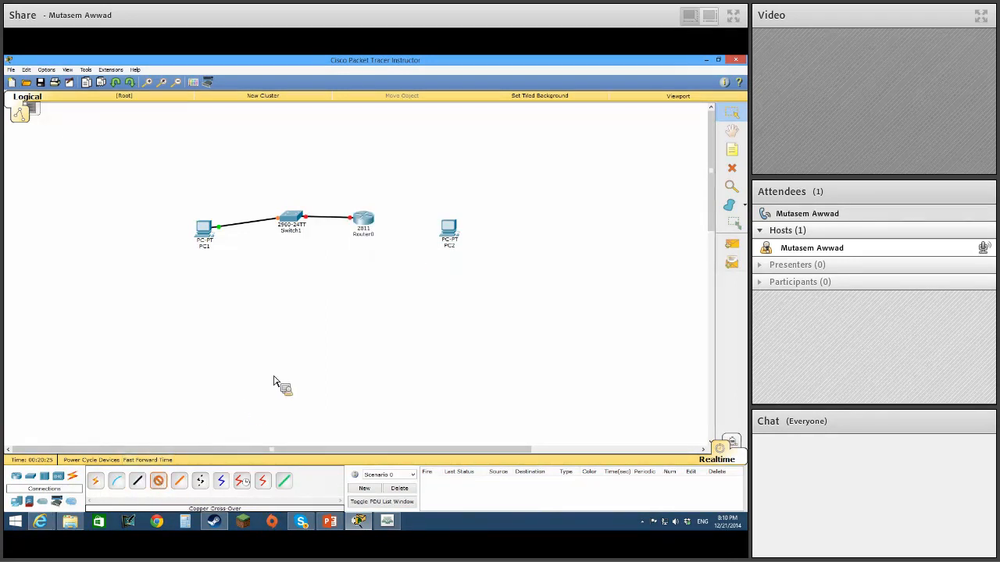
{"action": "left_click", "coordinate": [370, 226]}
{"action": "left_click", "coordinate": [401, 245]}
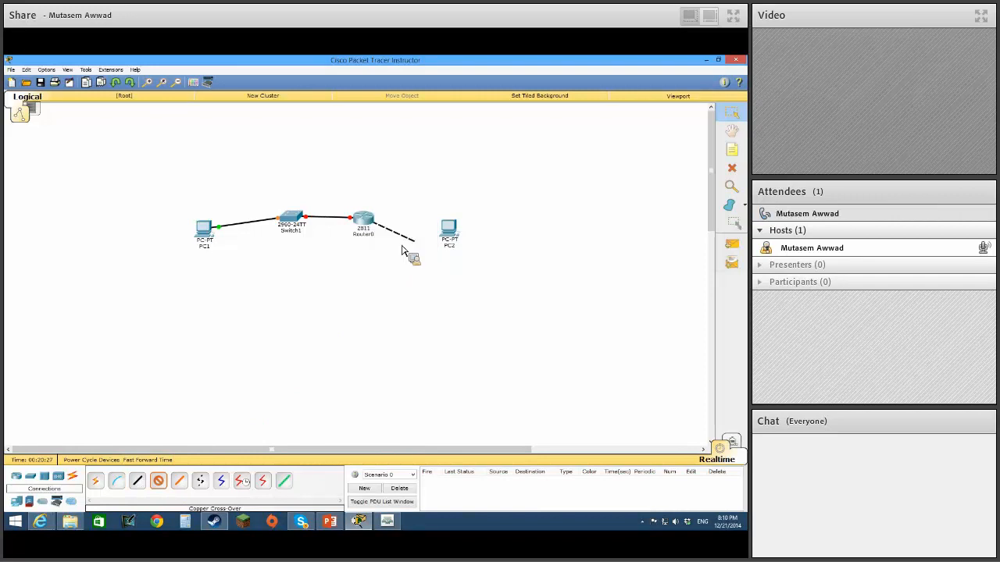
{"action": "left_click", "coordinate": [454, 234]}
{"action": "left_click", "coordinate": [475, 247]}
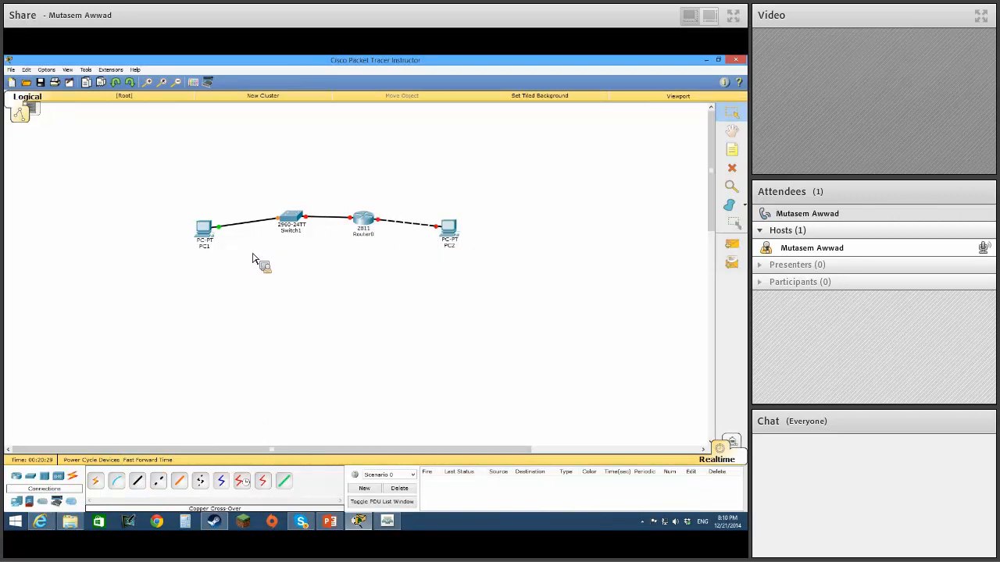
Give PC1 the static IP address 192.168.10.1 with subnet mask 255.255.255.0 and close its configuration.
{"action": "left_click", "coordinate": [204, 230]}
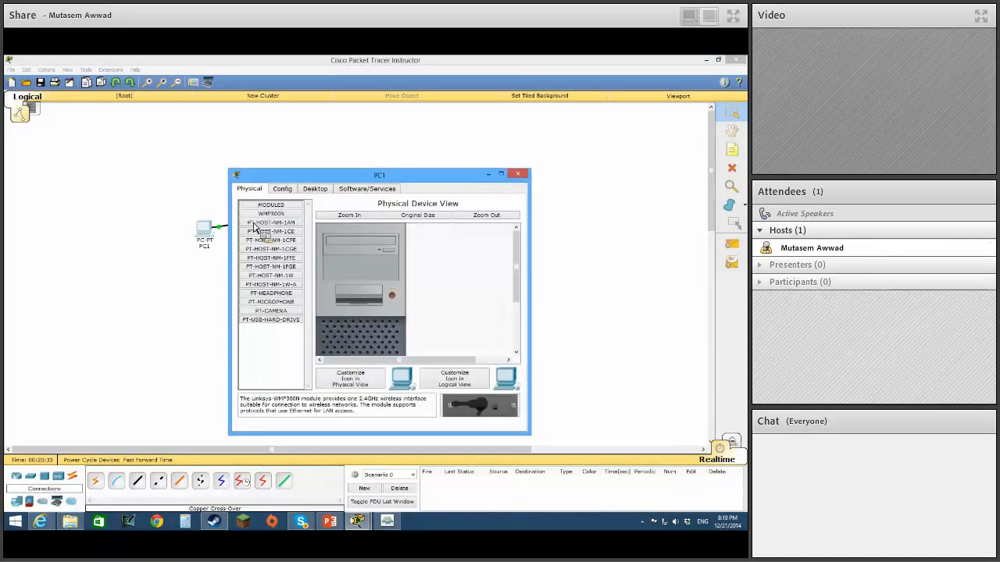
{"action": "left_click", "coordinate": [312, 191]}
{"action": "left_click", "coordinate": [265, 222]}
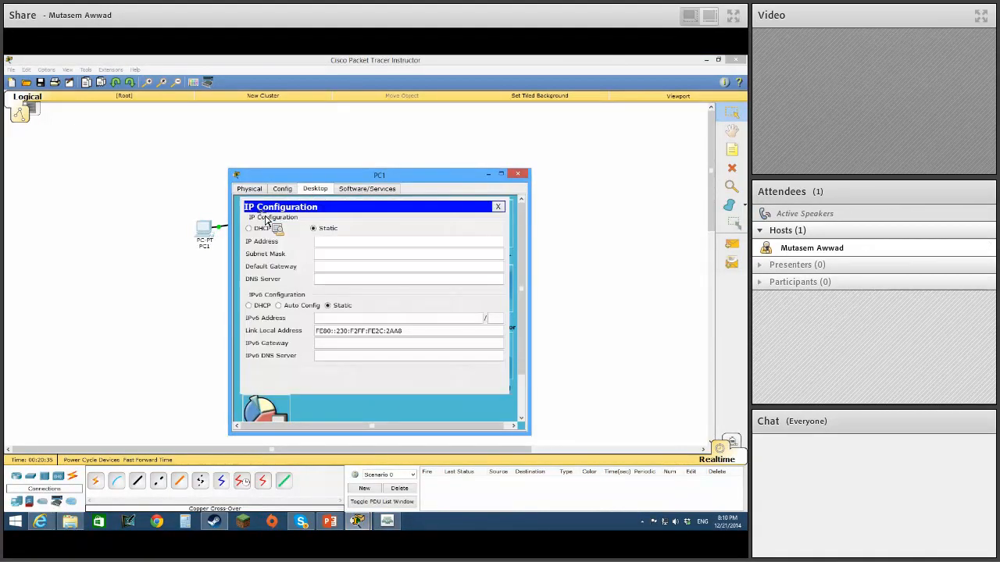
{"action": "type", "text": "192.168.10.1"}
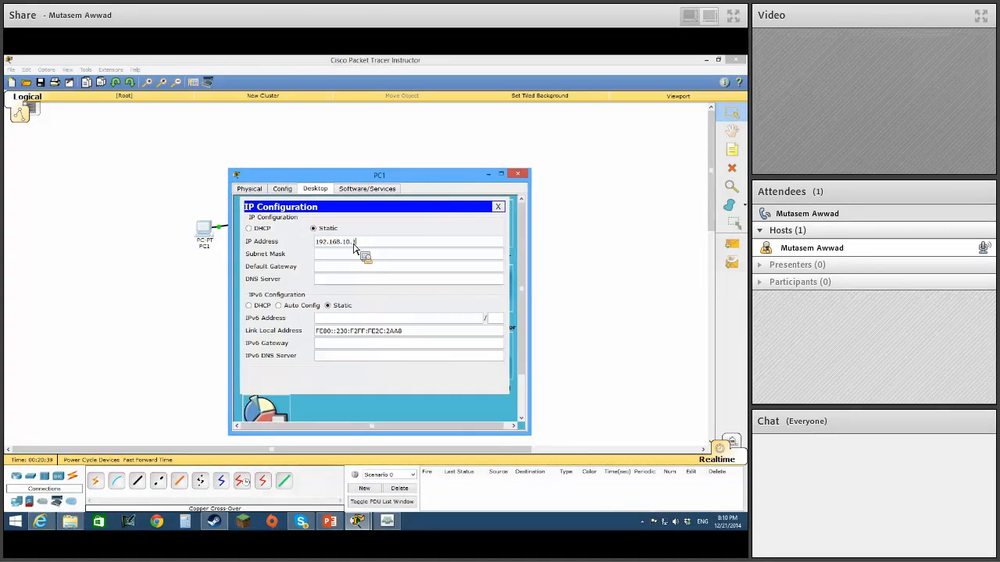
{"action": "left_click", "coordinate": [357, 252]}
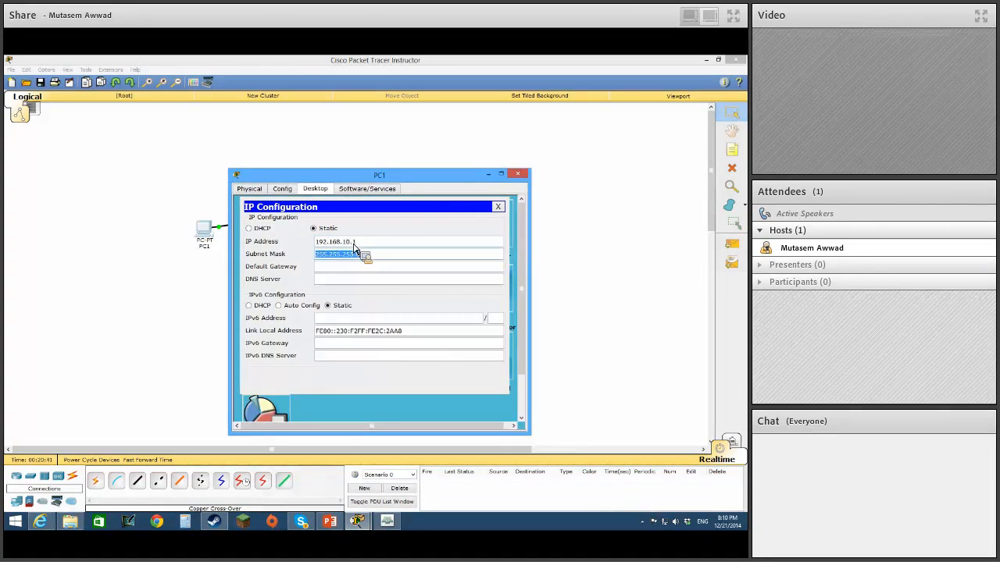
{"action": "left_click", "coordinate": [516, 176]}
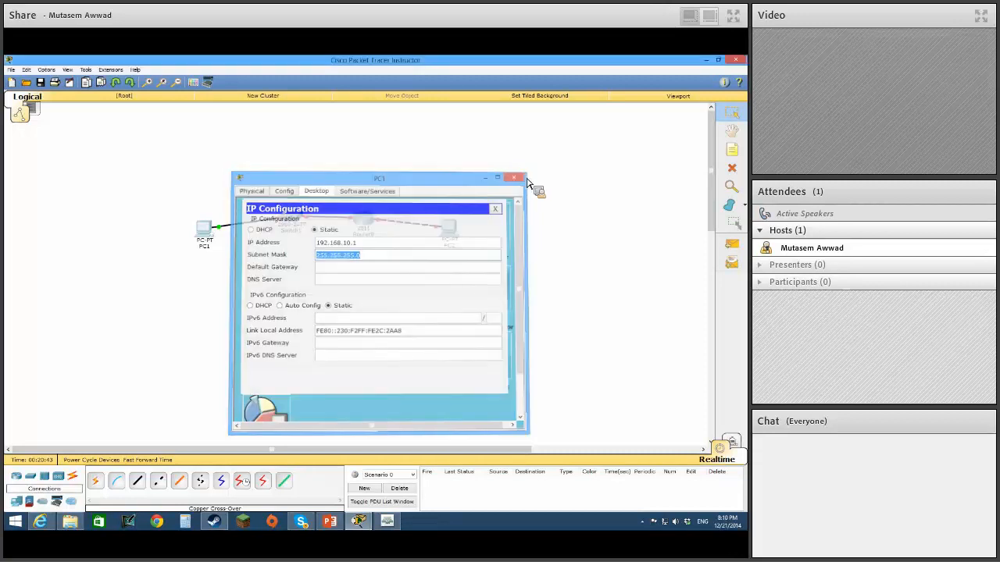
Give PC2 the static IP address 192.168.11.1 with subnet mask 255.255.255.0 and close its configuration.
{"action": "left_click", "coordinate": [452, 228]}
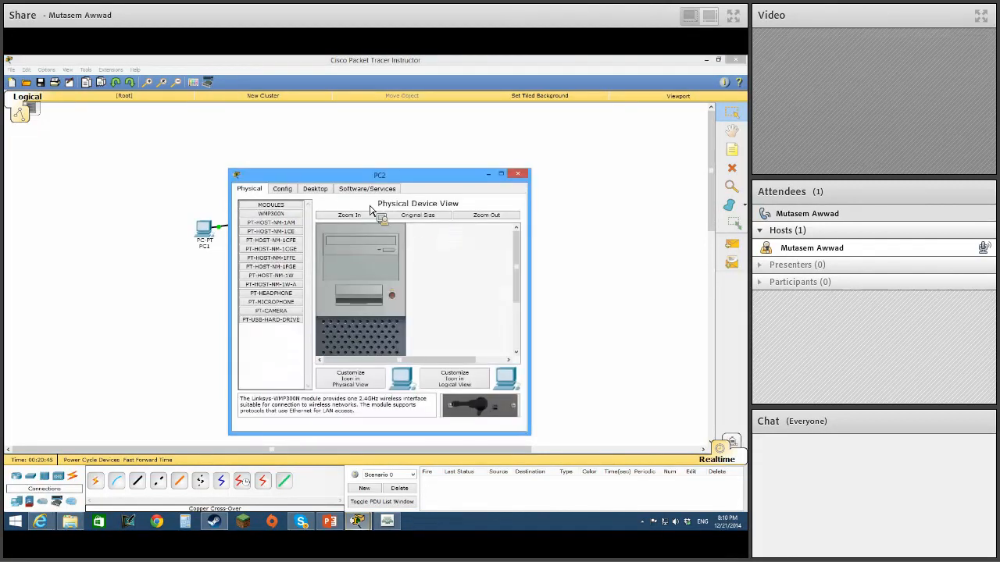
{"action": "left_click", "coordinate": [316, 188]}
{"action": "left_click", "coordinate": [283, 221]}
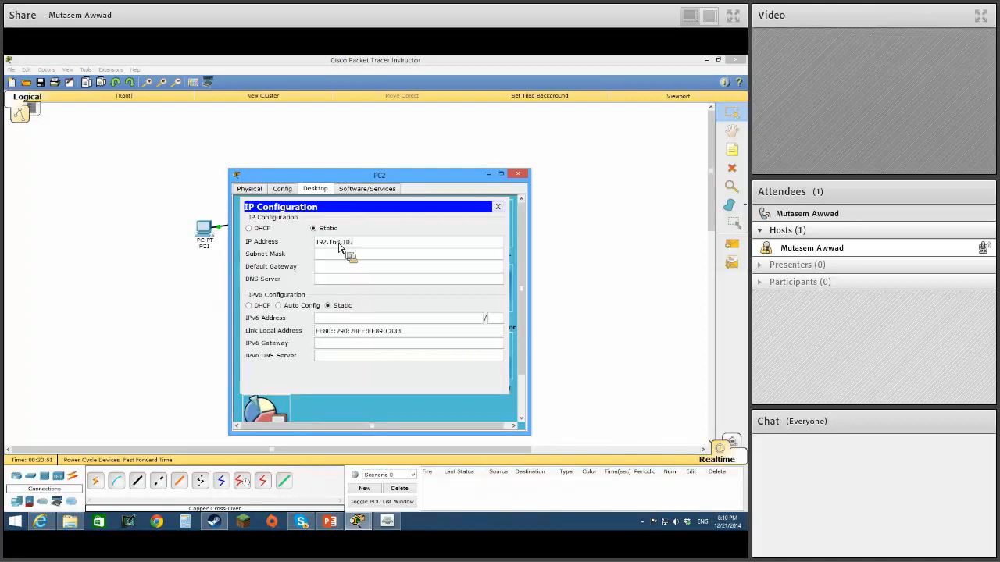
{"action": "key", "text": "BackSpace"}
{"action": "key", "text": "BackSpace"}
{"action": "type", "text": "1"}
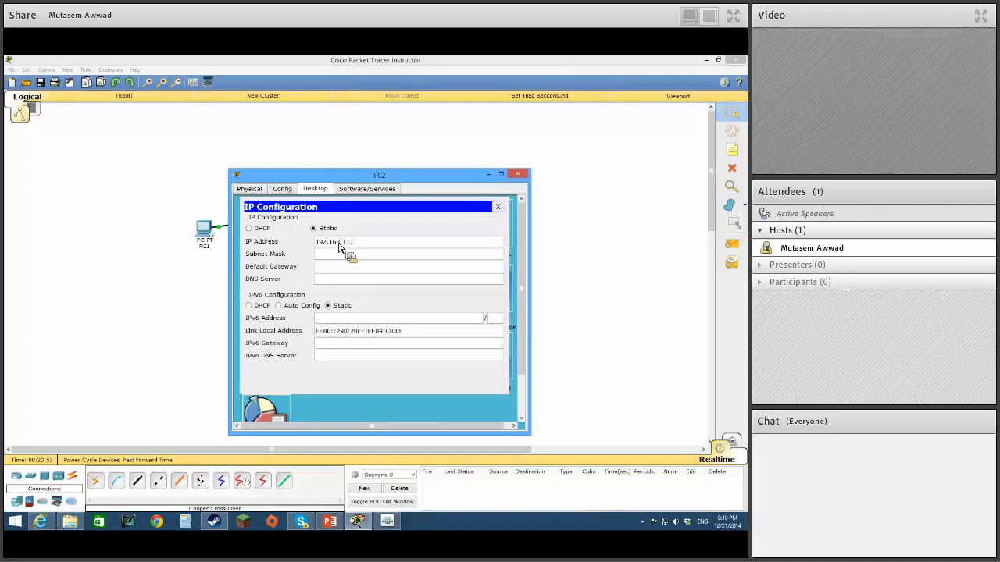
{"action": "type", "text": ".1"}
{"action": "key", "text": "Tab"}
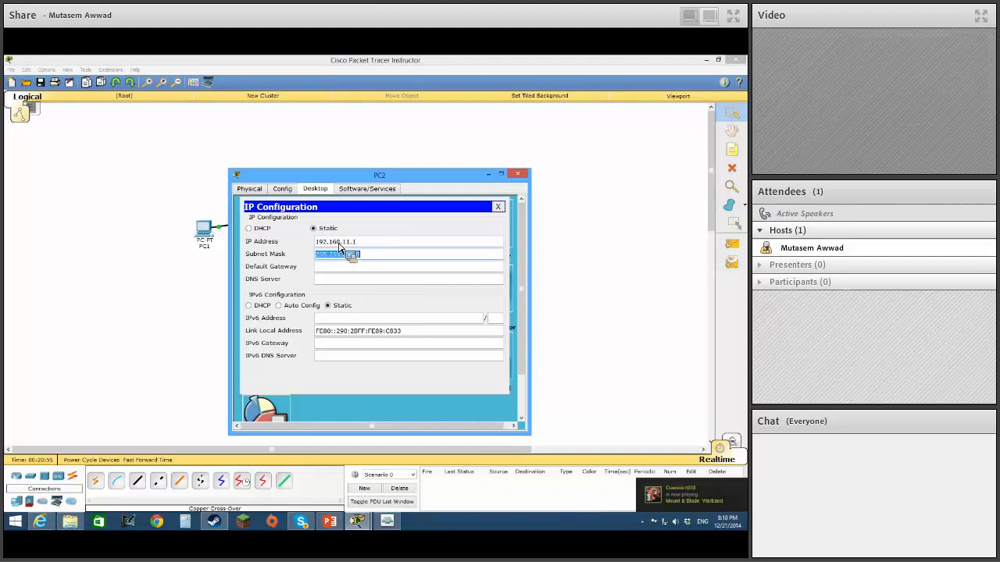
{"action": "left_click", "coordinate": [518, 174]}
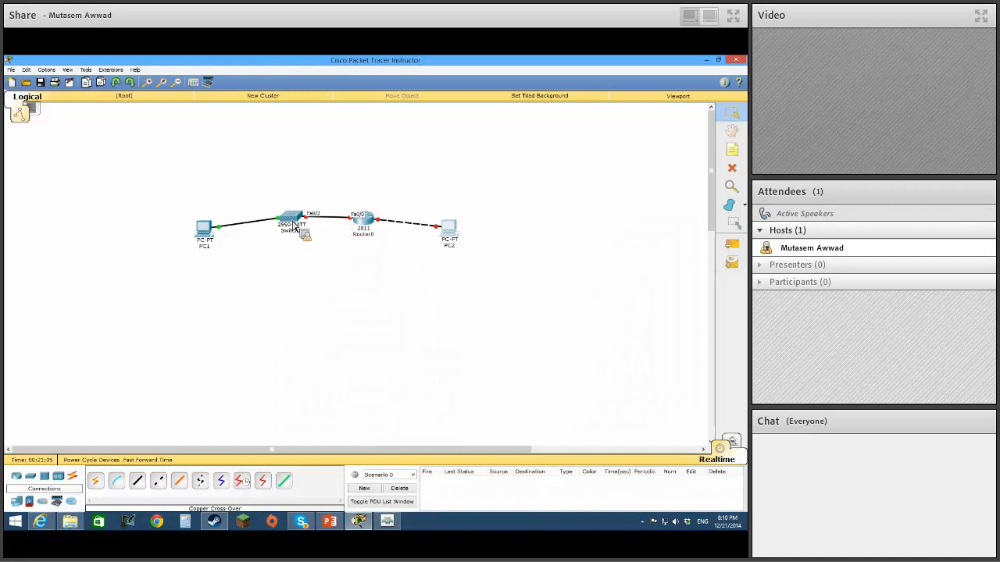
View Router0's IOS command line interface and close it again.
{"action": "left_click", "coordinate": [361, 226]}
{"action": "left_click", "coordinate": [307, 188]}
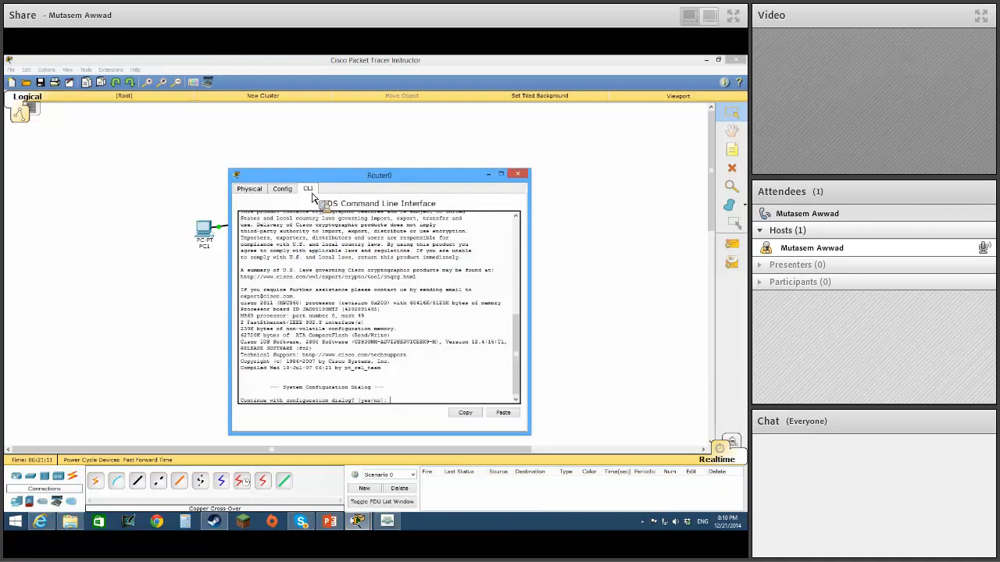
{"action": "left_click", "coordinate": [516, 175]}
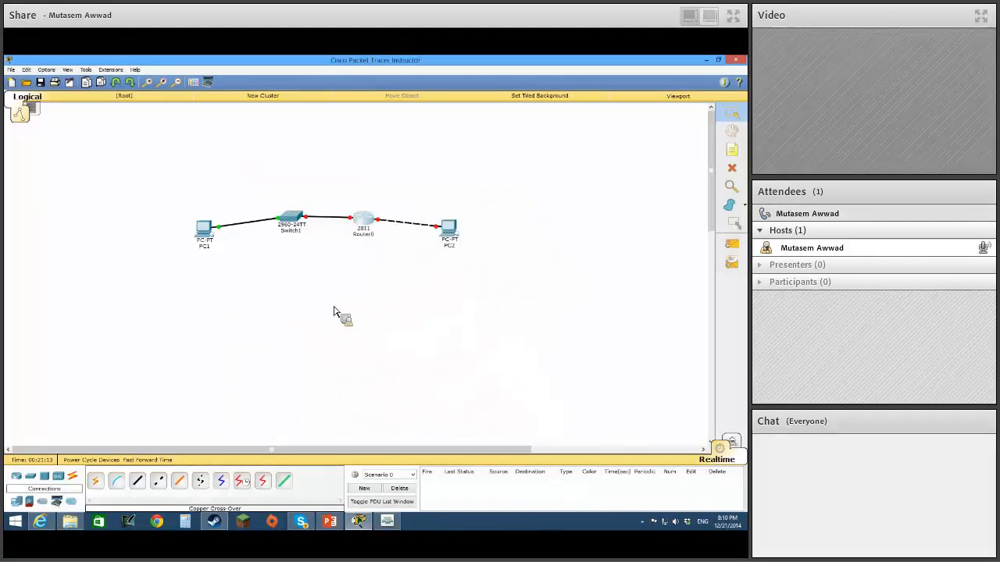
Connect PC1's RS 232 port to Router0's Console port with a console cable.
{"action": "left_click", "coordinate": [116, 481]}
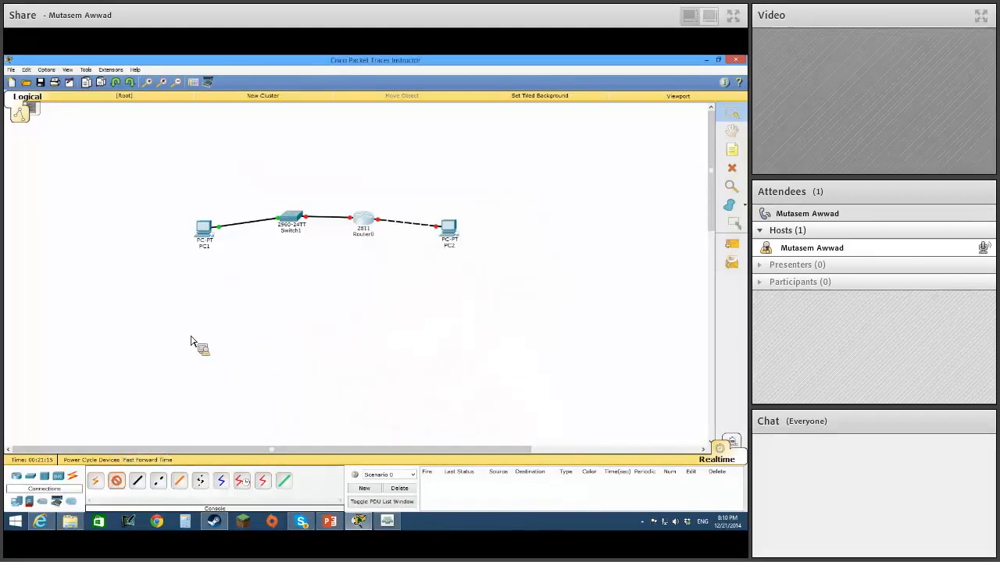
{"action": "left_click", "coordinate": [208, 239]}
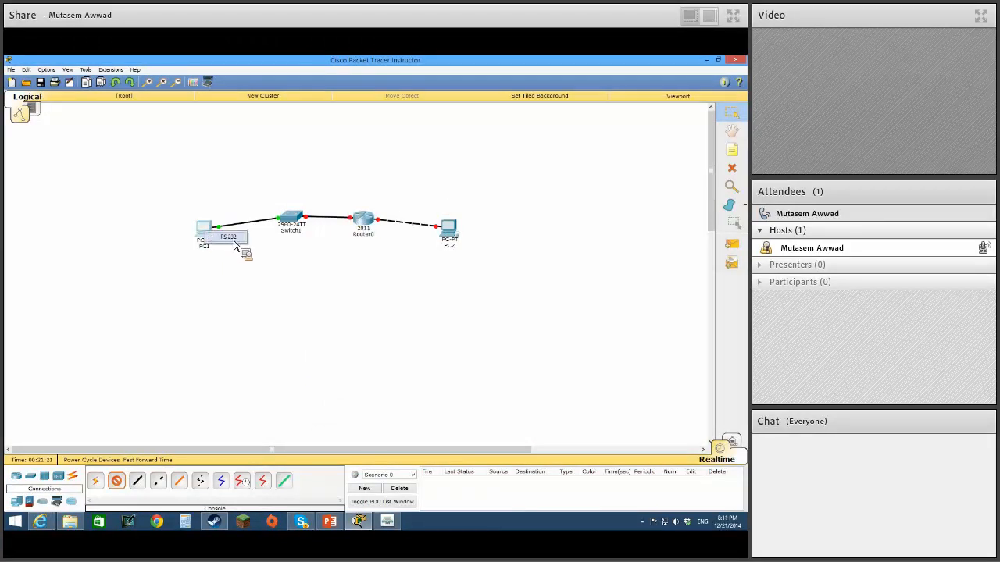
{"action": "left_click", "coordinate": [233, 242]}
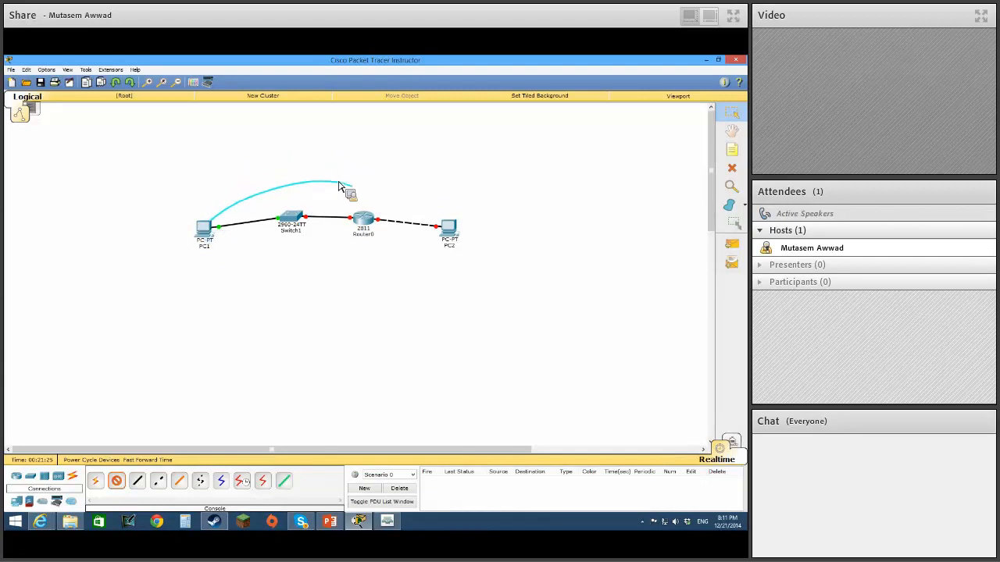
{"action": "left_click", "coordinate": [364, 221]}
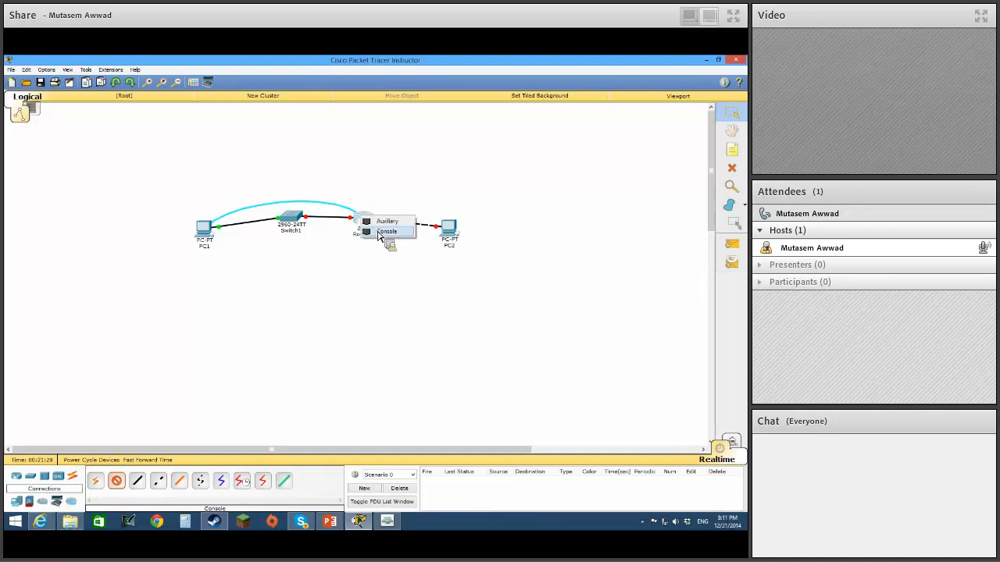
{"action": "left_click", "coordinate": [383, 232]}
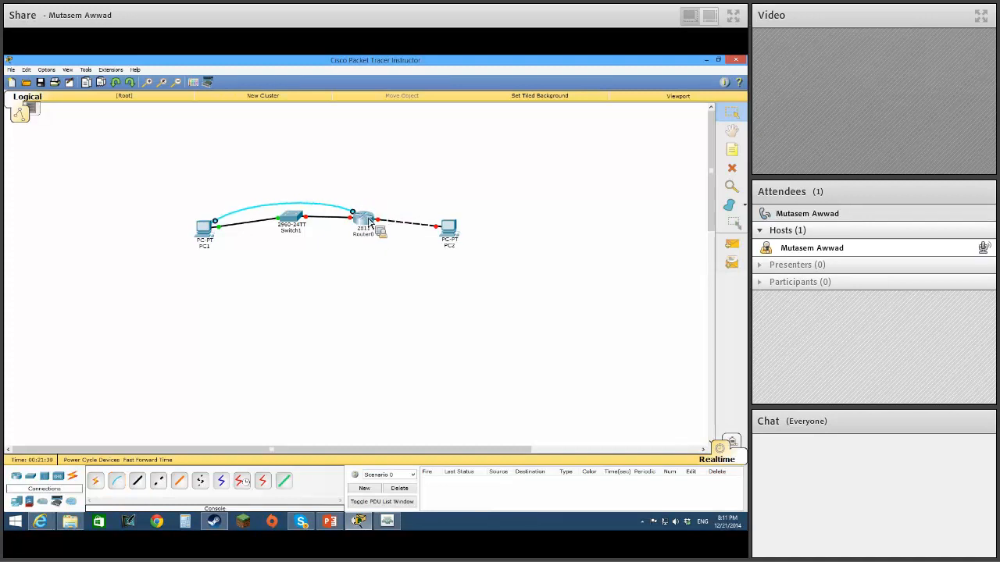
Open a terminal session on PC1 with the default port configuration.
{"action": "left_click", "coordinate": [208, 233]}
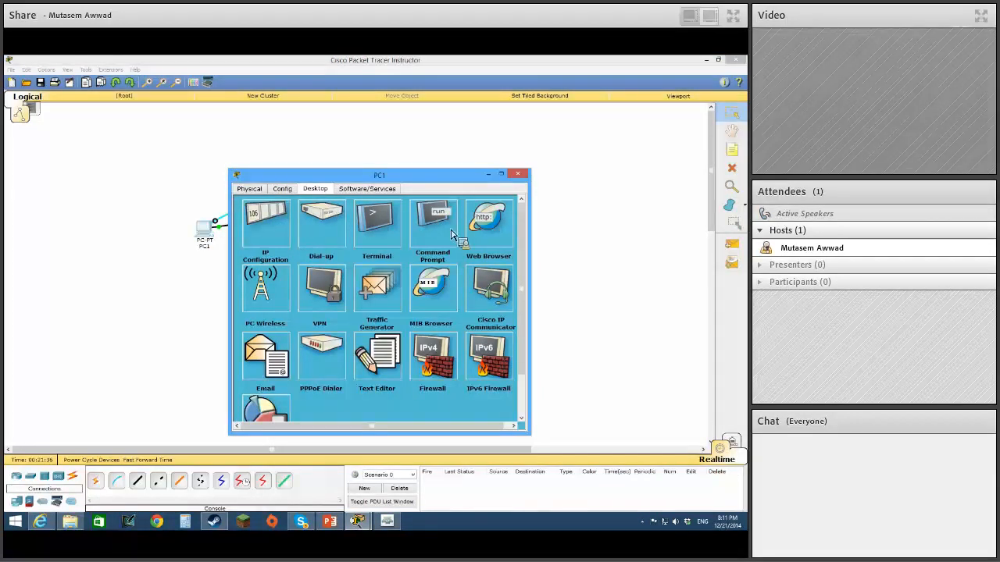
{"action": "left_click", "coordinate": [382, 227]}
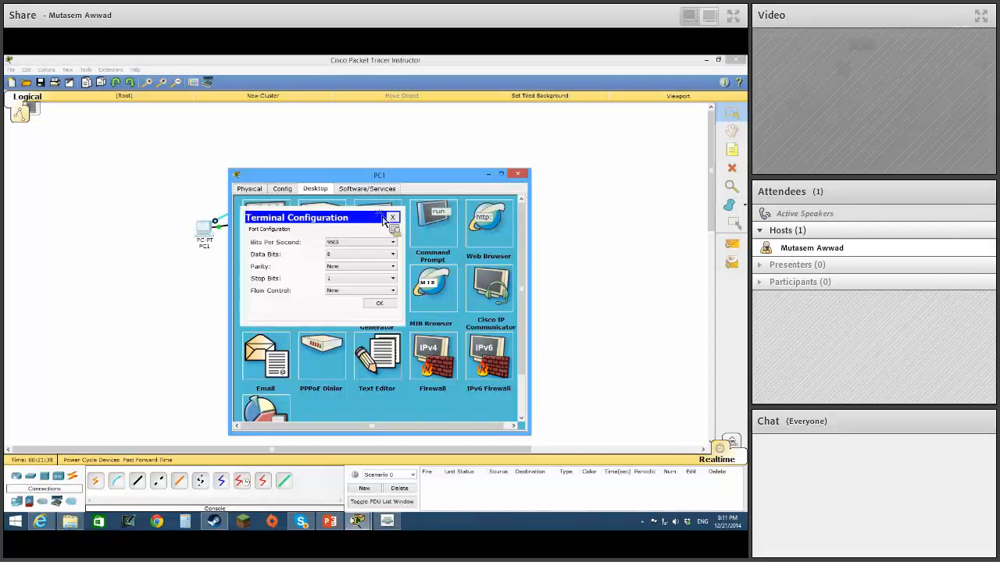
{"action": "left_click", "coordinate": [379, 304]}
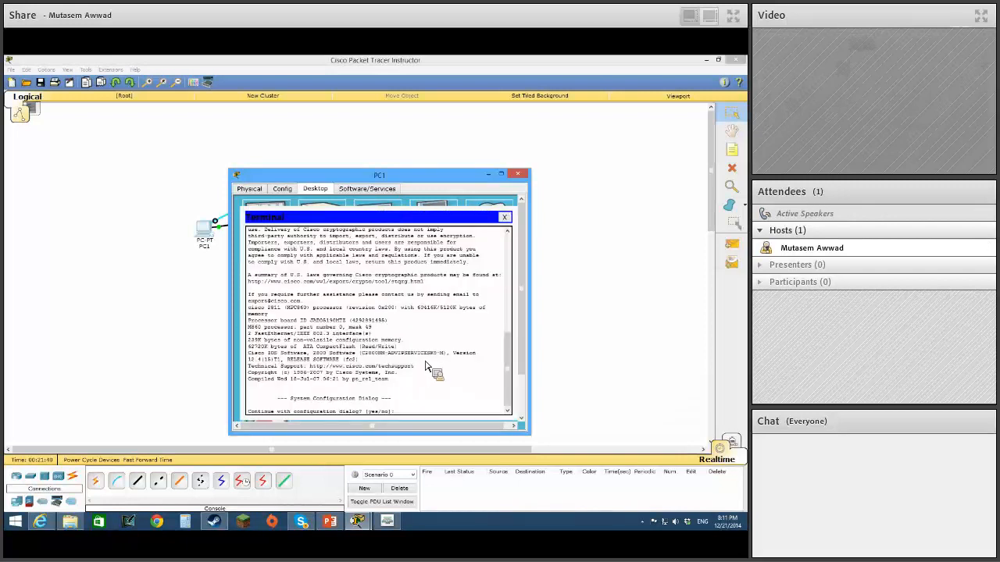
Decline the router's initial configuration dialog with n and enter privileged EXEC mode with en.
{"action": "type", "text": "n"}
{"action": "key", "text": "Return"}
{"action": "key", "text": "Return"}
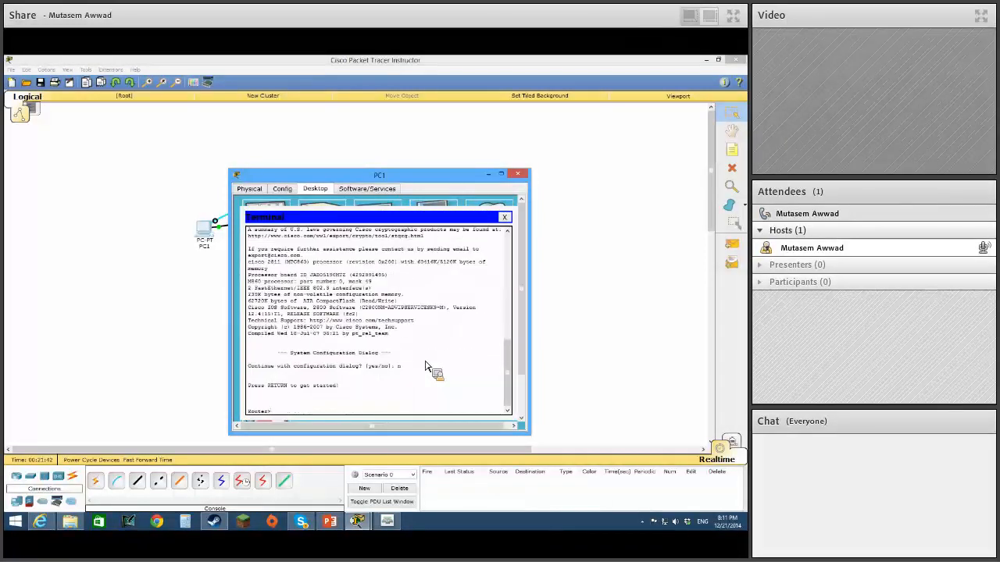
{"action": "type", "text": "en"}
{"action": "key", "text": "Return"}
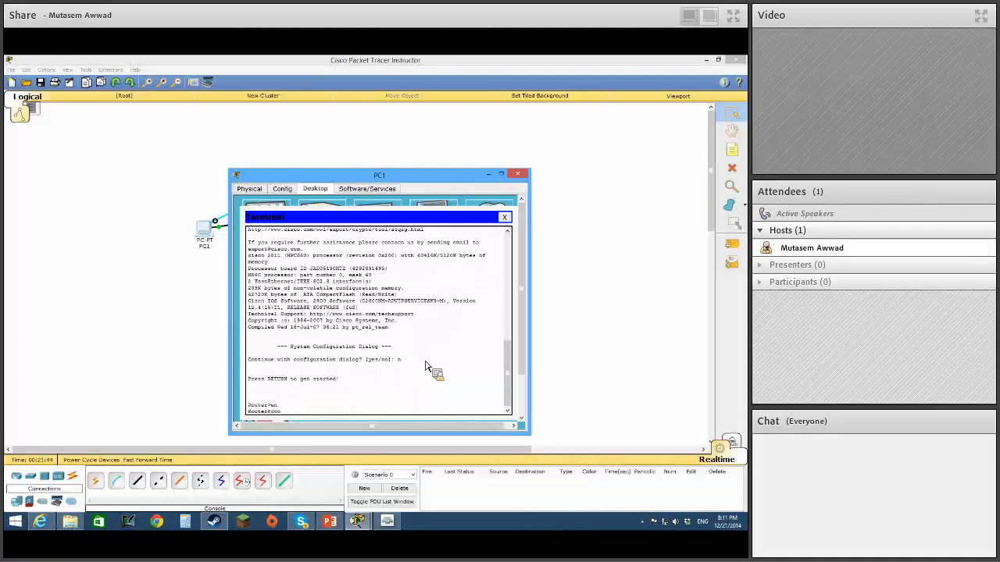
Enter global configuration mode with config t and set the router's hostname to R1.
{"action": "type", "text": "config t"}
{"action": "key", "text": "Return"}
{"action": "type", "text": "hostn"}
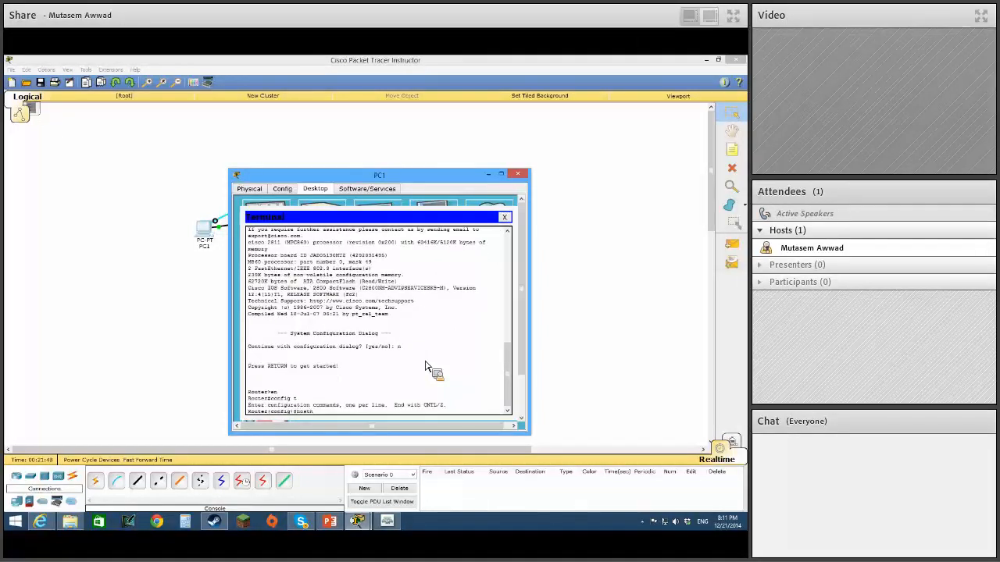
{"action": "type", "text": "ame R1"}
{"action": "key", "text": "Return"}
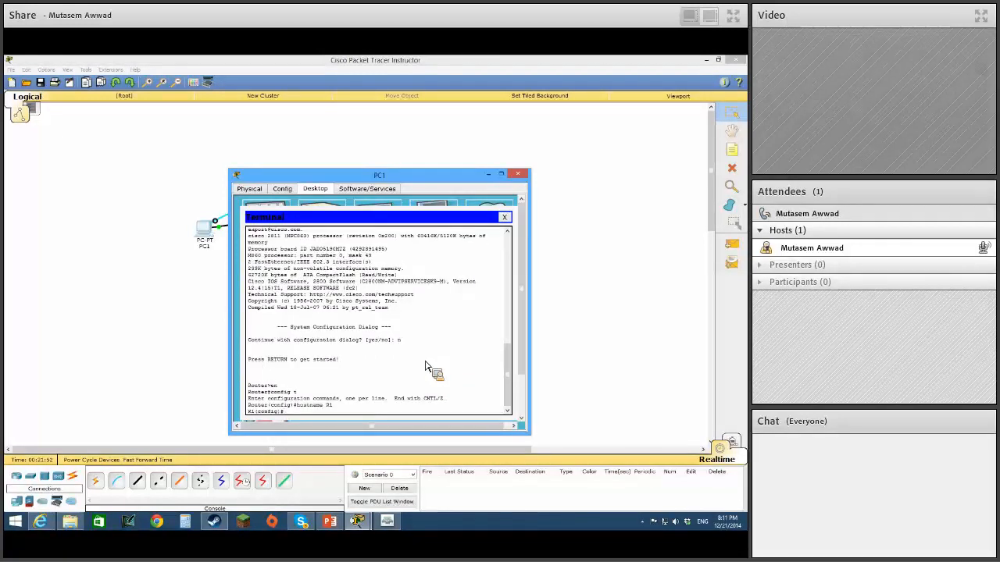
Turn off DNS lookup on R1 with the no ip domain lookup command.
{"action": "type", "text": "no ip domain looku"}
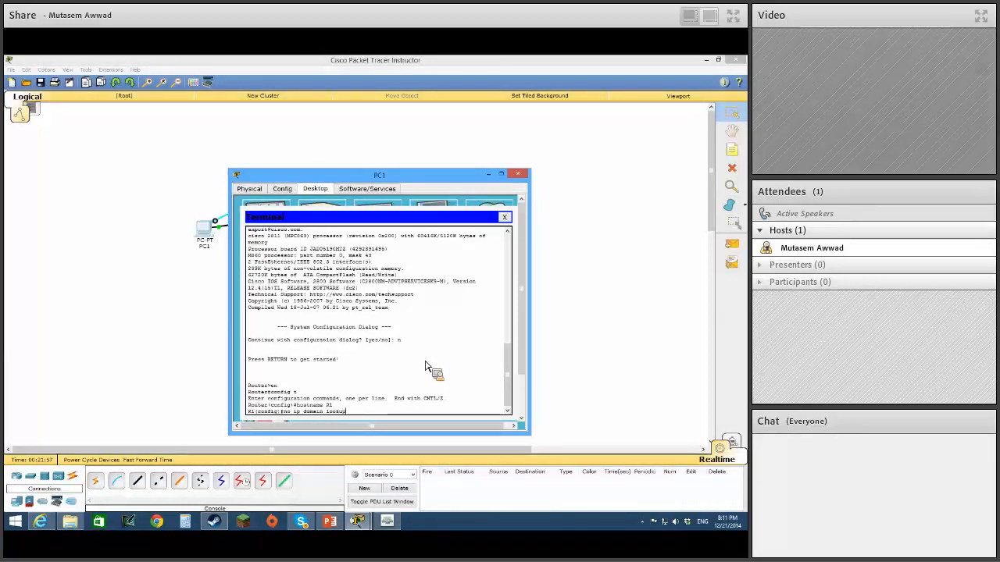
{"action": "type", "text": "p"}
{"action": "key", "text": "Return"}
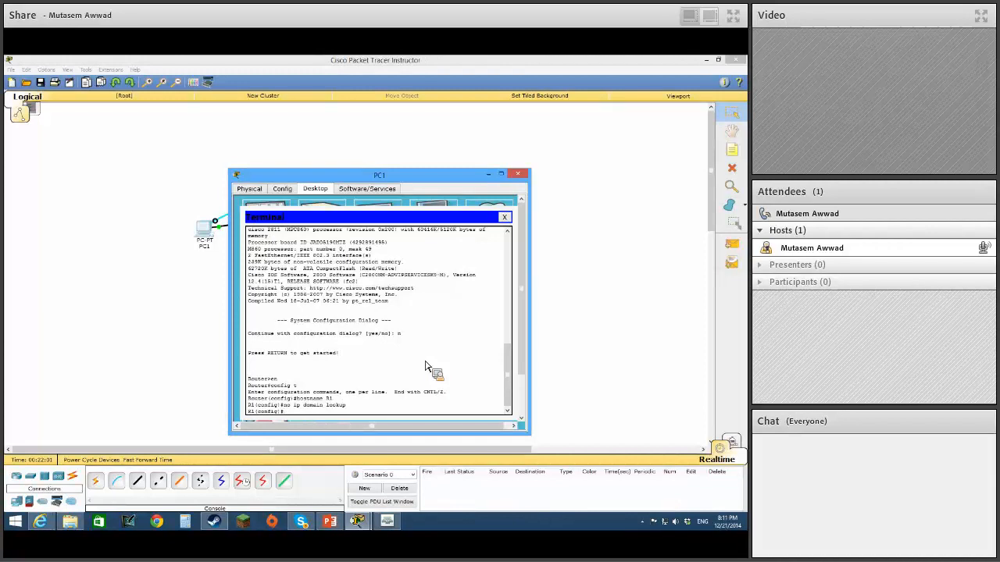
Configure R1's interface fa0/0 with IP address 192.168.10.2 and mask 255.255.255.0, and enable it with no shut.
{"action": "type", "text": "int fa0/0"}
{"action": "key", "text": "Return"}
{"action": "left_click_drag", "start_coordinate": [363, 177], "coordinate": [522, 199]}
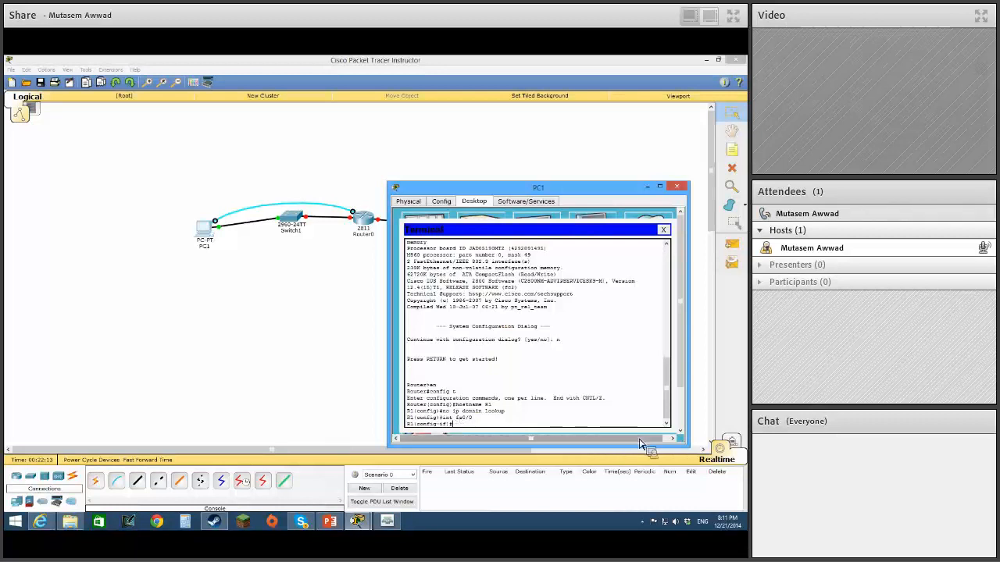
{"action": "type", "text": "ip add 192"}
{"action": "type", "text": "255.255.2"}
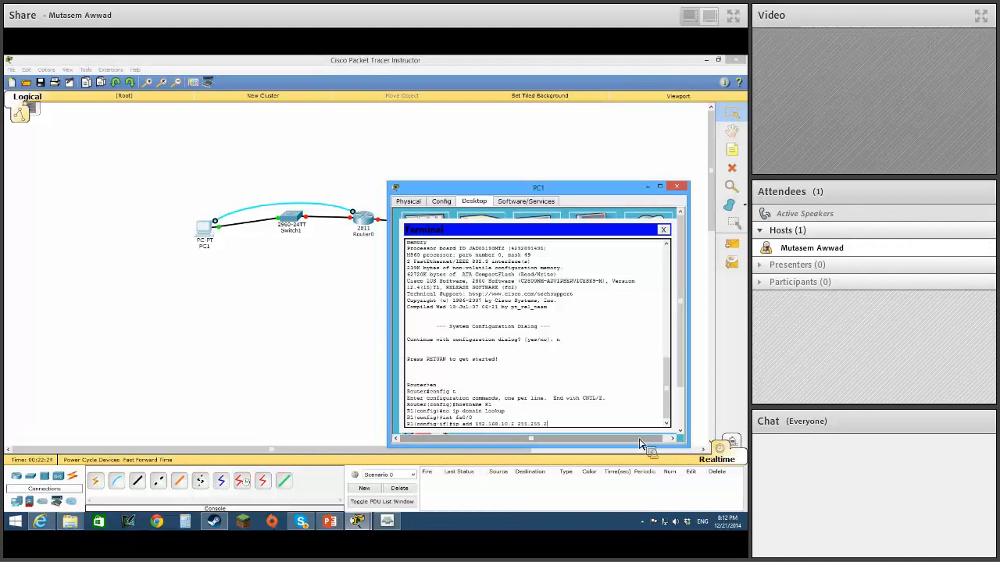
{"action": "type", "text": "55.0"}
{"action": "key", "text": "Return"}
{"action": "type", "text": "no sh"}
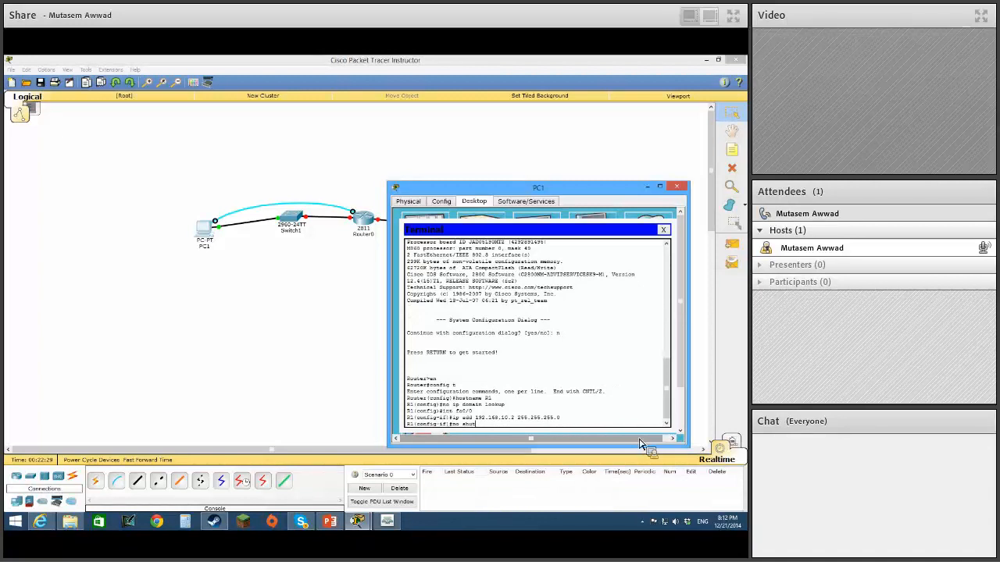
{"action": "type", "text": "ut"}
{"action": "key", "text": "Return"}
Configure R1's interface fa0/1 with IP address 192.168.11.2 and mask 255.255.255.0, and enable it with no shut.
{"action": "type", "text": "int fa"}
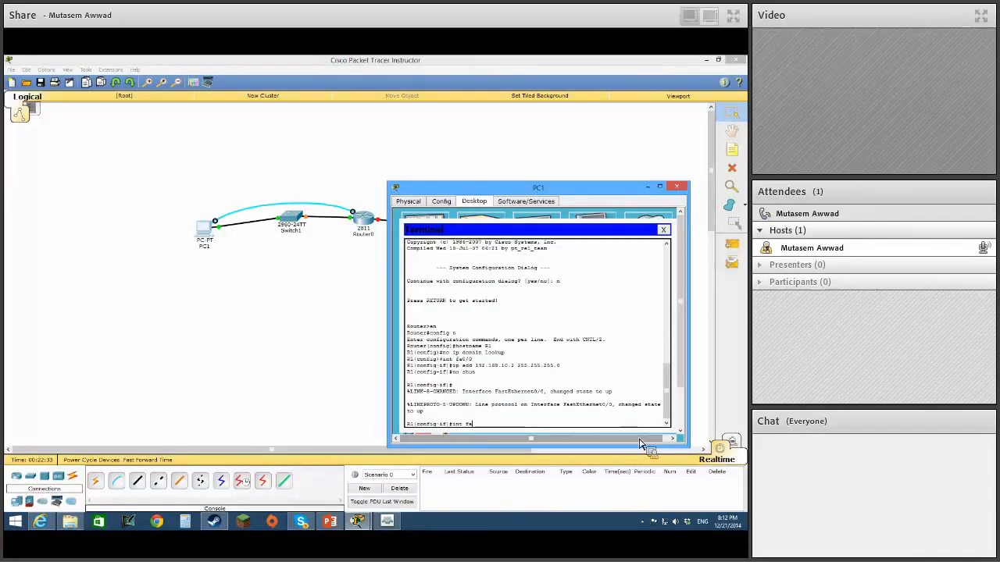
{"action": "type", "text": "0/1"}
{"action": "key", "text": "Return"}
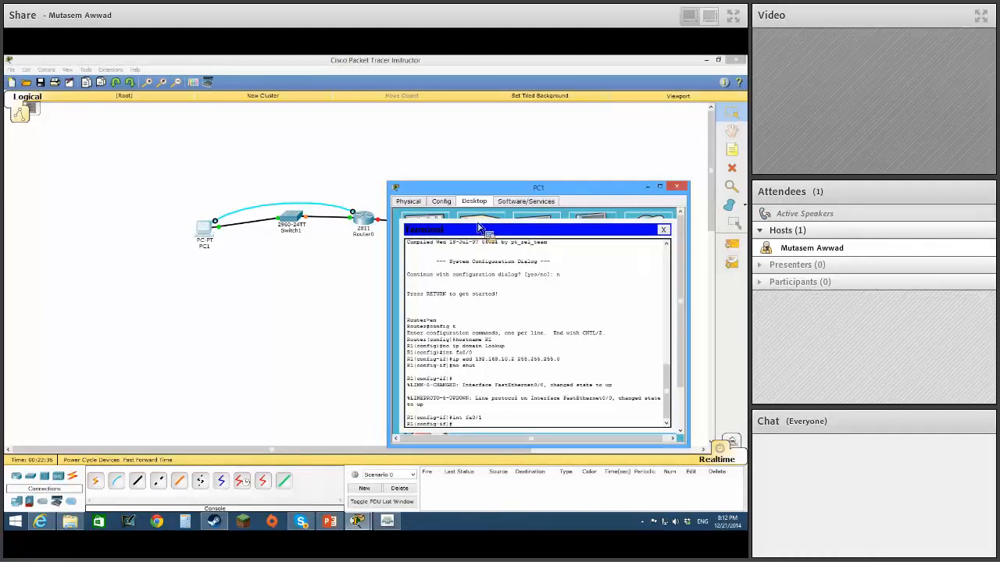
{"action": "type", "text": "ip"}
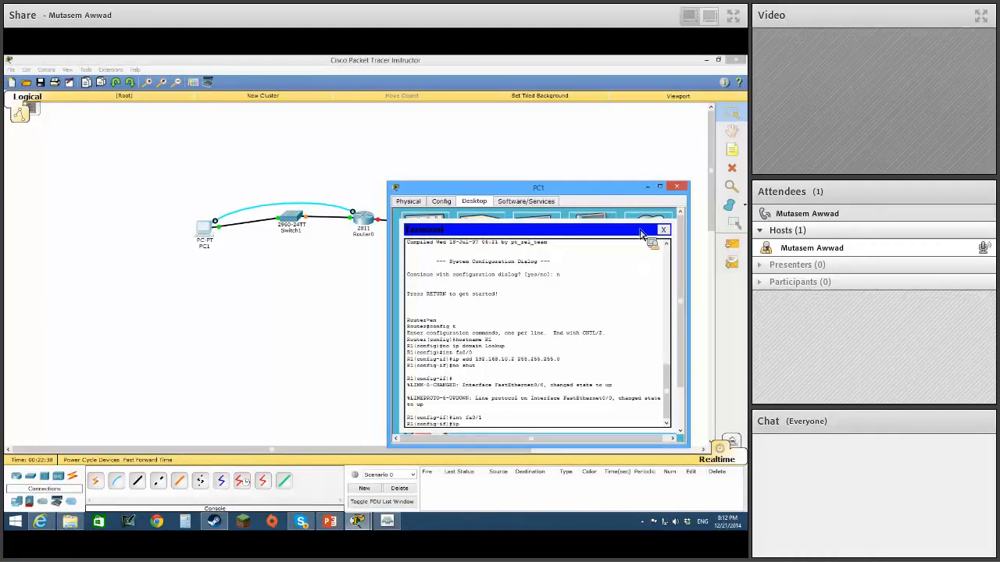
{"action": "type", "text": " add 192.168.111.2"}
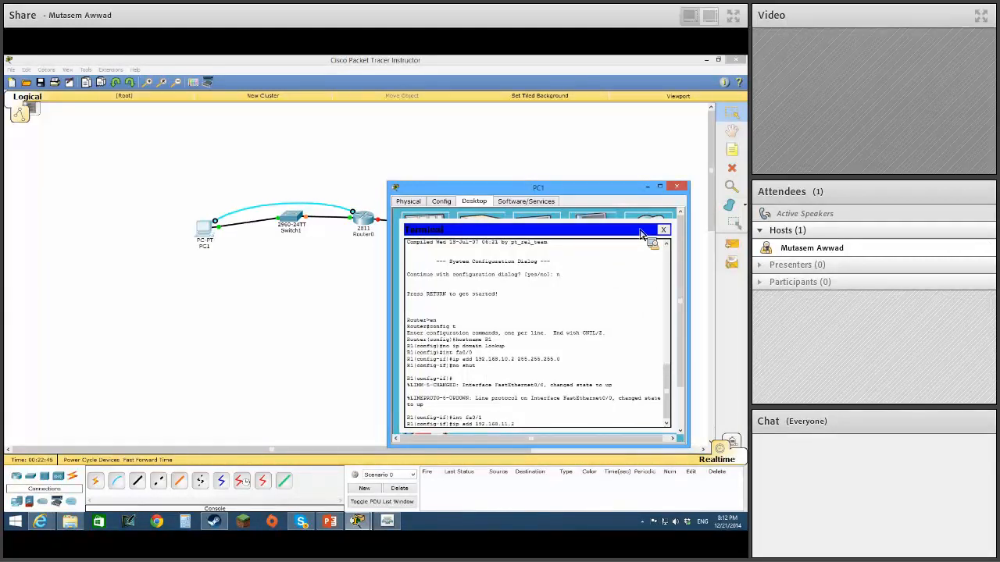
{"action": "type", "text": " 255.255.255.0"}
{"action": "key", "text": "Return"}
{"action": "type", "text": "no shu"}
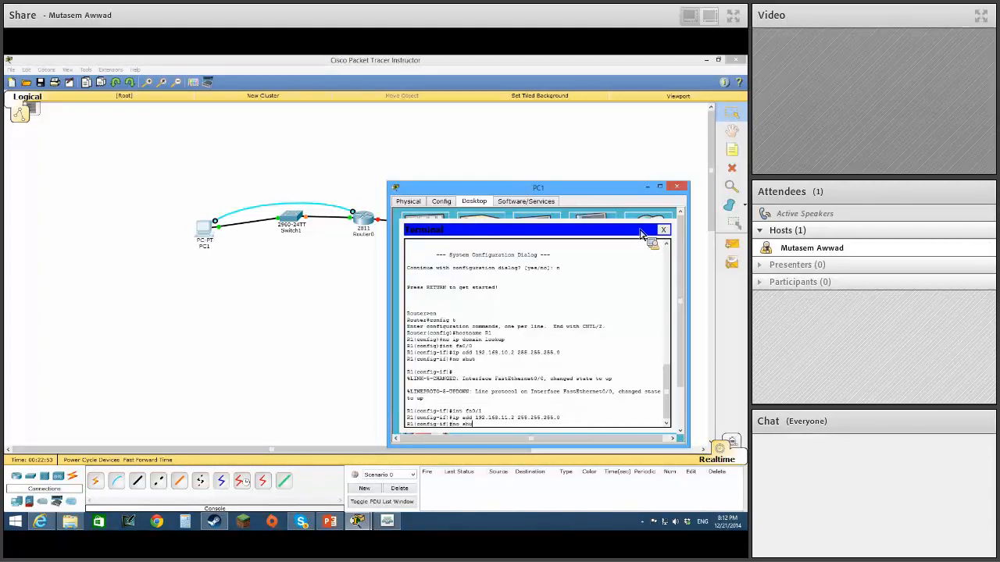
{"action": "type", "text": "t"}
{"action": "key", "text": "Return"}
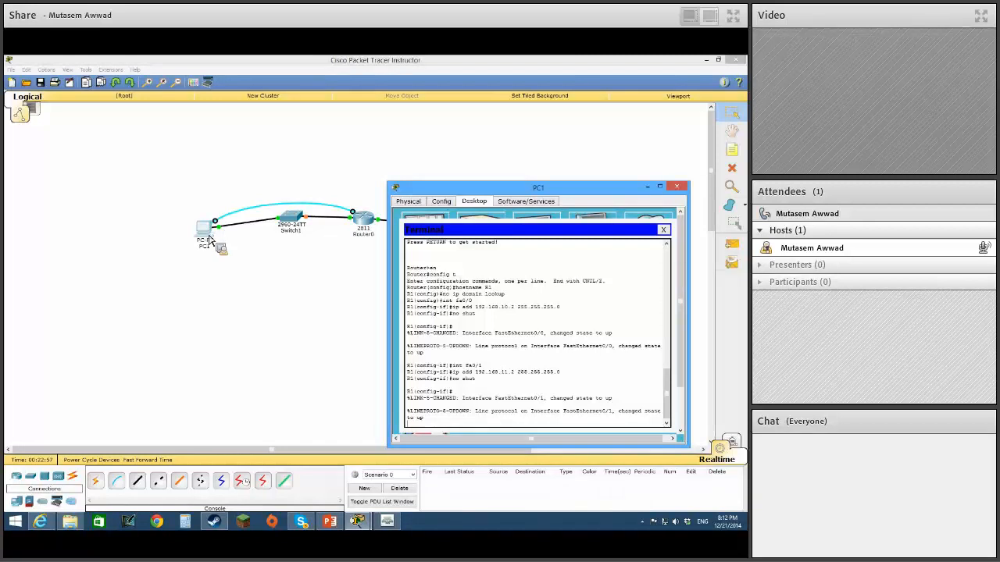
Leave the terminal and set PC1's default gateway to 192.168.10.2 in its IP configuration.
{"action": "left_click", "coordinate": [663, 229]}
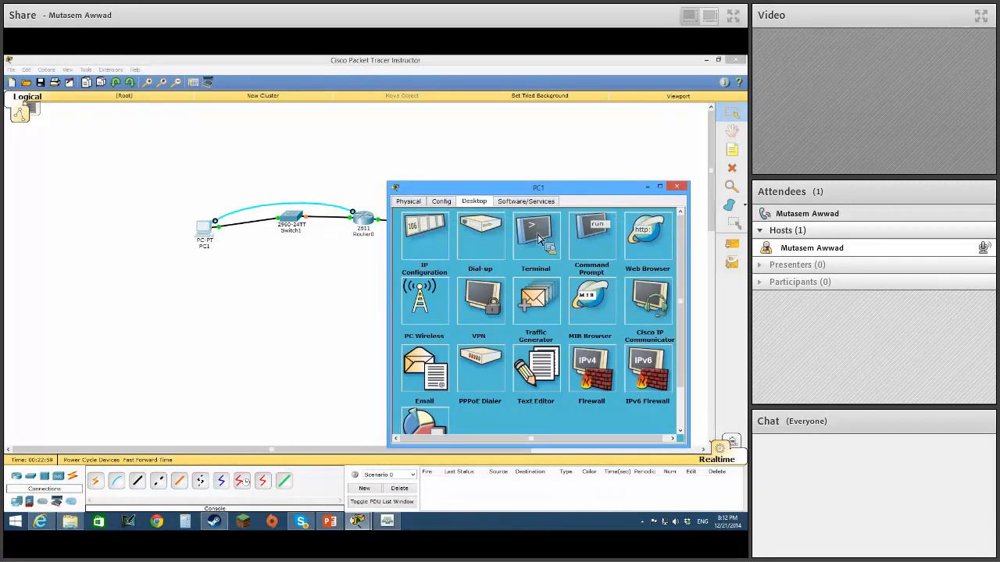
{"action": "left_click", "coordinate": [449, 241]}
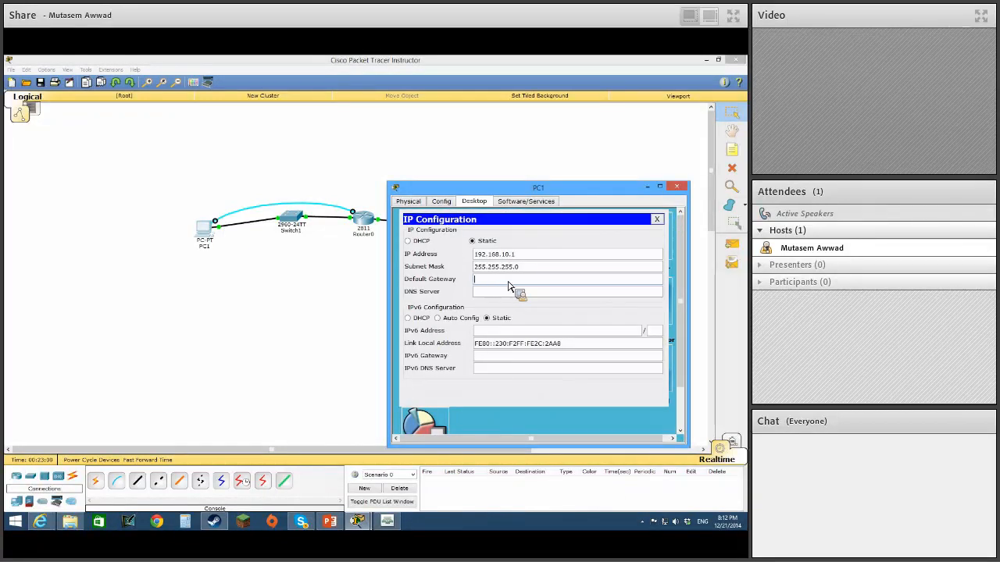
{"action": "type", "text": "168.10.2"}
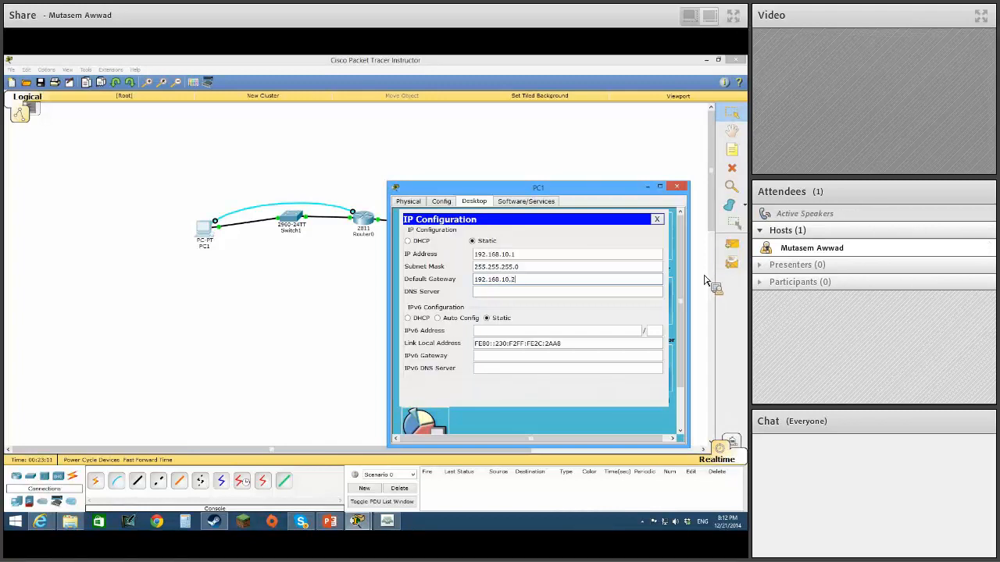
{"action": "left_click", "coordinate": [679, 192]}
Set PC2's default gateway to 192.168.11.2 in its IP configuration and close the PC2 window.
{"action": "left_click", "coordinate": [450, 234]}
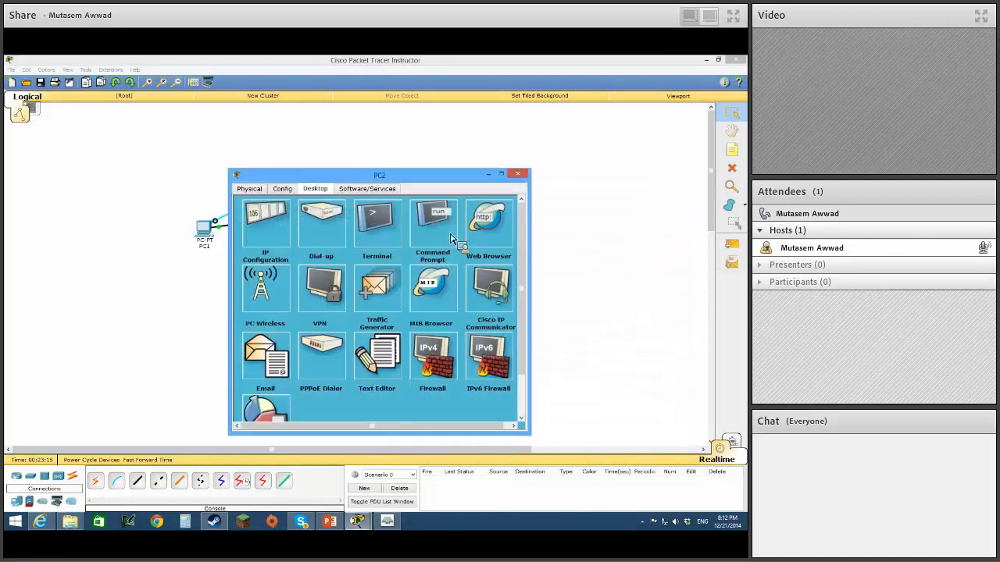
{"action": "left_click", "coordinate": [264, 224]}
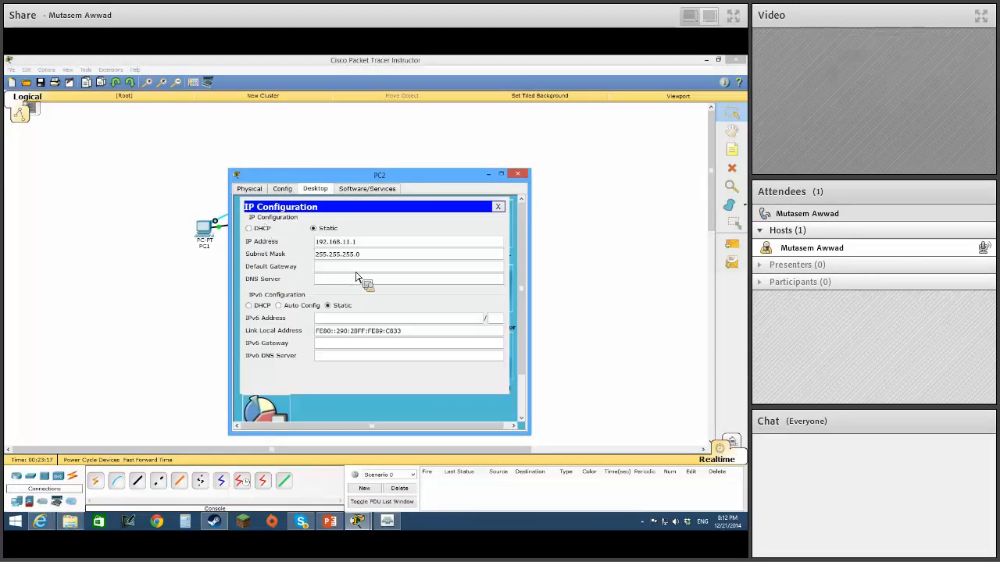
{"action": "left_click", "coordinate": [394, 270]}
{"action": "type", "text": "192"}
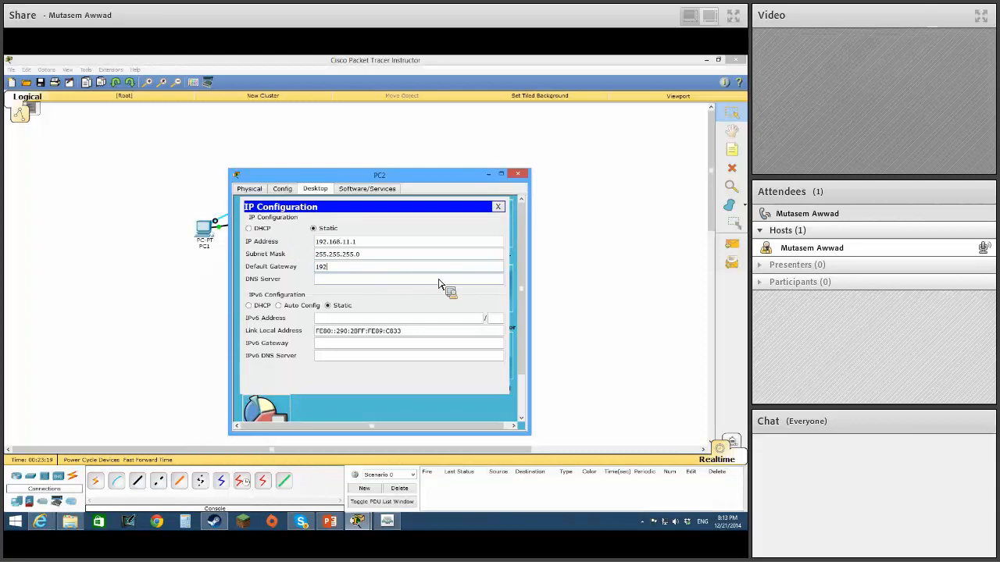
{"action": "type", "text": ".168.11.2"}
{"action": "left_click", "coordinate": [518, 173]}
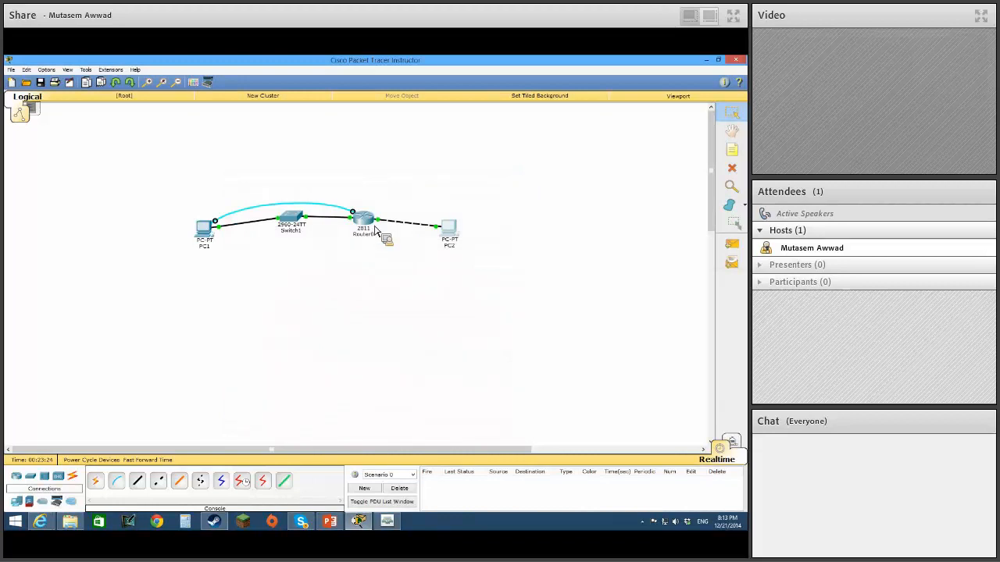
{"action": "mouse_move", "coordinate": [375, 228]}
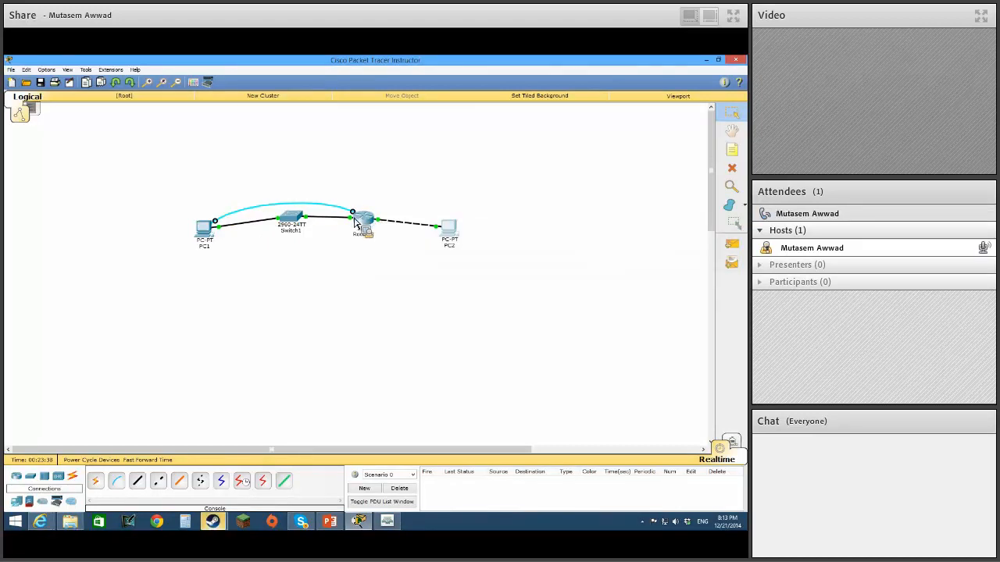
{"action": "mouse_move", "coordinate": [373, 531]}
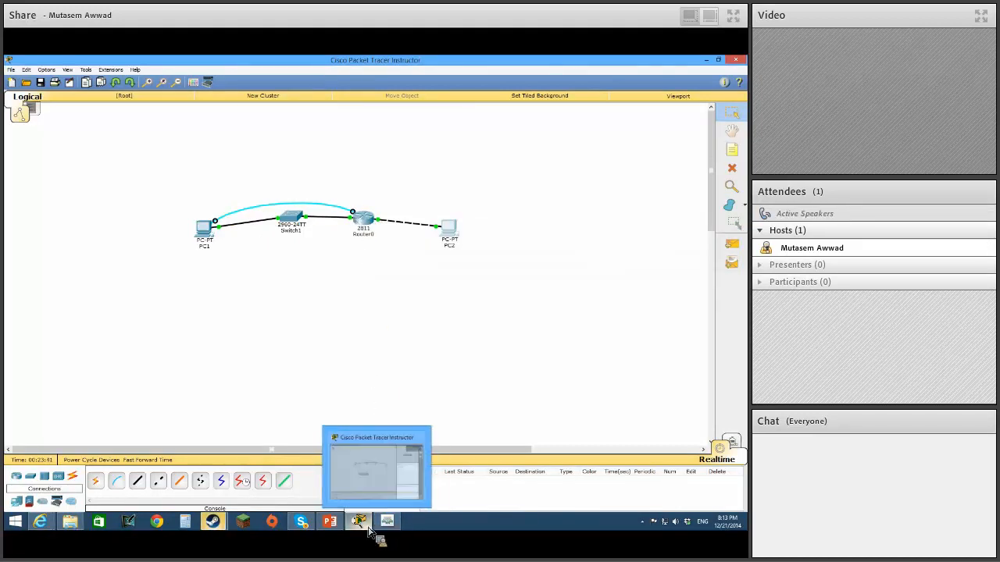
{"action": "mouse_move", "coordinate": [214, 523]}
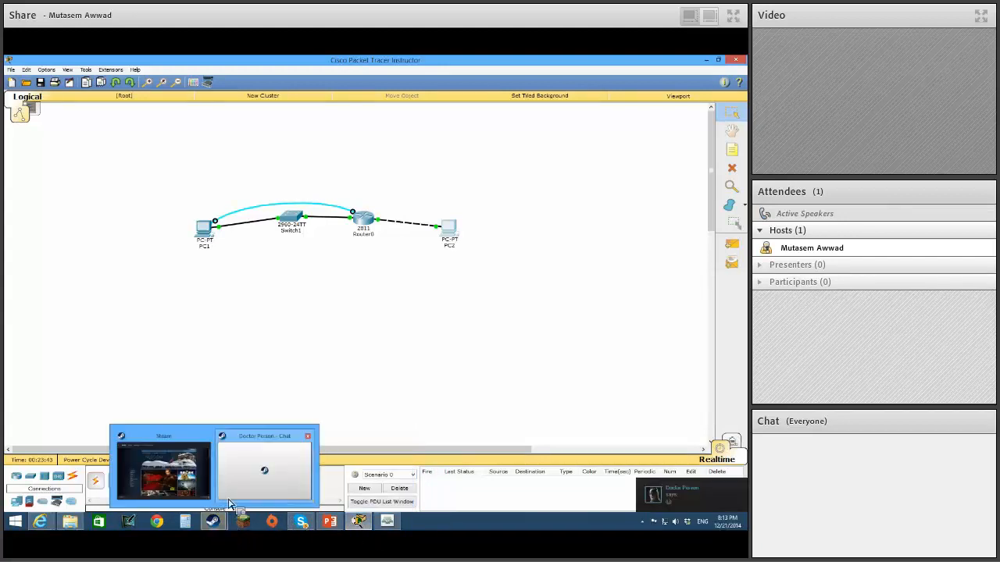
{"action": "mouse_move", "coordinate": [318, 447]}
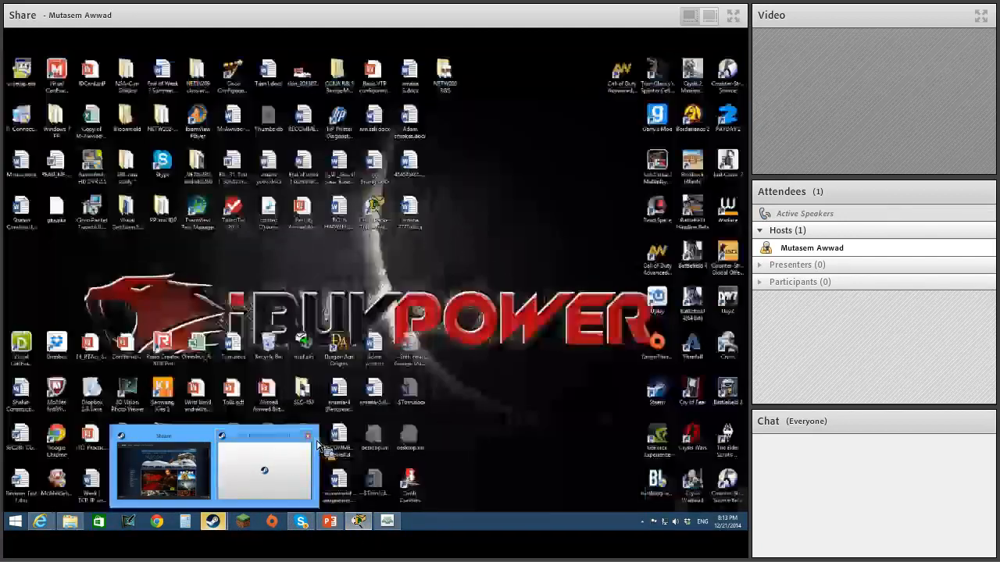
{"action": "left_click", "coordinate": [261, 442]}
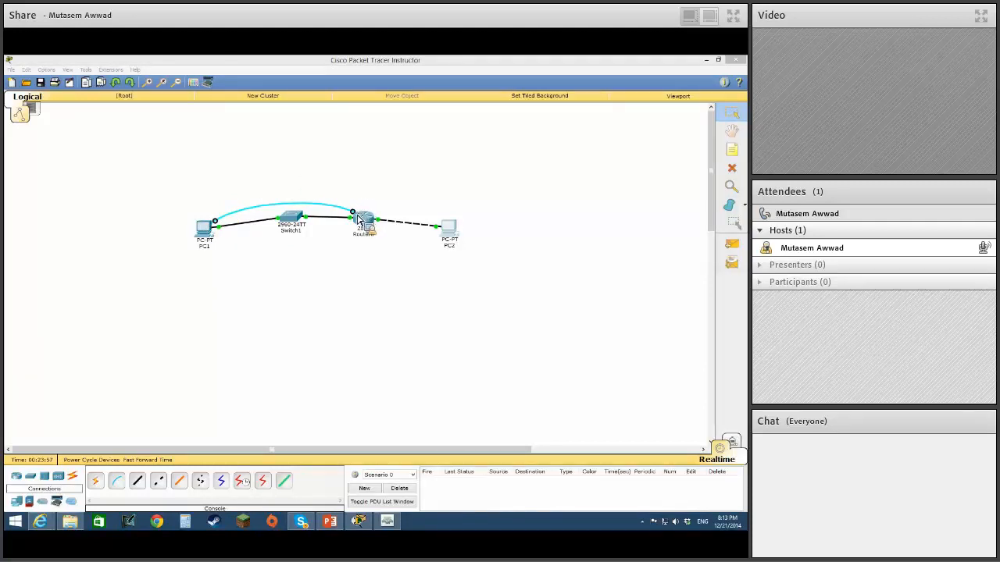
Move the router end of the console cable from Router0 to Switch1's Console port.
{"action": "left_click_drag", "start_coordinate": [357, 215], "coordinate": [287, 199]}
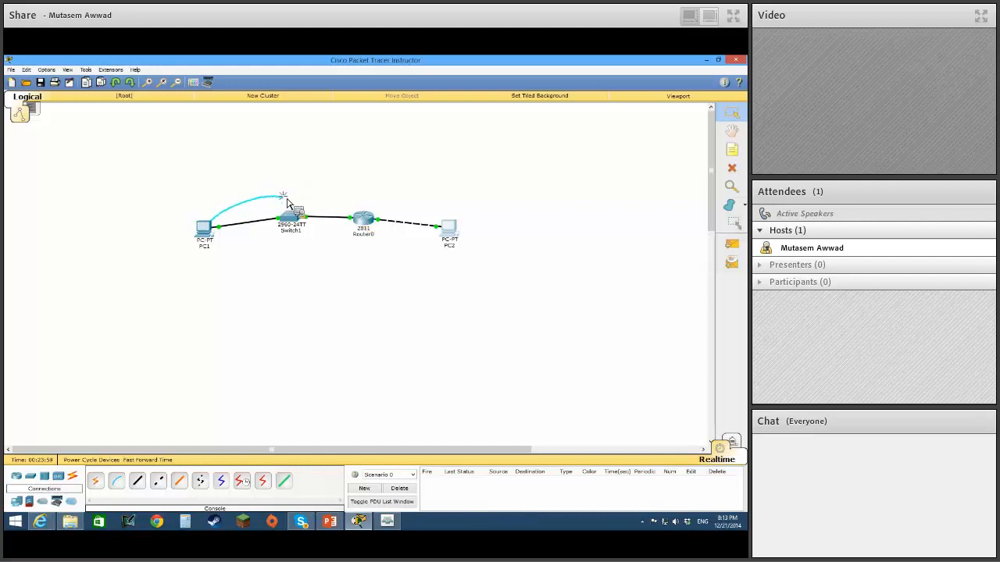
{"action": "left_click", "coordinate": [293, 221]}
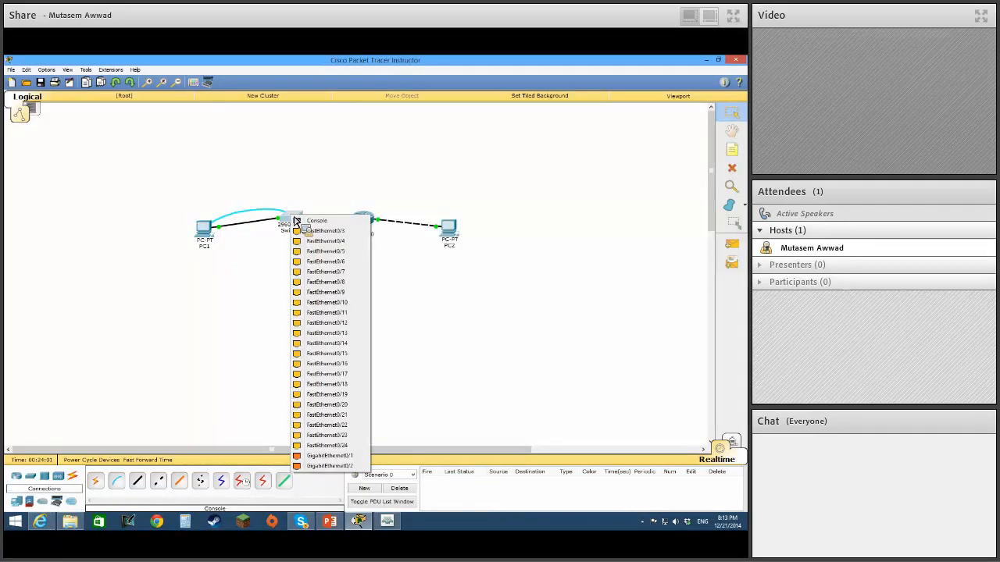
{"action": "left_click", "coordinate": [319, 223]}
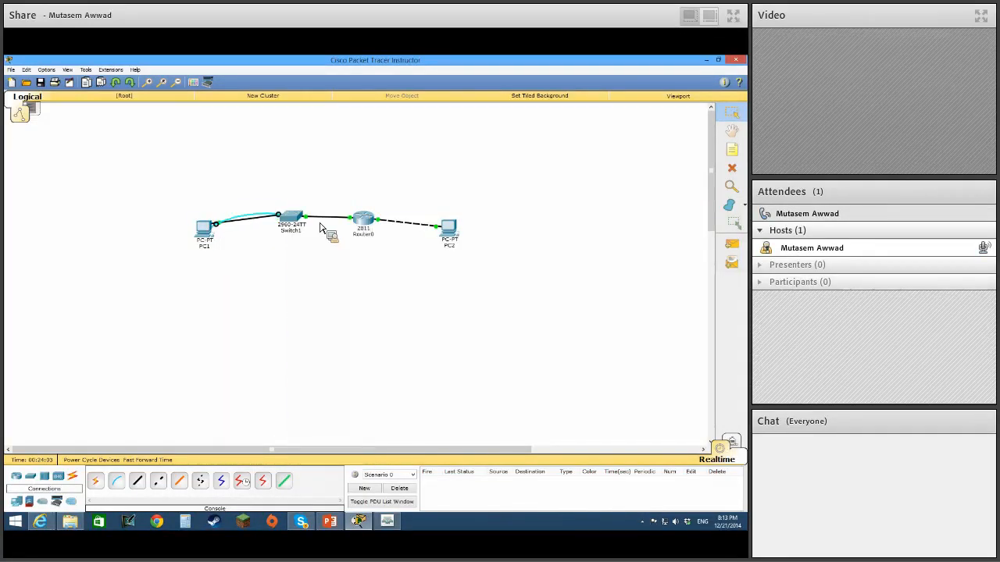
Open a terminal session from PC1 to the switch with the default port configuration and bring up the Switch prompt.
{"action": "left_click", "coordinate": [209, 236]}
{"action": "left_click", "coordinate": [375, 229]}
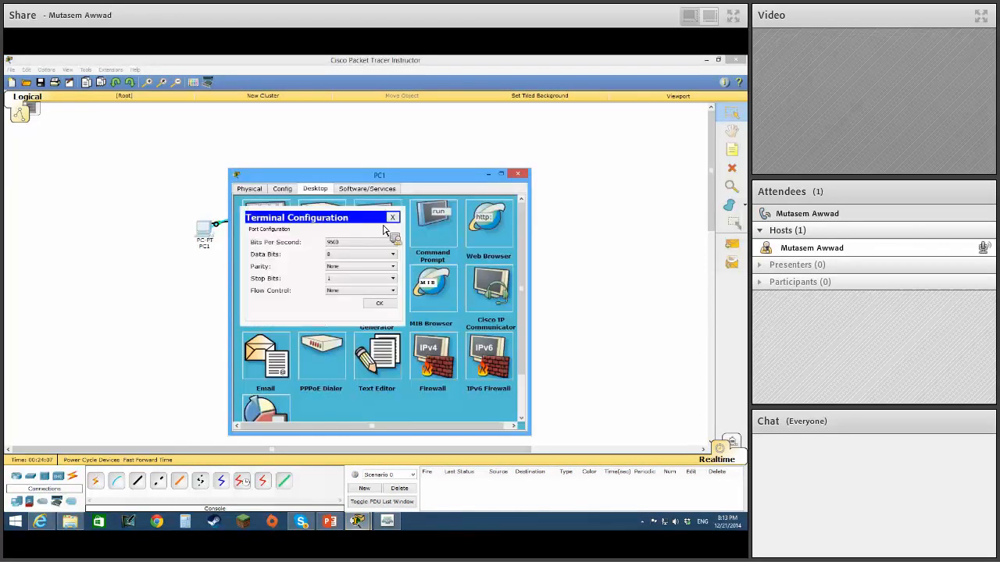
{"action": "left_click", "coordinate": [379, 303]}
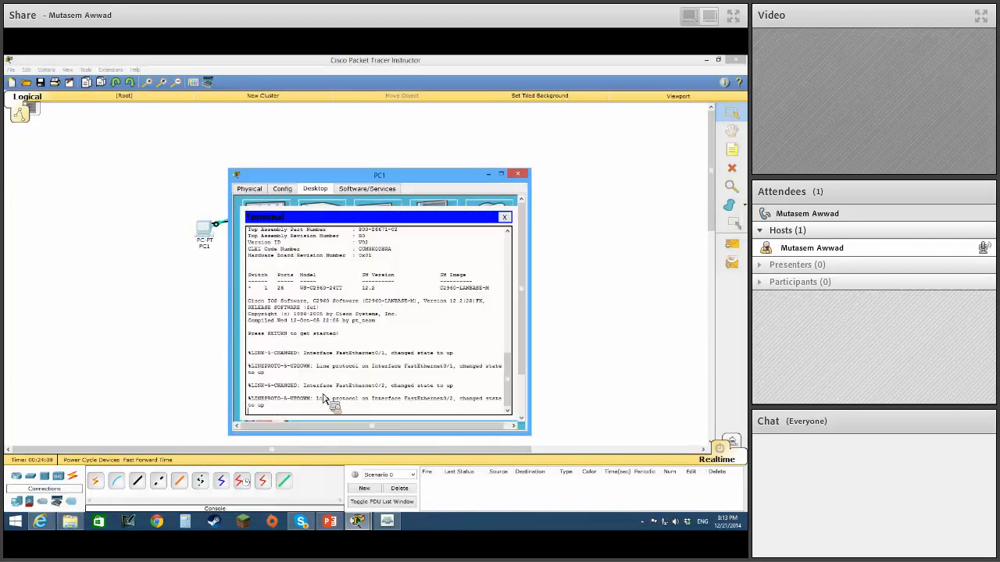
{"action": "key", "text": "Return"}
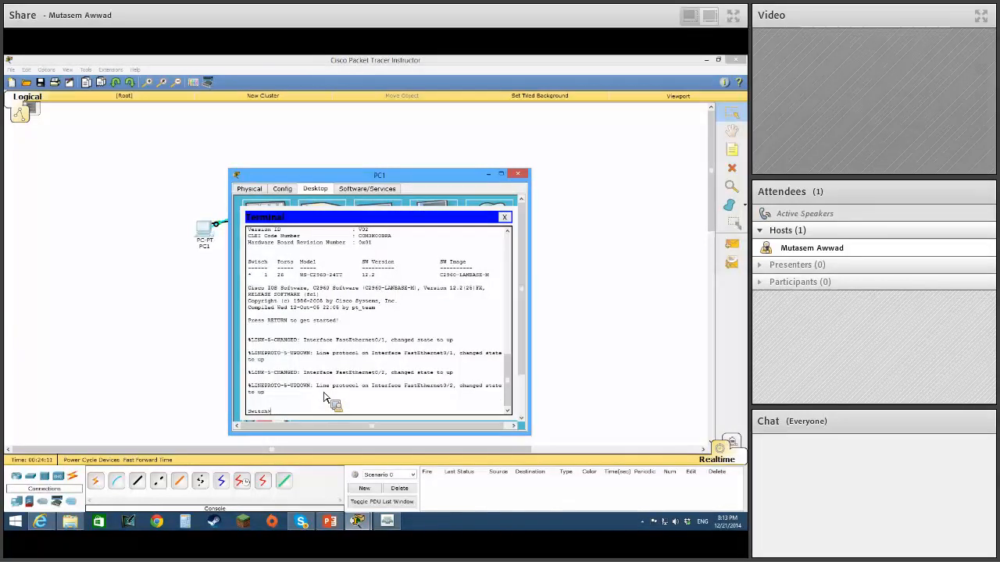
Enter global configuration mode on the switch with en and config t, and set its hostname to SW1.
{"action": "left_click_drag", "start_coordinate": [356, 175], "coordinate": [553, 151]}
{"action": "type", "text": "en"}
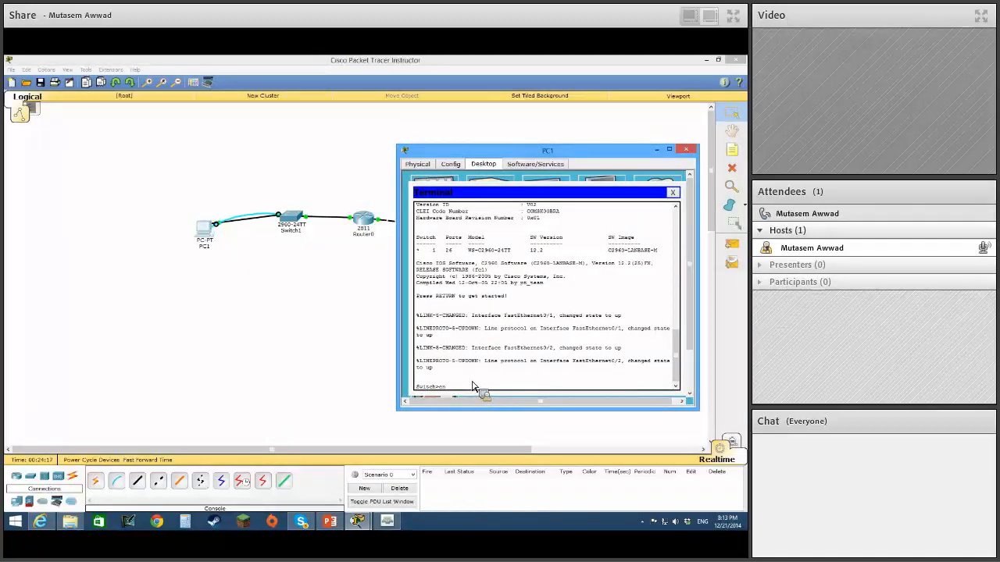
{"action": "key", "text": "Return"}
{"action": "type", "text": "config t"}
{"action": "key", "text": "Return"}
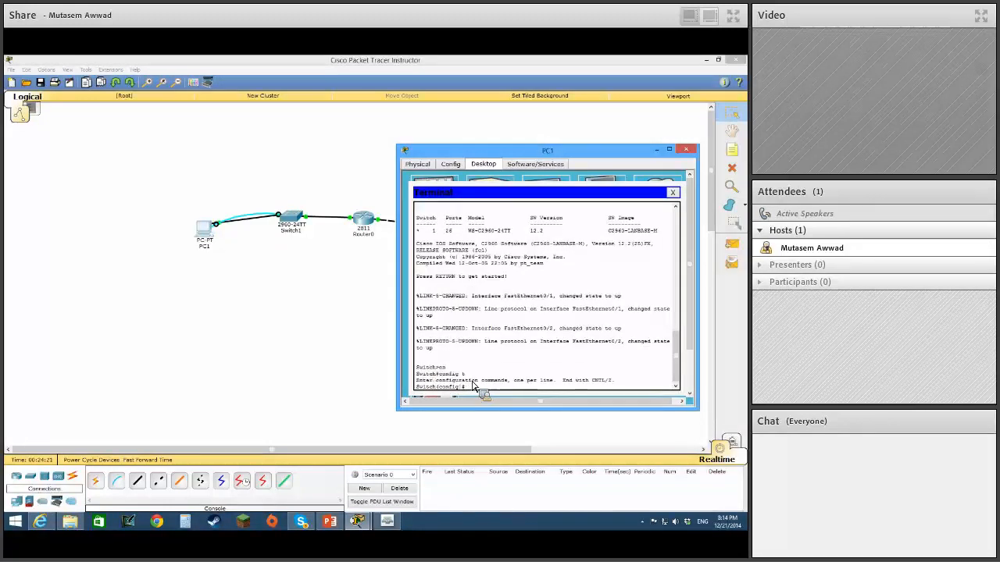
{"action": "type", "text": "hostname SW1"}
{"action": "key", "text": "Return"}
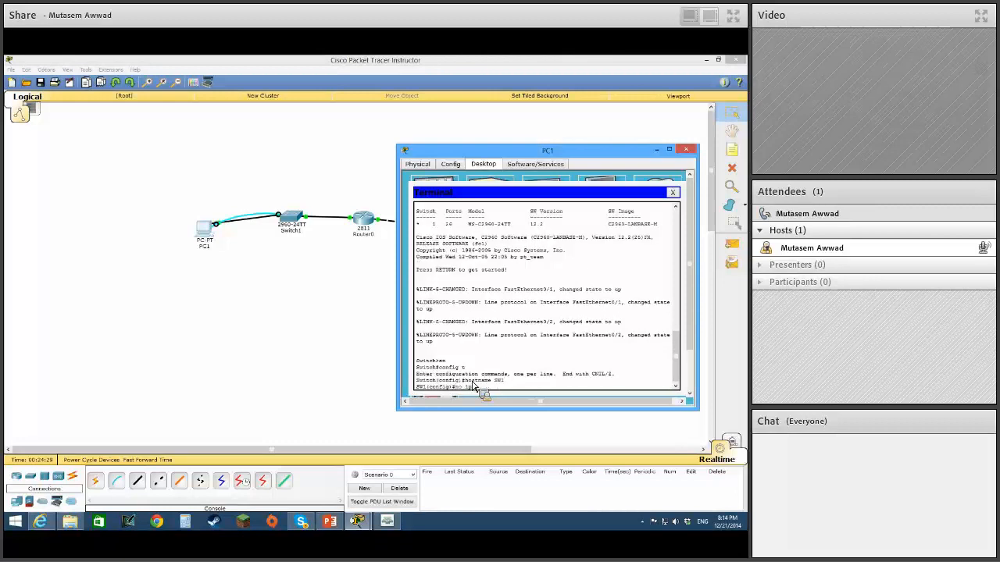
Disable DNS lookup on SW1 with no ip domain lookup and leave configuration mode with end.
{"action": "type", "text": "no ip domain"}
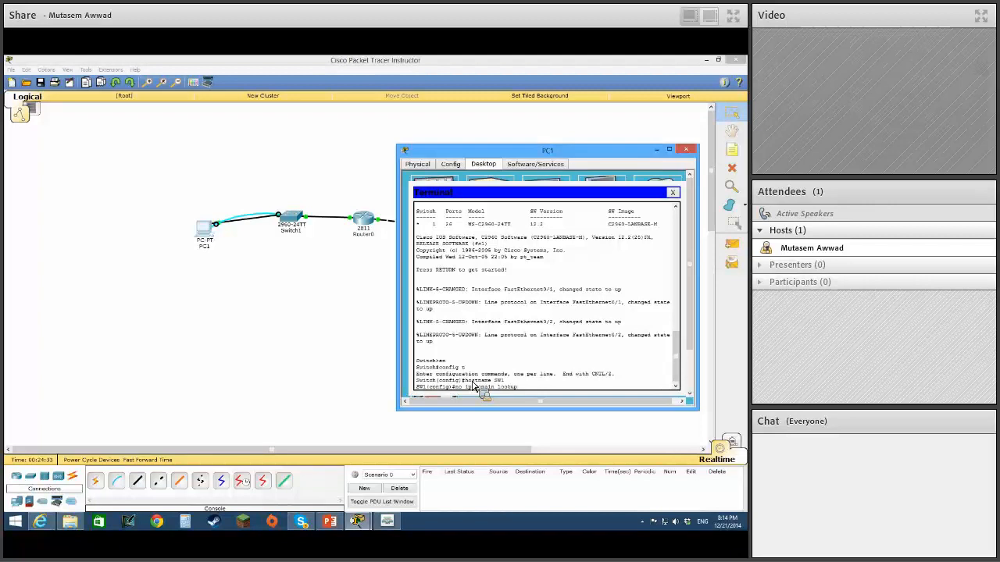
{"action": "type", "text": " lookup"}
{"action": "key", "text": "Return"}
{"action": "type", "text": "en"}
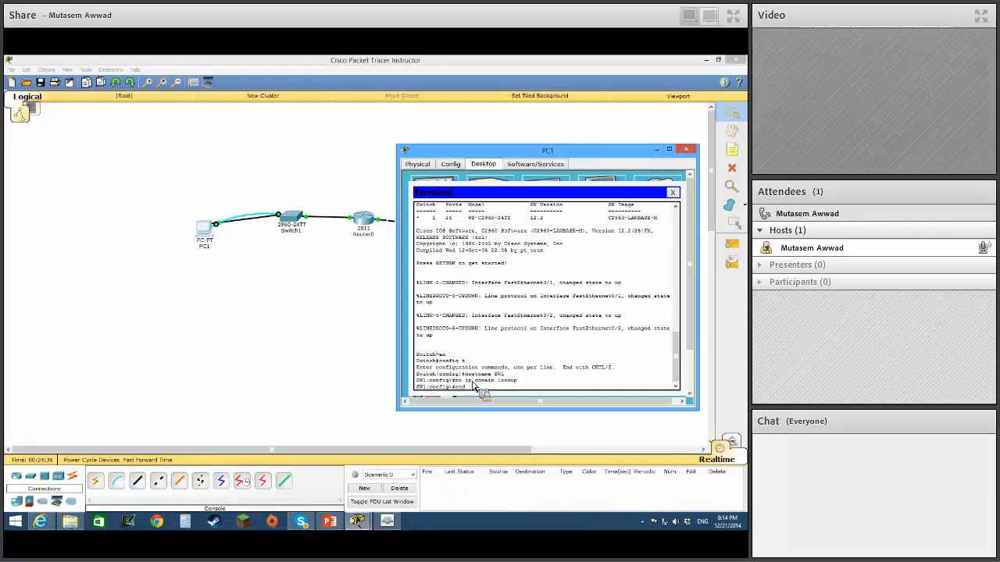
{"action": "type", "text": "d"}
{"action": "key", "text": "Return"}
Display the switch's VLAN table with sh vlan and examine the default VLAN and its assigned ports through to the end.
{"action": "key", "text": "Return"}
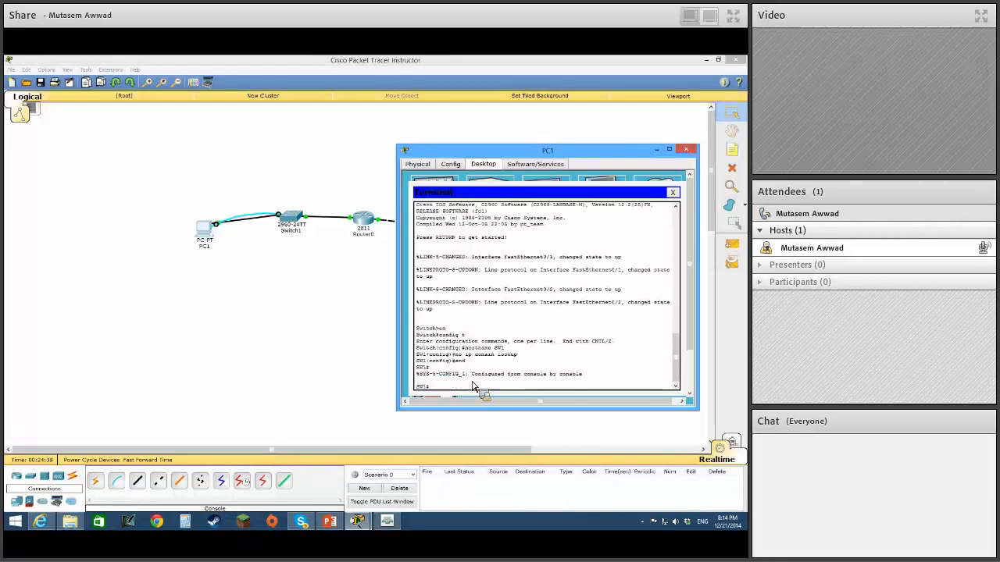
{"action": "type", "text": "sh vlan"}
{"action": "key", "text": "Return"}
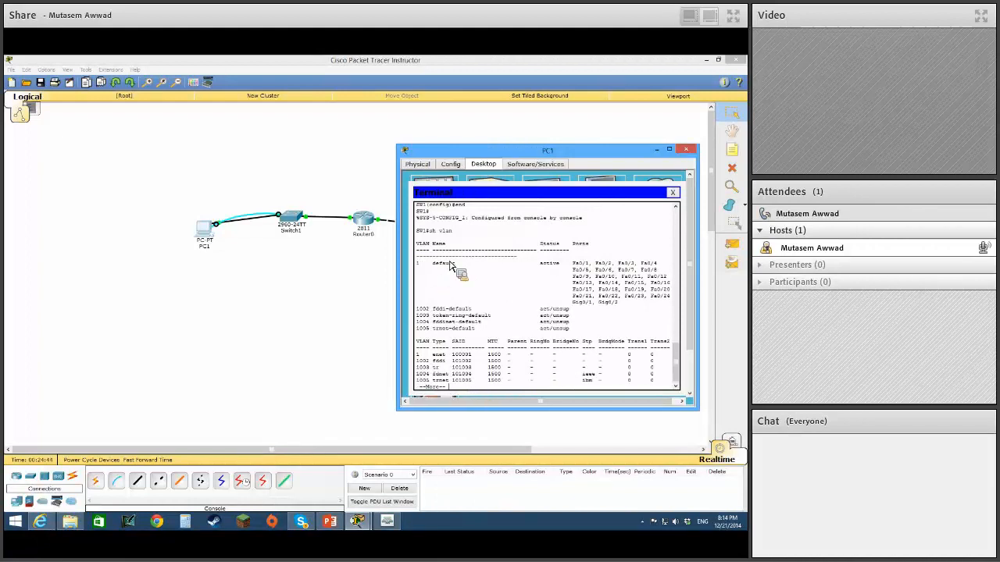
{"action": "double_click", "coordinate": [421, 263]}
{"action": "left_click_drag", "start_coordinate": [431, 249], "coordinate": [417, 247]}
{"action": "mouse_move", "coordinate": [620, 303]}
{"action": "left_mouse_down"}
{"action": "mouse_move", "coordinate": [574, 308]}
{"action": "mouse_move", "coordinate": [606, 304]}
{"action": "left_mouse_up"}
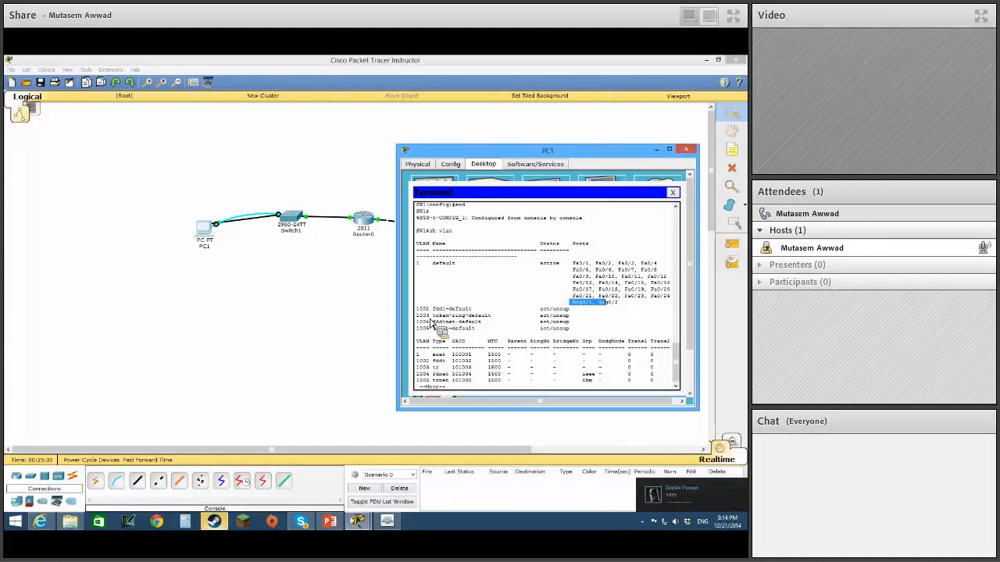
{"action": "left_click", "coordinate": [464, 296]}
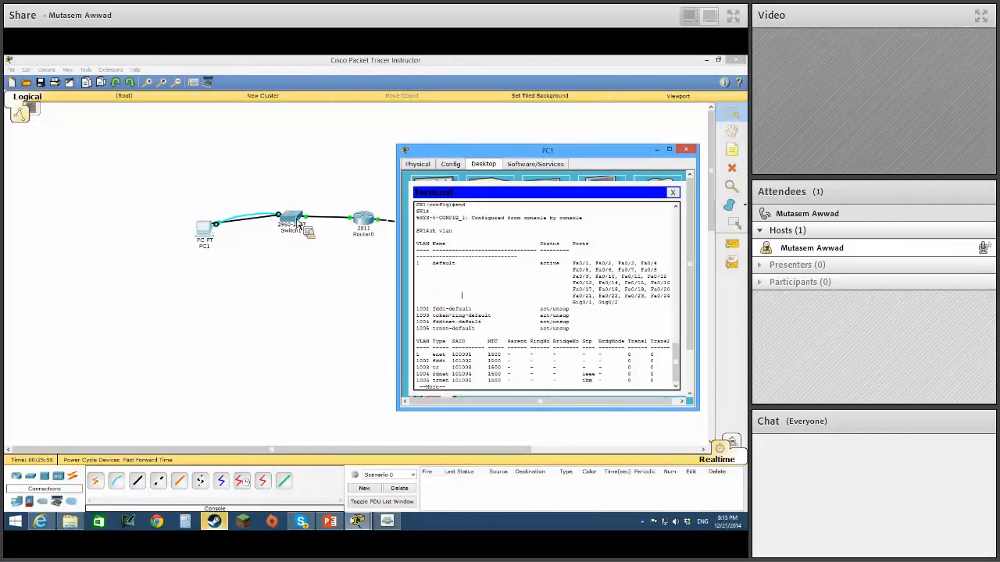
{"action": "key", "text": "space"}
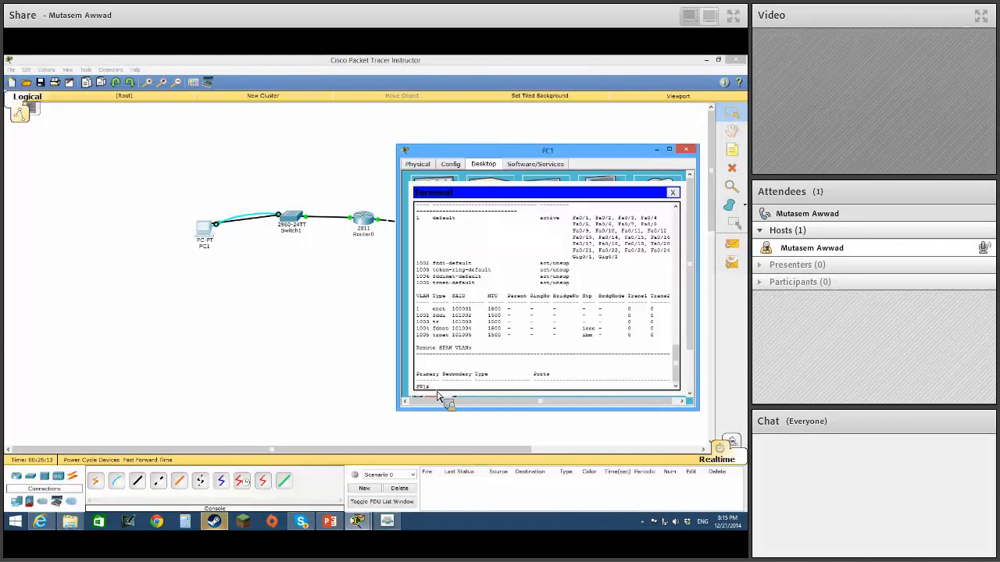
Enter global configuration mode with config t, create VLAN 99 on SW1, and exit VLAN configuration.
{"action": "type", "text": "config t"}
{"action": "key", "text": "Return"}
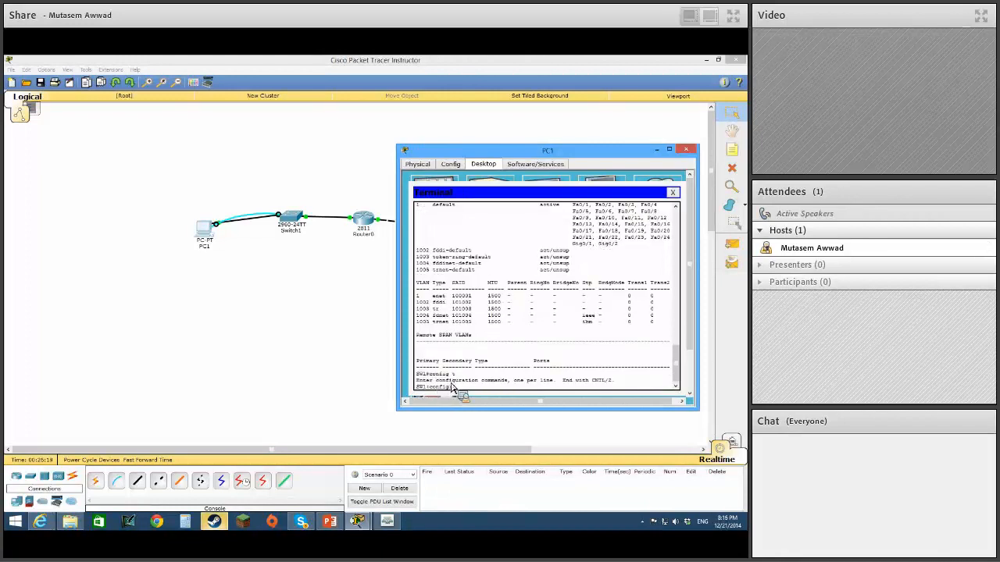
{"action": "type", "text": "vlan "}
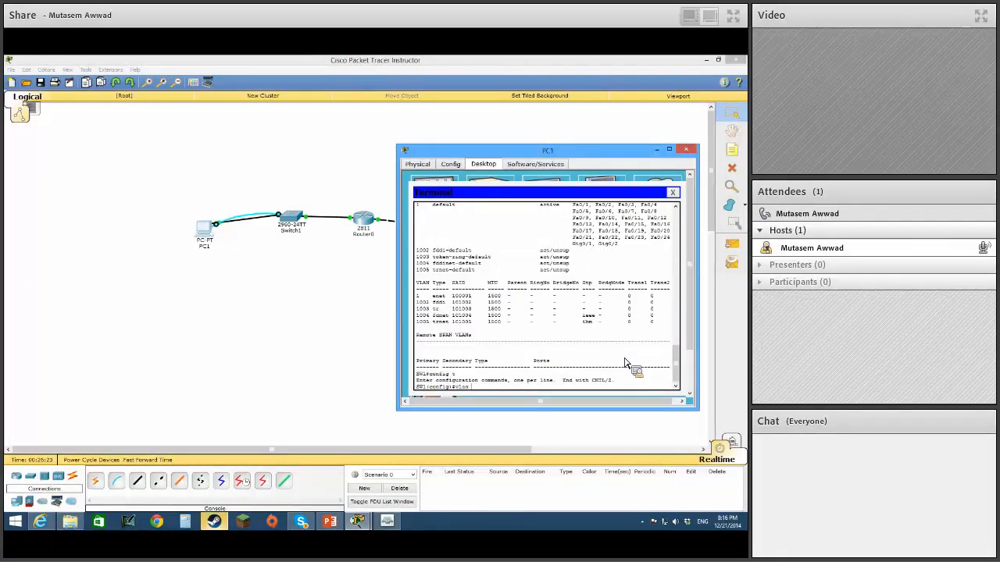
{"action": "type", "text": "99"}
{"action": "key", "text": "Return"}
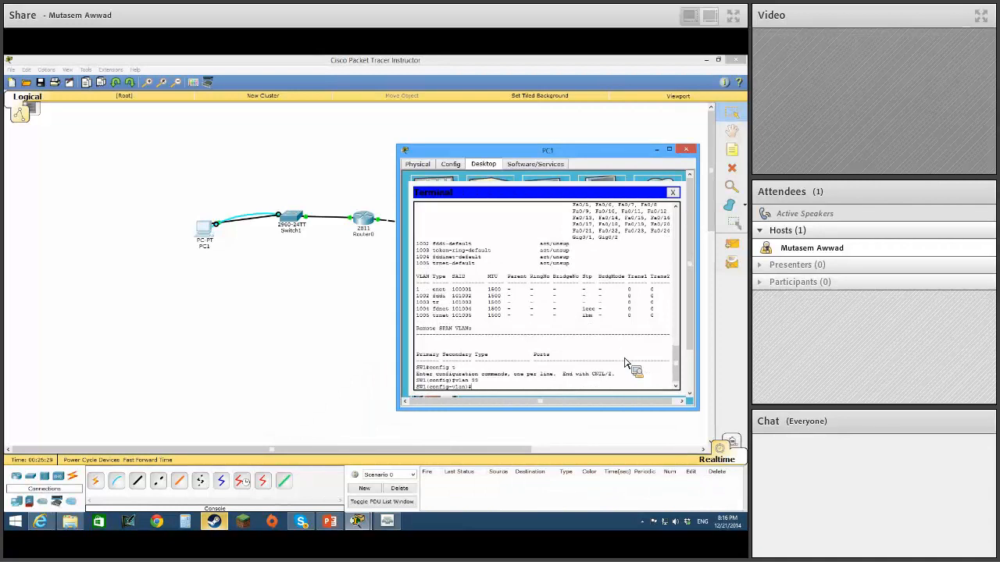
{"action": "type", "text": "exi"}
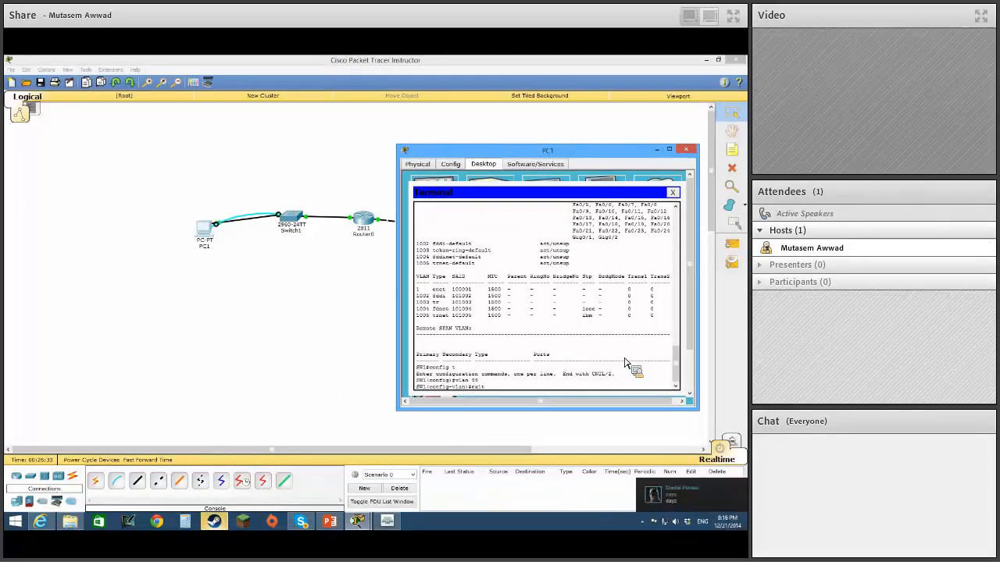
{"action": "type", "text": "t"}
{"action": "key", "text": "Return"}
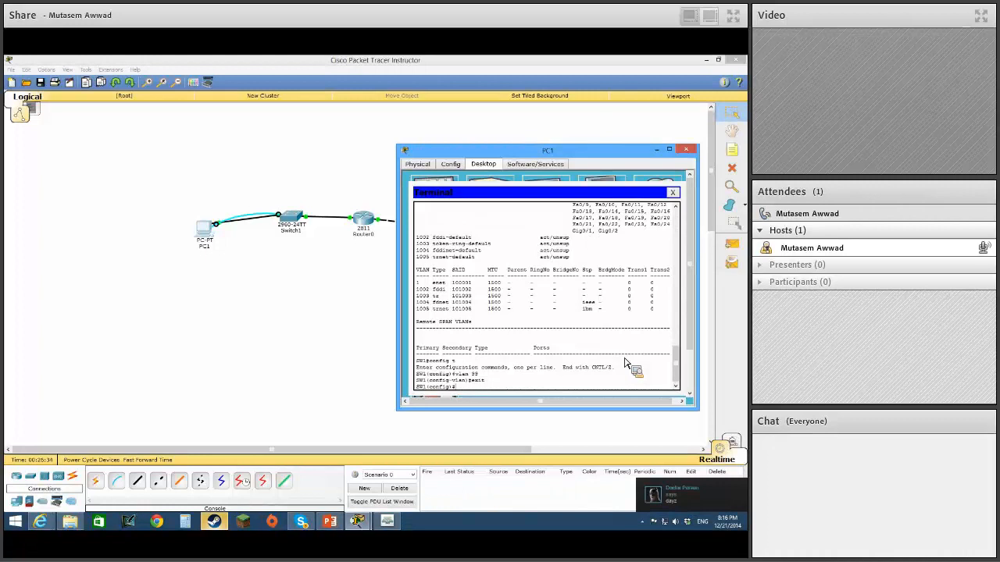
Open interface fa0/1 on SW1 and set it to access mode with switchport mode access.
{"action": "type", "text": "int fa0/1"}
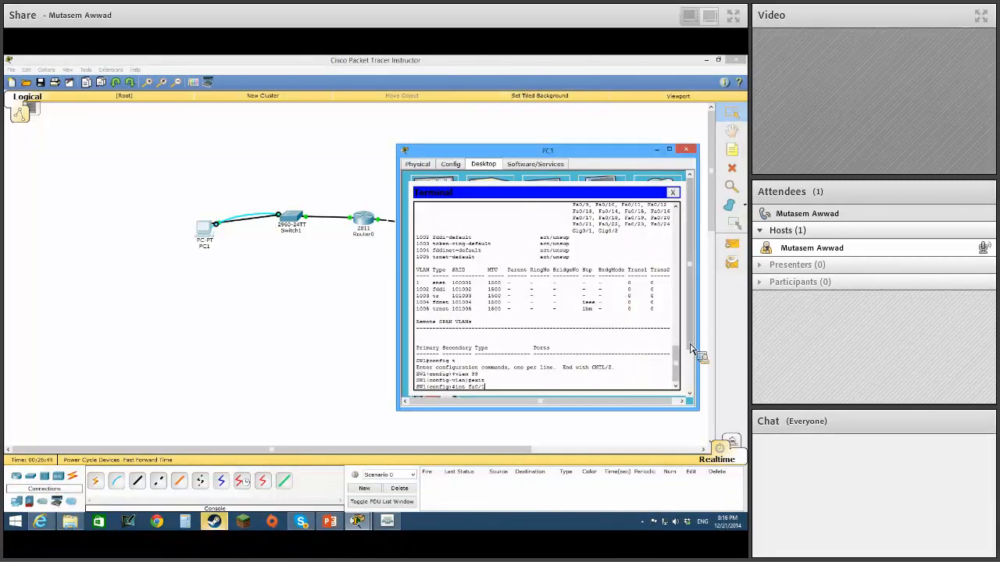
{"action": "scroll", "coordinate": [684, 355], "scroll_direction": "up", "scroll_amount": 2}
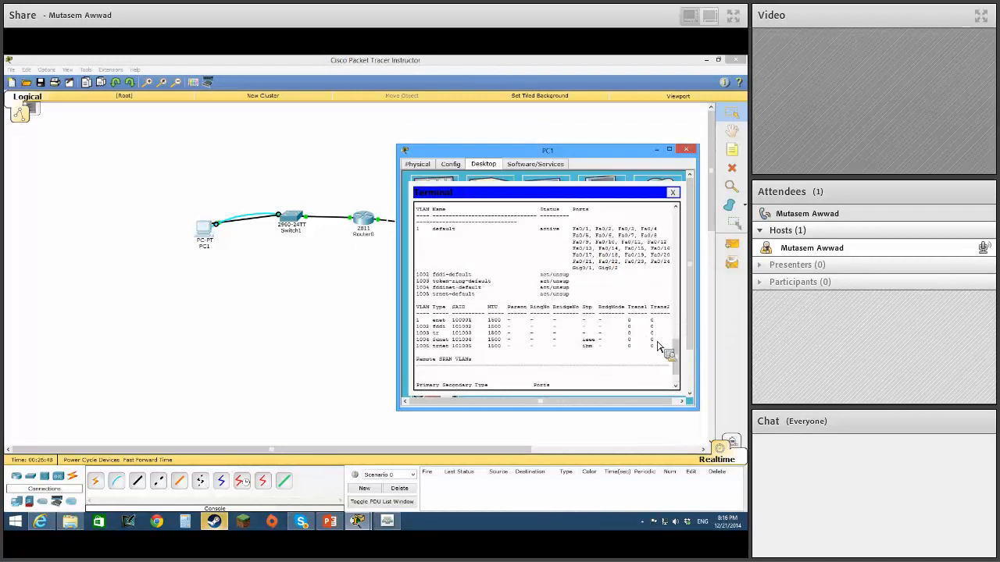
{"action": "scroll", "coordinate": [673, 353], "scroll_direction": "down", "scroll_amount": 2}
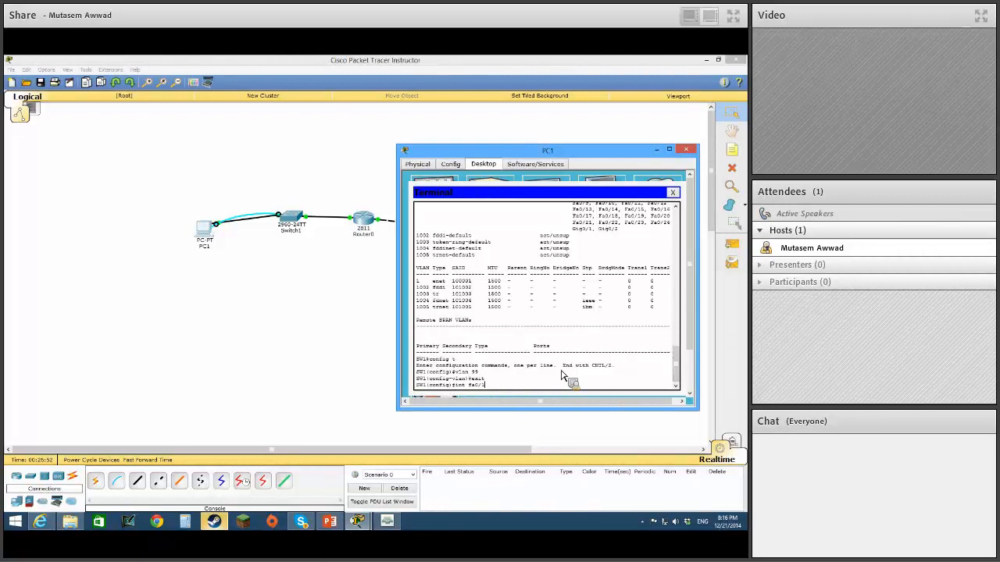
{"action": "key", "text": "Return"}
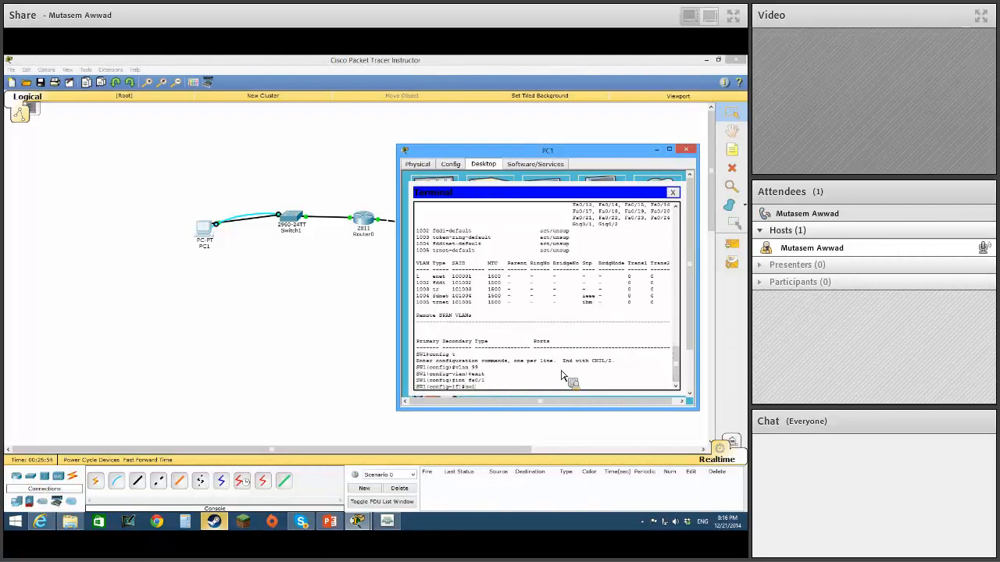
{"action": "type", "text": "switchport"}
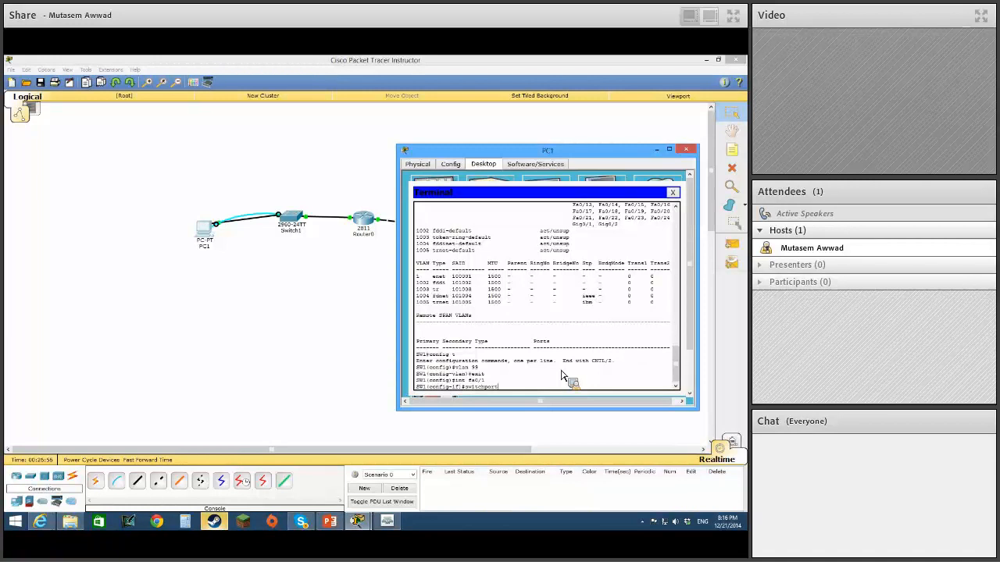
{"action": "type", "text": " mode access"}
{"action": "key", "text": "Return"}
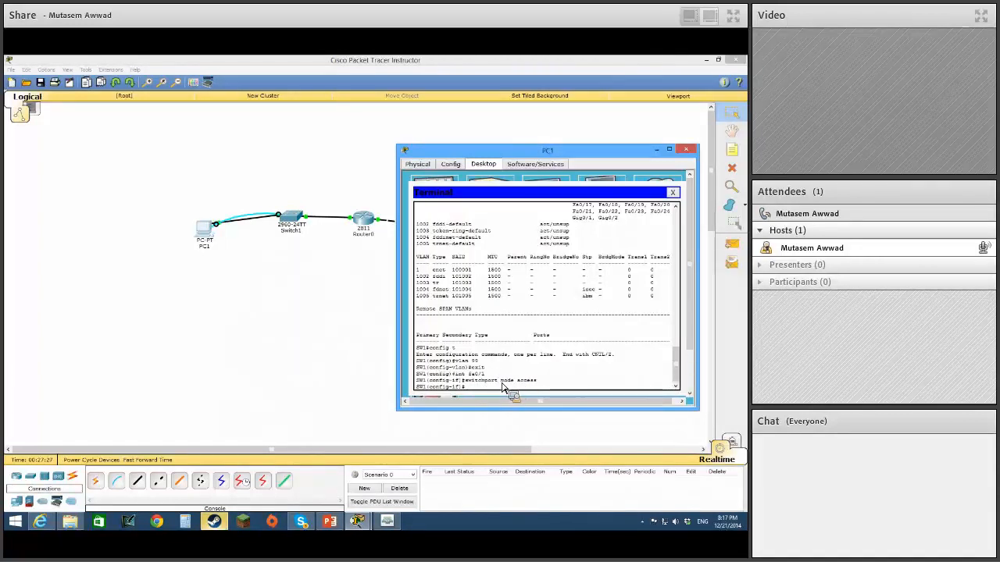
{"action": "double_click", "coordinate": [527, 381]}
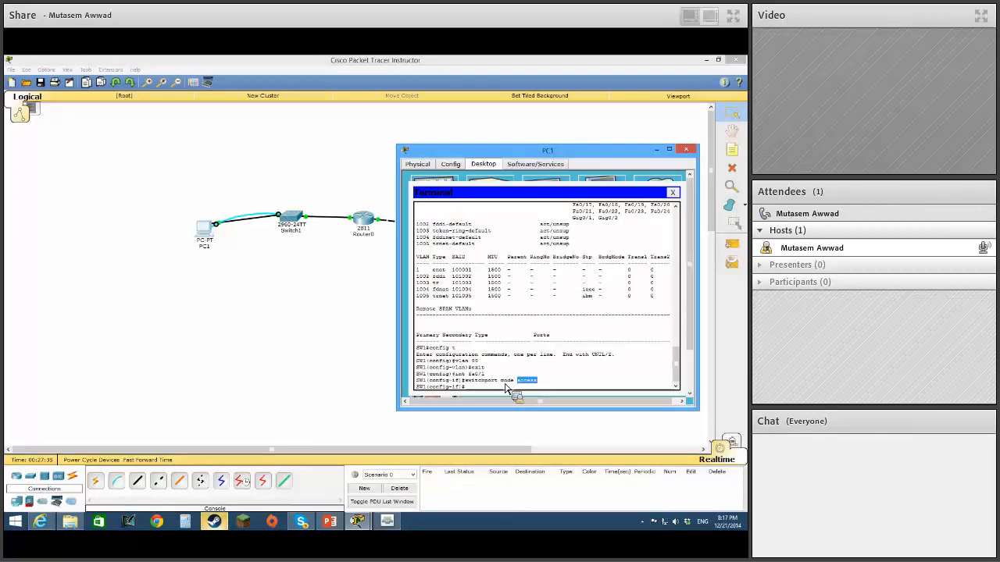
{"action": "left_click", "coordinate": [501, 388]}
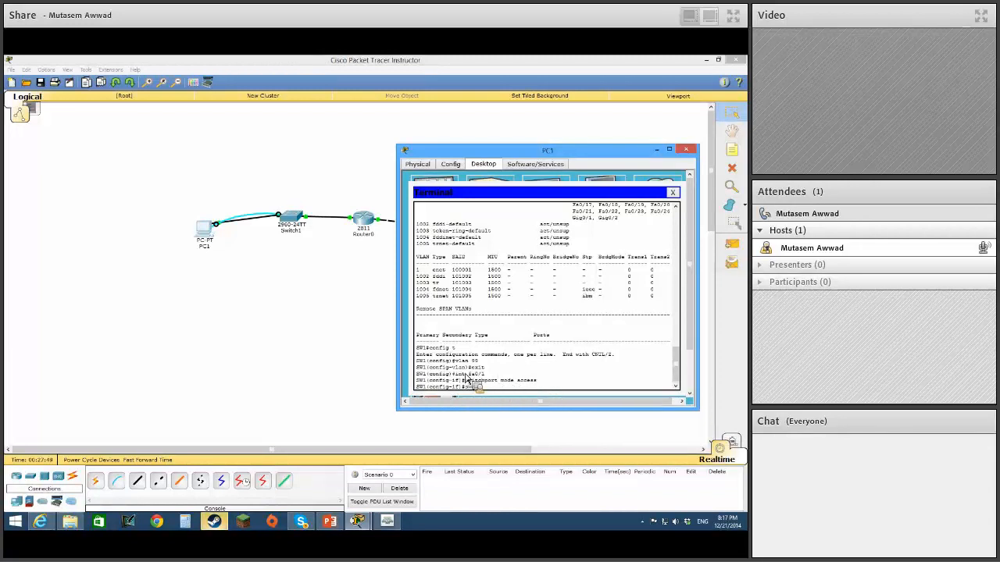
Assign interface fa0/1 to VLAN 99 with switchport access vlan 99 and return to privileged mode.
{"action": "type", "text": "itchport access"}
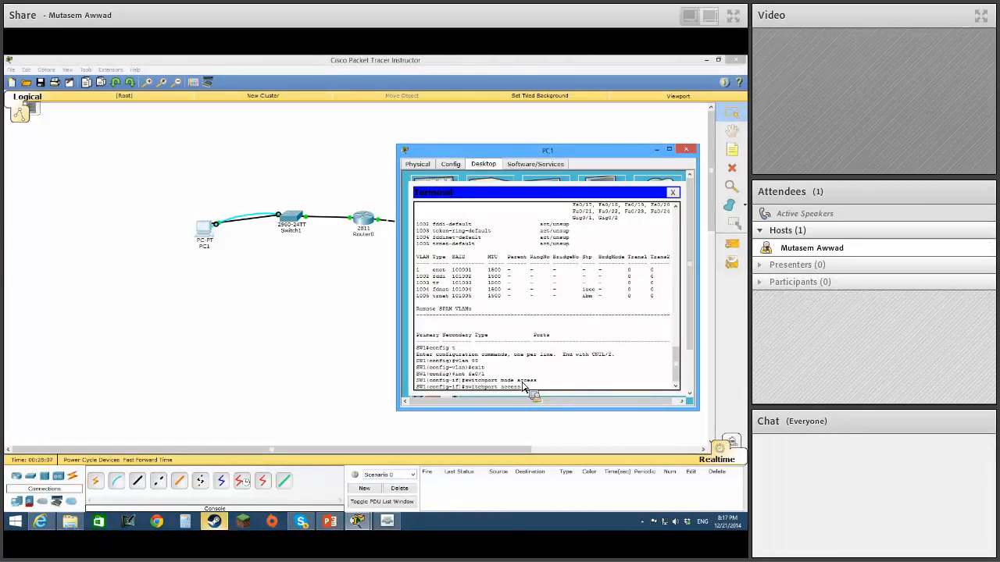
{"action": "type", "text": "vlan 99"}
{"action": "key", "text": "Return"}
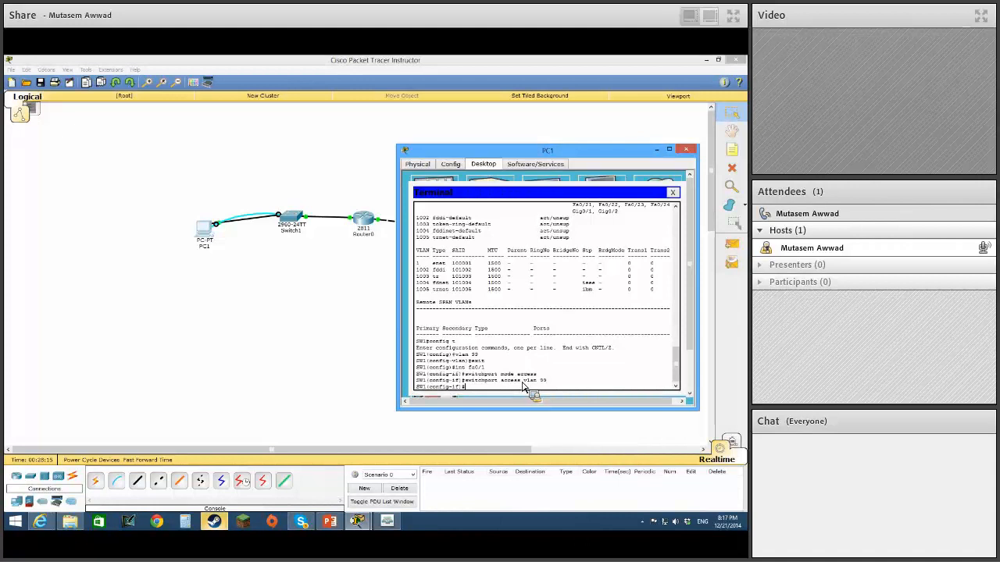
{"action": "key", "text": "ctrl+z"}
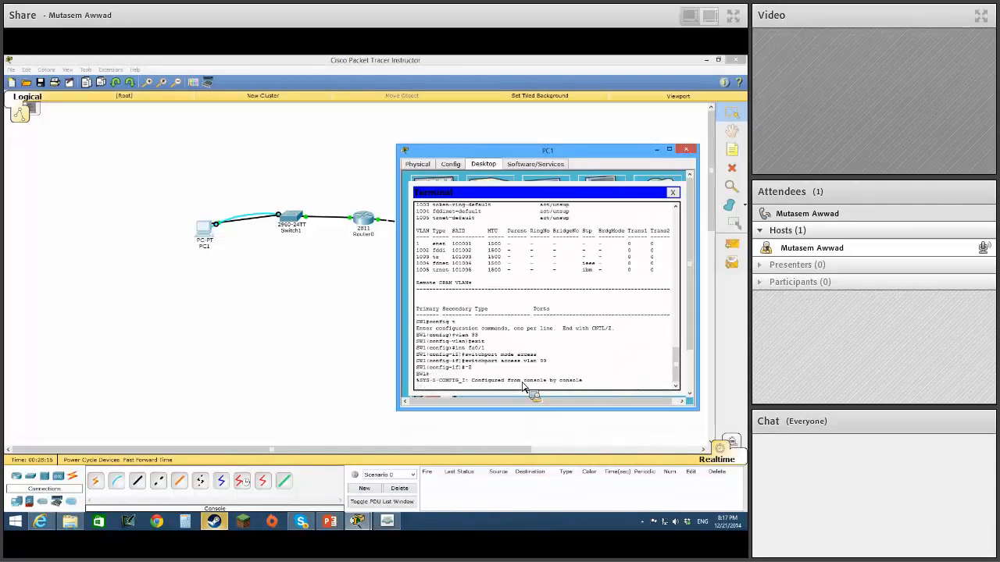
{"action": "key", "text": "Return"}
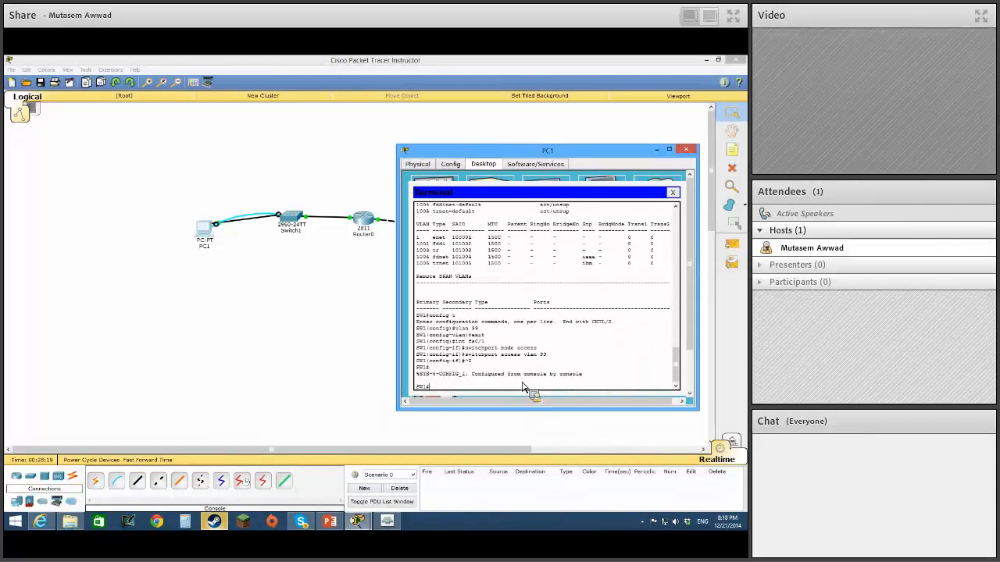
Display the VLAN table with sh vlan and check the VLAN 99 entry and its assigned port.
{"action": "type", "text": "sh vlan"}
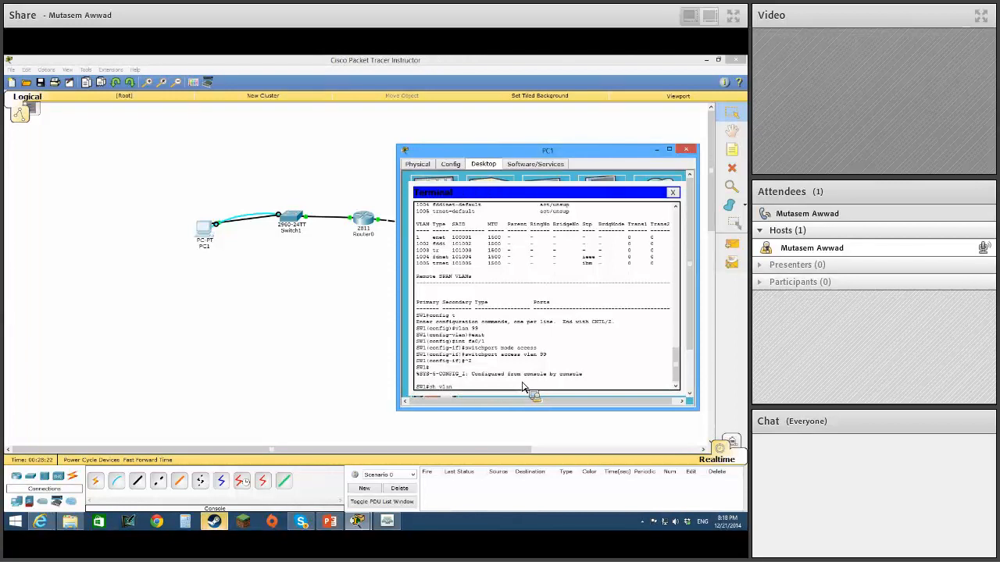
{"action": "key", "text": "Return"}
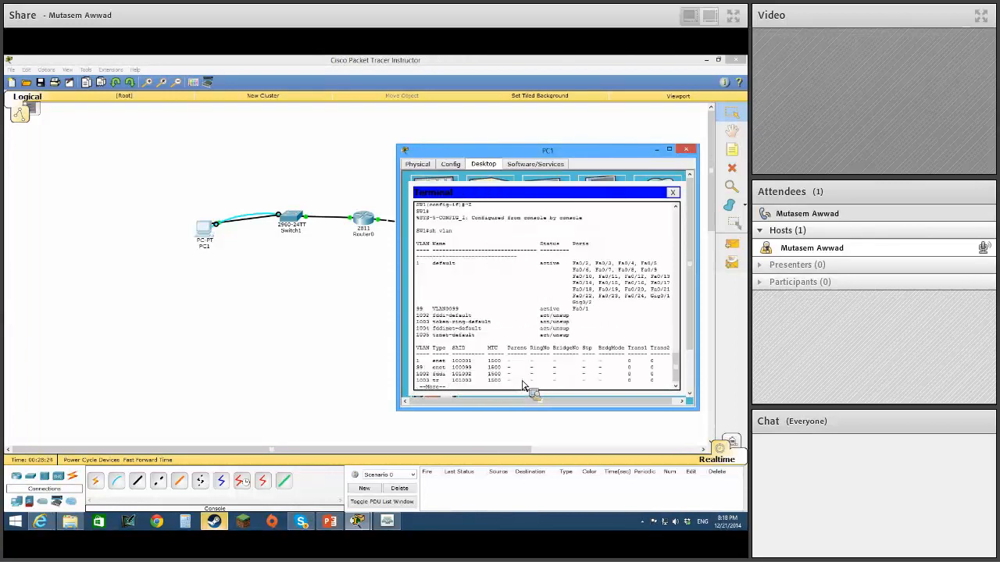
{"action": "left_click_drag", "start_coordinate": [429, 314], "coordinate": [463, 314]}
{"action": "left_click", "coordinate": [462, 314]}
{"action": "left_click_drag", "start_coordinate": [573, 309], "coordinate": [590, 310]}
{"action": "key", "text": "space"}
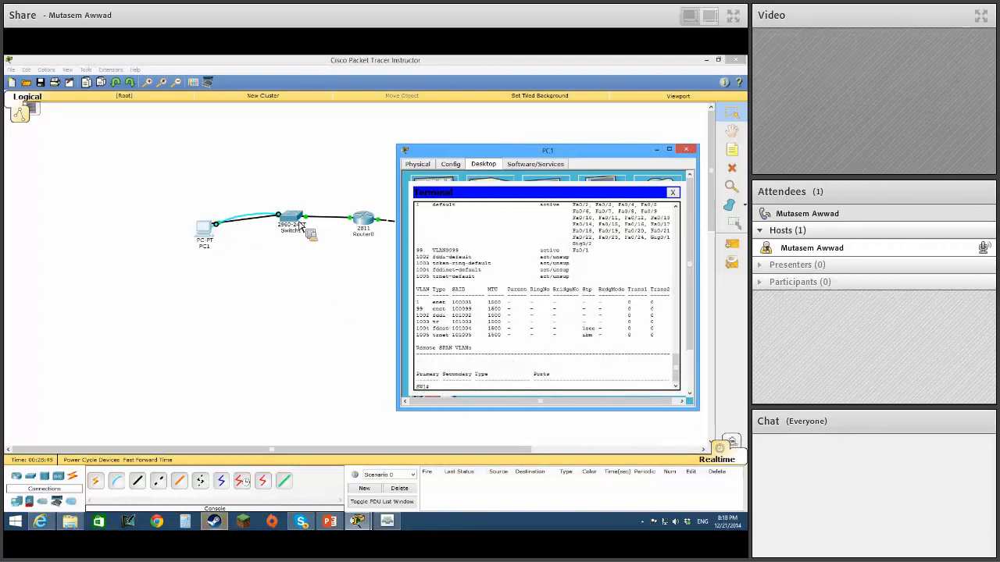
Enter global configuration mode with config t and open the VLAN 99 interface with int vlan 99.
{"action": "type", "text": "config t"}
{"action": "key", "text": "Return"}
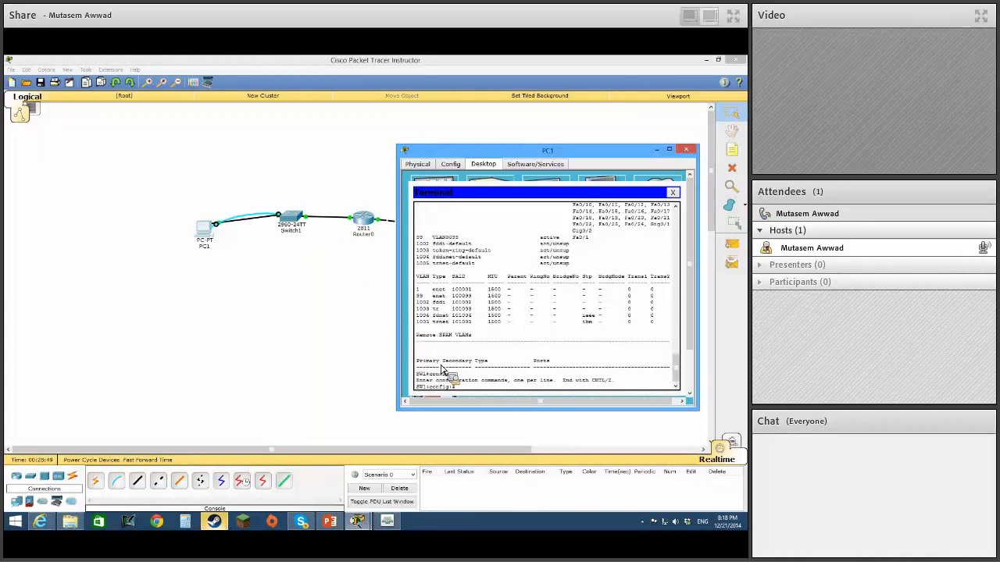
{"action": "type", "text": "int vlan 99"}
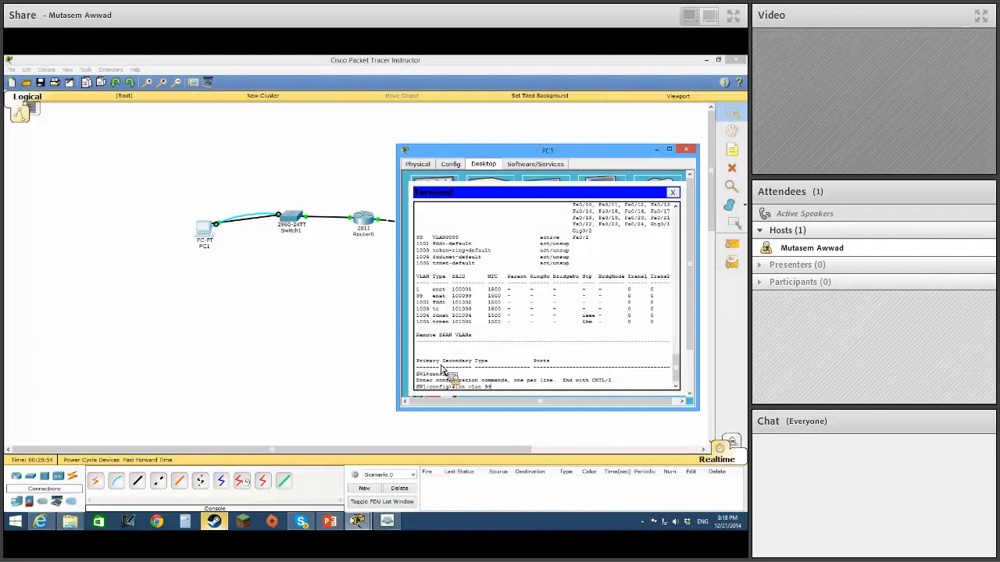
{"action": "key", "text": "Return"}
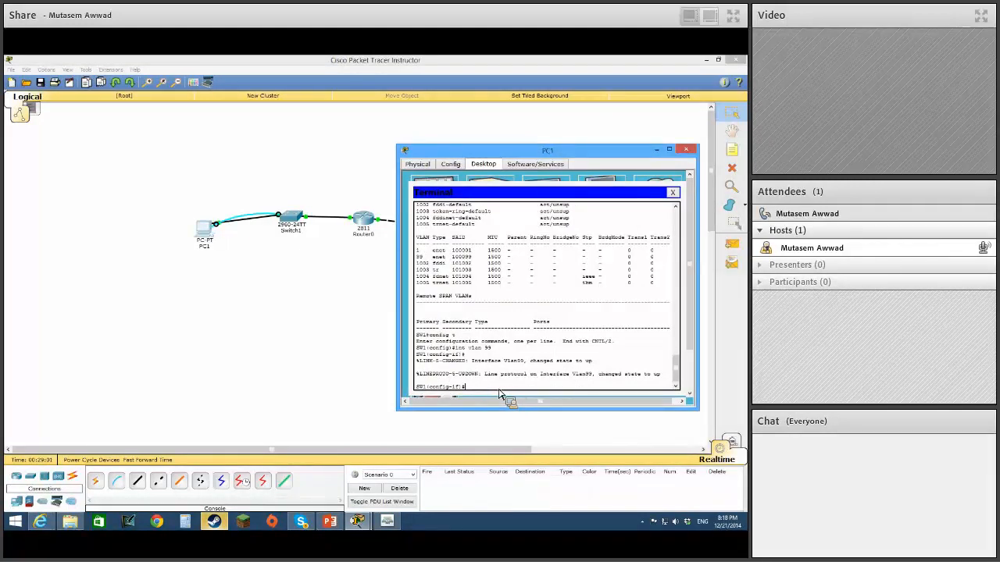
Give the VLAN 99 interface the address 192.168.10.3 with mask 255.255.255.0, enable it with no shut, and return to privileged mode.
{"action": "type", "text": "ip add 192.168.10.3"}
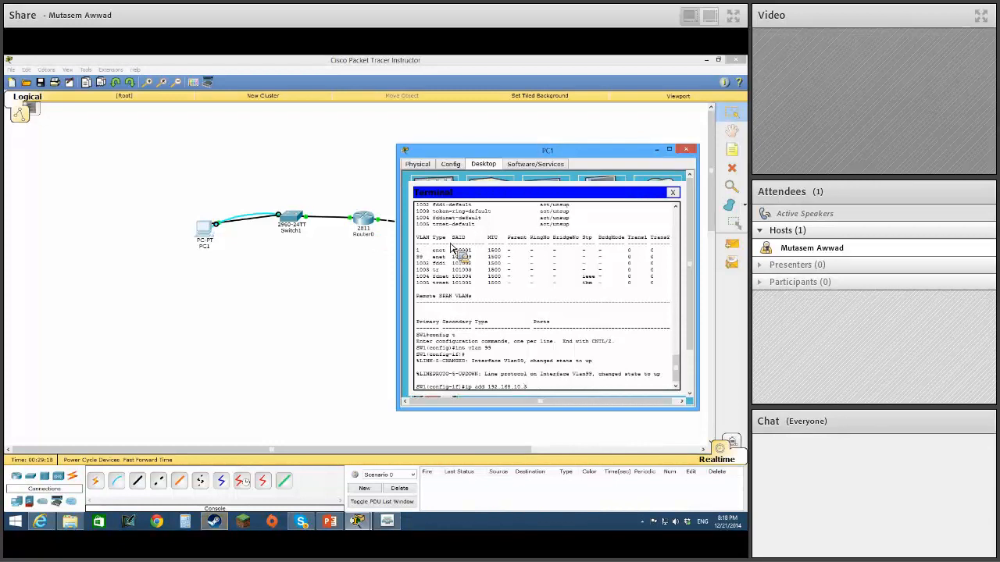
{"action": "type", "text": "255"}
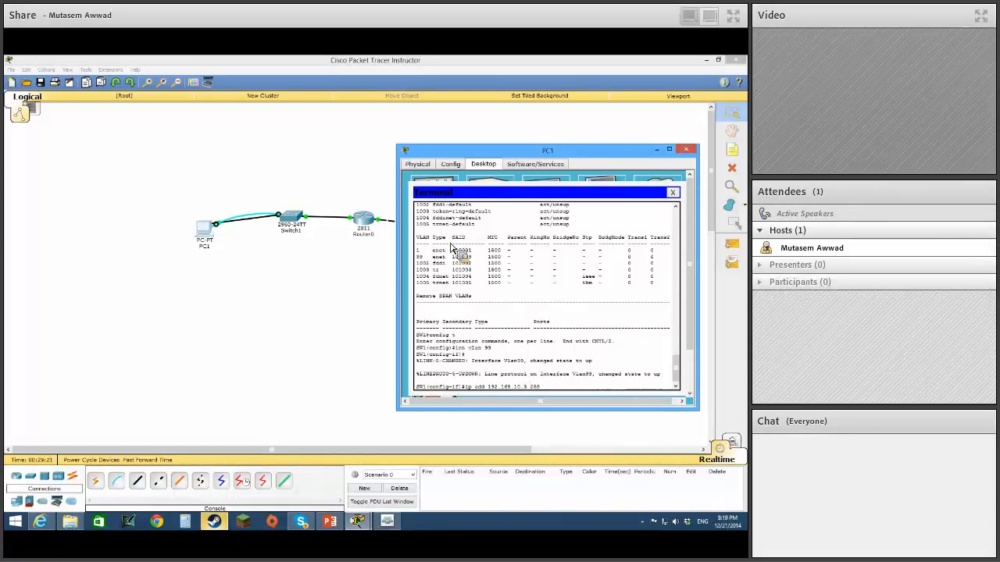
{"action": "type", "text": ".255.255."}
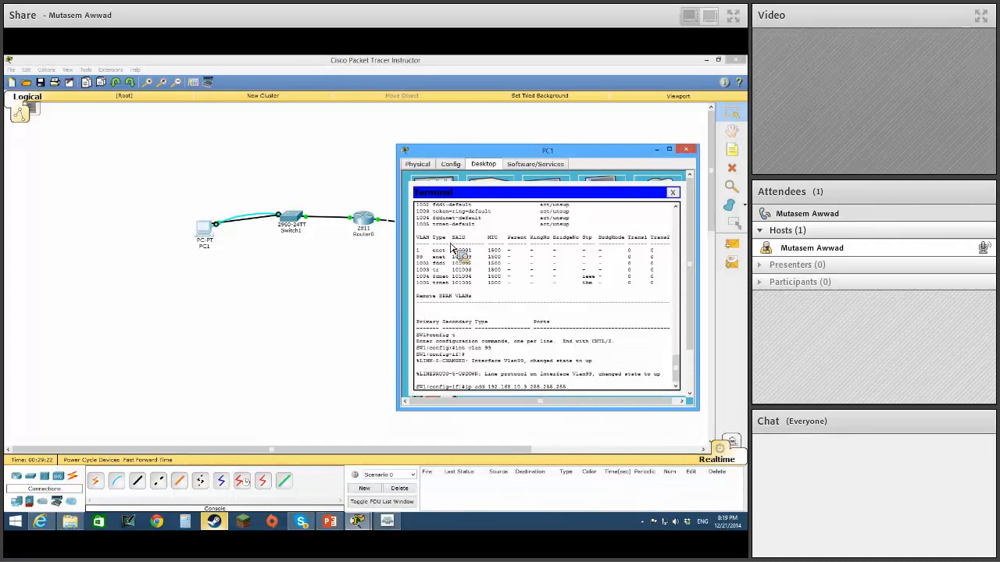
{"action": "type", "text": "0"}
{"action": "key", "text": "Return"}
{"action": "type", "text": "no shut"}
{"action": "key", "text": "Return"}
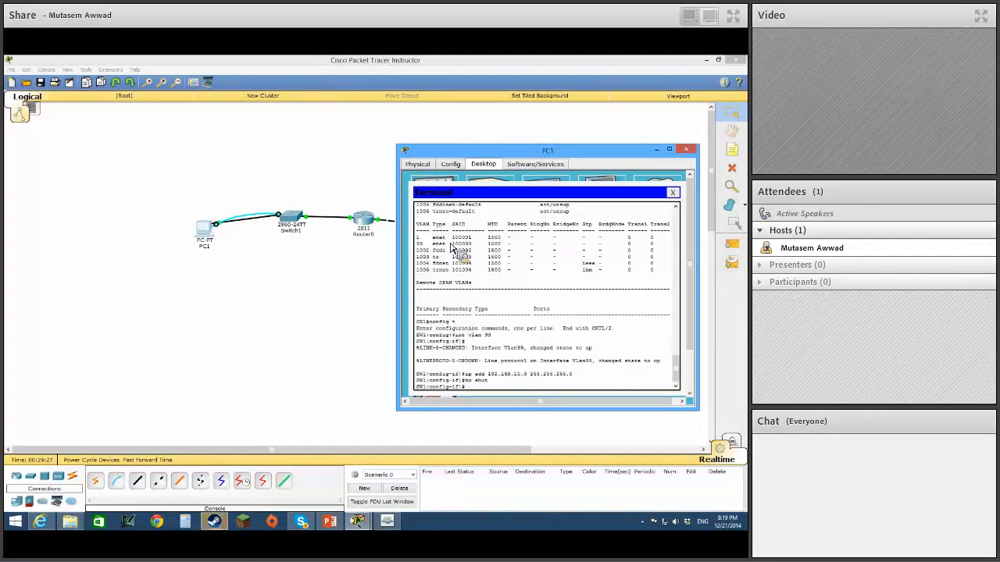
{"action": "key", "text": "ctrl+z"}
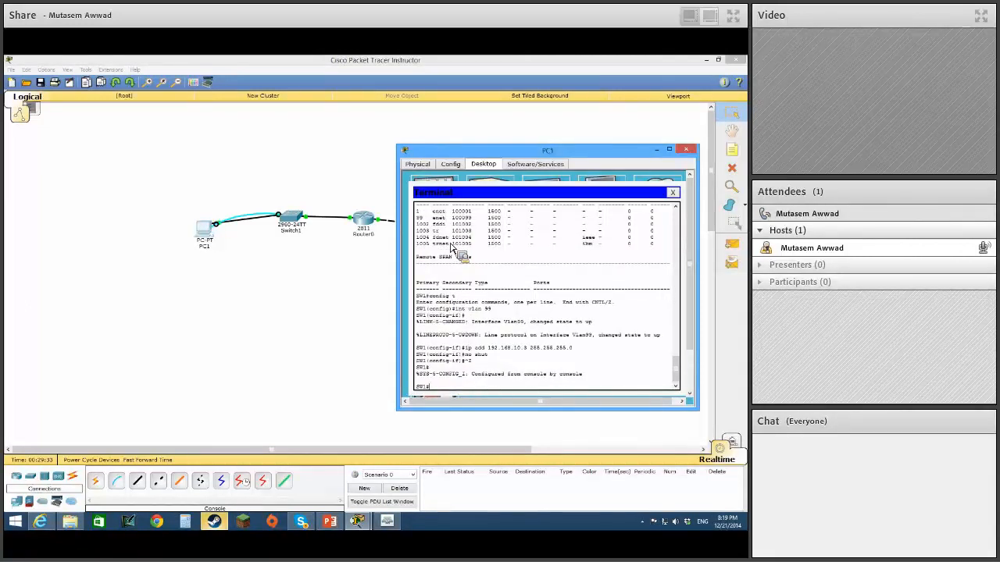
Enter global configuration mode with config t and open the virtual terminal lines with line vty 0 15.
{"action": "type", "text": "s"}
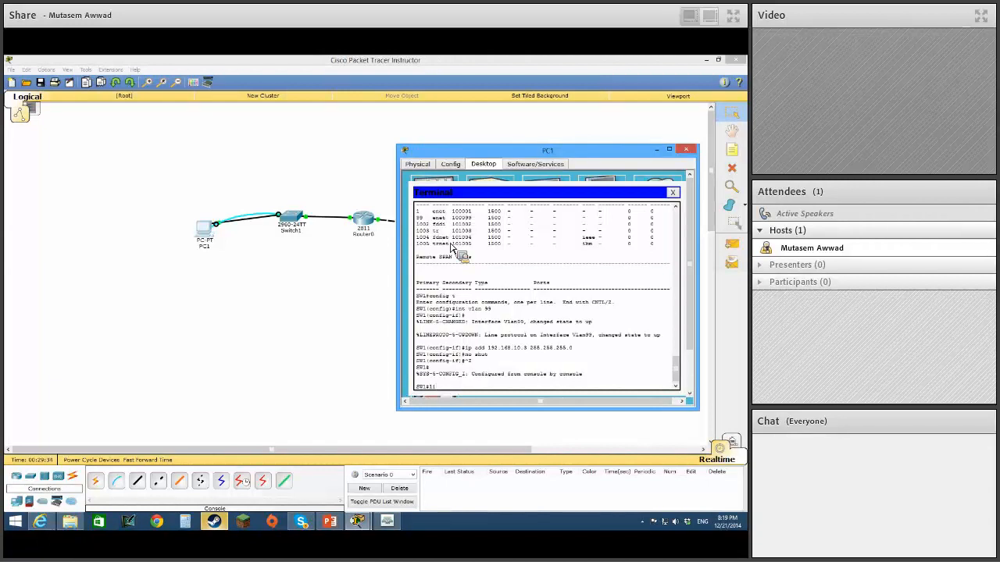
{"action": "type", "text": "ine "}
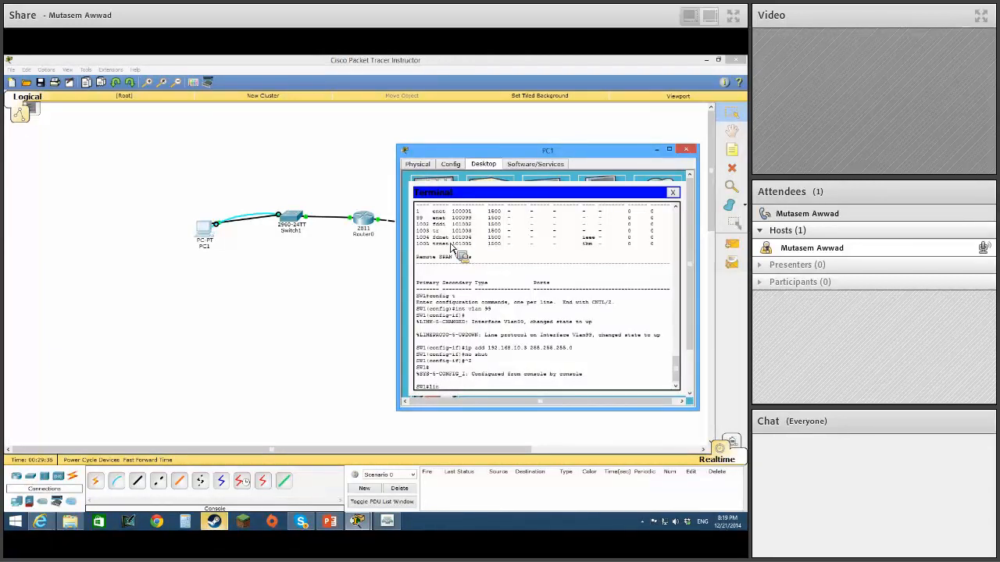
{"action": "type", "text": "fig t"}
{"action": "key", "text": "Return"}
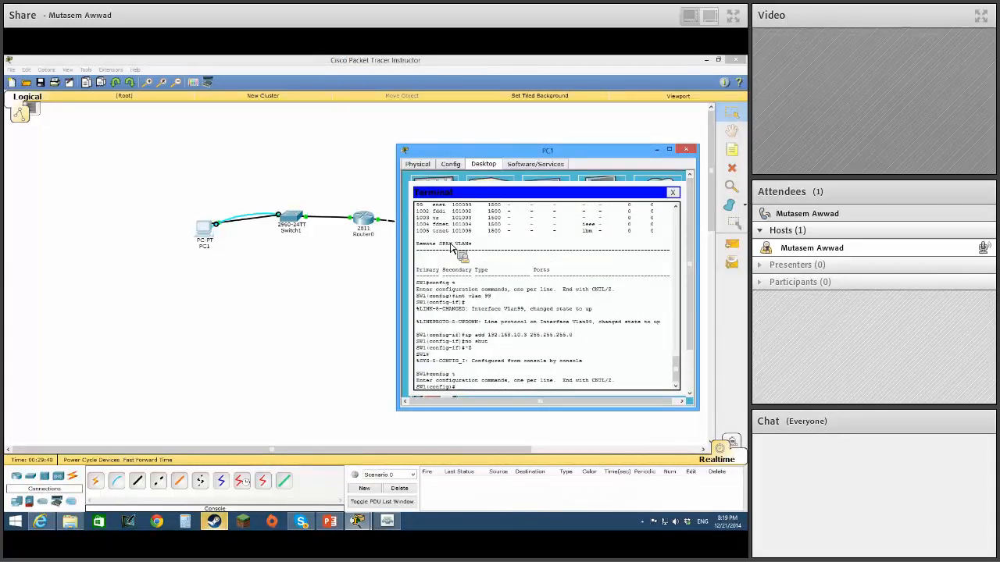
{"action": "type", "text": "line vty 0 15"}
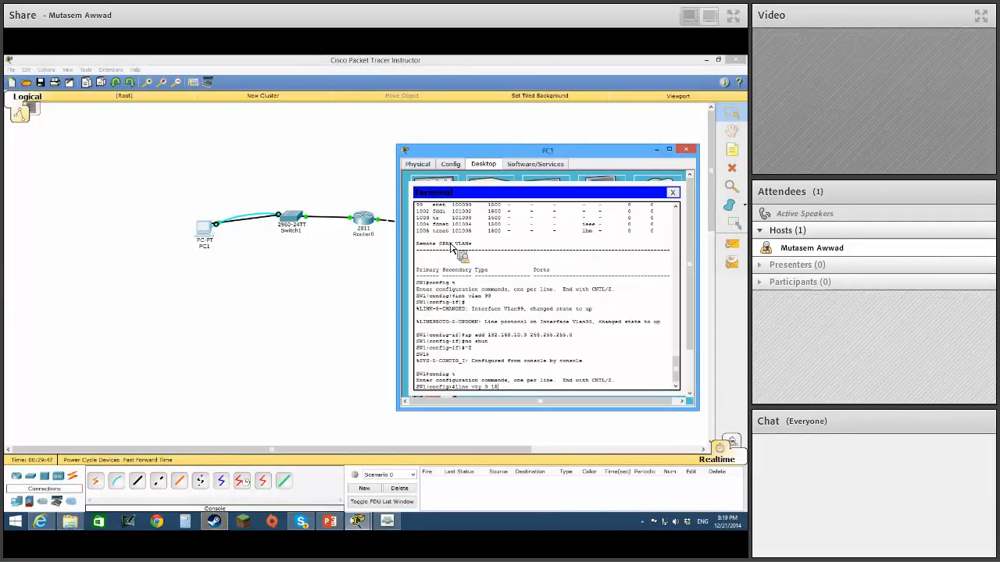
{"action": "key", "text": "Return"}
Set the Telnet line password with the password command and require it with login.
{"action": "type", "text": "password cisco"}
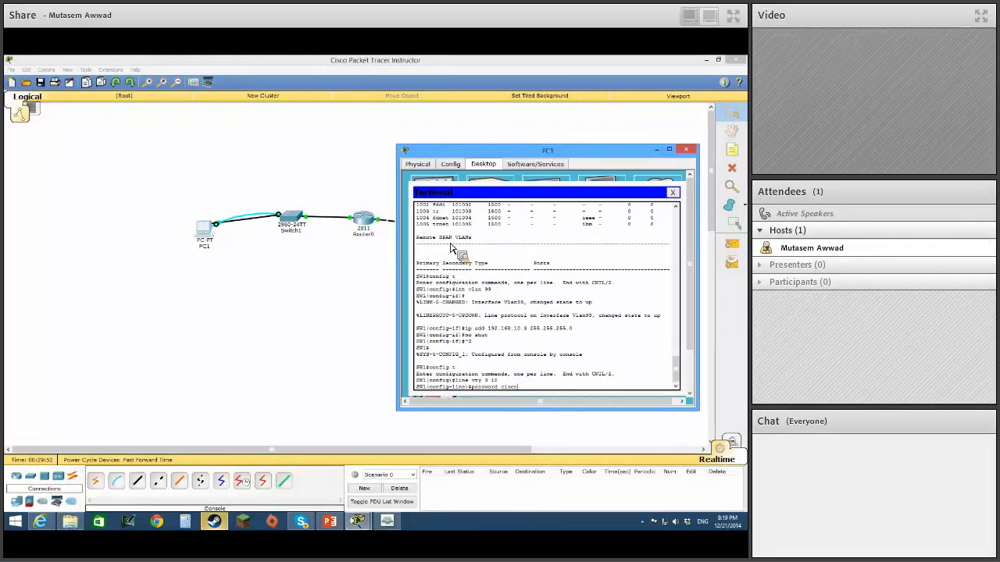
{"action": "key", "text": "Return"}
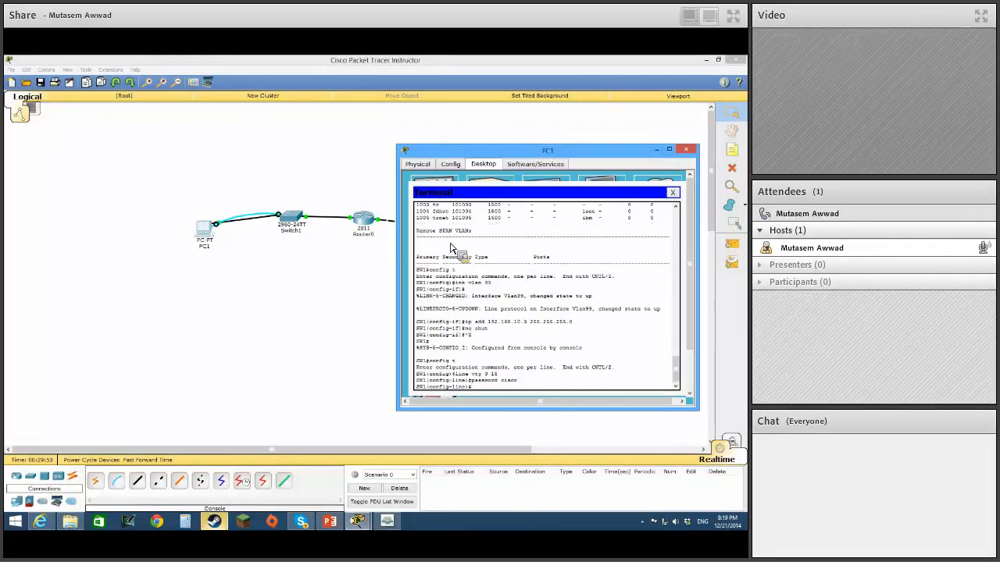
{"action": "type", "text": "login"}
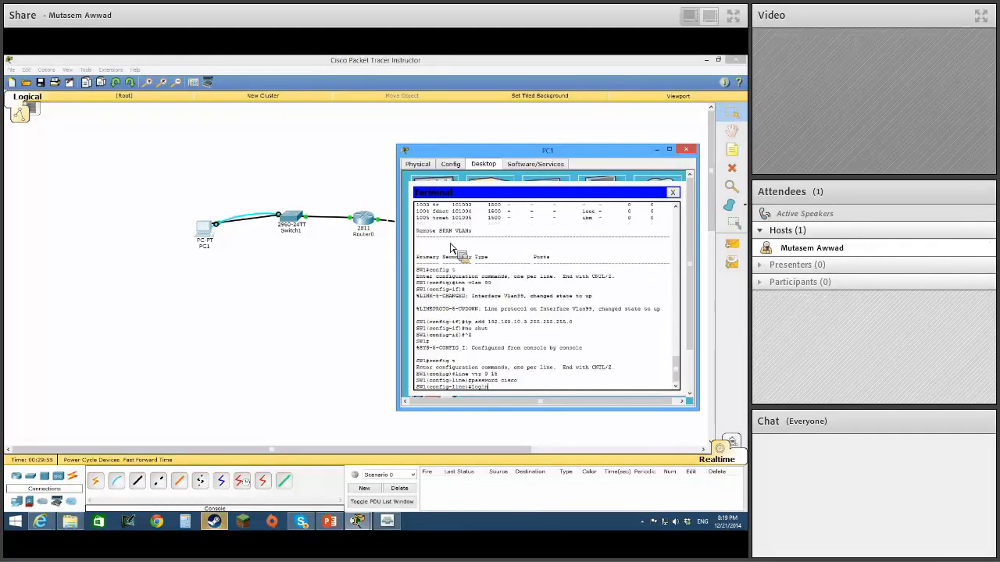
{"action": "key", "text": "Return"}
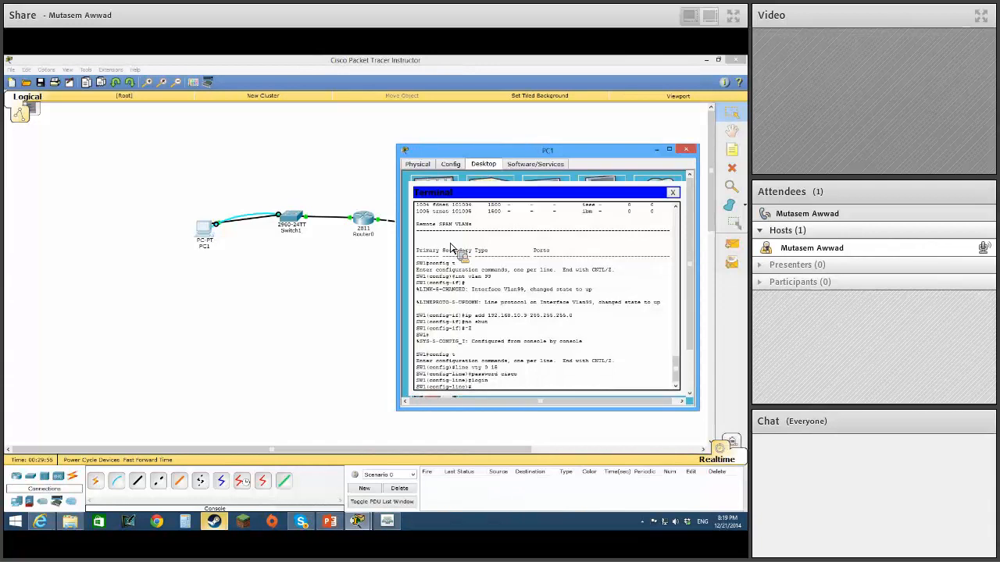
Set the switch's privileged-mode password with the enable secret command.
{"action": "type", "text": "enable secret"}
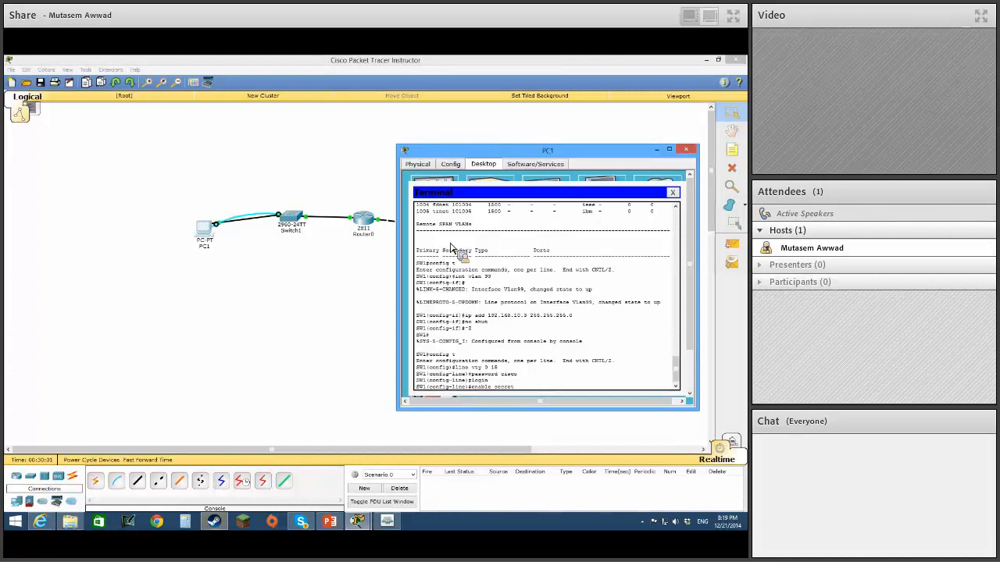
{"action": "type", "text": " cisco"}
{"action": "type", "text": "1"}
{"action": "key", "text": "Return"}
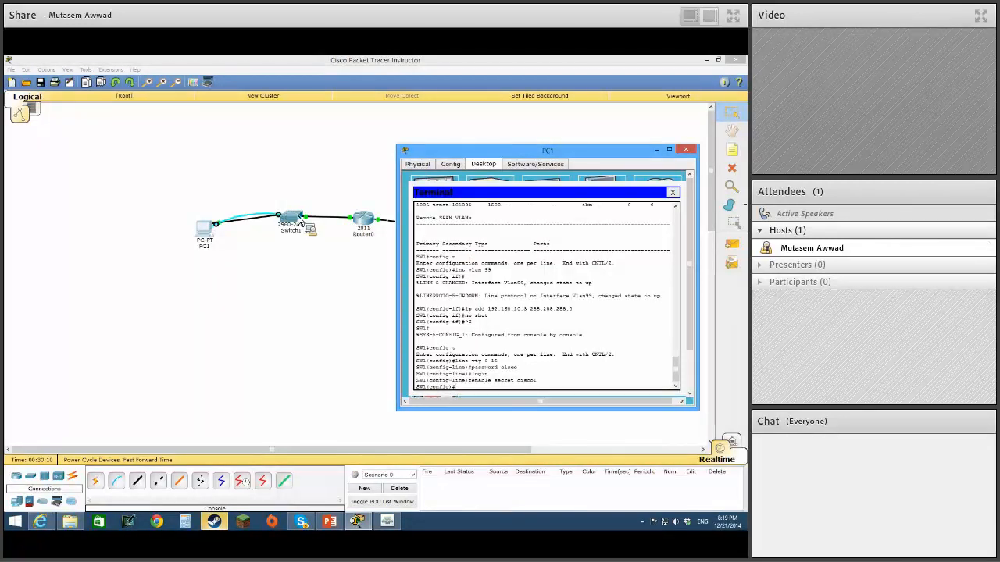
Minimize PC1's window, delete the console cable between PC1 and Switch1, and return to the Select tool.
{"action": "left_click_drag", "start_coordinate": [619, 163], "coordinate": [587, 303]}
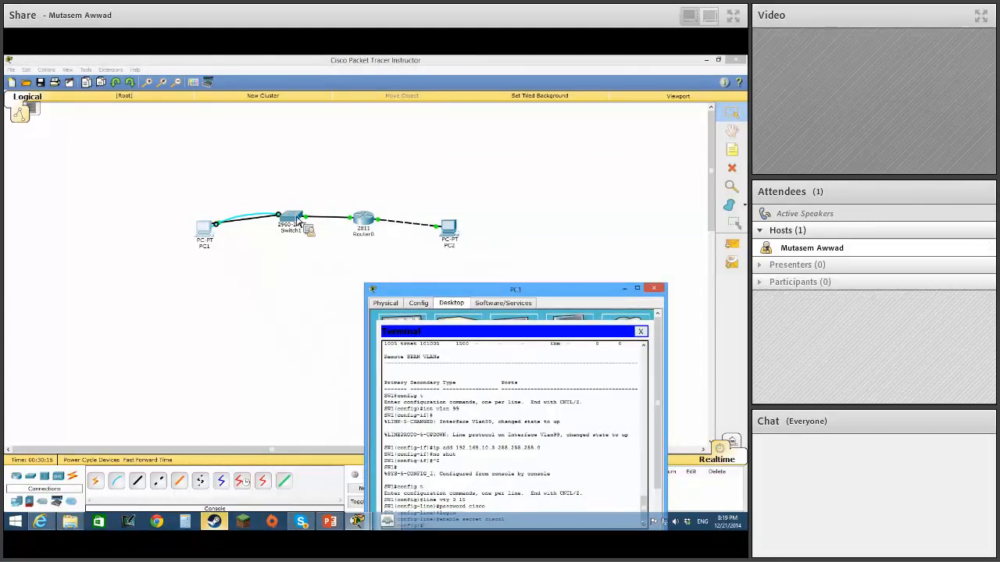
{"action": "left_click_drag", "start_coordinate": [554, 292], "coordinate": [574, 186]}
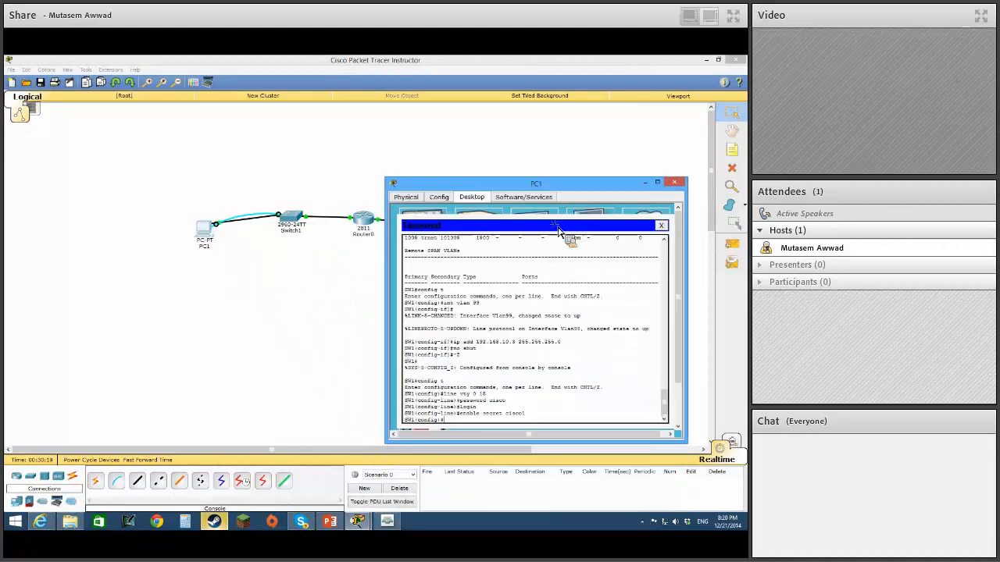
{"action": "left_click", "coordinate": [646, 184]}
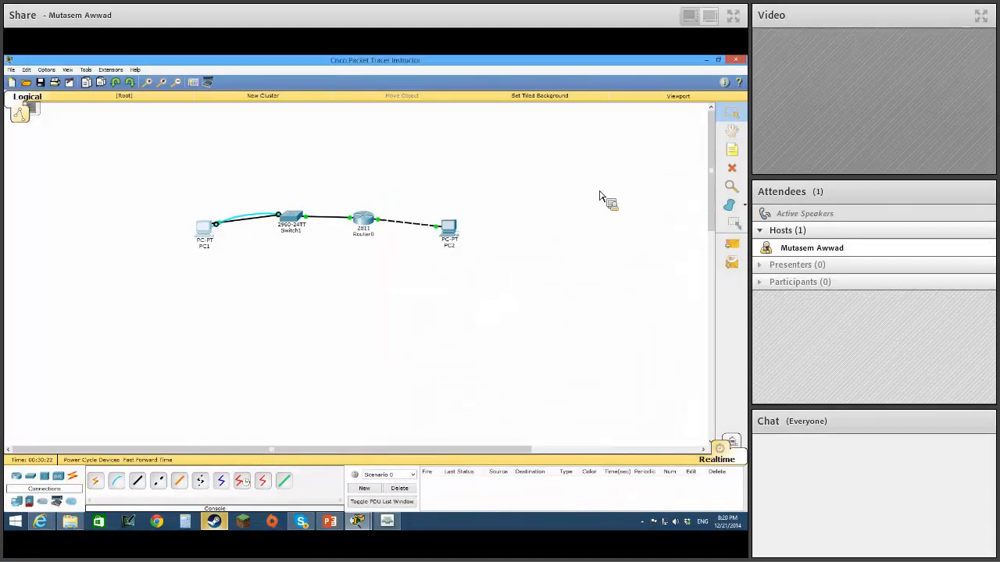
{"action": "left_click", "coordinate": [732, 168]}
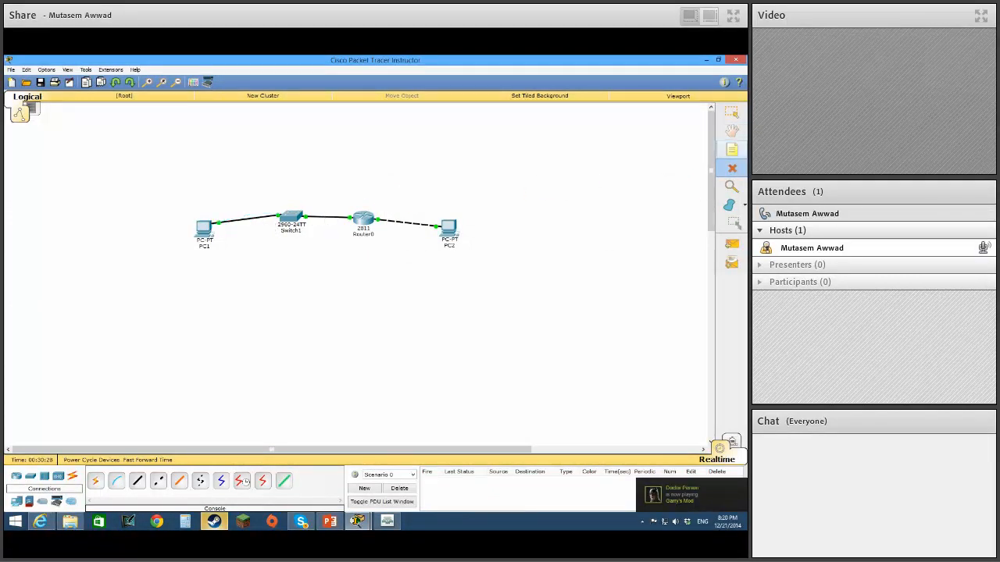
{"action": "left_click", "coordinate": [732, 113]}
Reopen PC1, close its terminal, and open its Command Prompt.
{"action": "left_click", "coordinate": [208, 235]}
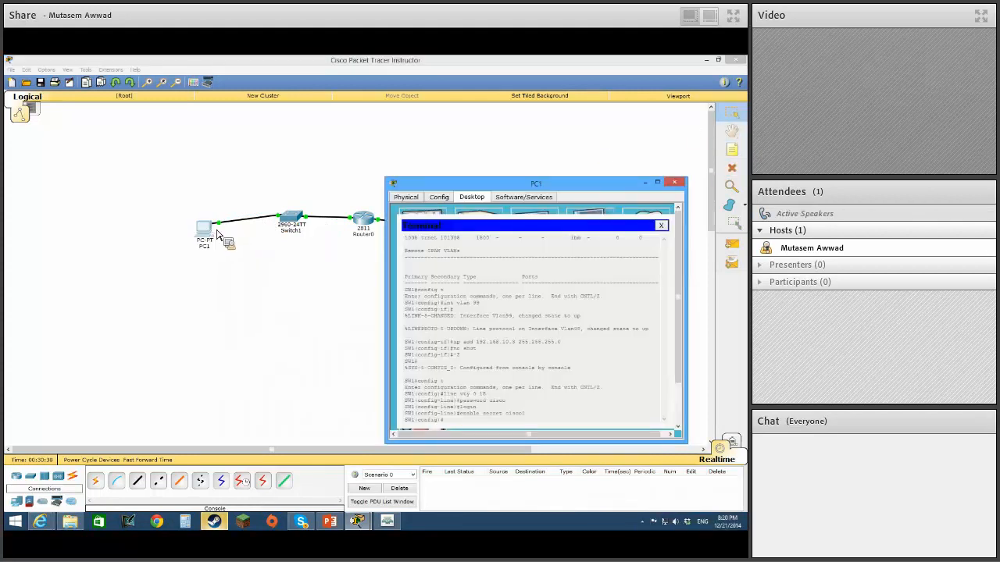
{"action": "left_click", "coordinate": [664, 229]}
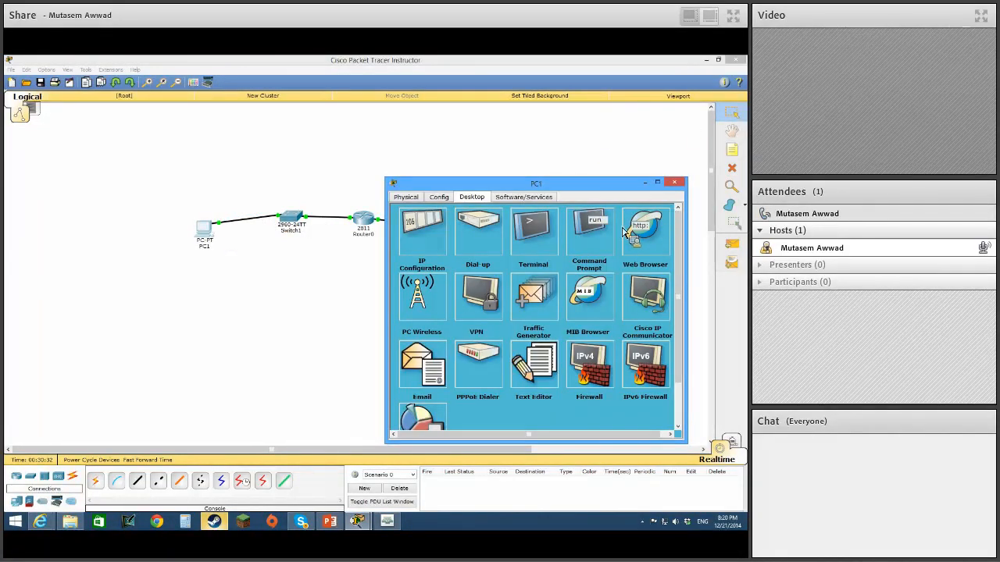
{"action": "left_click", "coordinate": [589, 227]}
{"action": "left_click_drag", "start_coordinate": [574, 184], "coordinate": [588, 133]}
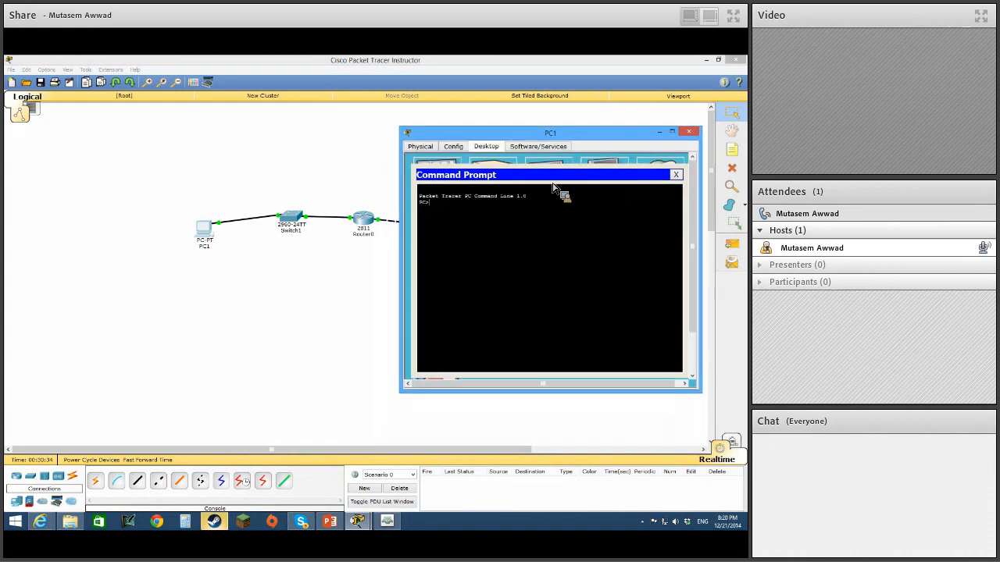
Start a Telnet session from PC1 to the switch at 192.168.10.3.
{"action": "type", "text": "telnet"}
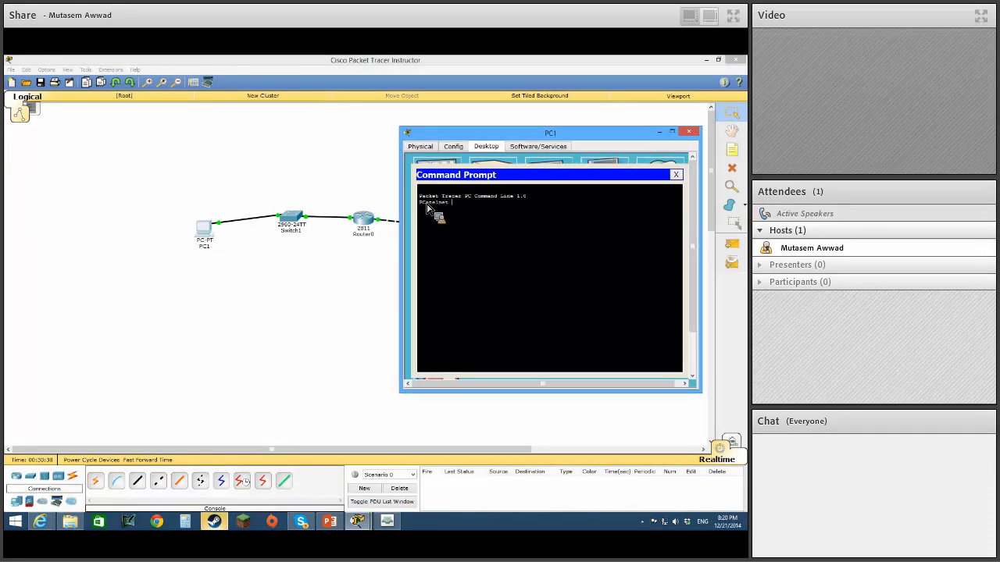
{"action": "type", "text": " 192."}
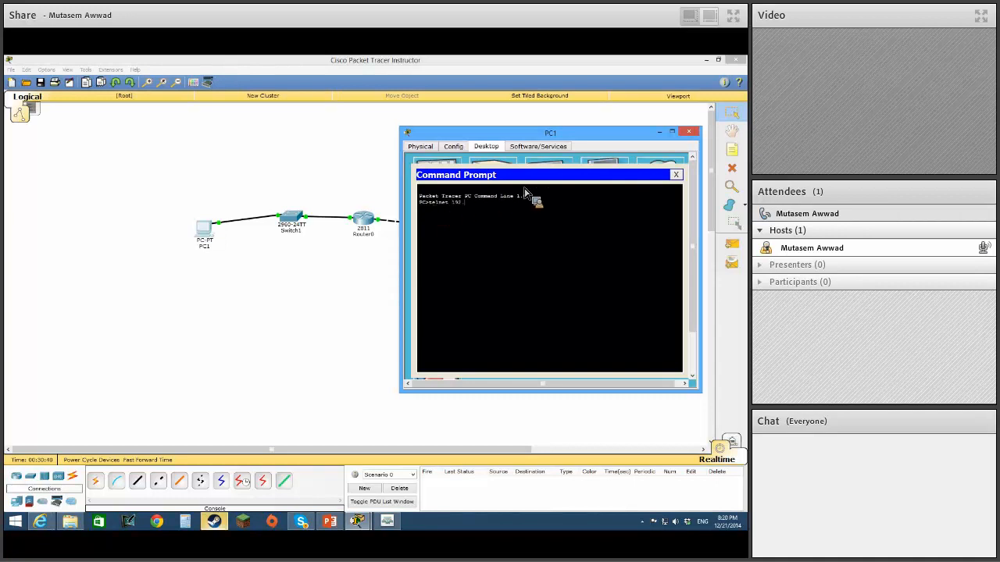
{"action": "type", "text": "168.10.2"}
{"action": "key", "text": "Return"}
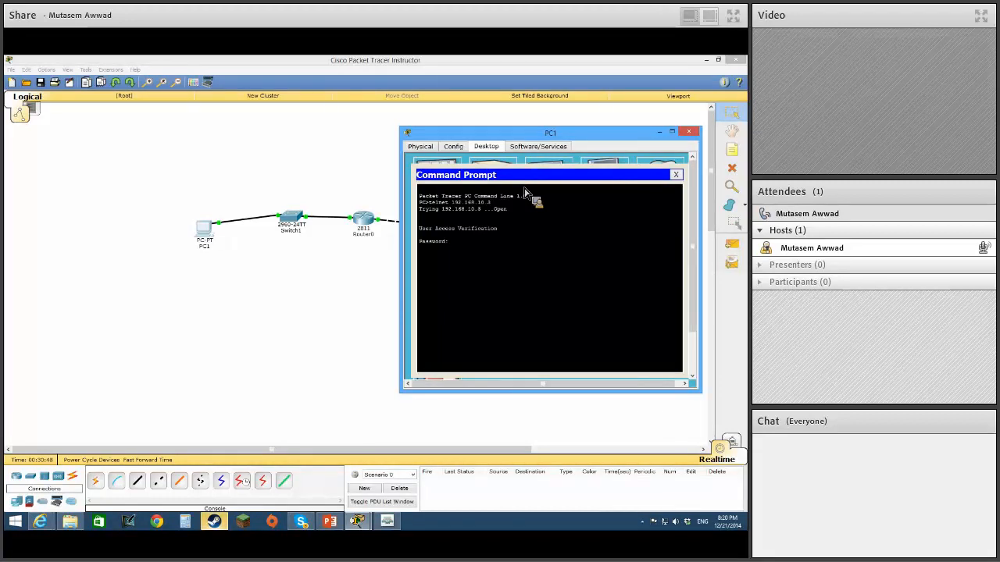
Log in with the Telnet line password and enter privileged mode with en and the enable password.
{"action": "key", "text": "Return"}
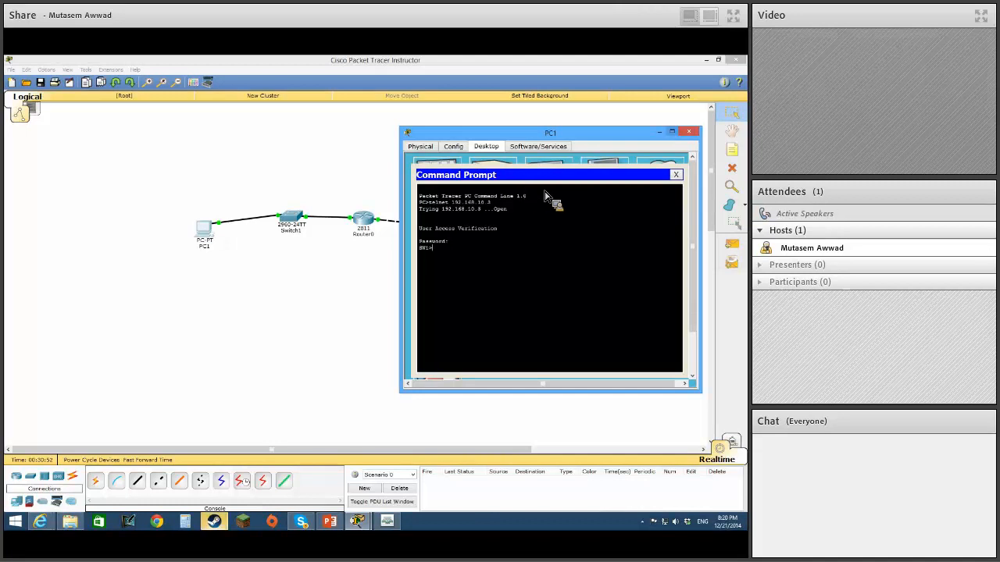
{"action": "type", "text": "en"}
{"action": "key", "text": "Return"}
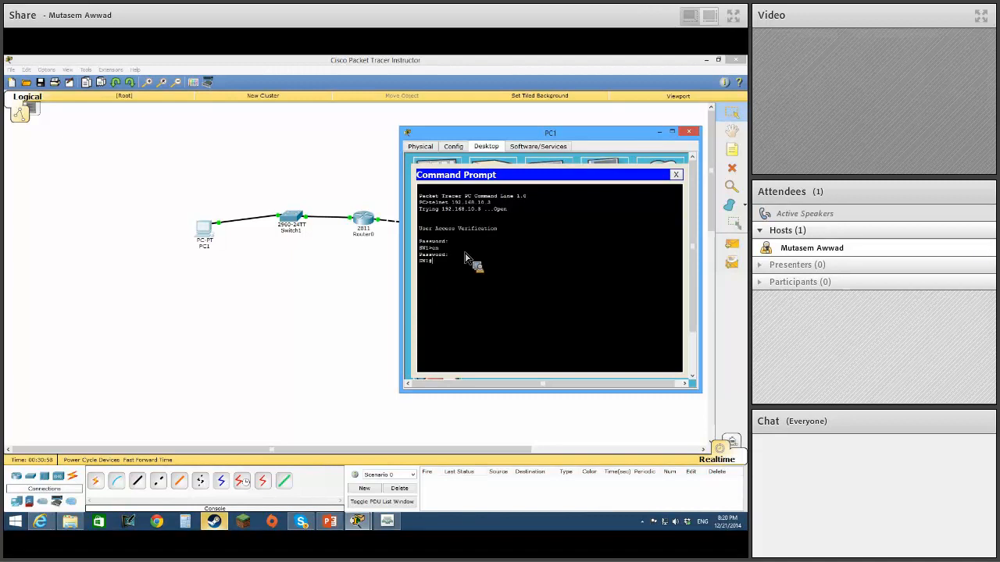
Display the switch's full VLAN table over the Telnet session with sh vlan.
{"action": "type", "text": "sh vlan"}
{"action": "key", "text": "Return"}
{"action": "key", "text": "space"}
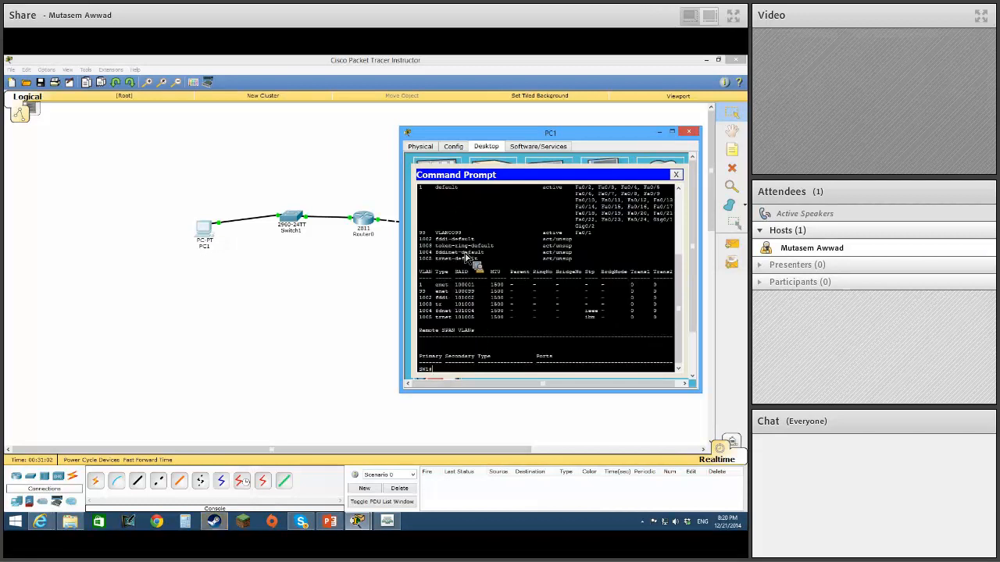
Page through the switch's running configuration with sh run, checking the VLAN 99 and vty settings, and close PC1's window.
{"action": "type", "text": "sh ru"}
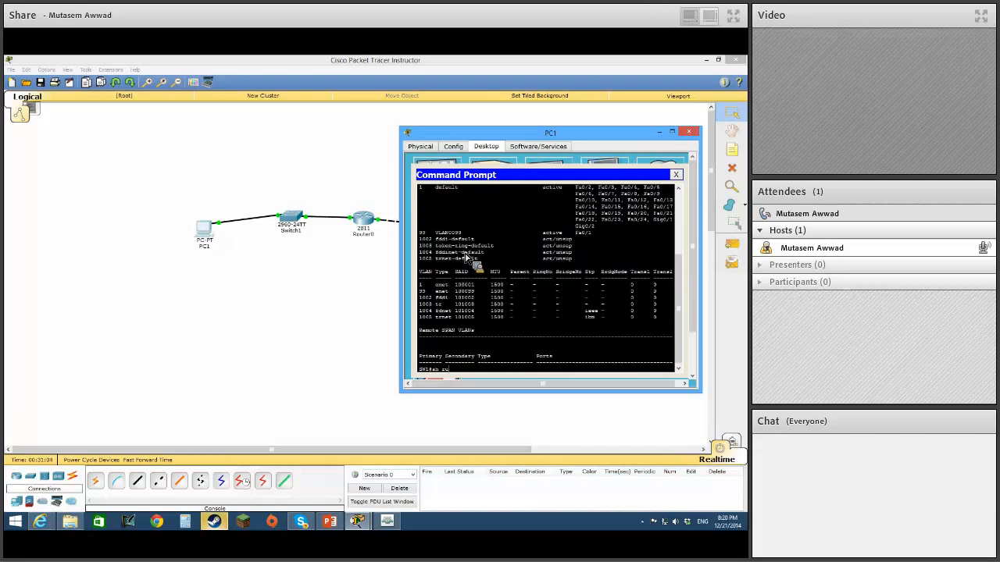
{"action": "type", "text": "n"}
{"action": "key", "text": "Return"}
{"action": "key", "text": "space"}
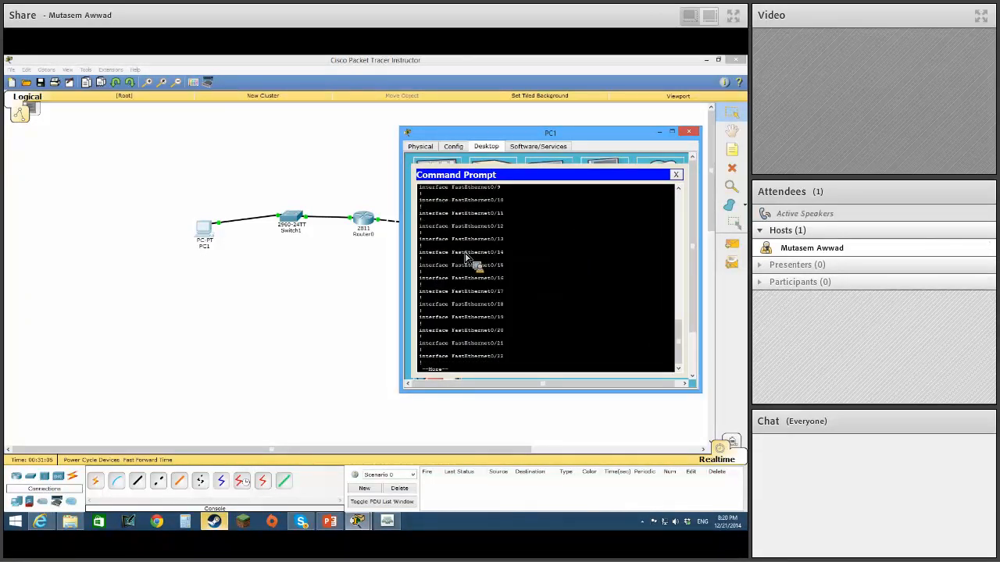
{"action": "key", "text": "space"}
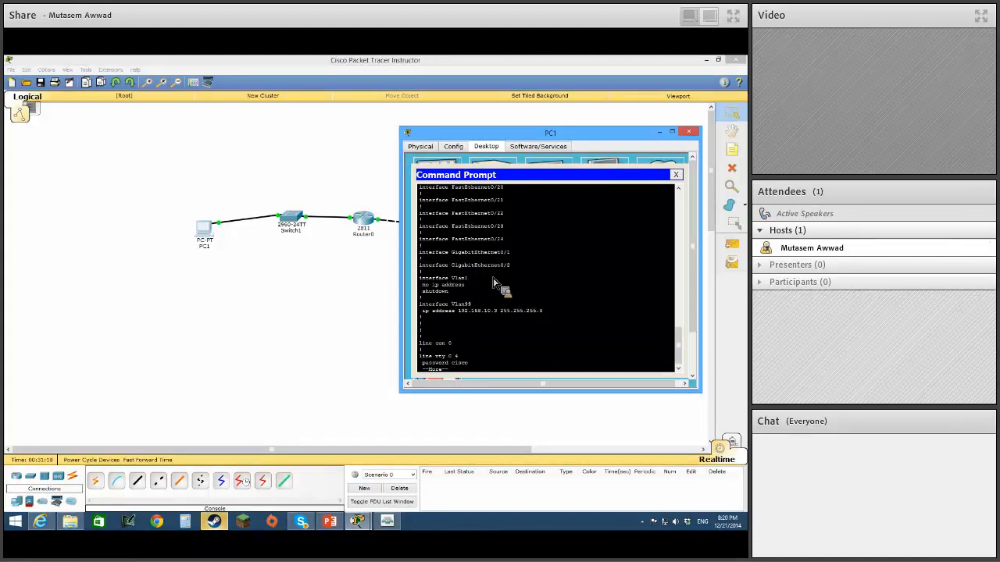
{"action": "left_click", "coordinate": [688, 131]}
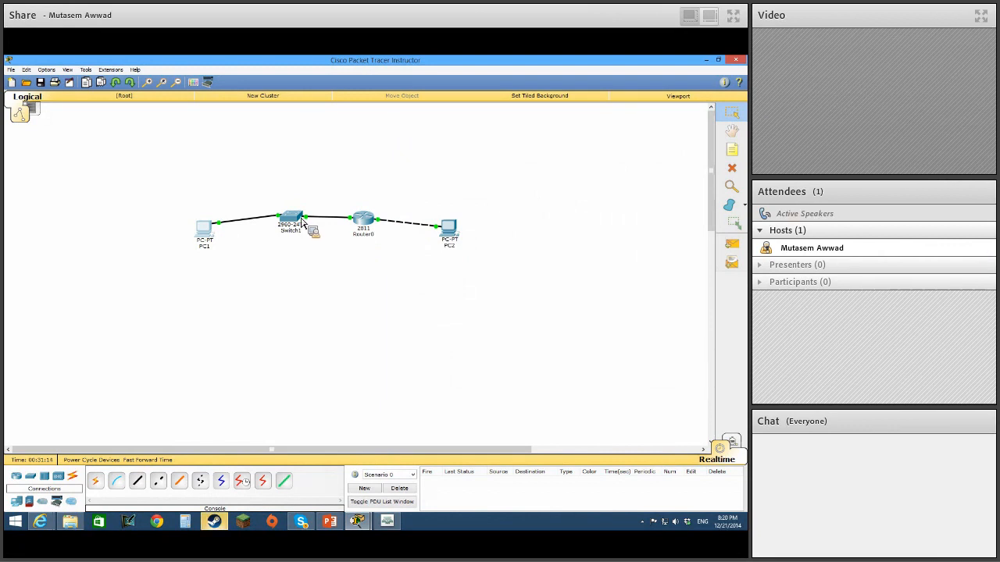
Open PC2's Command Prompt and try to start a Telnet session to the switch at 192.168.10.3.
{"action": "left_click", "coordinate": [448, 227]}
{"action": "left_click", "coordinate": [431, 223]}
{"action": "left_click_drag", "start_coordinate": [440, 176], "coordinate": [608, 153]}
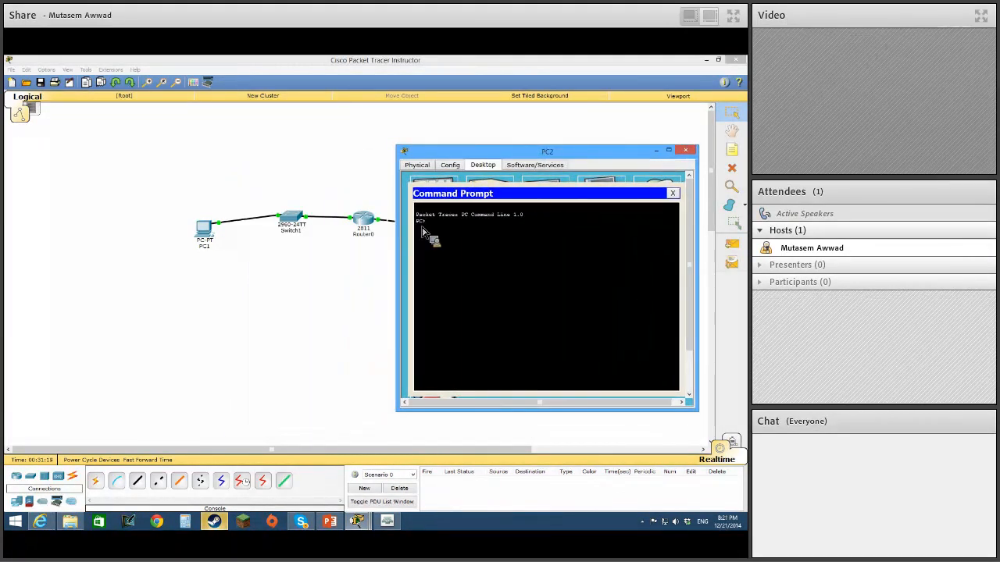
{"action": "type", "text": "tel"}
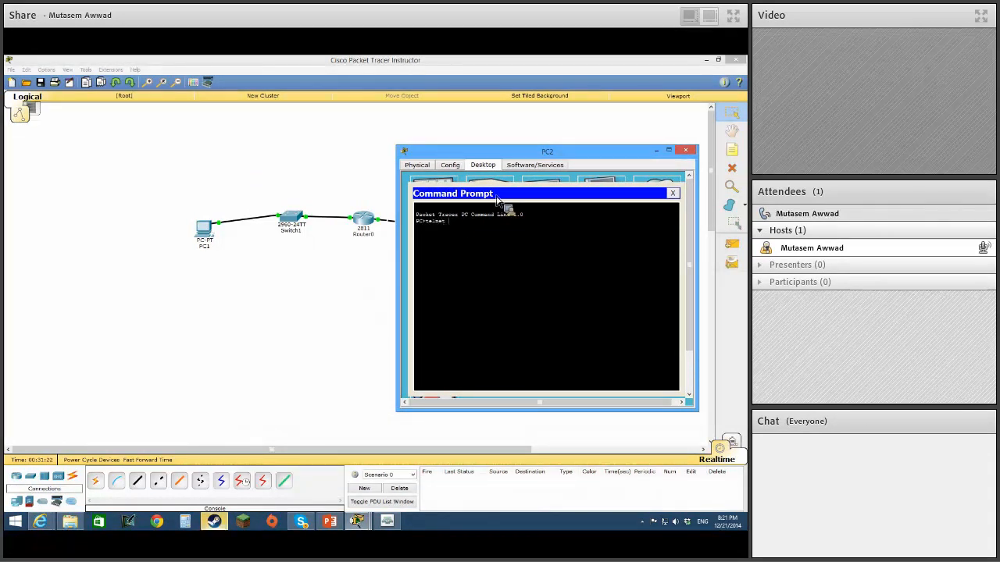
{"action": "type", "text": "net 192.16"}
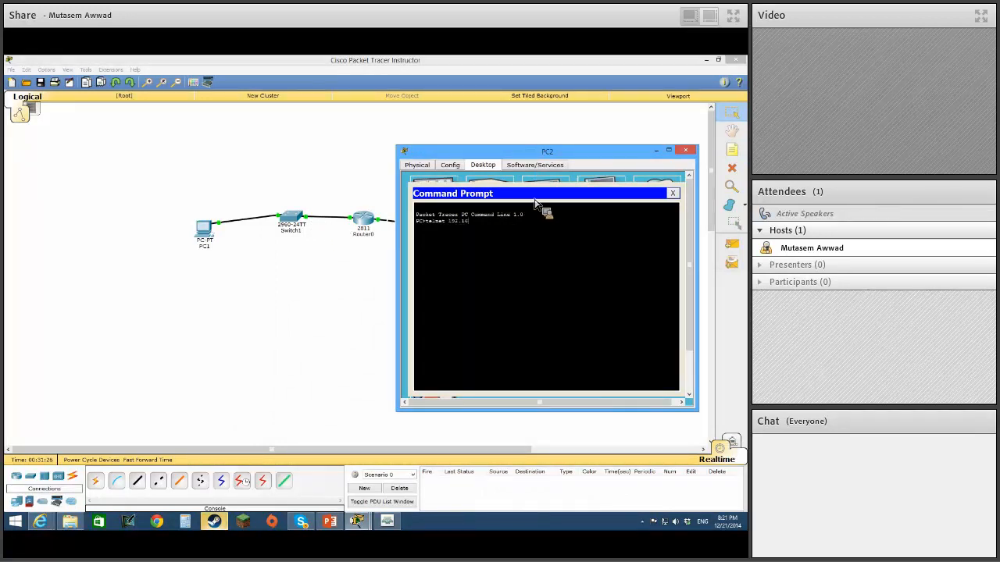
{"action": "type", "text": "8.10.3"}
{"action": "key", "text": "Return"}
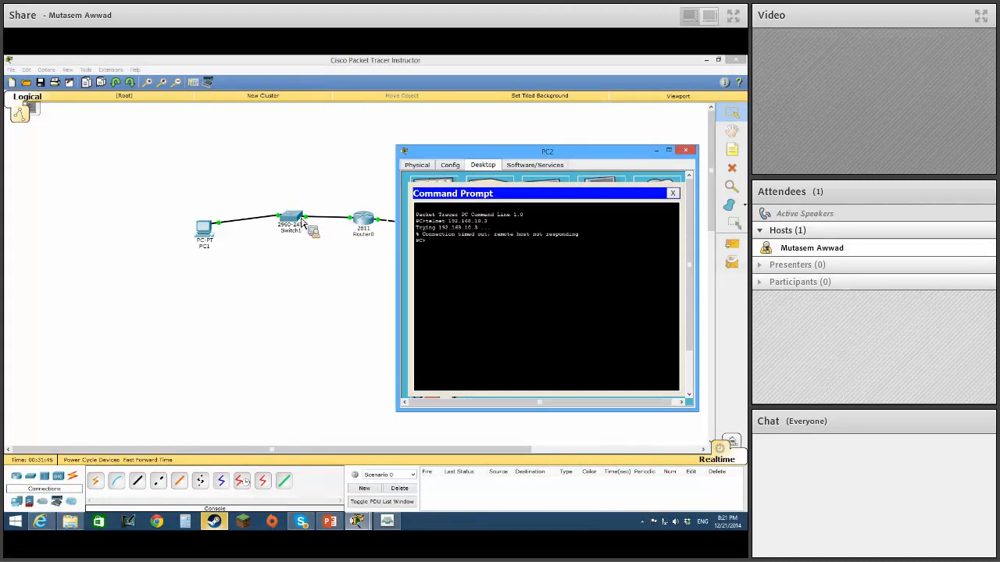
Move PC2's window off the topology and open Switch1's command line interface.
{"action": "left_click_drag", "start_coordinate": [485, 153], "coordinate": [636, 251]}
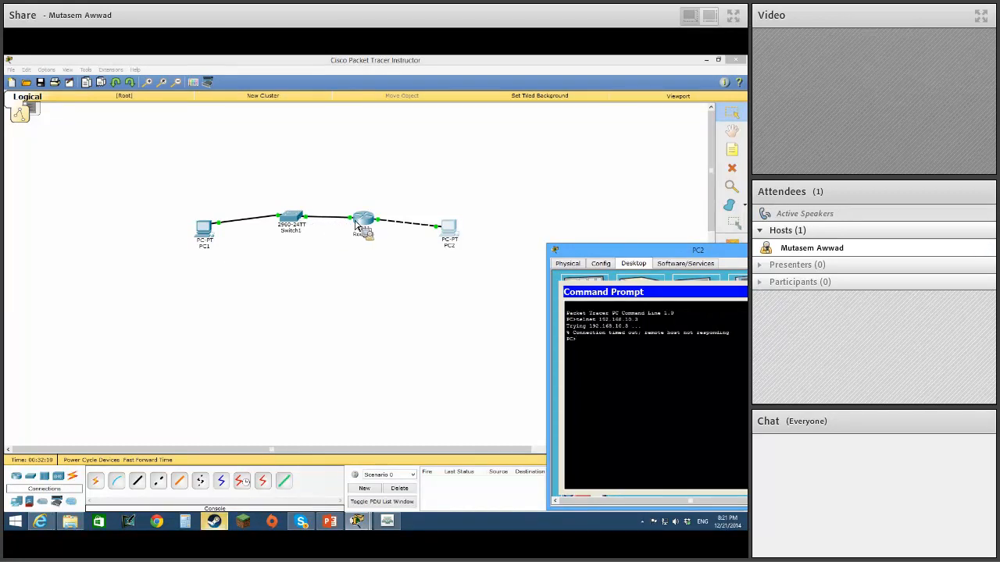
{"action": "left_click", "coordinate": [297, 225]}
{"action": "left_click", "coordinate": [297, 226]}
{"action": "left_click", "coordinate": [308, 189]}
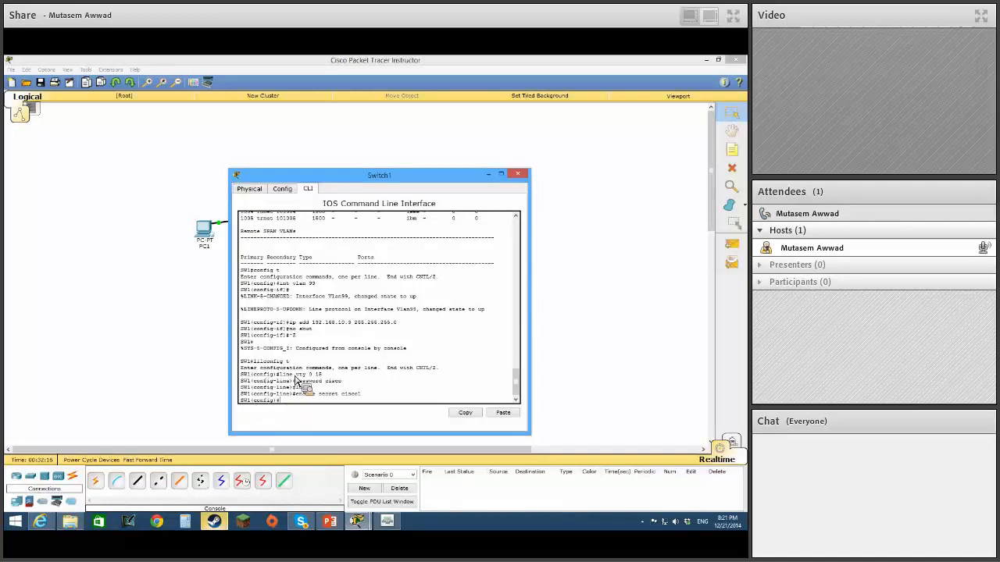
Set Switch1's default gateway to 192.168.10.2 with ip default-gateway and minimize the switch's window.
{"action": "type", "text": "def"}
{"action": "key", "text": "Tab"}
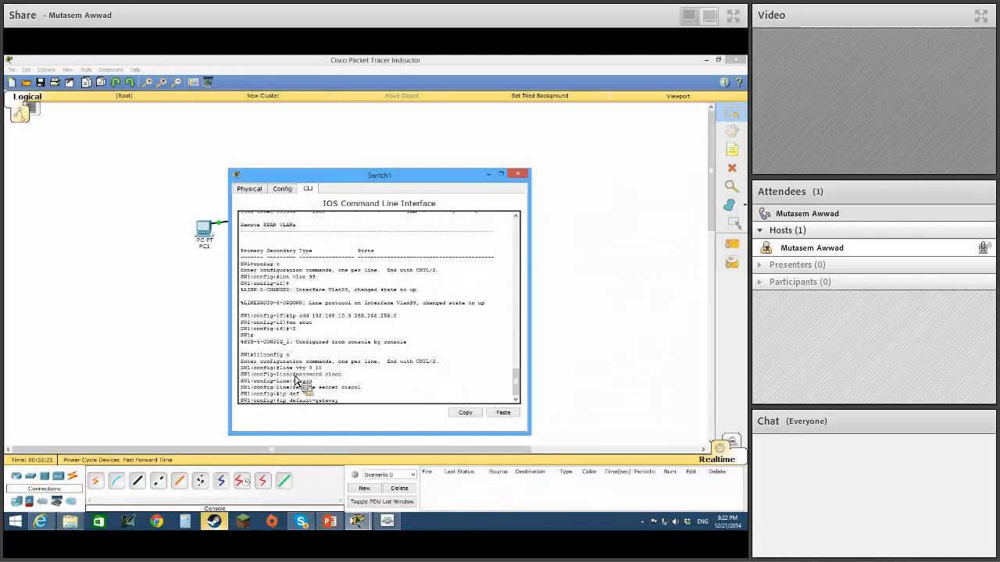
{"action": "type", "text": "192.168.10.2"}
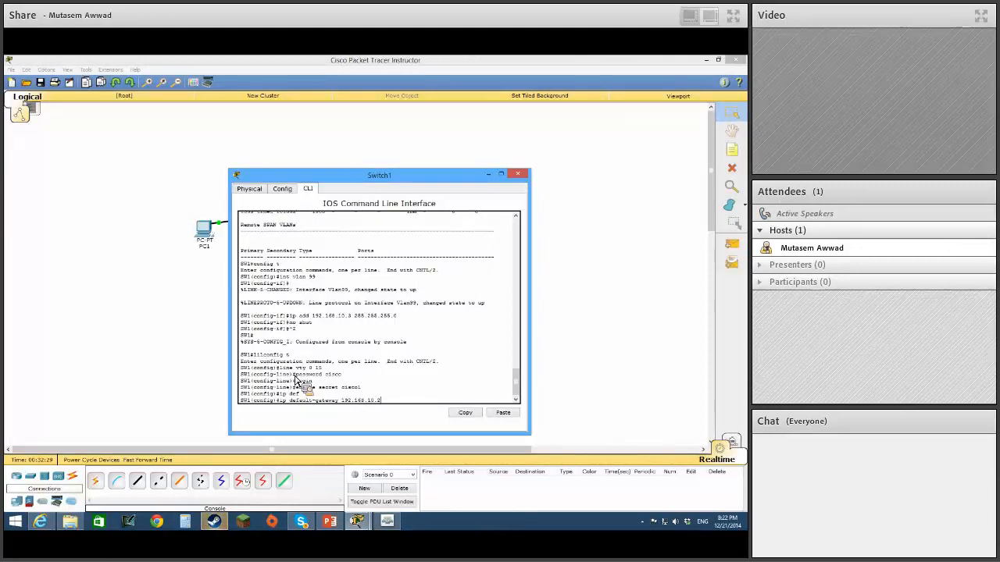
{"action": "key", "text": "Return"}
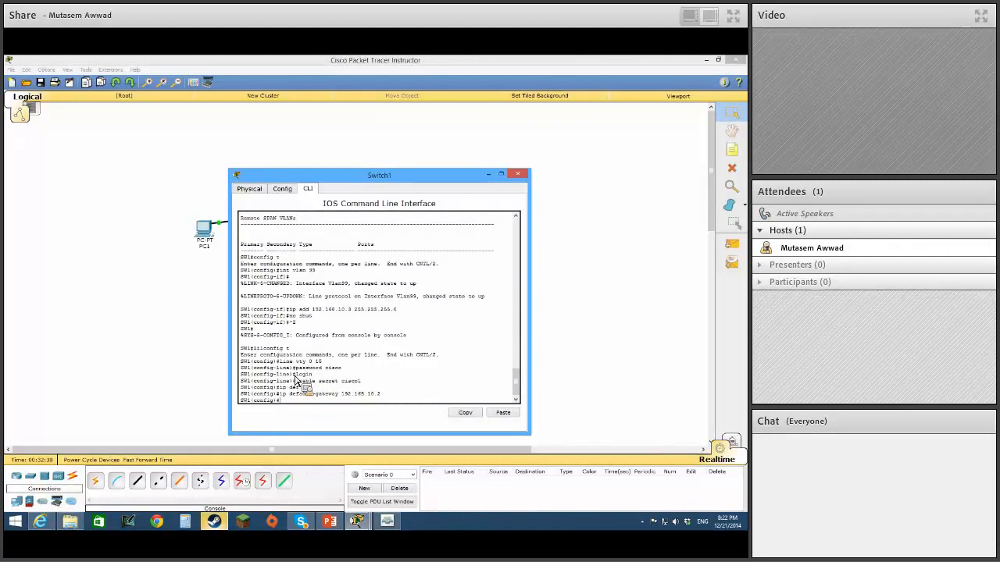
{"action": "left_click", "coordinate": [490, 175]}
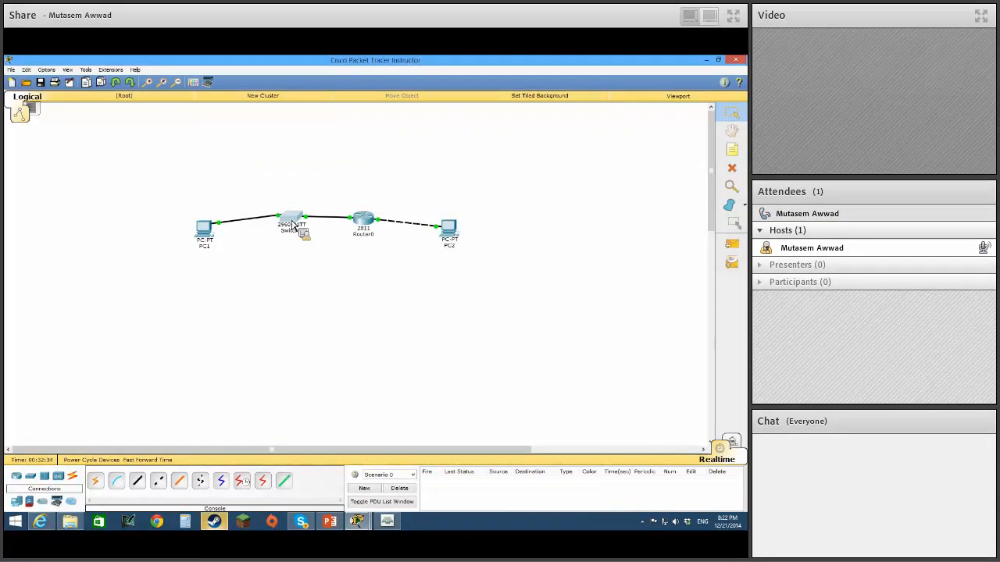
Reopen PC2's Command Prompt and try the Telnet connection to the switch at 192.168.10.3 again.
{"action": "left_click", "coordinate": [453, 231]}
{"action": "left_click_drag", "start_coordinate": [602, 251], "coordinate": [512, 162]}
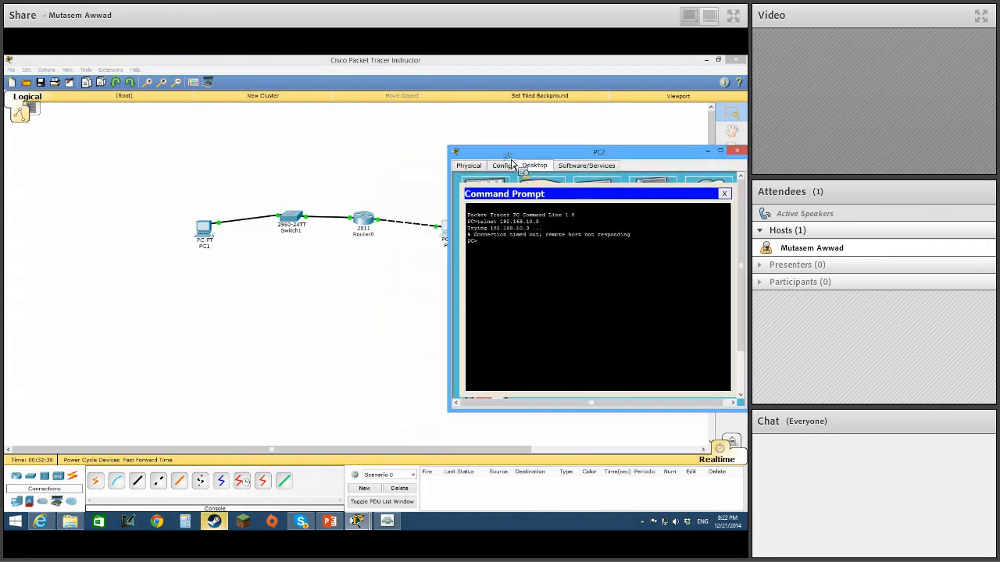
{"action": "key", "text": "Up"}
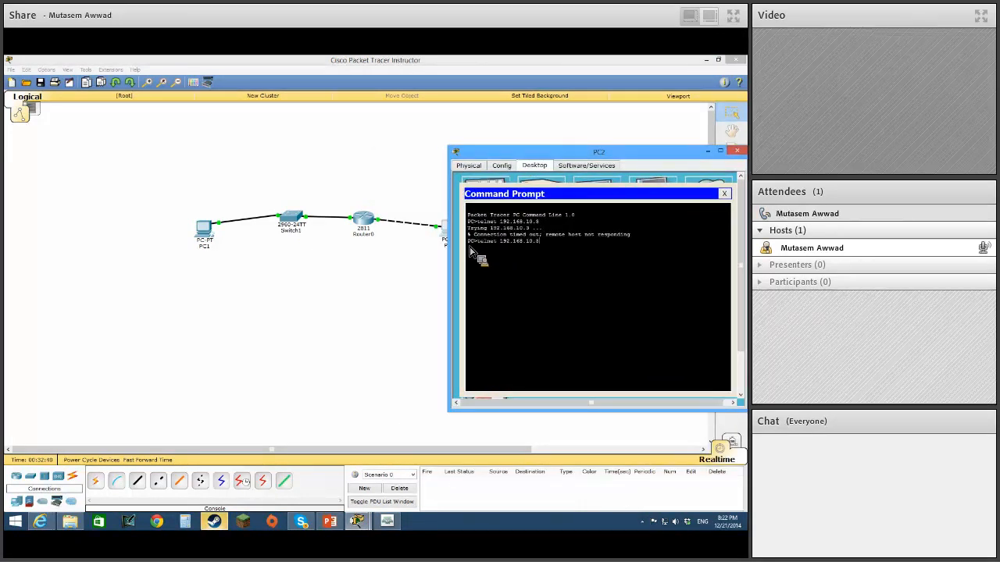
{"action": "key", "text": "Return"}
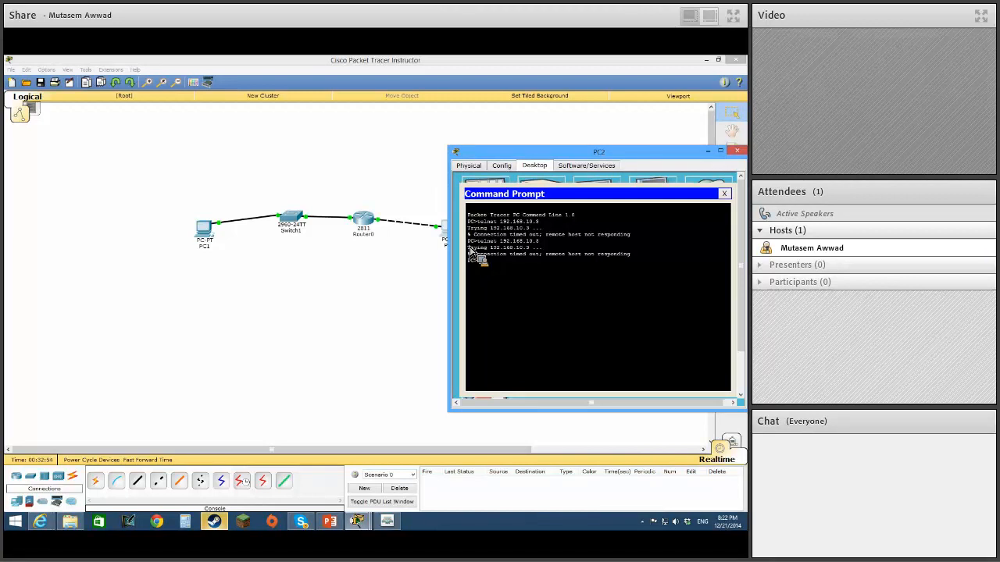
Leave configuration mode on Switch1, page through its running configuration with sh run to check VLAN 99 and the default gateway, and close its window.
{"action": "left_click_drag", "start_coordinate": [564, 155], "coordinate": [585, 221]}
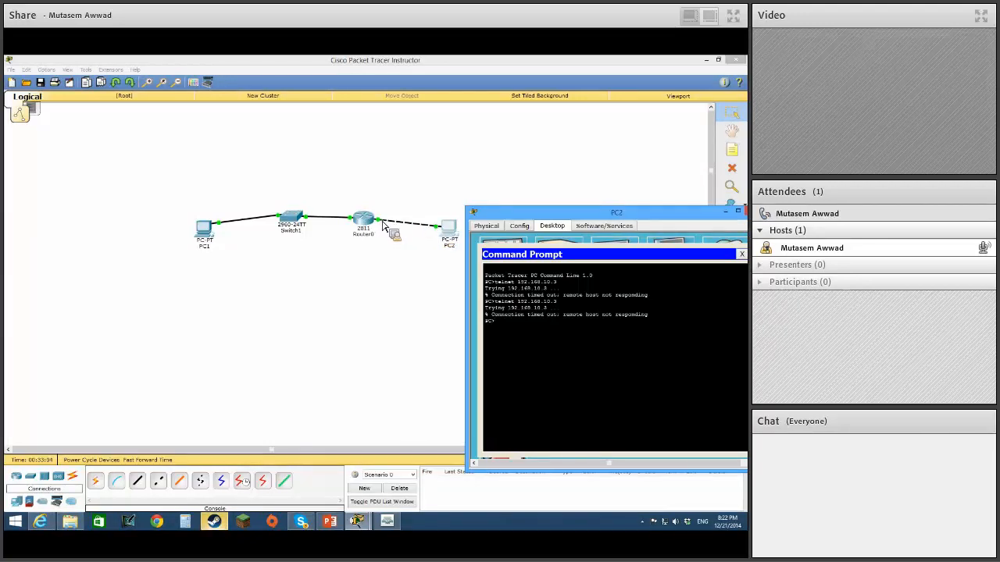
{"action": "left_click", "coordinate": [296, 222]}
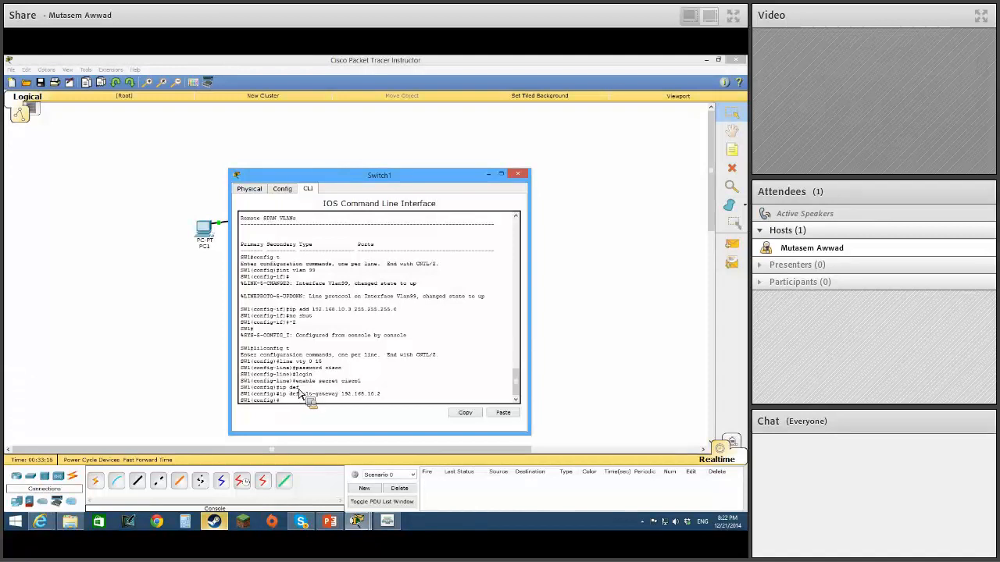
{"action": "key", "text": "Return"}
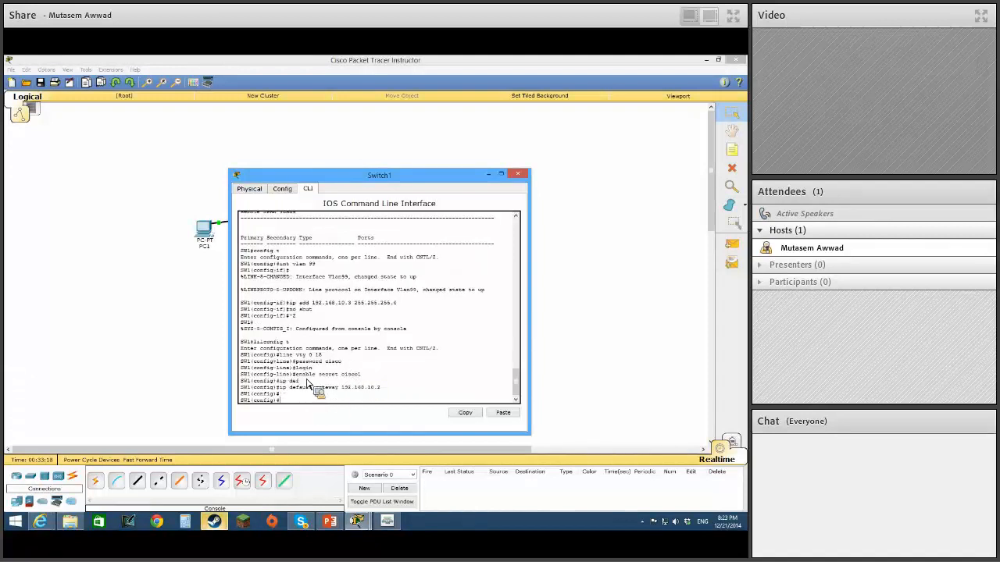
{"action": "key", "text": "ctrl+z"}
{"action": "type", "text": "sh"}
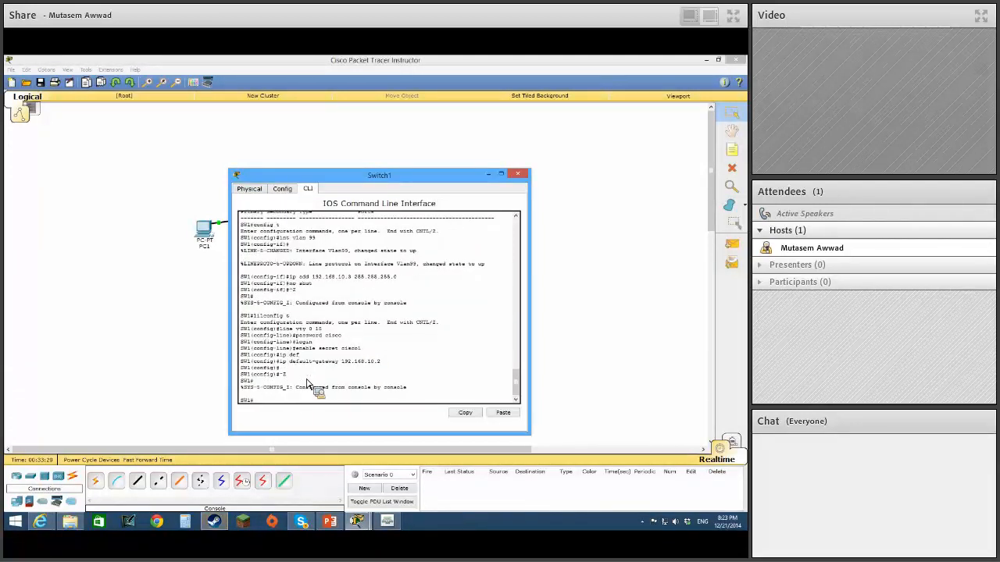
{"action": "type", "text": " run"}
{"action": "key", "text": "Return"}
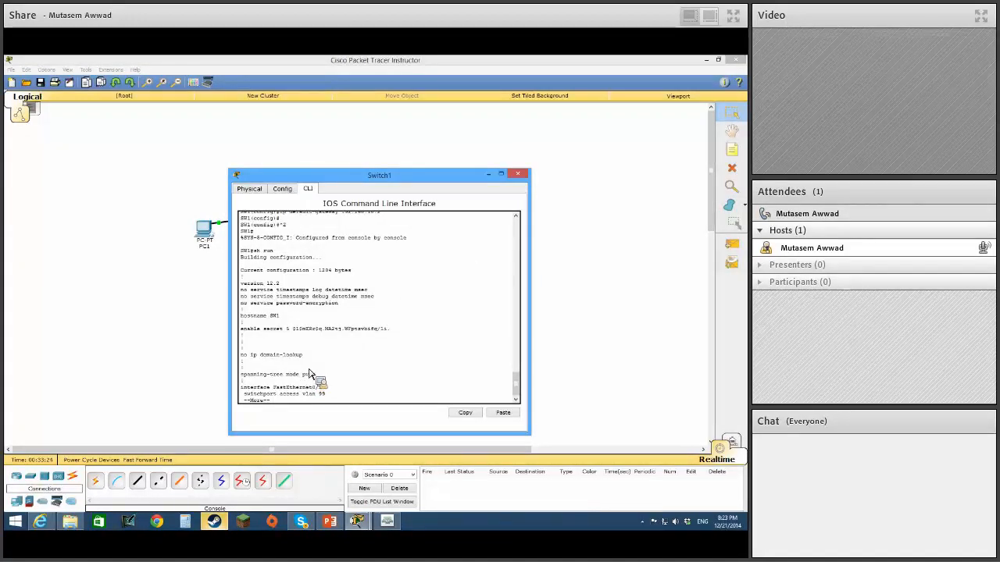
{"action": "key", "text": "space"}
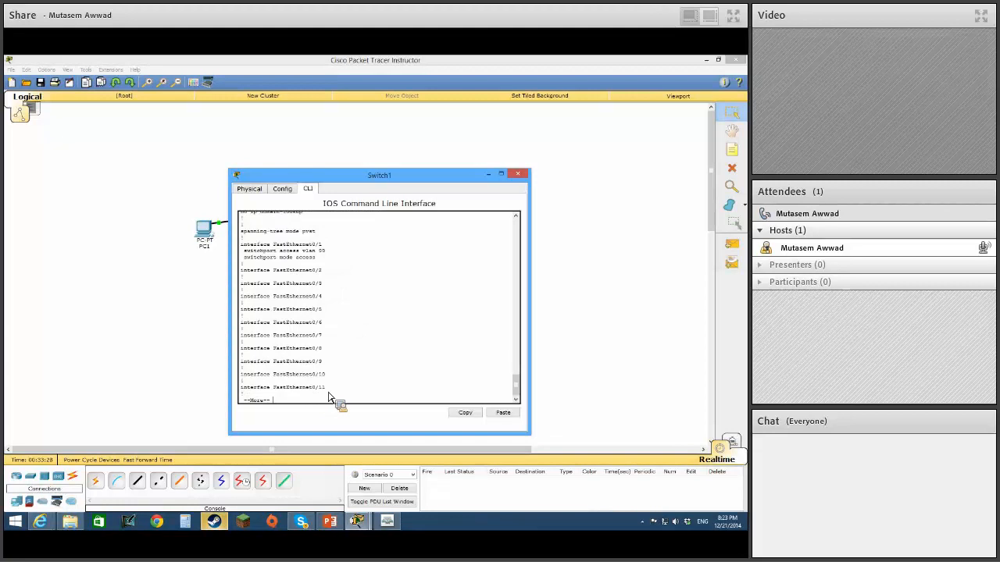
{"action": "key", "text": "space"}
{"action": "key", "text": "space"}
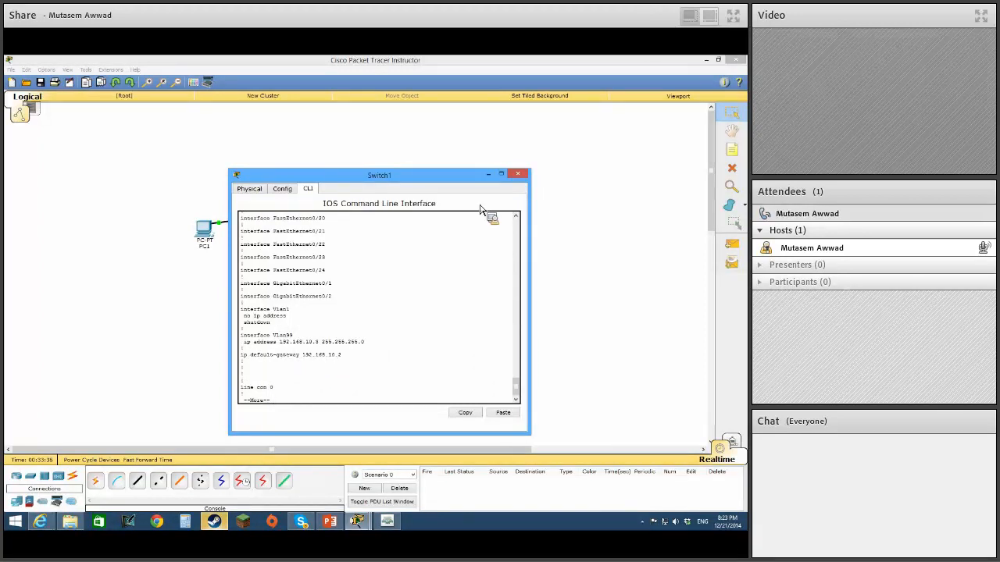
{"action": "left_click", "coordinate": [517, 174]}
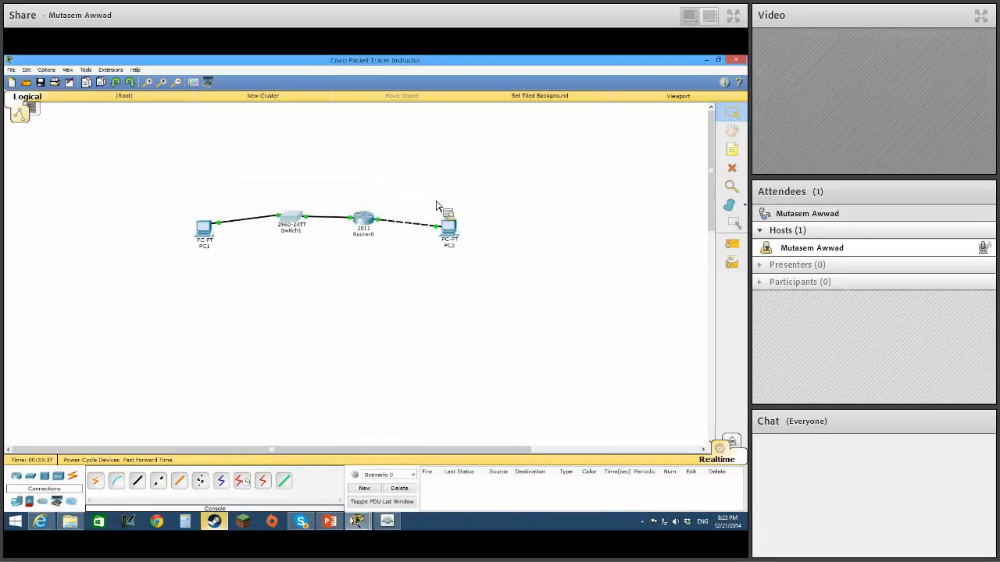
Enter privileged mode on Router0 and page through its running configuration with sh run, checking both FastEthernet interface addresses.
{"action": "left_click", "coordinate": [364, 219]}
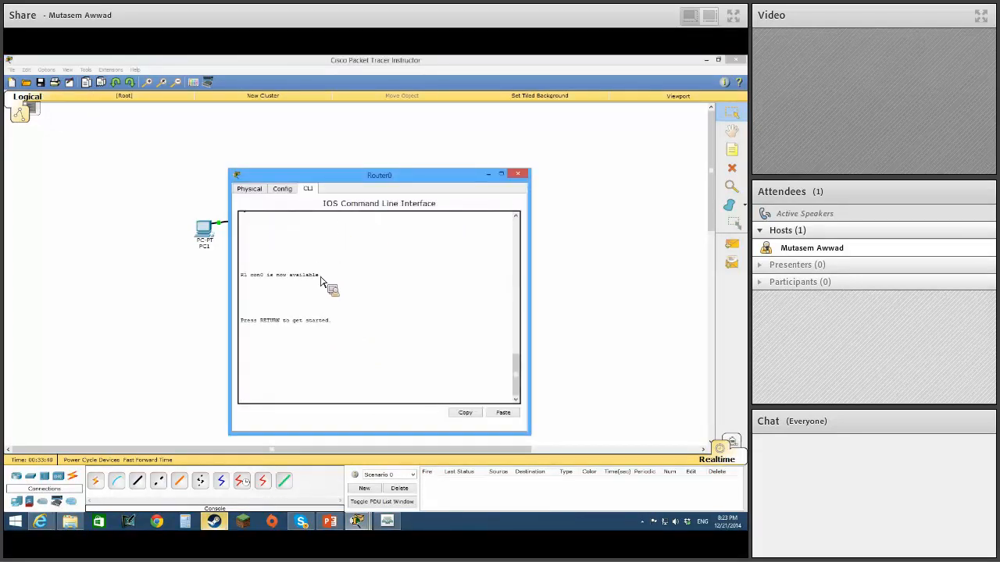
{"action": "key", "text": "Return"}
{"action": "type", "text": "en"}
{"action": "key", "text": "Return"}
{"action": "type", "text": "sh run"}
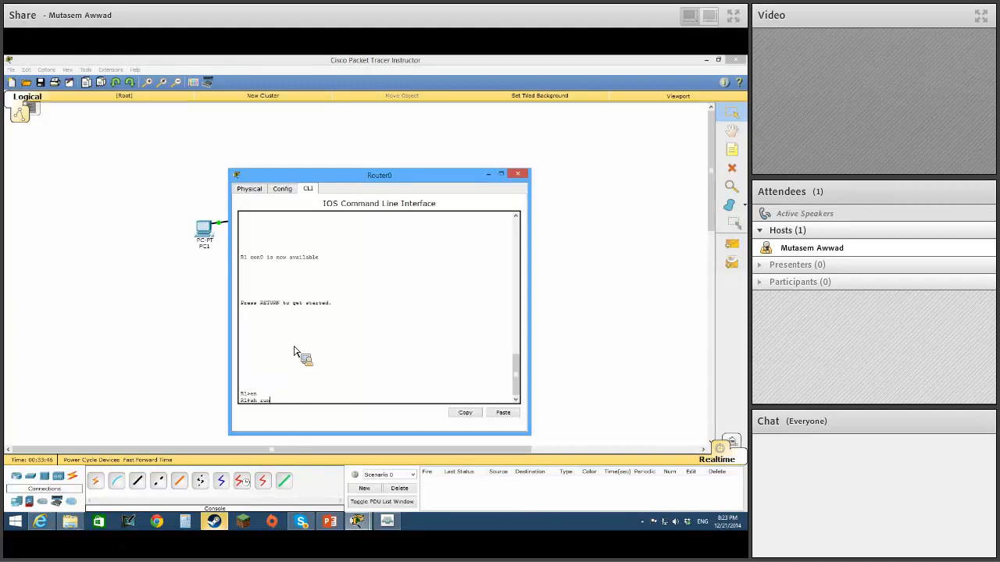
{"action": "key", "text": "Return"}
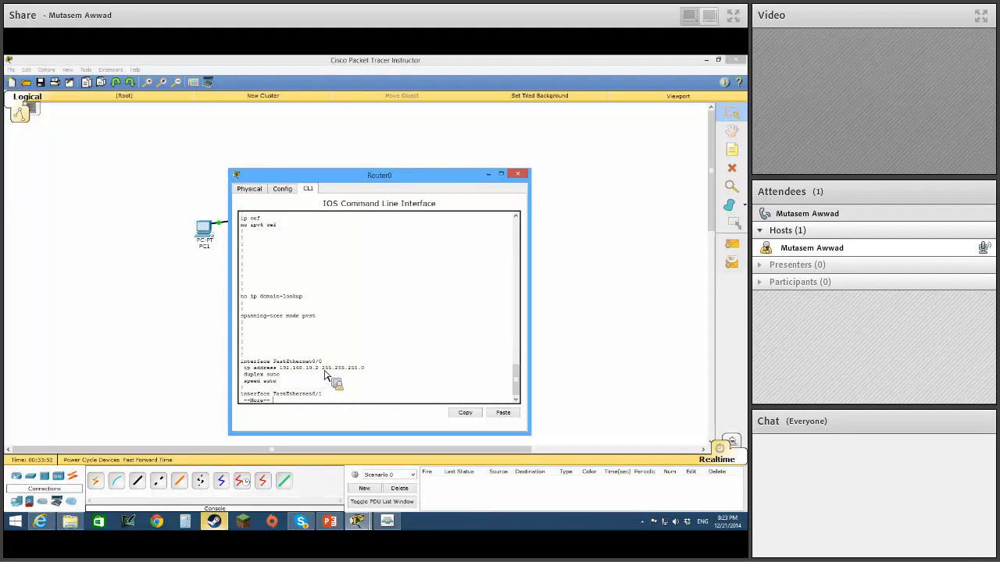
{"action": "key", "text": "space"}
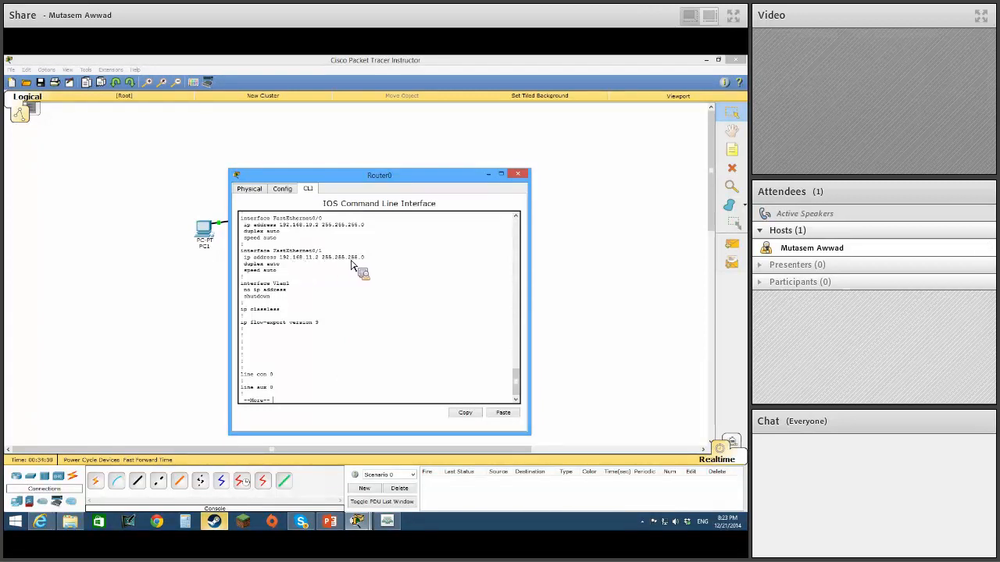
{"action": "key", "text": "space"}
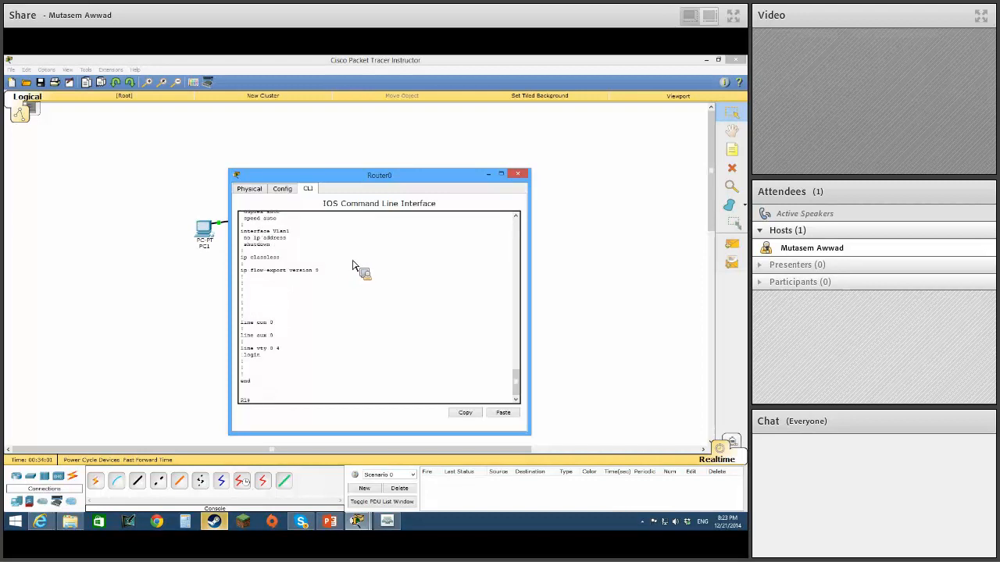
{"action": "left_click", "coordinate": [490, 176]}
Check the IP address, subnet mask and default gateway in PC2's IP Configuration.
{"action": "left_click", "coordinate": [455, 236]}
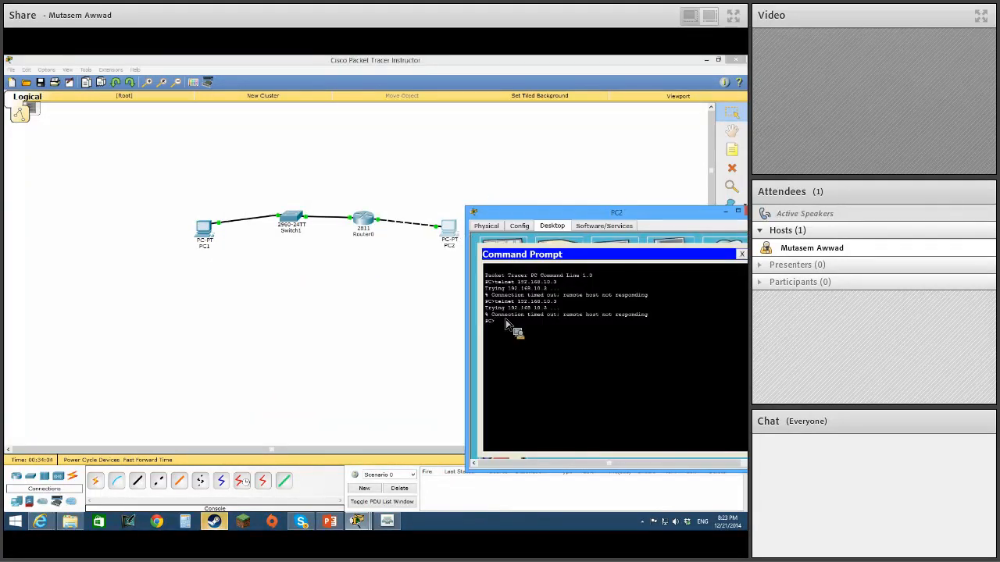
{"action": "left_click_drag", "start_coordinate": [586, 215], "coordinate": [475, 193]}
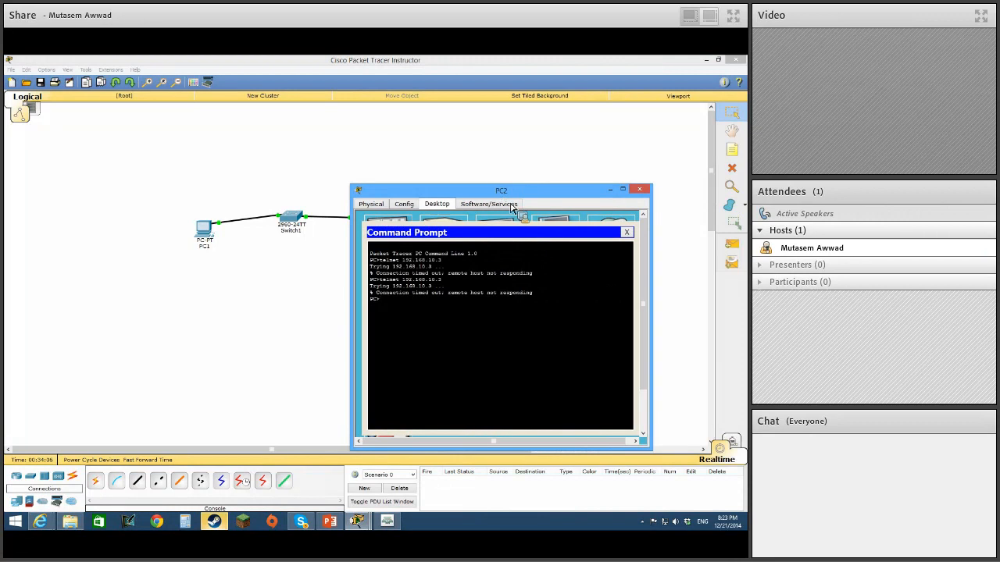
{"action": "left_click", "coordinate": [626, 233]}
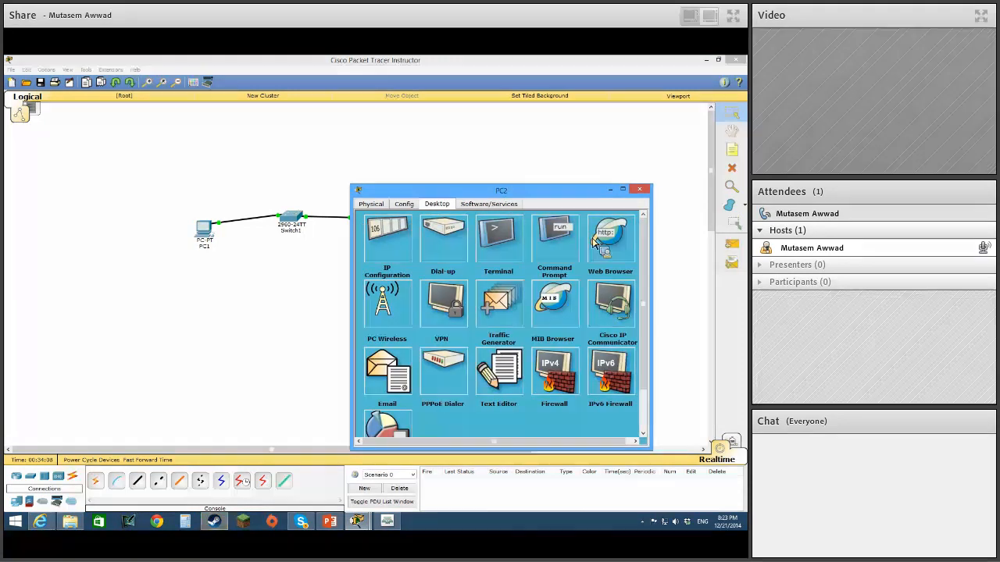
{"action": "left_click", "coordinate": [406, 244]}
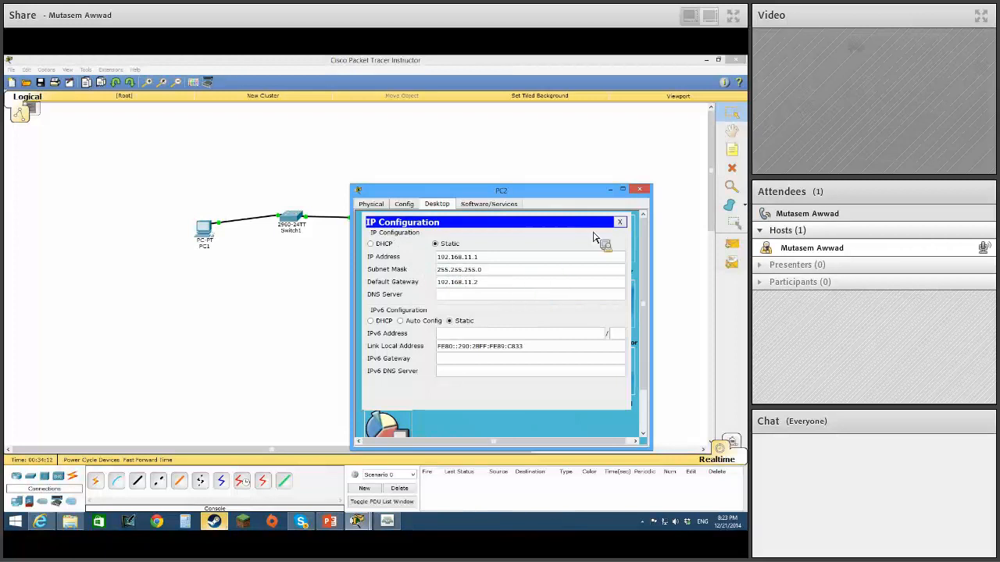
{"action": "left_click", "coordinate": [619, 223]}
Open PC2's Command Prompt and ping its default gateway at 192.168.11.2.
{"action": "left_click", "coordinate": [568, 235]}
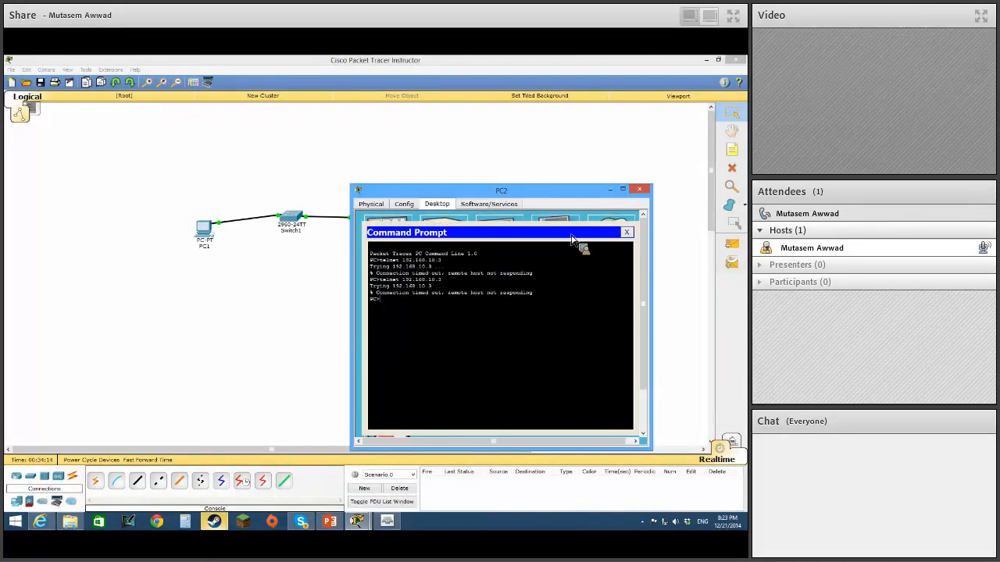
{"action": "type", "text": "ping 1"}
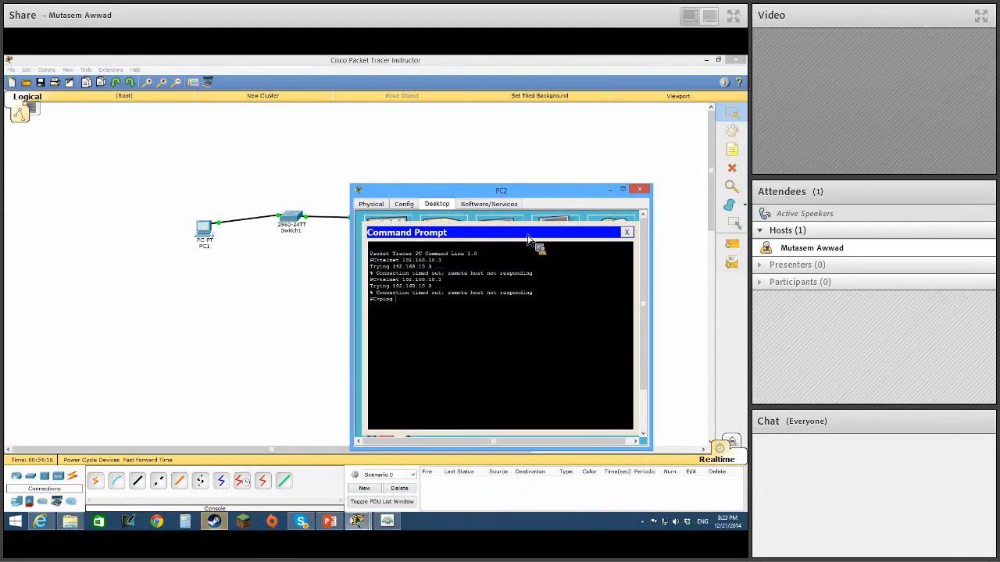
{"action": "type", "text": "92.168."}
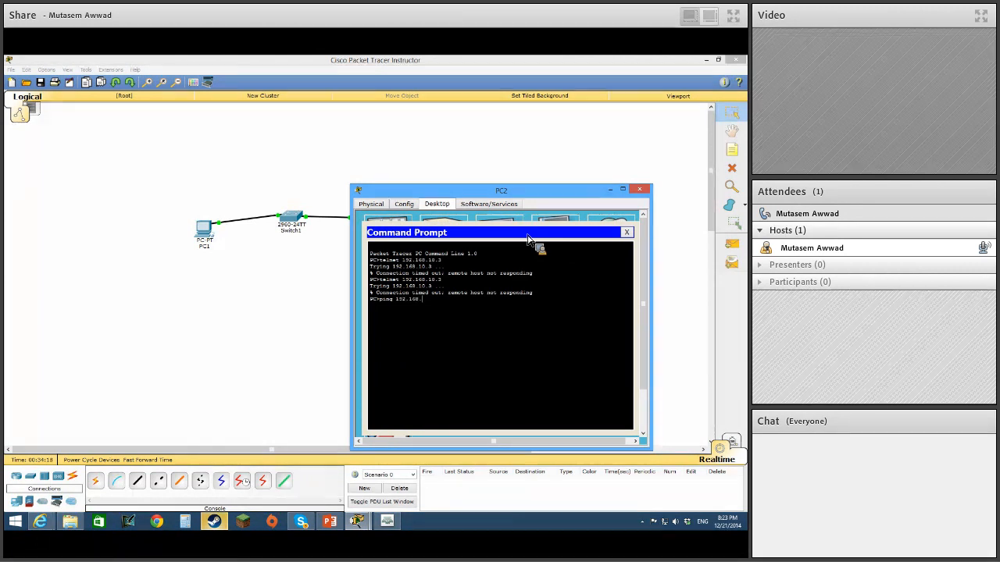
{"action": "type", "text": "1011."}
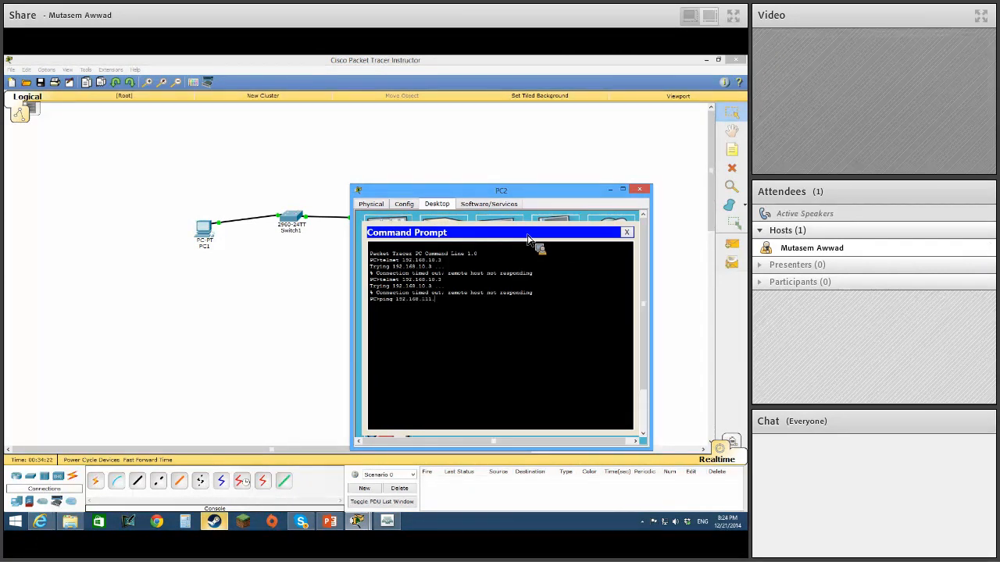
{"action": "type", "text": ".2"}
{"action": "key", "text": "Return"}
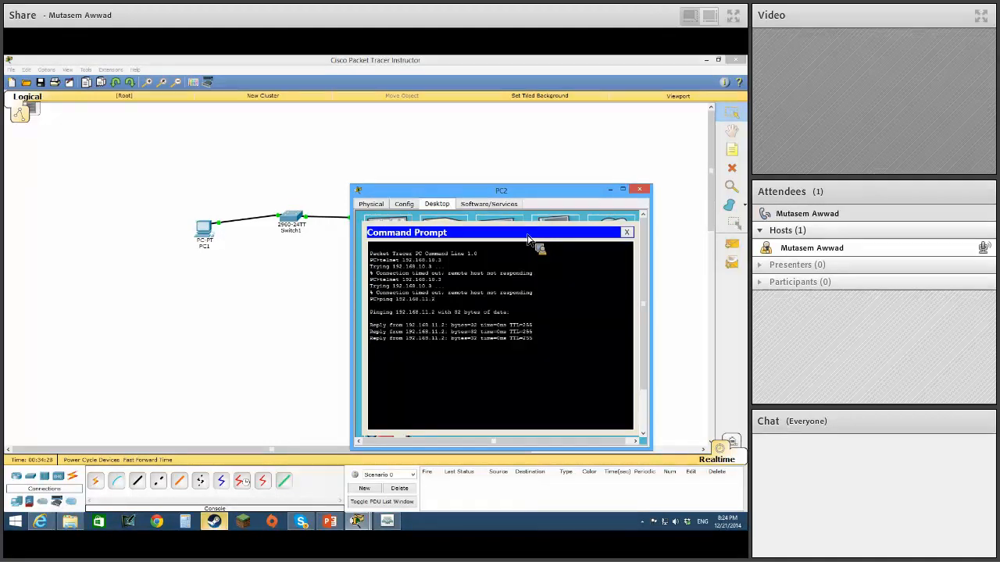
Ping the router's switch-side interface at 192.168.10.2 from PC2.
{"action": "key", "text": "Up"}
{"action": "key", "text": "BackSpace"}
{"action": "key", "text": "BackSpace"}
{"action": "type", "text": "0.2"}
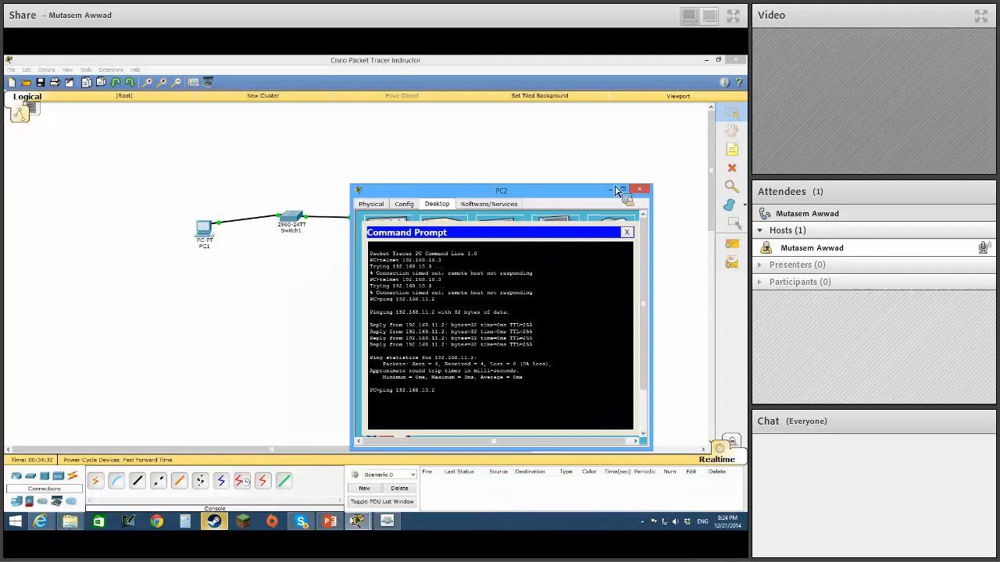
{"action": "key", "text": "Return"}
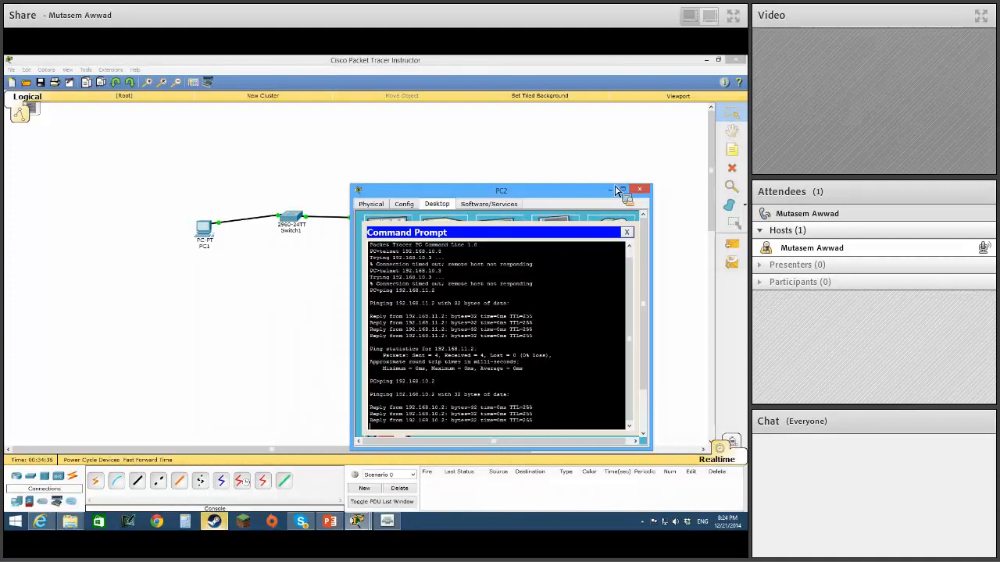
Ping 192.168.10.1 from PC2 and move PC2's window off the topology.
{"action": "key", "text": "Up"}
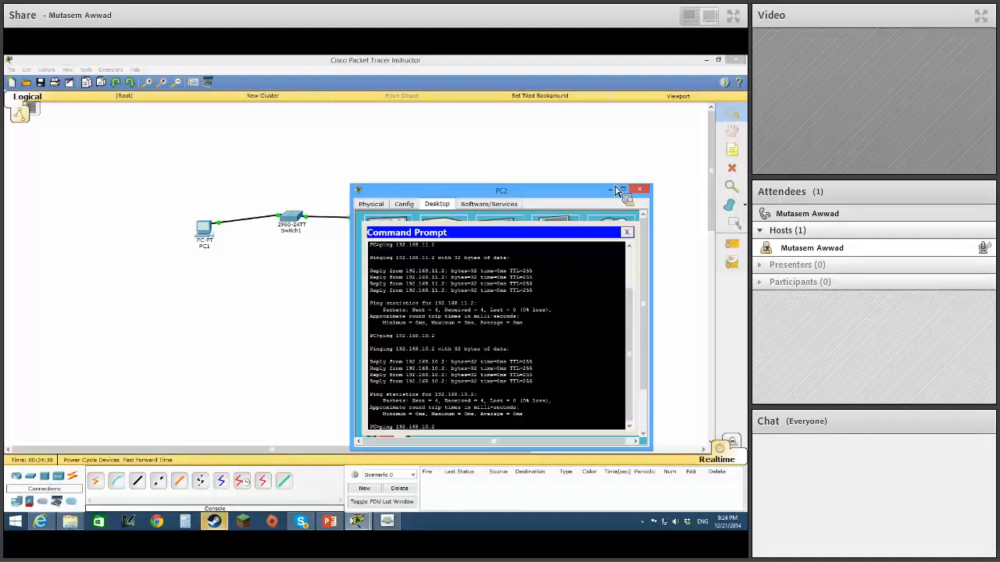
{"action": "key", "text": "BackSpace"}
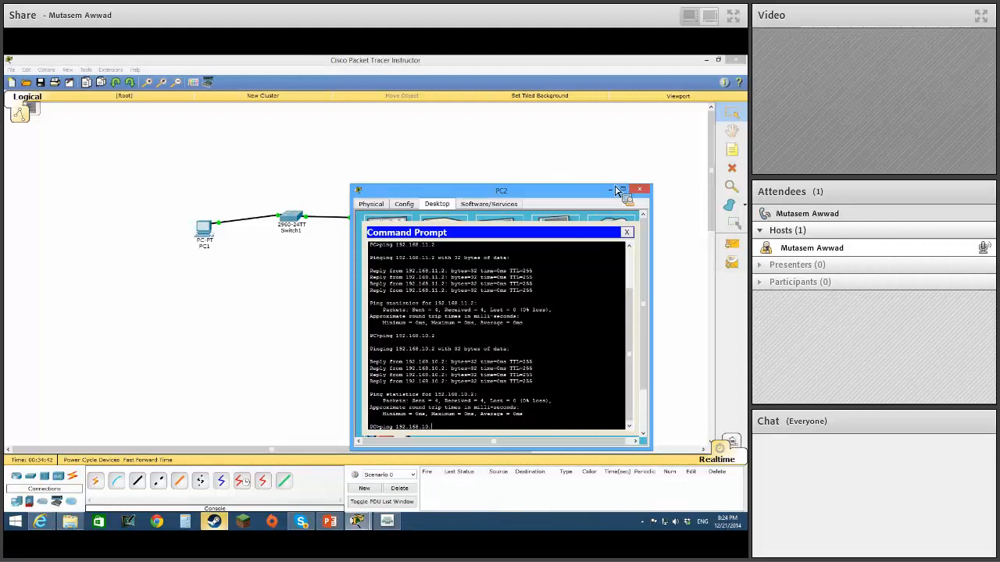
{"action": "type", "text": "1"}
{"action": "key", "text": "Return"}
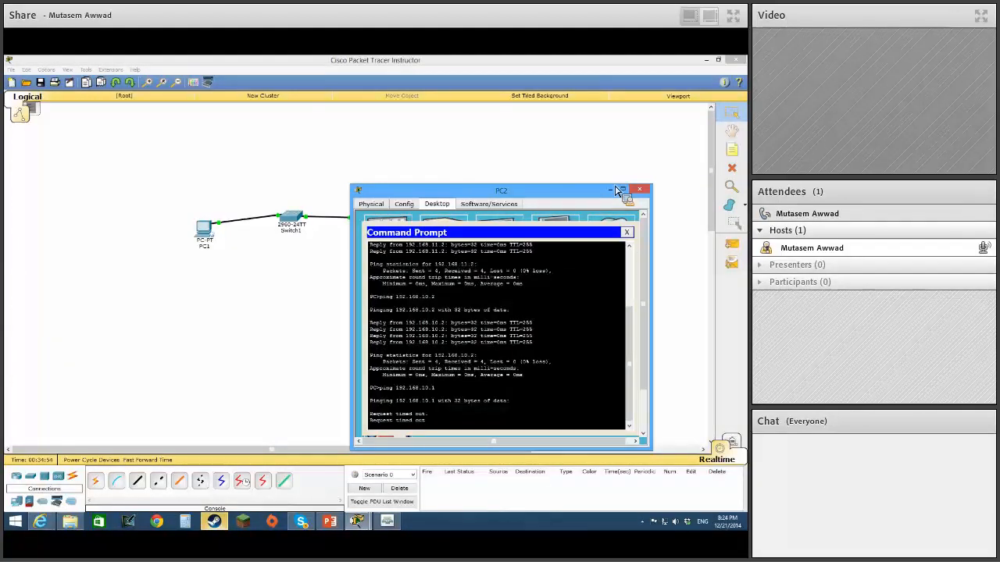
{"action": "left_click_drag", "start_coordinate": [524, 190], "coordinate": [595, 240]}
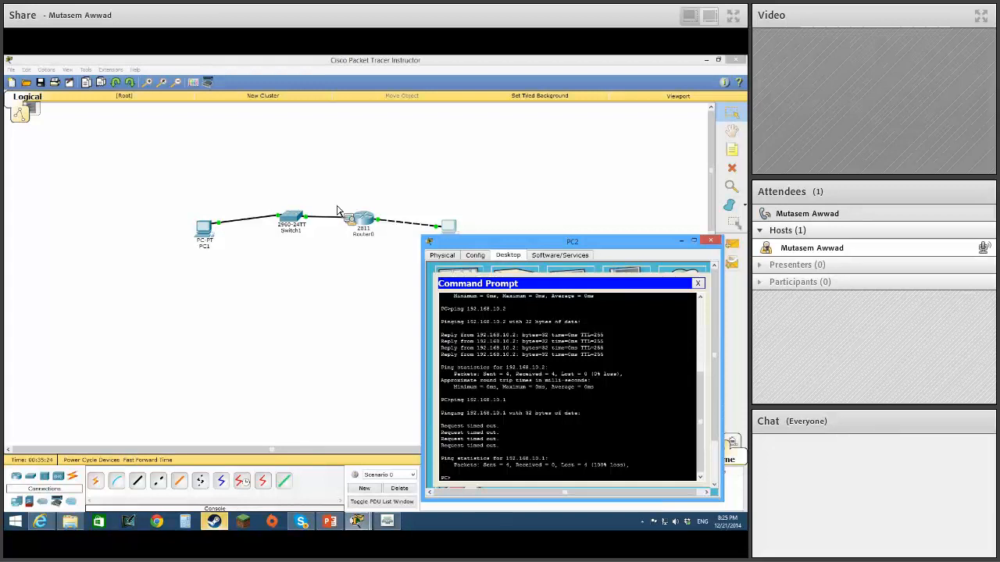
Close PC2's window and enter global configuration mode in Switch1's CLI.
{"action": "left_click", "coordinate": [710, 241]}
{"action": "left_click_drag", "start_coordinate": [453, 236], "coordinate": [458, 227]}
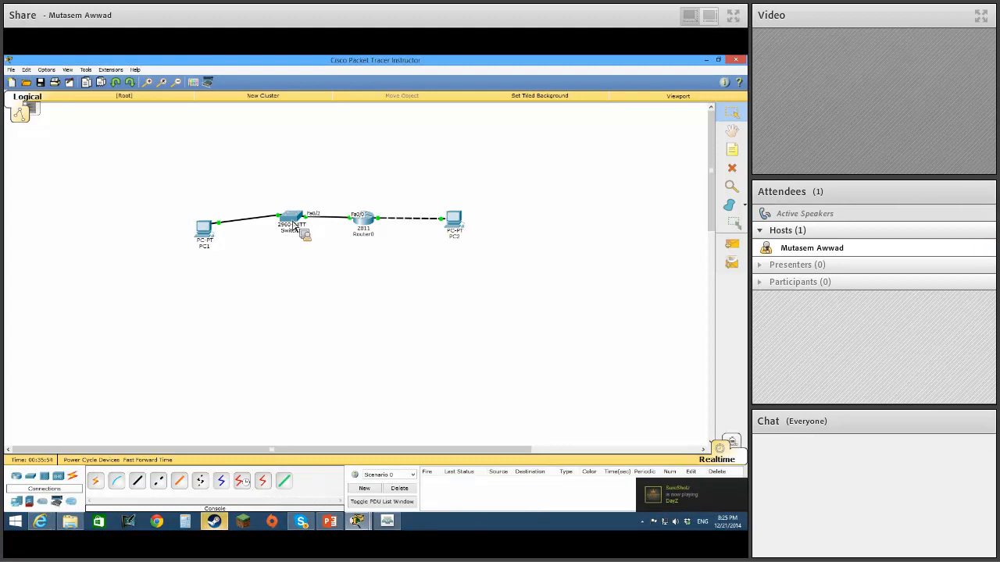
{"action": "mouse_move", "coordinate": [295, 222]}
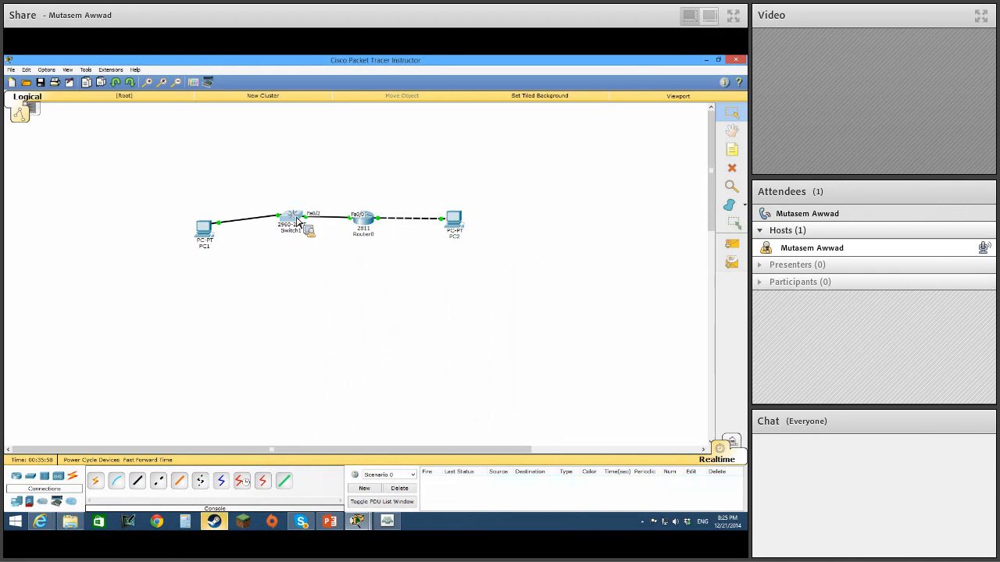
{"action": "left_click", "coordinate": [295, 222]}
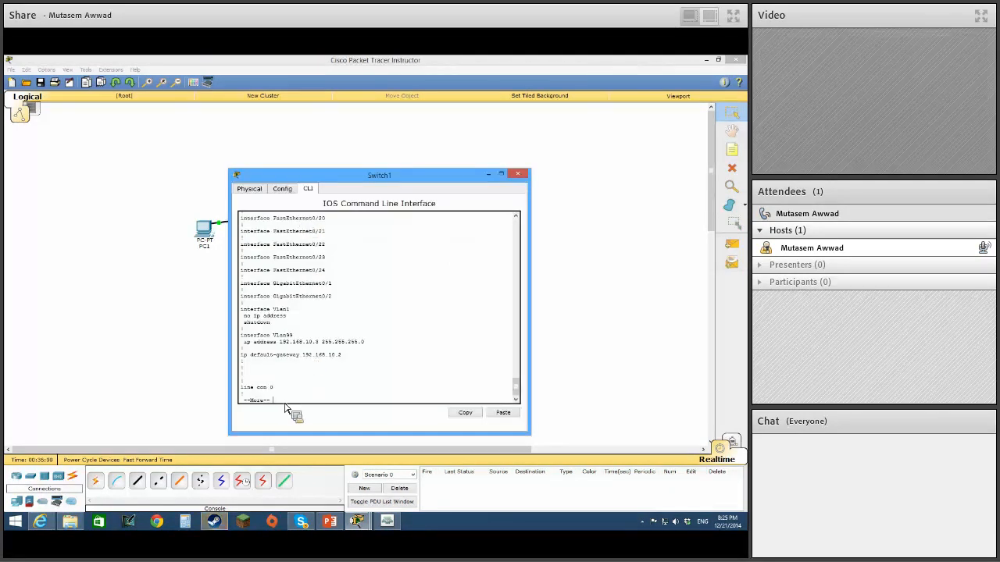
{"action": "key", "text": "space"}
{"action": "type", "text": "config t"}
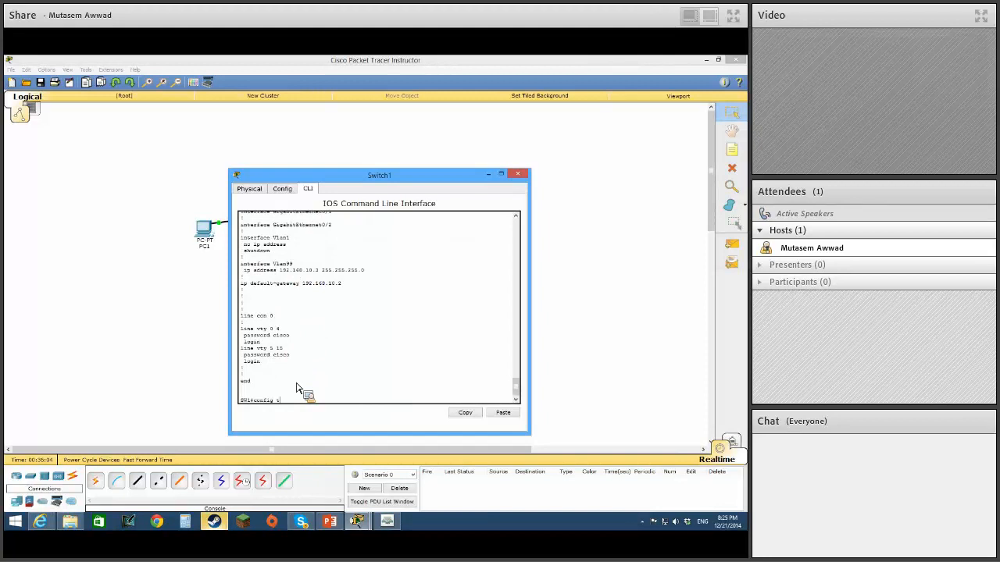
{"action": "key", "text": "Return"}
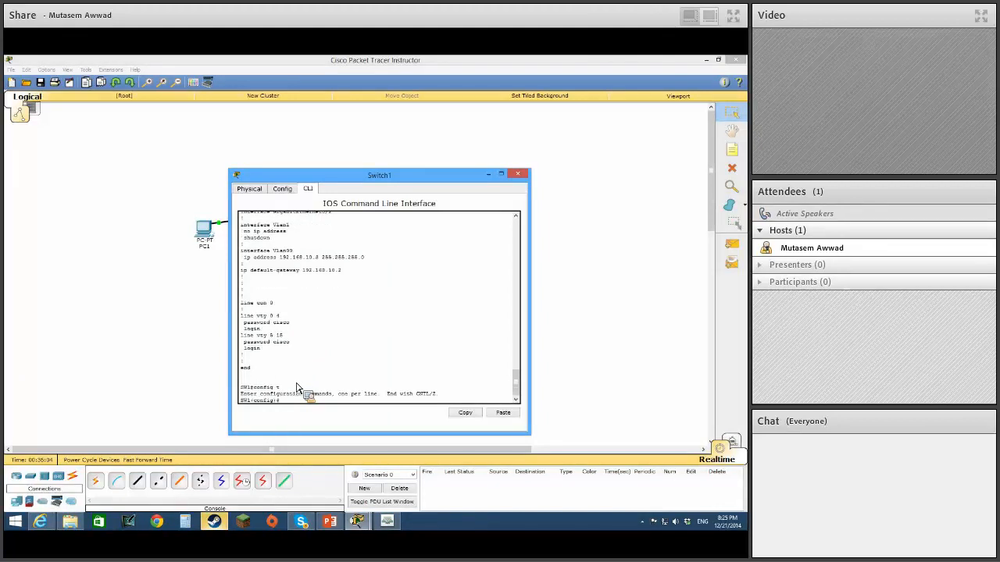
Set Switch1's fa0/1 interface to trunk mode with switchport mode trunk and close the switch window.
{"action": "type", "text": "int fa0"}
{"action": "key", "text": "Return"}
{"action": "type", "text": "switchport mode trunk"}
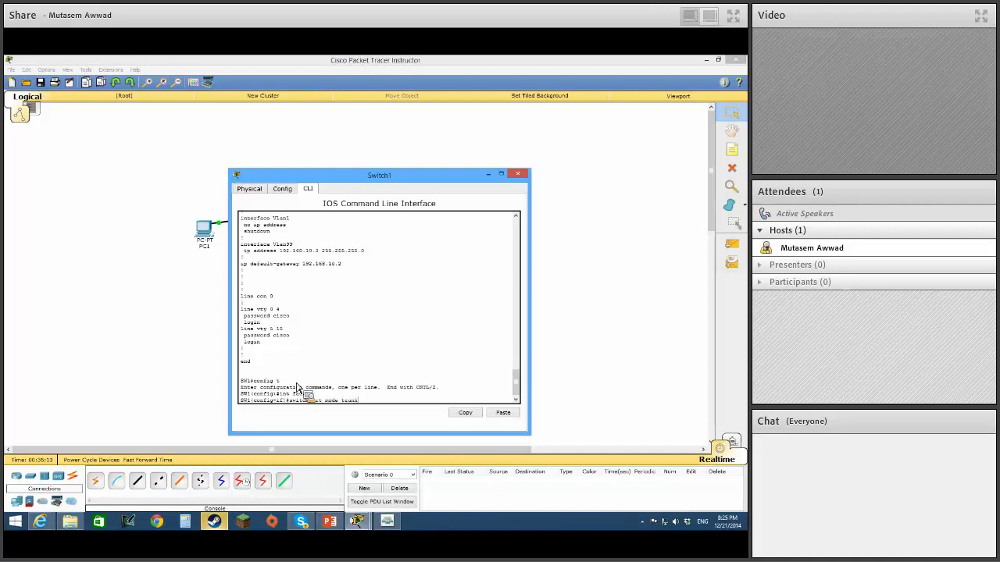
{"action": "key", "text": "Return"}
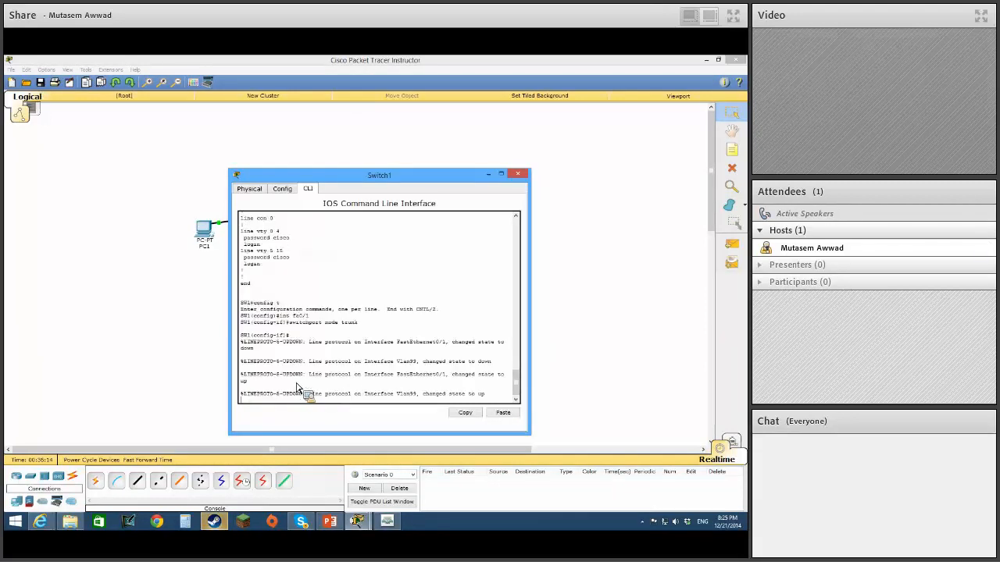
{"action": "left_click_drag", "start_coordinate": [397, 181], "coordinate": [434, 304]}
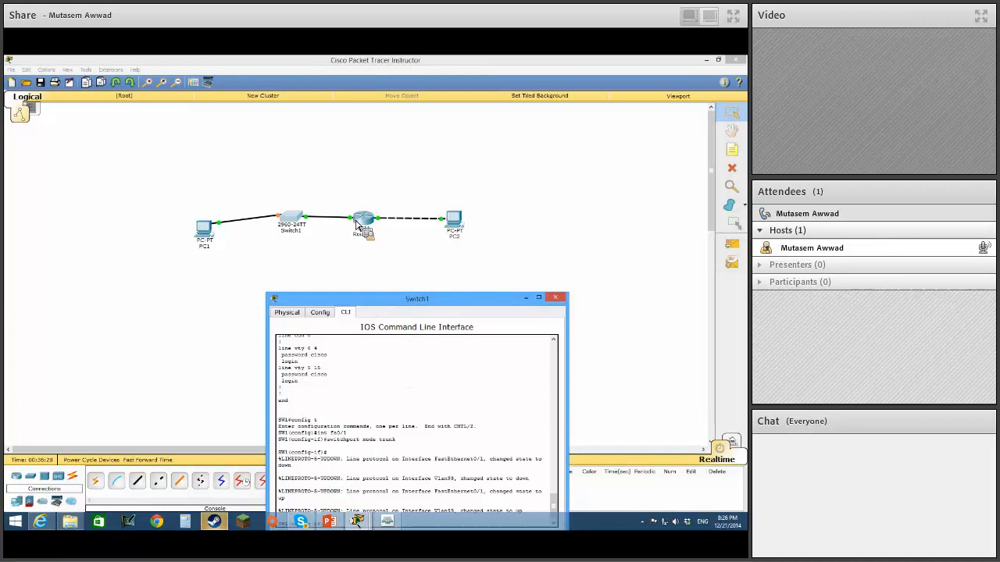
{"action": "left_click_drag", "start_coordinate": [411, 299], "coordinate": [466, 202]}
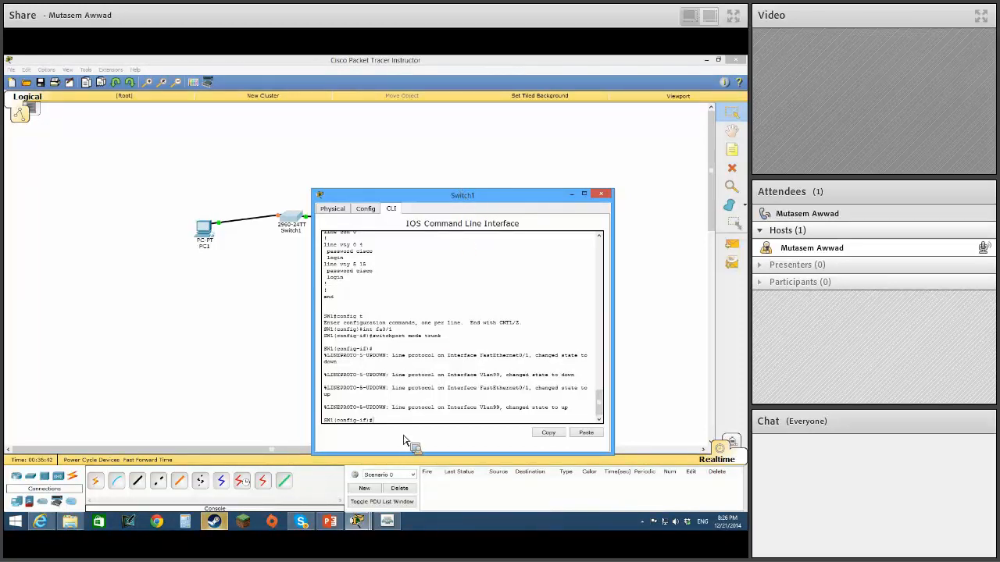
{"action": "left_click", "coordinate": [600, 193]}
Open Router0's CLI and enter global configuration mode with config t.
{"action": "left_click", "coordinate": [365, 222]}
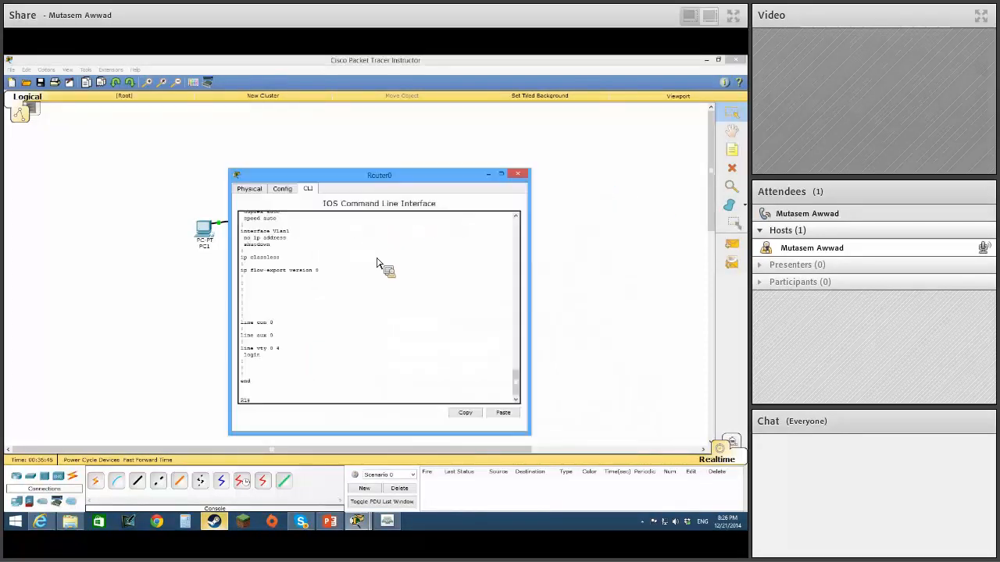
{"action": "type", "text": "conf t"}
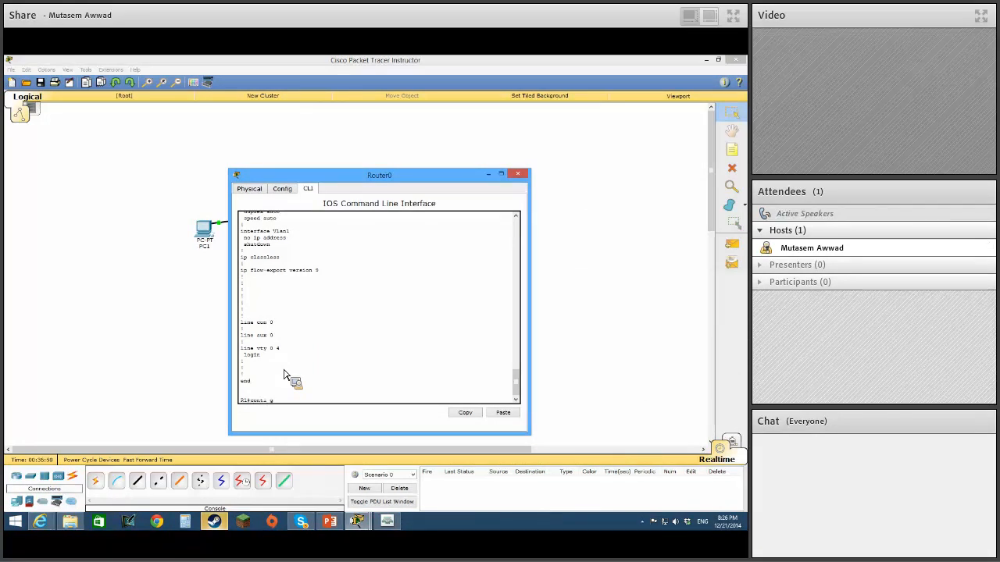
{"action": "key", "text": "BackSpace"}
{"action": "key", "text": "BackSpace"}
{"action": "key", "text": "BackSpace"}
{"action": "type", "text": "fig t"}
{"action": "key", "text": "Return"}
Try to start an encapsulation command on Router0's fa0/0 interface and return to global configuration mode.
{"action": "type", "text": "int fa0/0"}
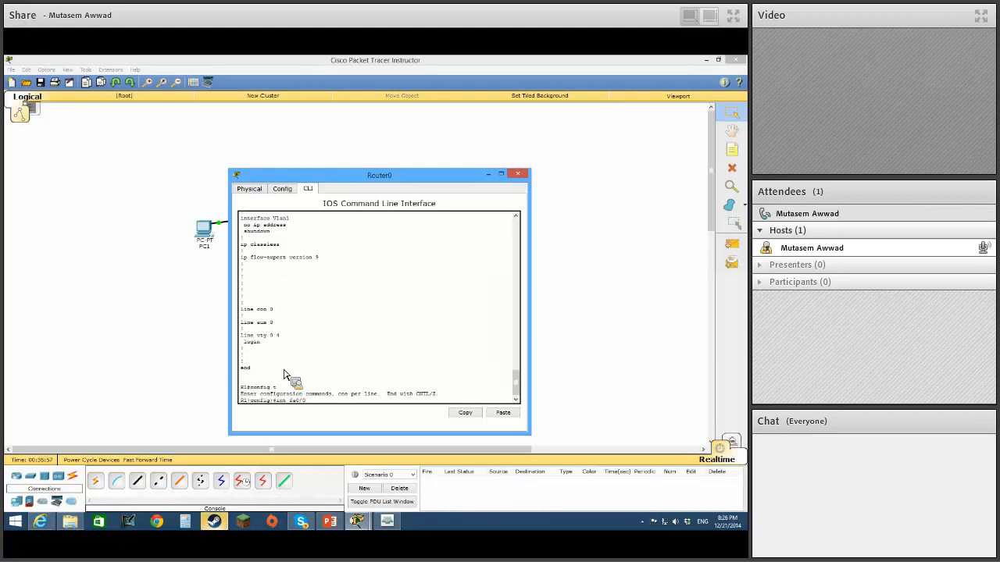
{"action": "key", "text": "Return"}
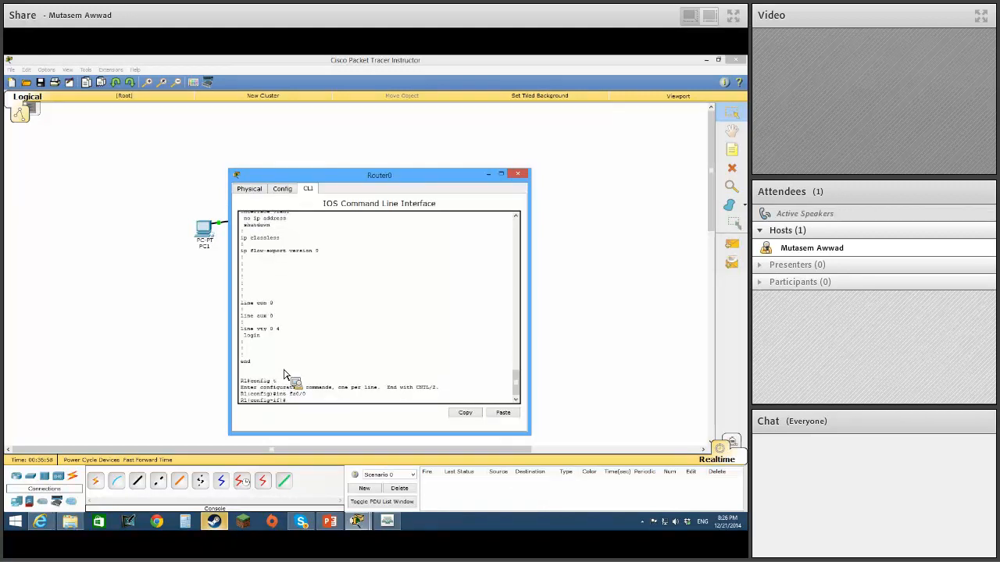
{"action": "type", "text": "e"}
{"action": "key", "text": "Tab"}
{"action": "type", "text": "xit"}
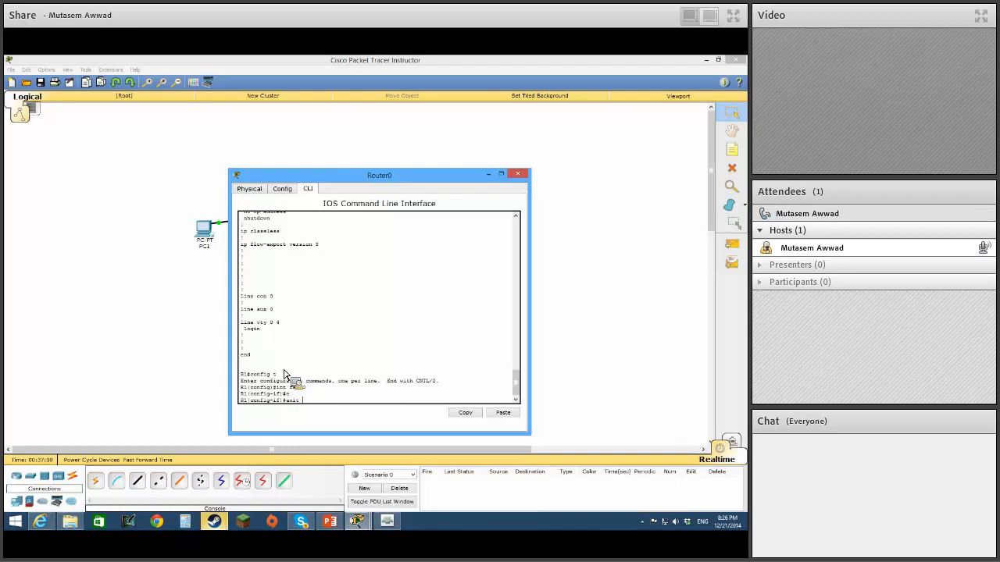
{"action": "key", "text": "BackSpace"}
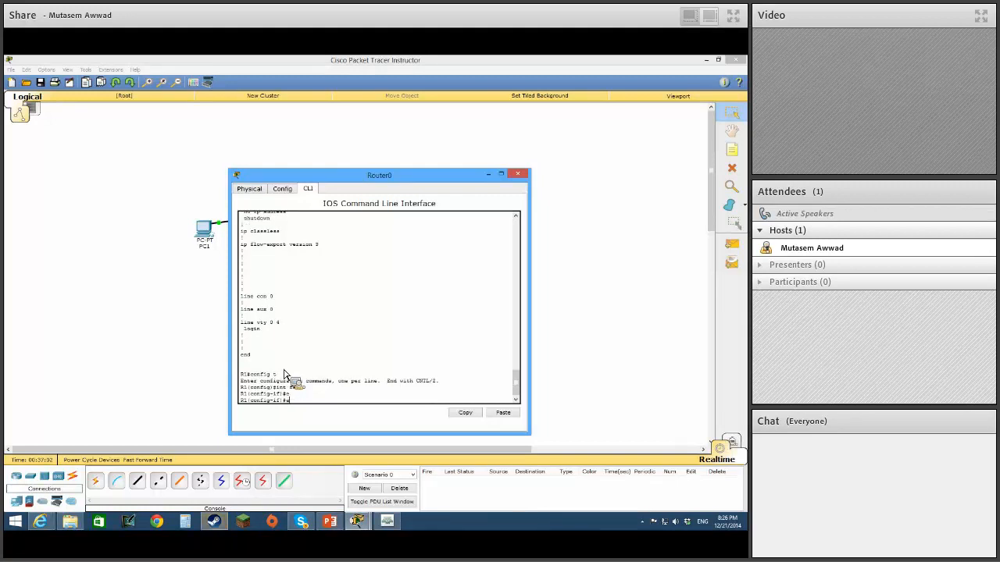
{"action": "type", "text": "nc"}
{"action": "key", "text": "Tab"}
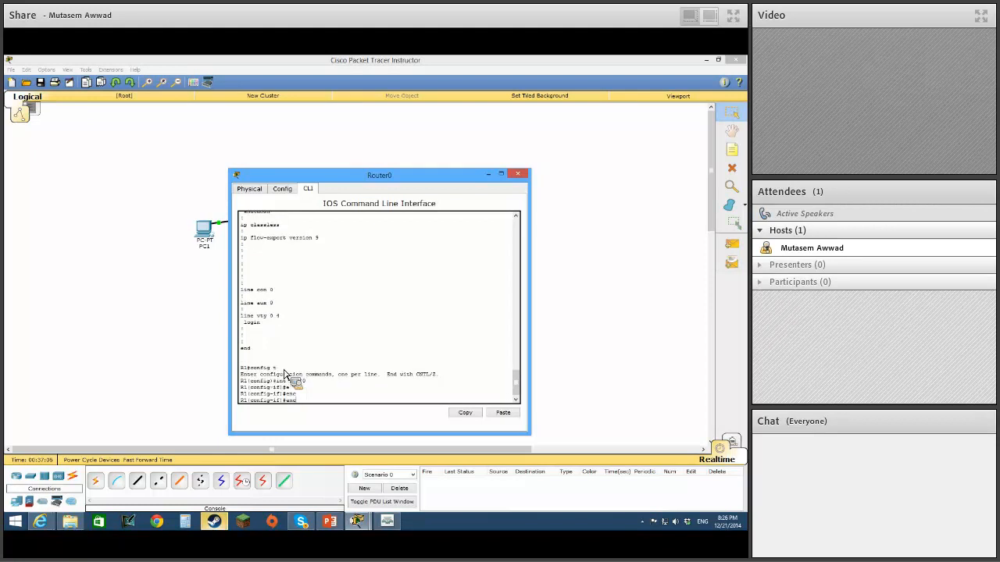
{"action": "key", "text": "BackSpace"}
{"action": "type", "text": "xit"}
{"action": "key", "text": "Return"}
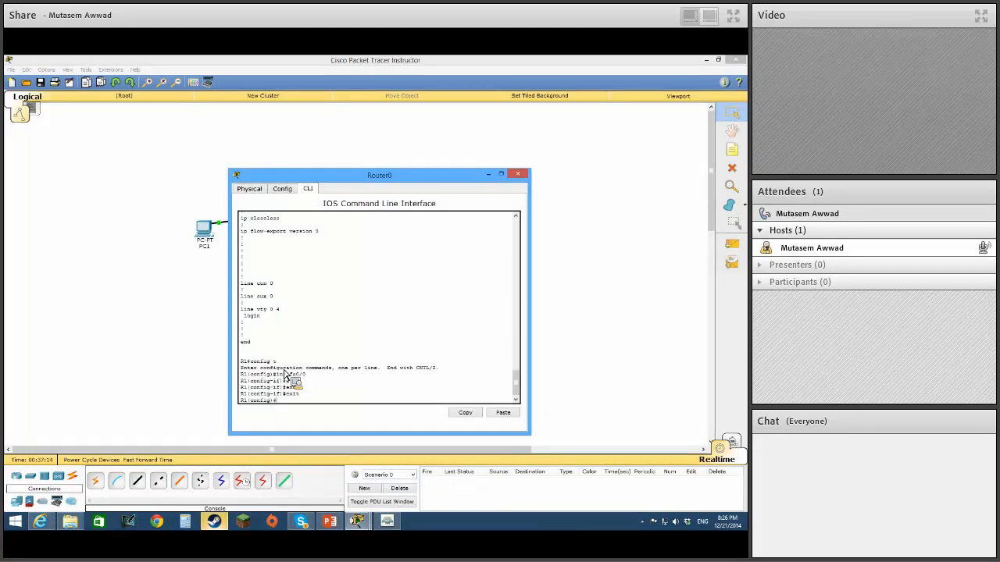
Try to remove the IP address with no ip add from Router0's global configuration mode.
{"action": "type", "text": "no ip add"}
{"action": "key", "text": "Return"}
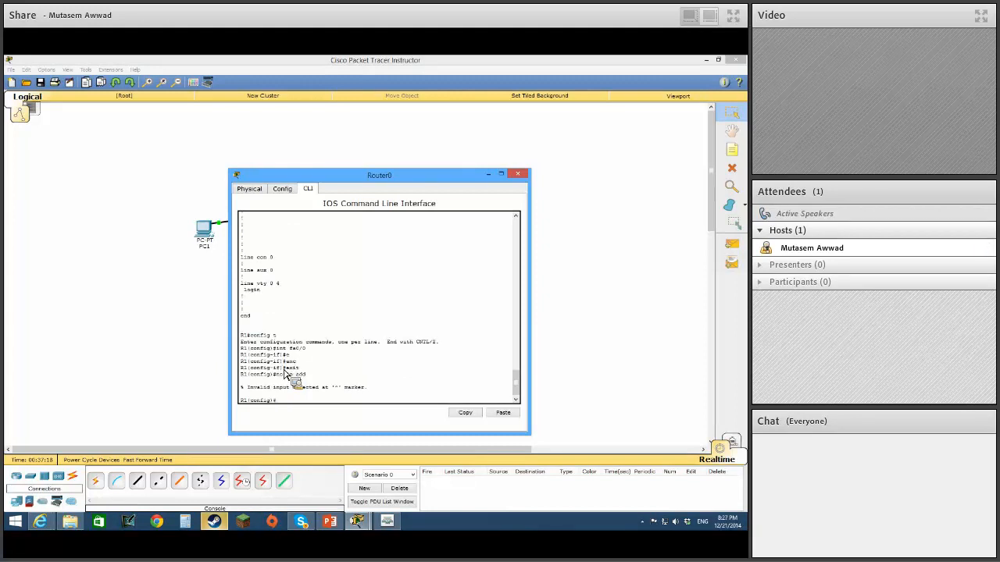
Remove the IP address from Router0's fa0/0 interface and enable the interface with no shut.
{"action": "type", "text": "int fa0/"}
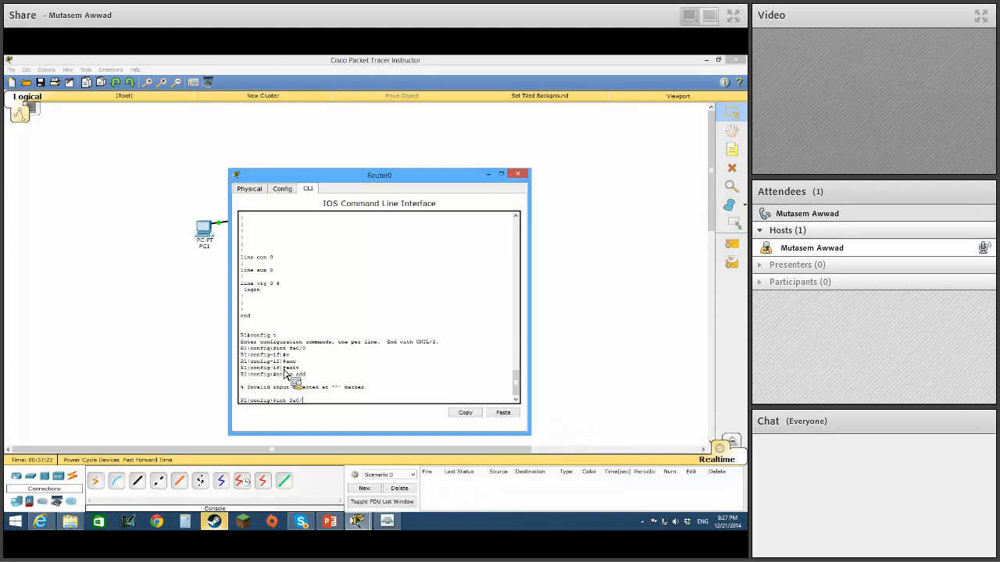
{"action": "type", "text": "0"}
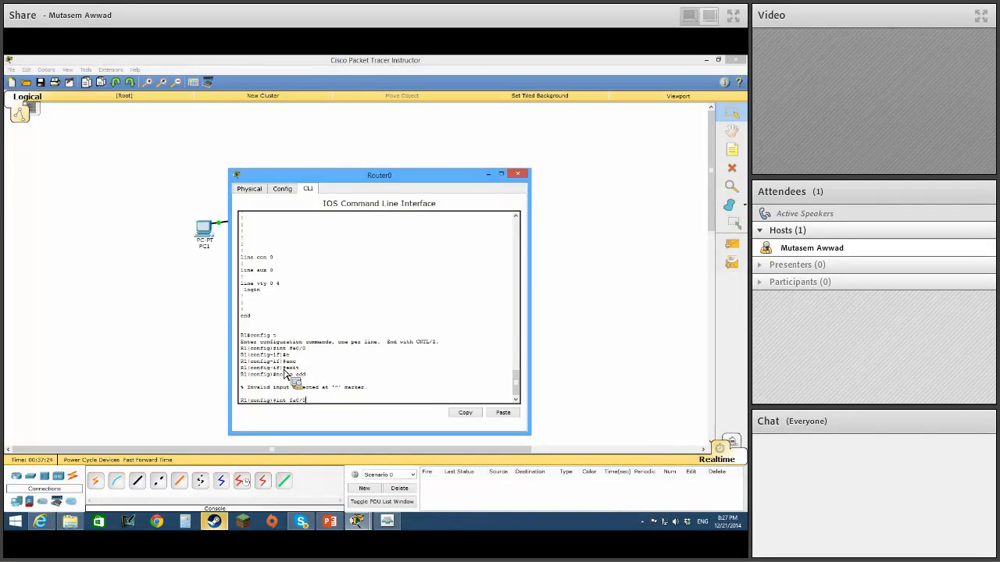
{"action": "key", "text": "Return"}
{"action": "type", "text": "no ip add"}
{"action": "key", "text": "Return"}
{"action": "key", "text": "Return"}
{"action": "type", "text": "no s"}
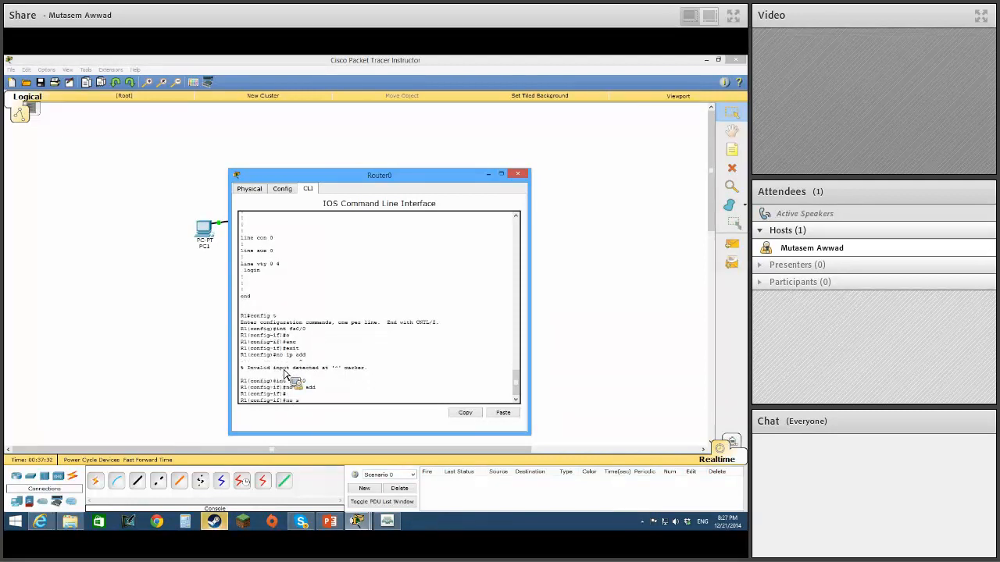
{"action": "type", "text": "hut"}
{"action": "key", "text": "Return"}
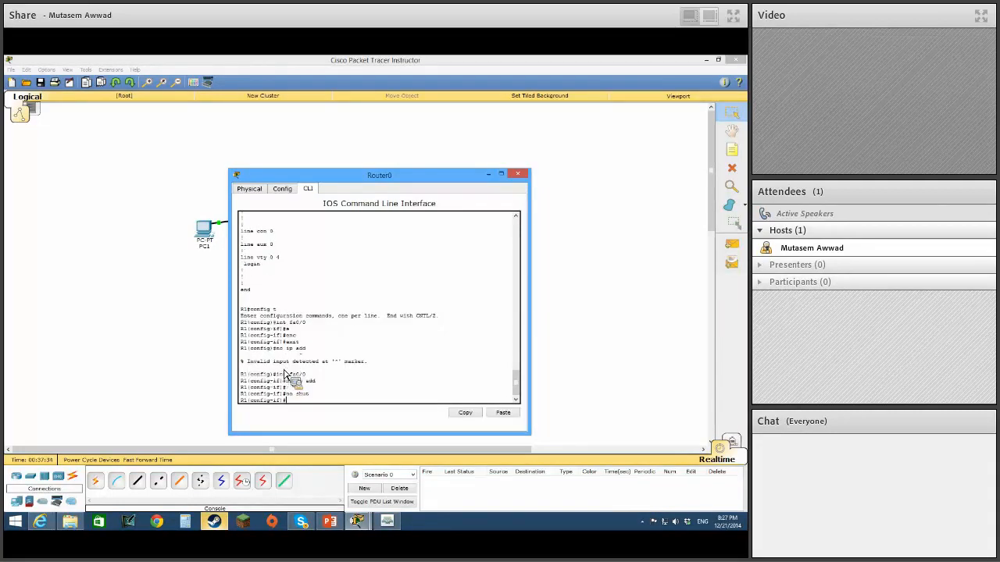
Create the fa0/0.99 subinterface on Router0 and set its encapsulation to dot1q 99.
{"action": "type", "text": "int fa0/0."}
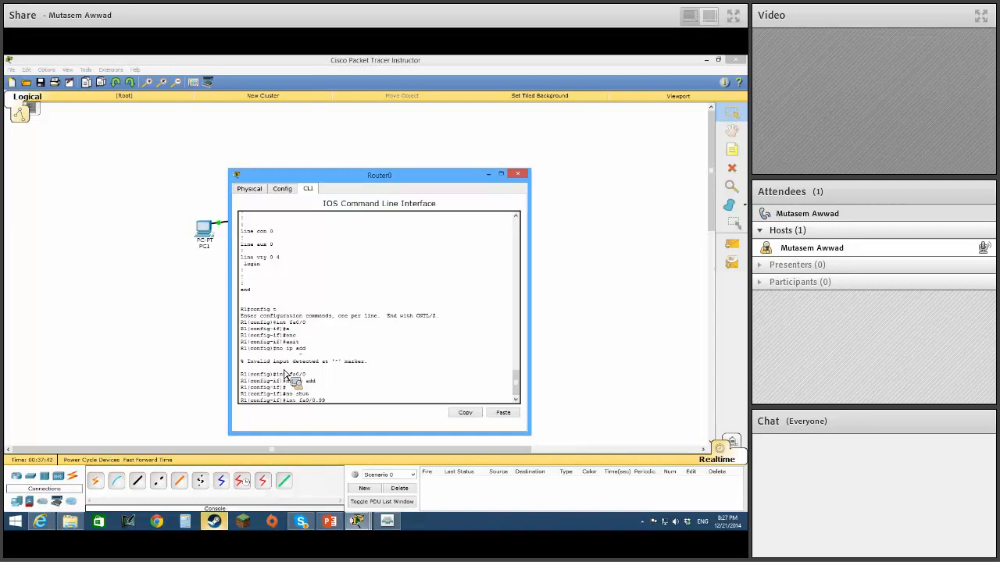
{"action": "type", "text": "99"}
{"action": "key", "text": "Return"}
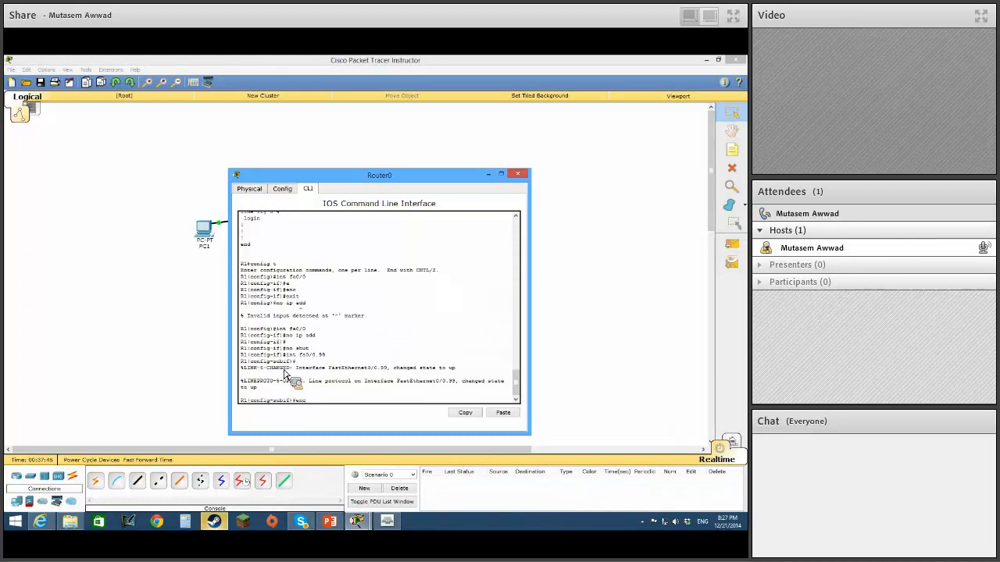
{"action": "type", "text": "enc"}
{"action": "key", "text": "Tab"}
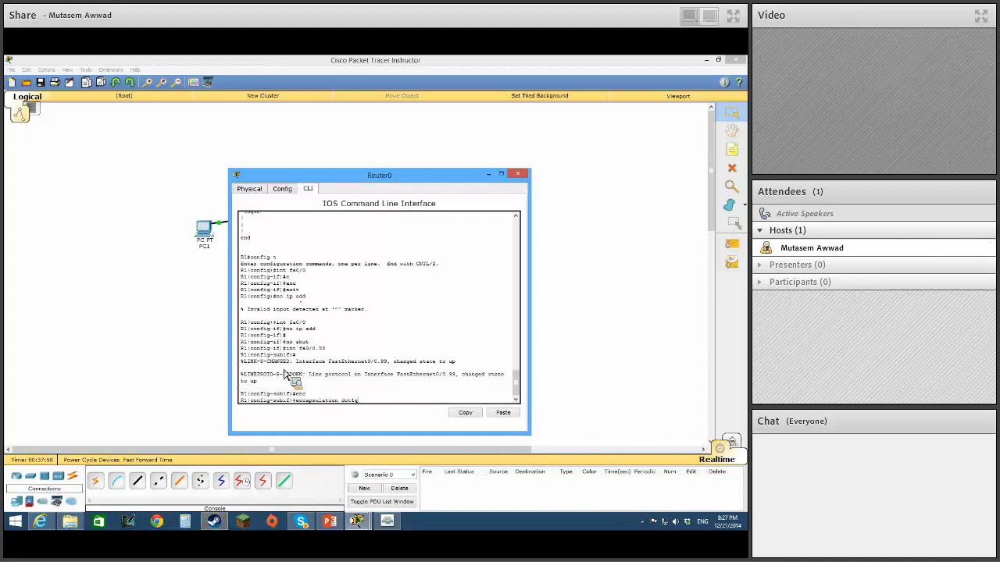
{"action": "type", "text": "99"}
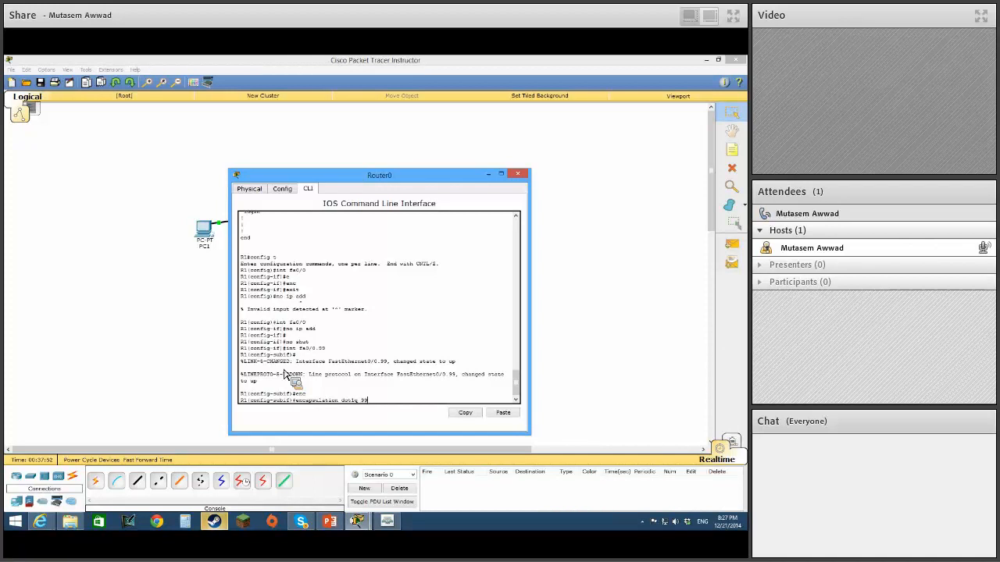
{"action": "key", "text": "Return"}
Assign 192.168.10.2 with mask 255.255.255.0 to the fa0/0.99 subinterface and enable it with no shut.
{"action": "type", "text": "ip add 192.168."}
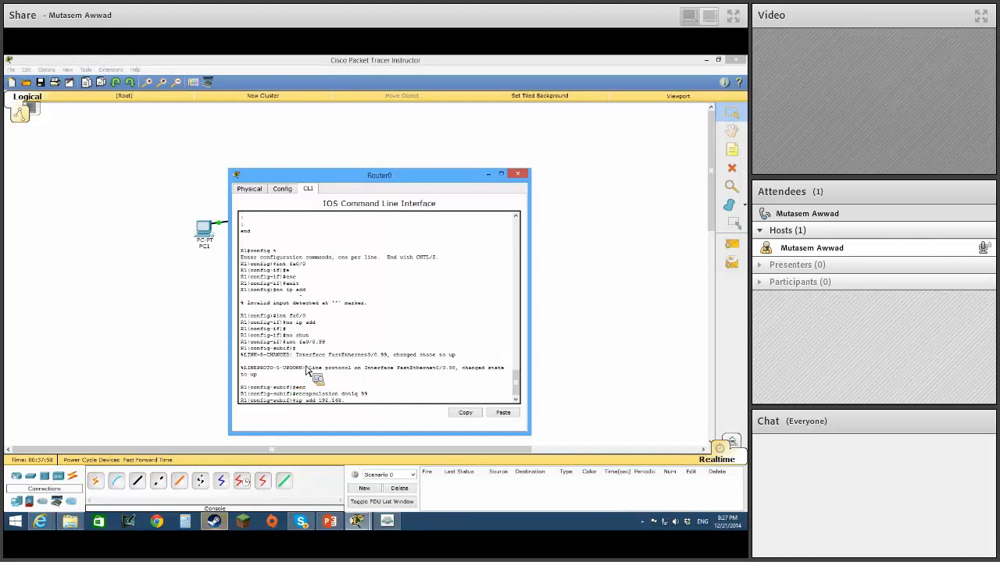
{"action": "type", "text": "10.2 255."}
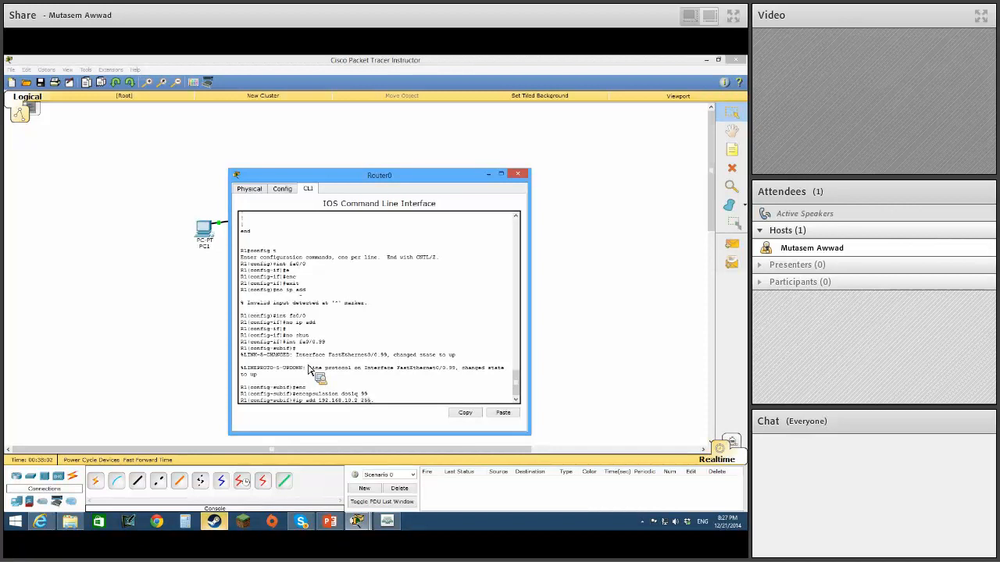
{"action": "type", "text": "255.255.0"}
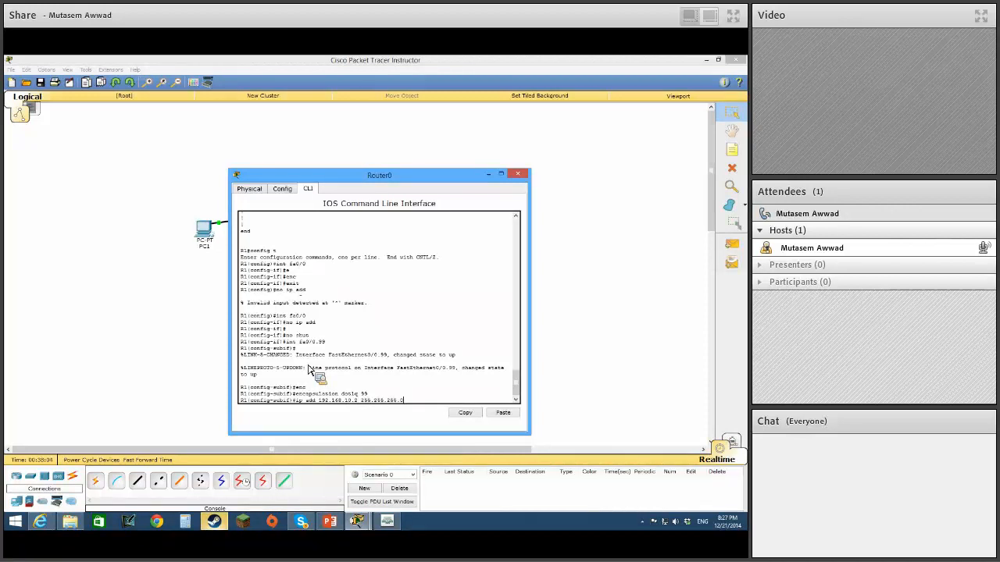
{"action": "key", "text": "Return"}
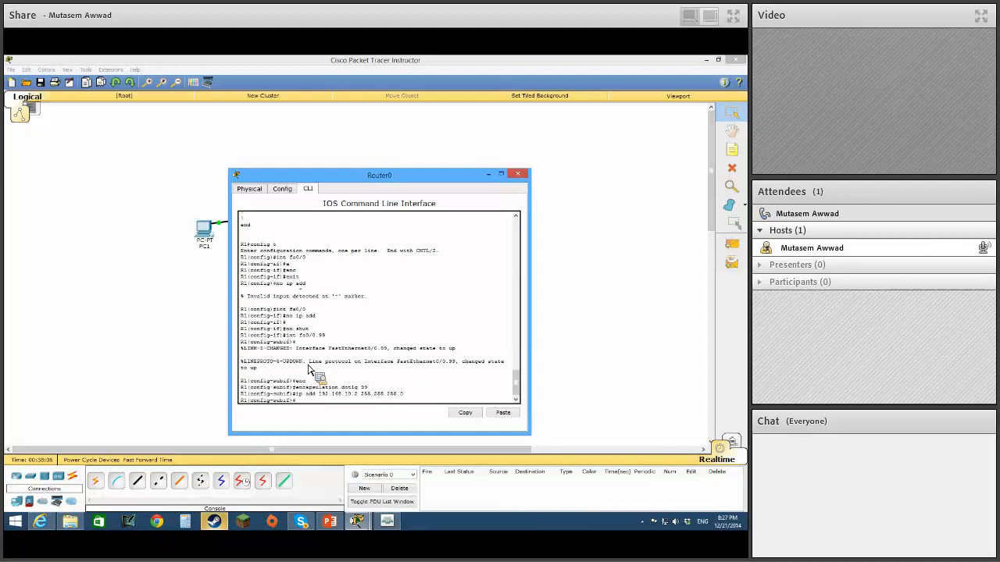
{"action": "type", "text": "no shut"}
{"action": "key", "text": "Return"}
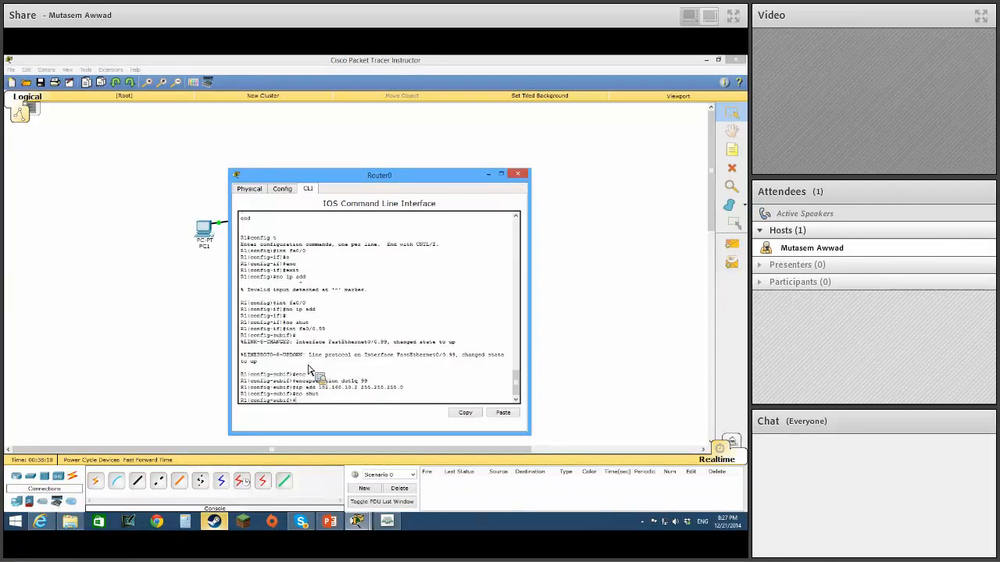
Close the router window, repeat the ping to 192.168.10.1 from PC2's Command Prompt and close PC2's window.
{"action": "left_click", "coordinate": [517, 174]}
{"action": "left_click", "coordinate": [453, 223]}
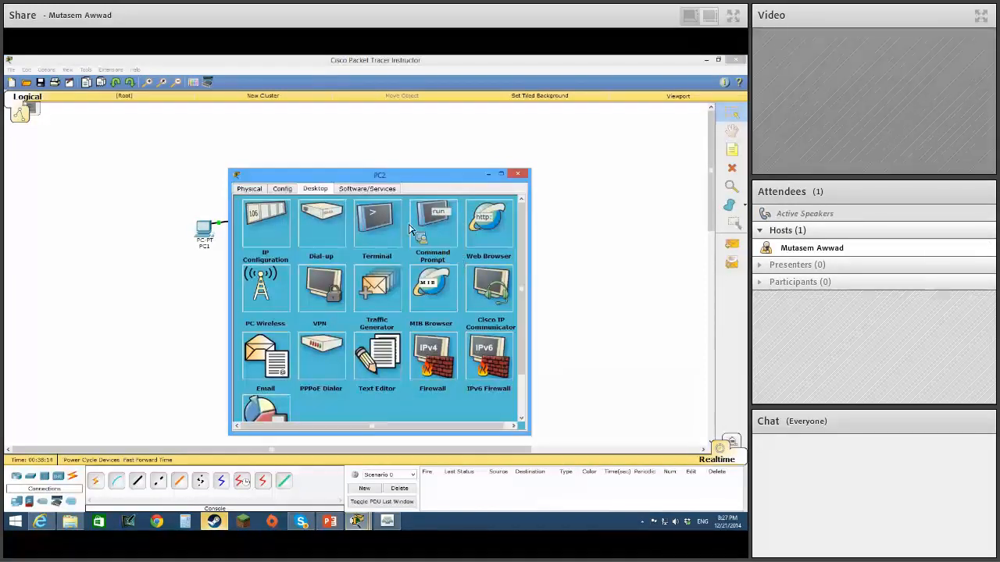
{"action": "left_click", "coordinate": [442, 257]}
{"action": "key", "text": "Up"}
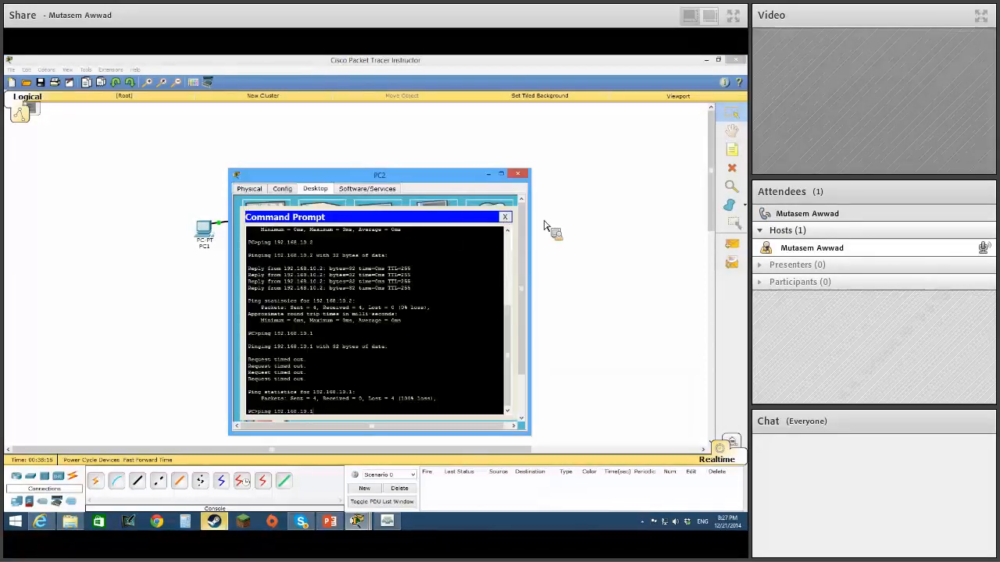
{"action": "key", "text": "Return"}
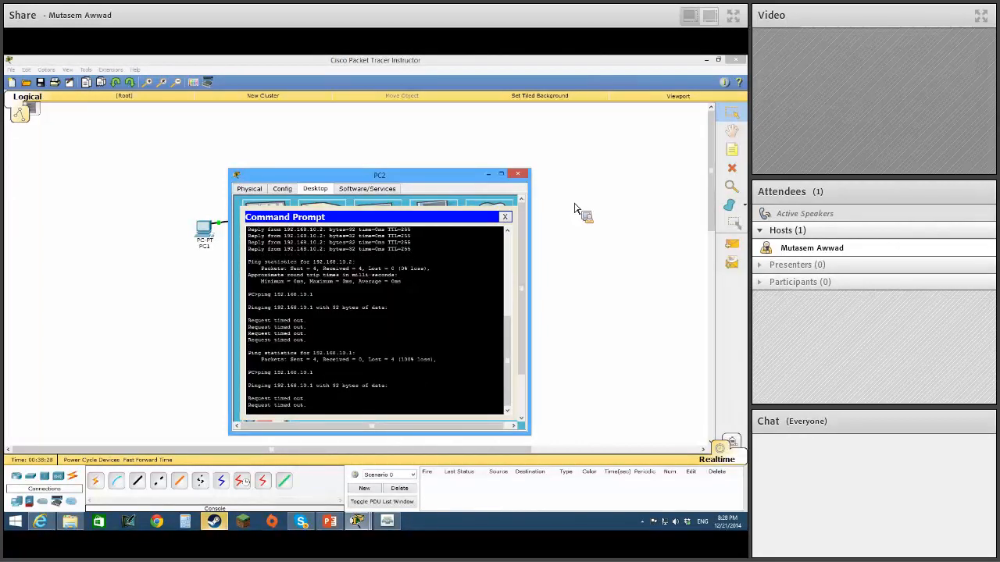
{"action": "left_click", "coordinate": [518, 174]}
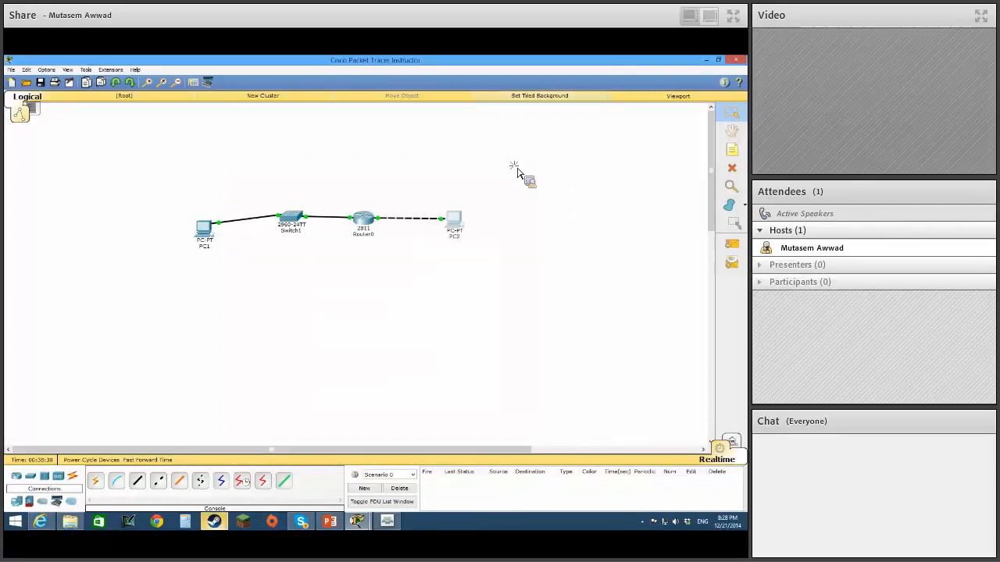
Enable Router0's f0/0 interface with no shut from global configuration mode and close the router window.
{"action": "left_click", "coordinate": [368, 221]}
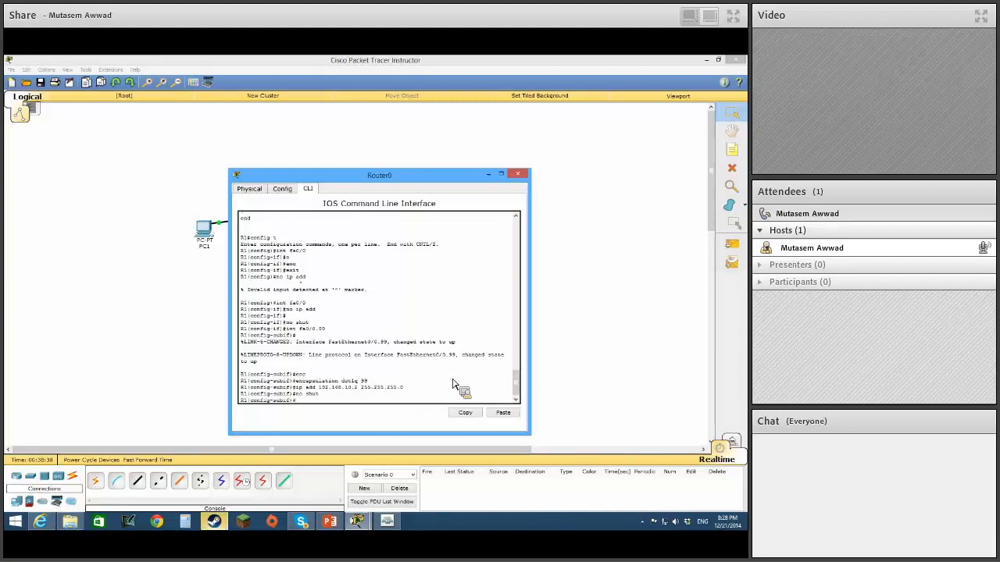
{"action": "key", "text": "ctrl+z"}
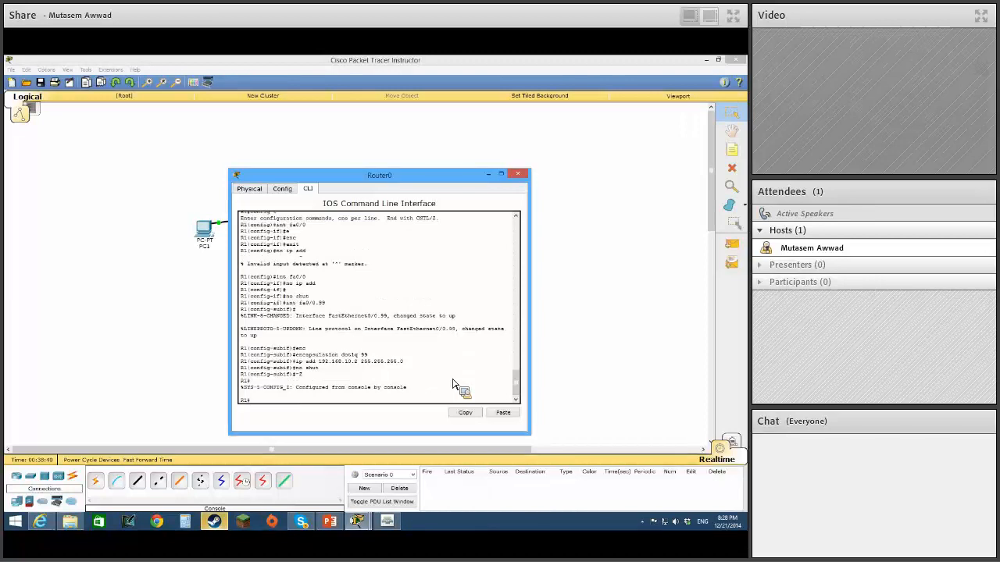
{"action": "type", "text": "config t"}
{"action": "key", "text": "Return"}
{"action": "type", "text": "int "}
{"action": "type", "text": "fga0/"}
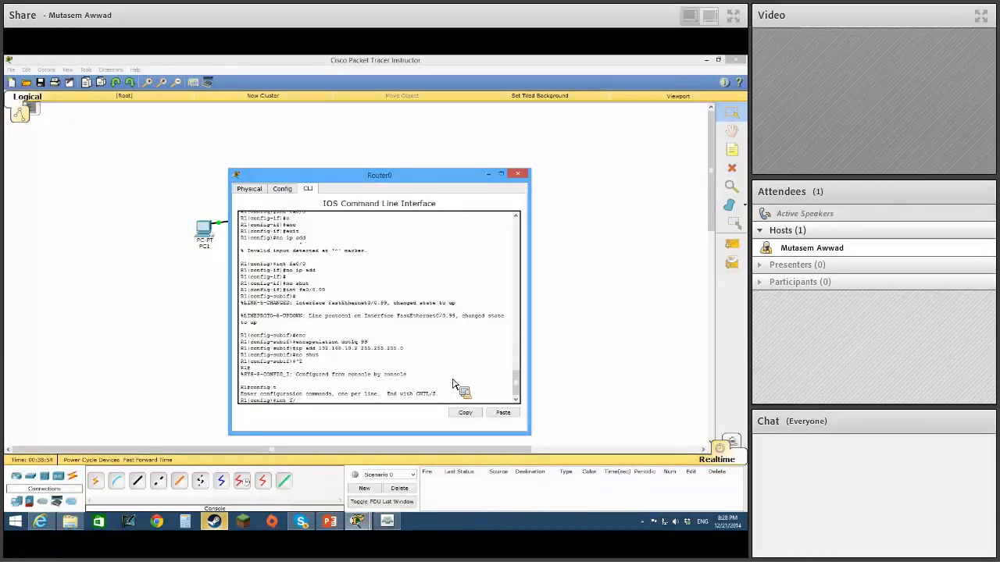
{"action": "type", "text": "0/0"}
{"action": "key", "text": "Return"}
{"action": "type", "text": "no"}
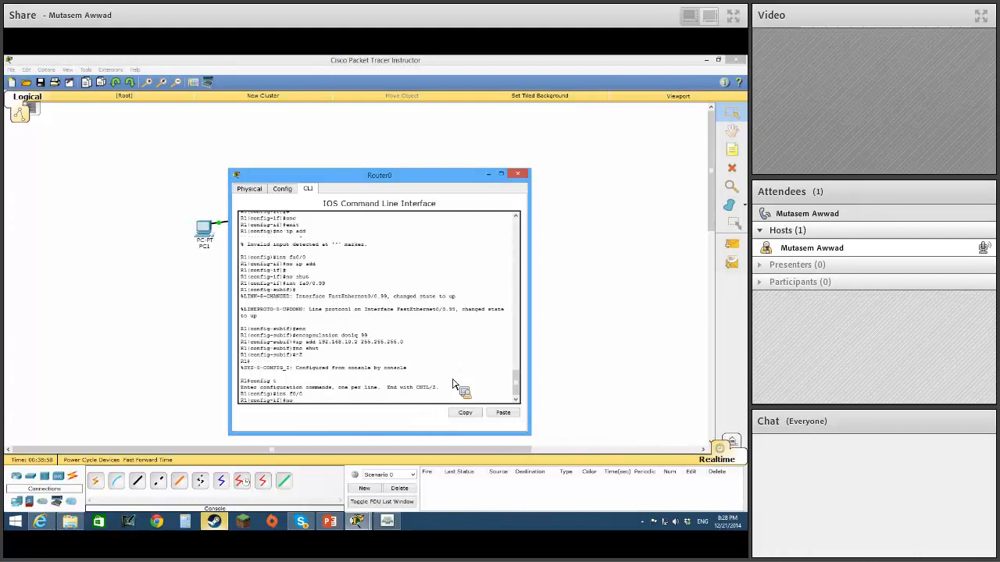
{"action": "type", "text": " shut"}
{"action": "key", "text": "Return"}
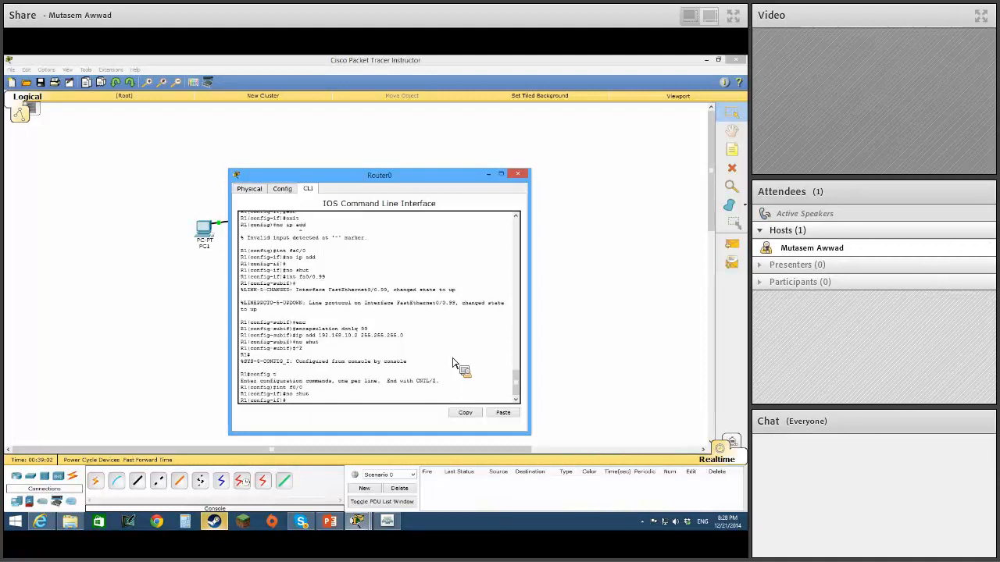
{"action": "left_click", "coordinate": [521, 175]}
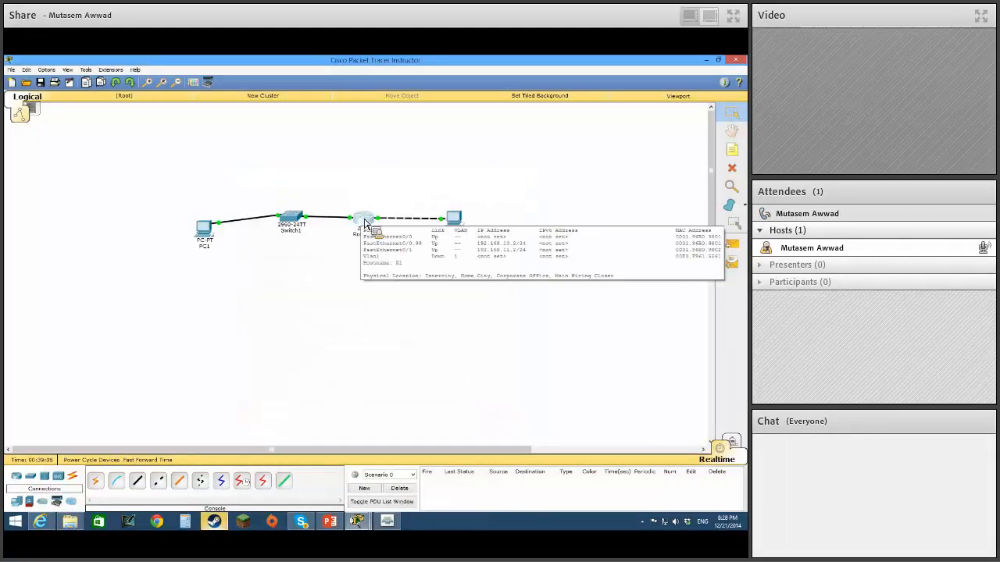
Reopen Router0's command line and read through its full running configuration with sh run.
{"action": "left_click", "coordinate": [364, 224]}
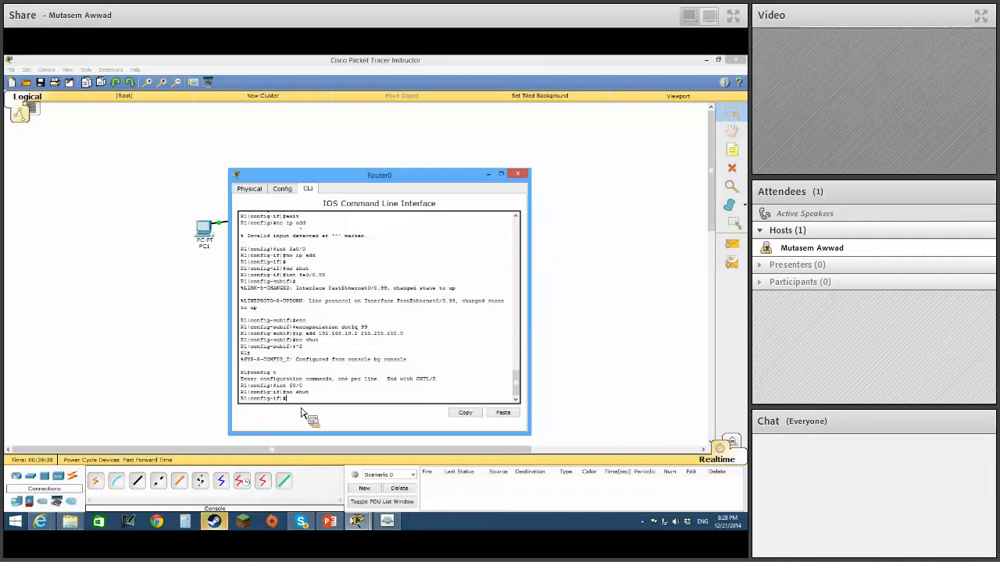
{"action": "key", "text": "ctrl+z"}
{"action": "type", "text": "sh run"}
{"action": "key", "text": "Return"}
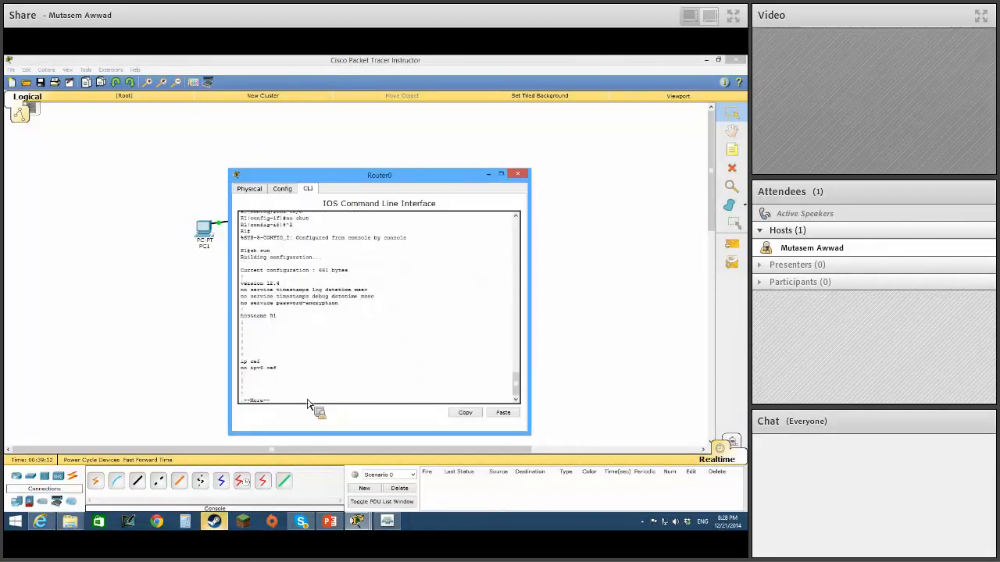
{"action": "key", "text": "space"}
{"action": "key", "text": "space"}
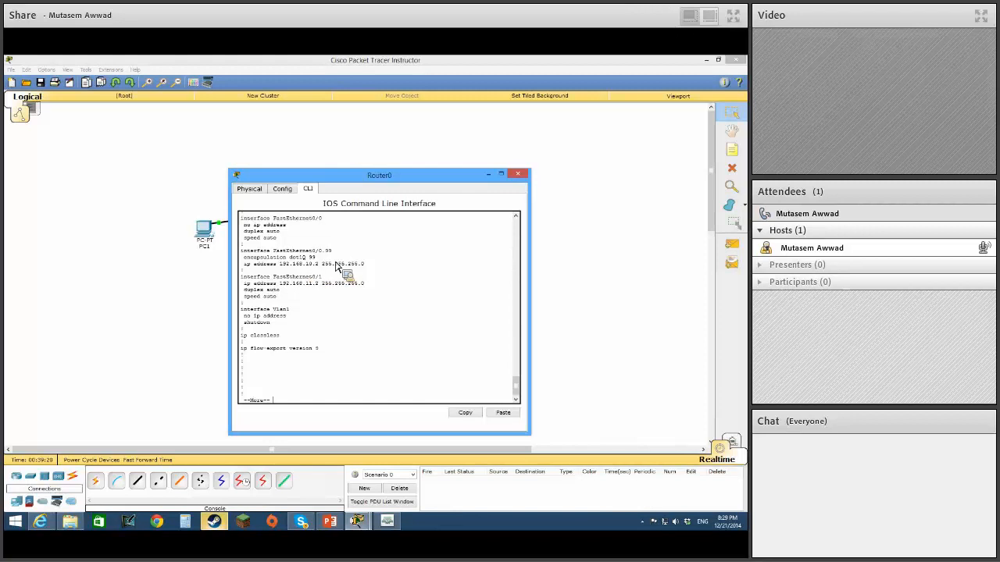
{"action": "key", "text": "space"}
Try to enter the fa0/0.99 subinterface on Router0 directly from privileged mode.
{"action": "type", "text": "int fa0/0.99"}
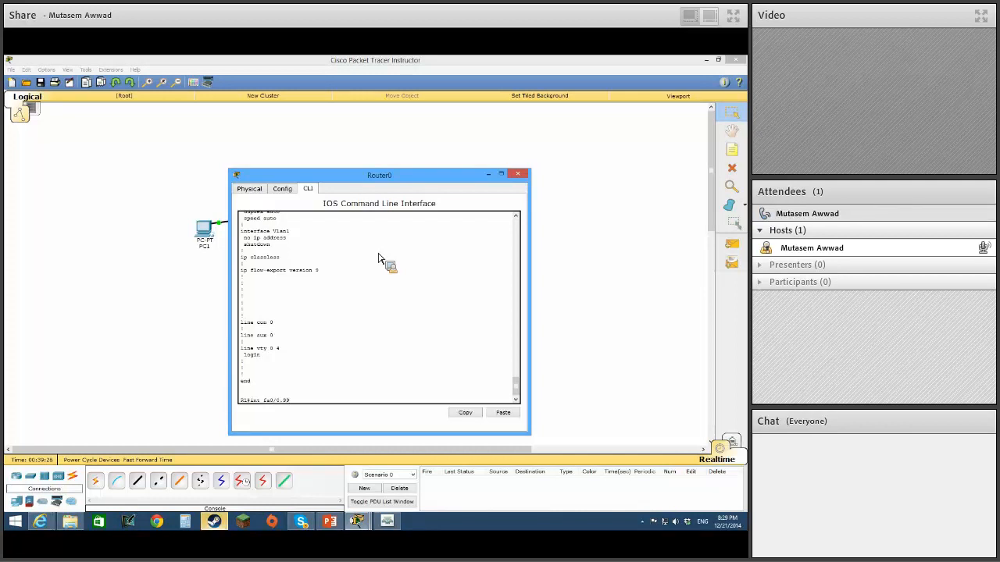
{"action": "key", "text": "Return"}
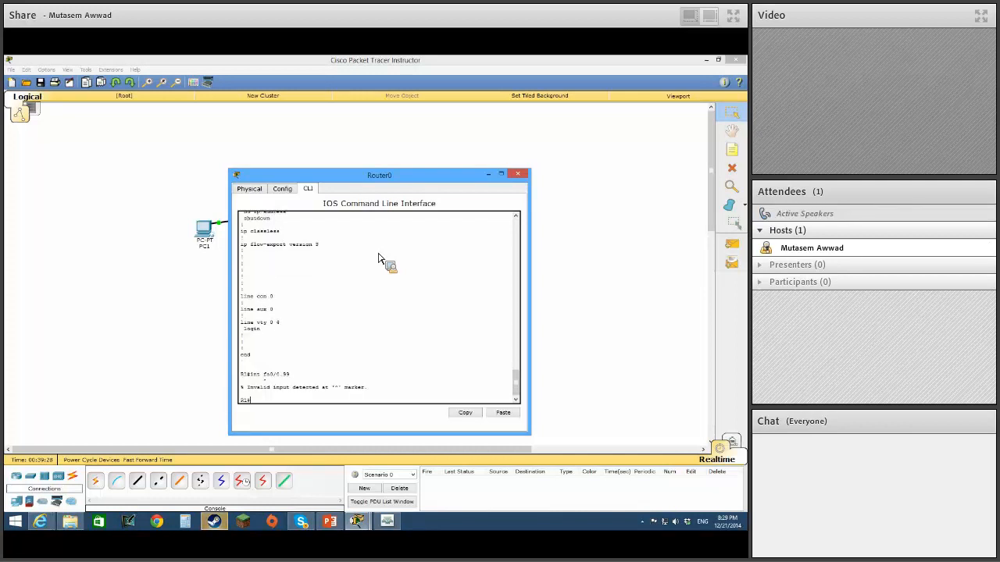
Enter global configuration mode on Router0, shut down the fa0/0.99 subinterface and exit its configuration.
{"action": "type", "text": "config "}
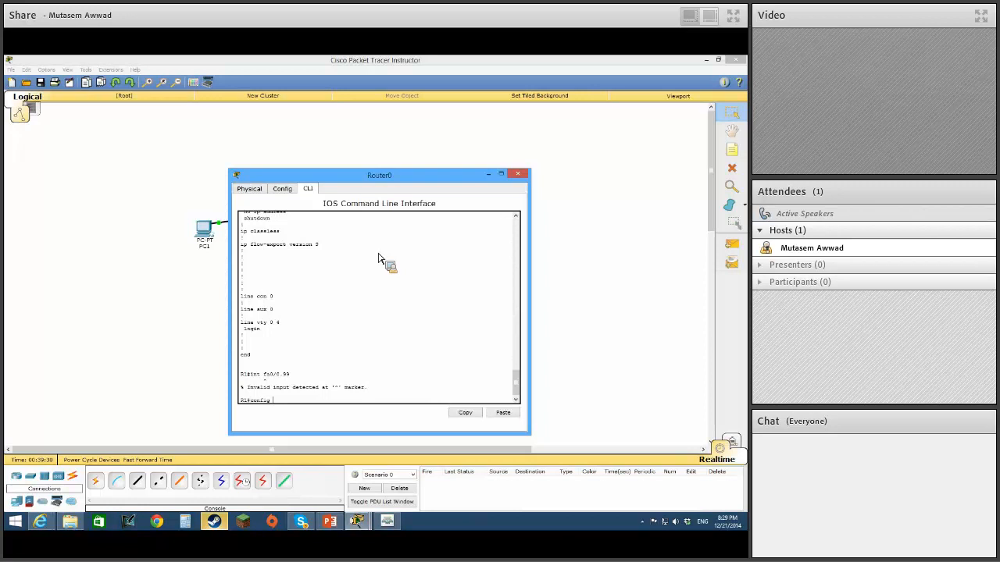
{"action": "type", "text": "t"}
{"action": "key", "text": "Return"}
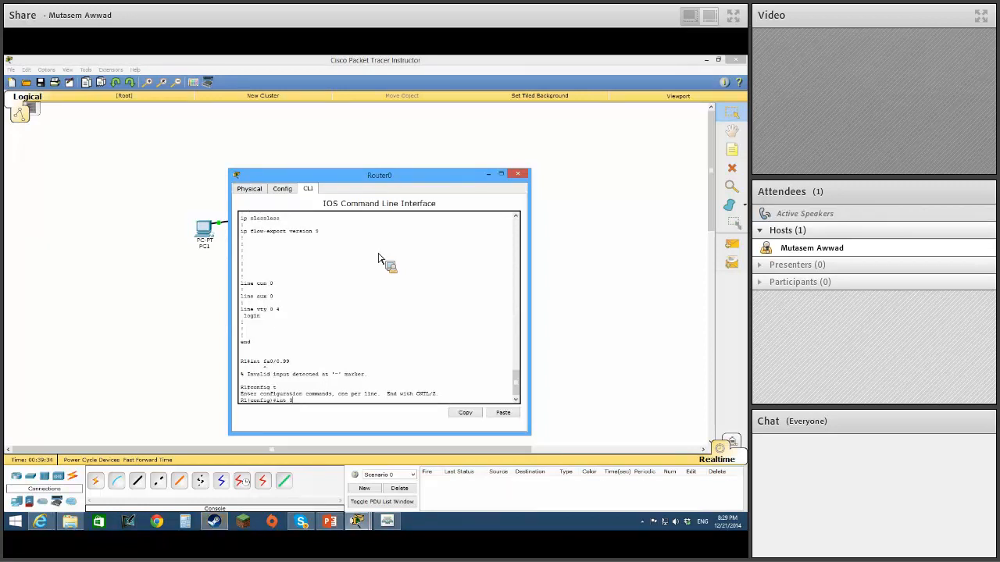
{"action": "type", "text": "int 0/0.99"}
{"action": "key", "text": "Return"}
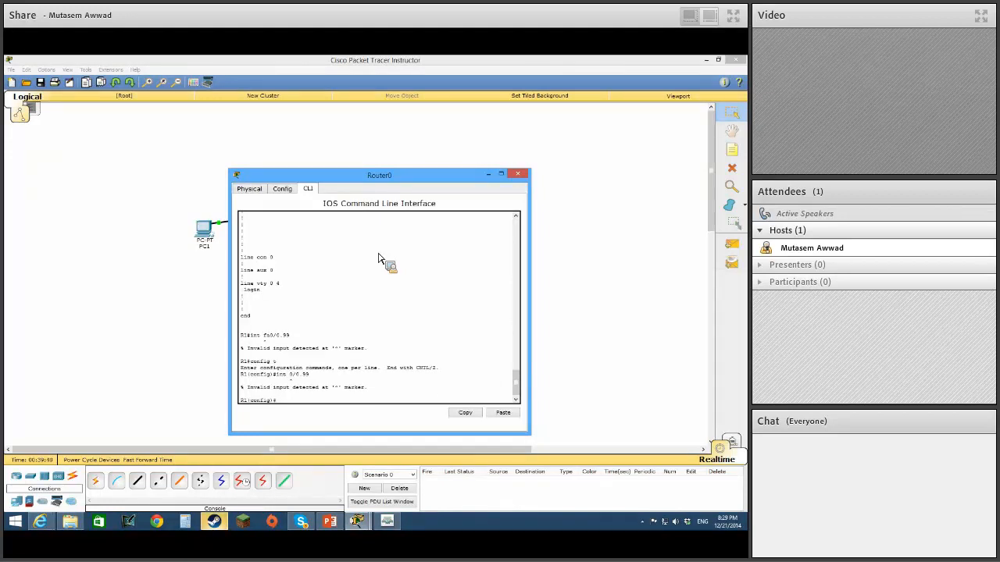
{"action": "key", "text": "Up"}
{"action": "type", "text": "fa"}
{"action": "key", "text": "Return"}
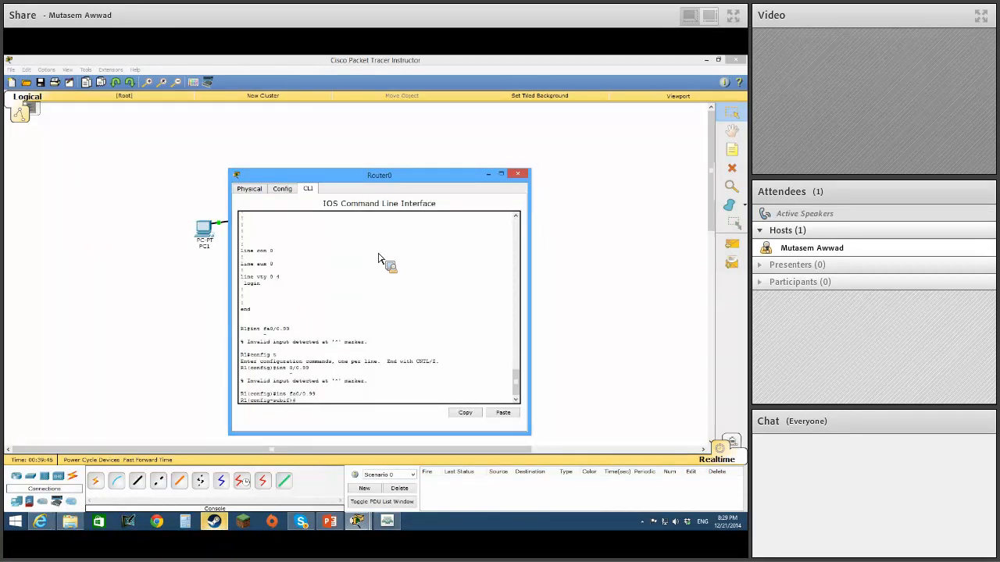
{"action": "type", "text": "shut"}
{"action": "key", "text": "Return"}
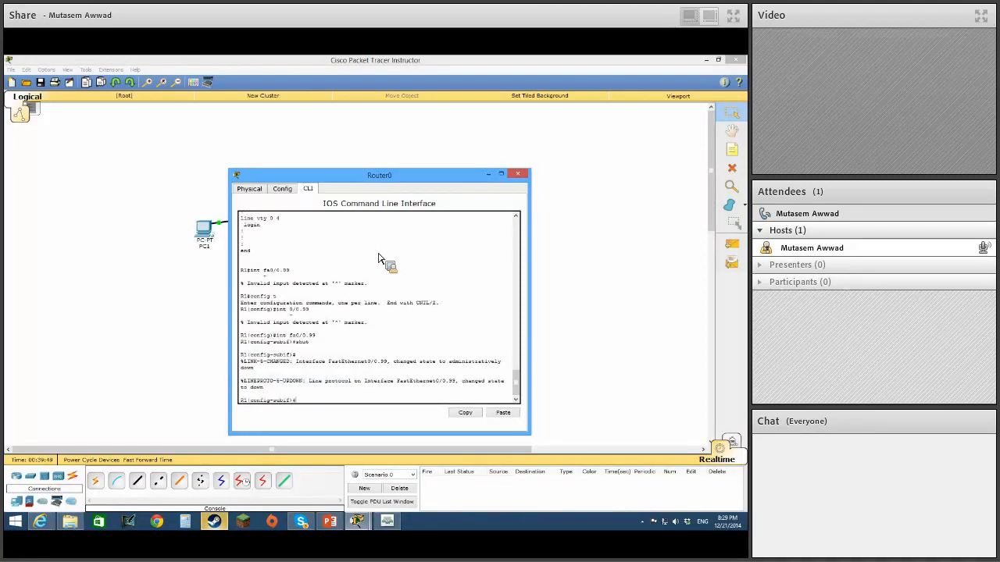
{"action": "type", "text": "ex"}
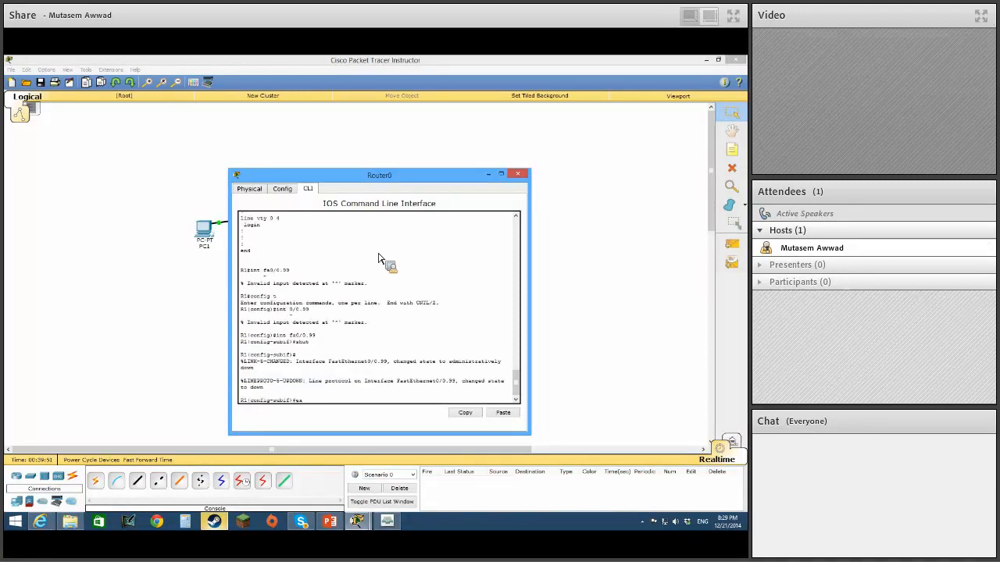
{"action": "type", "text": "it"}
{"action": "key", "text": "Return"}
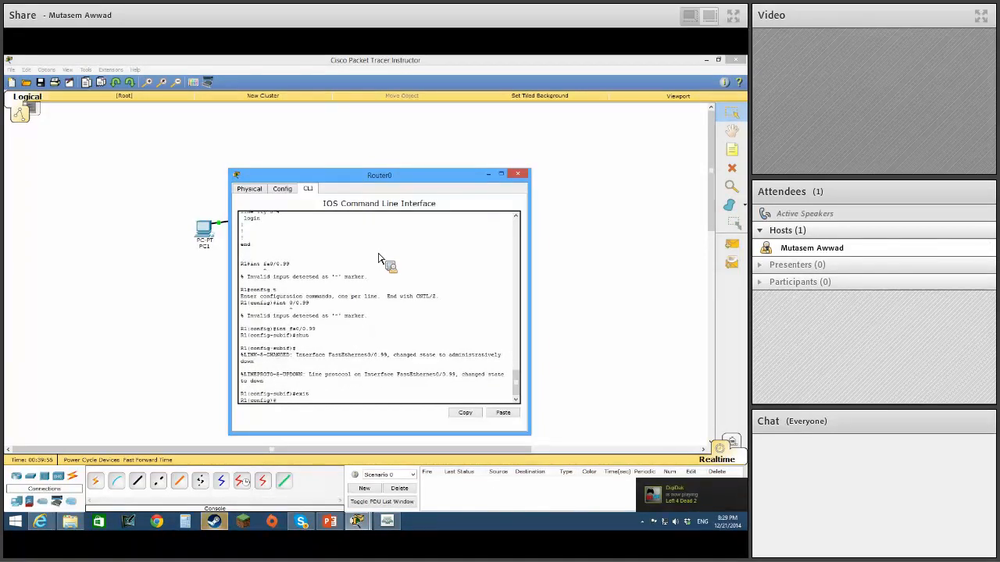
Put away Packet Tracer and the open Router0 and PC2 windows to return to the PowerPoint presentation.
{"action": "left_click", "coordinate": [513, 177]}
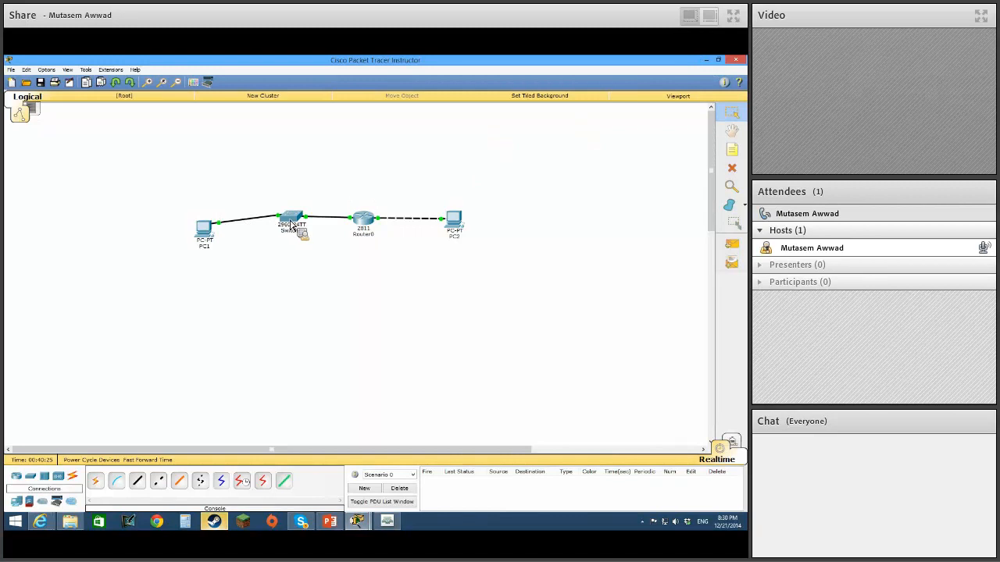
{"action": "left_click", "coordinate": [706, 60]}
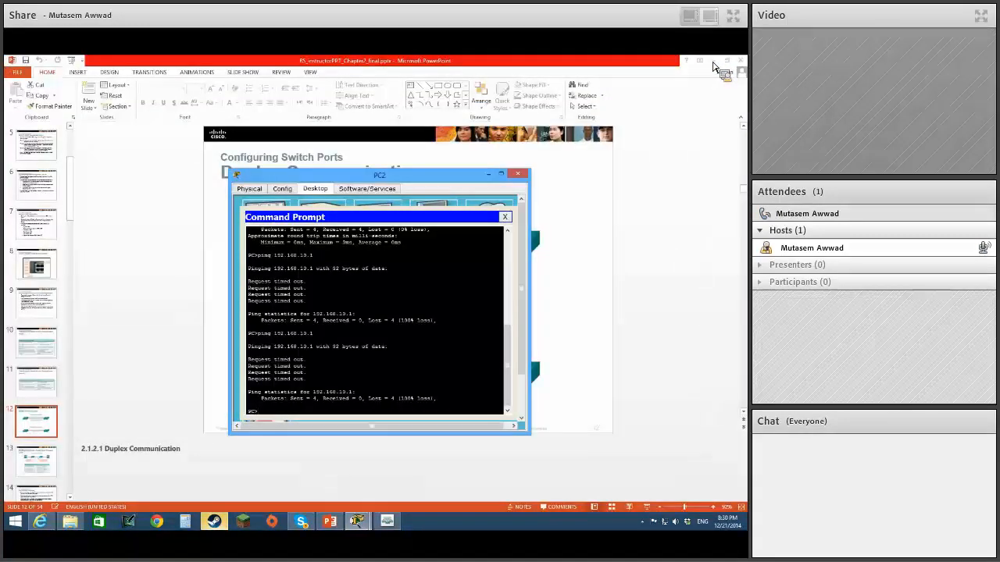
{"action": "left_click", "coordinate": [528, 175]}
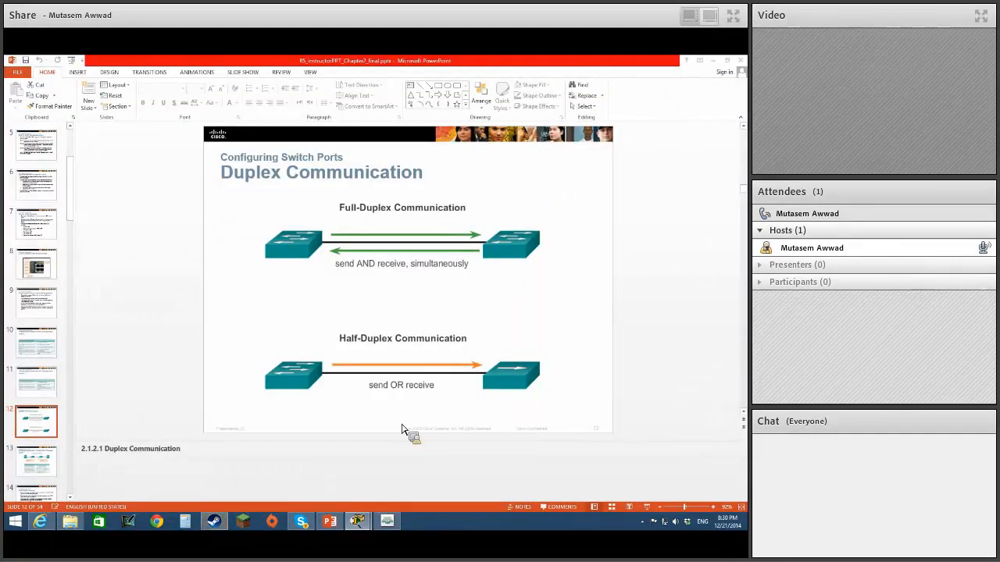
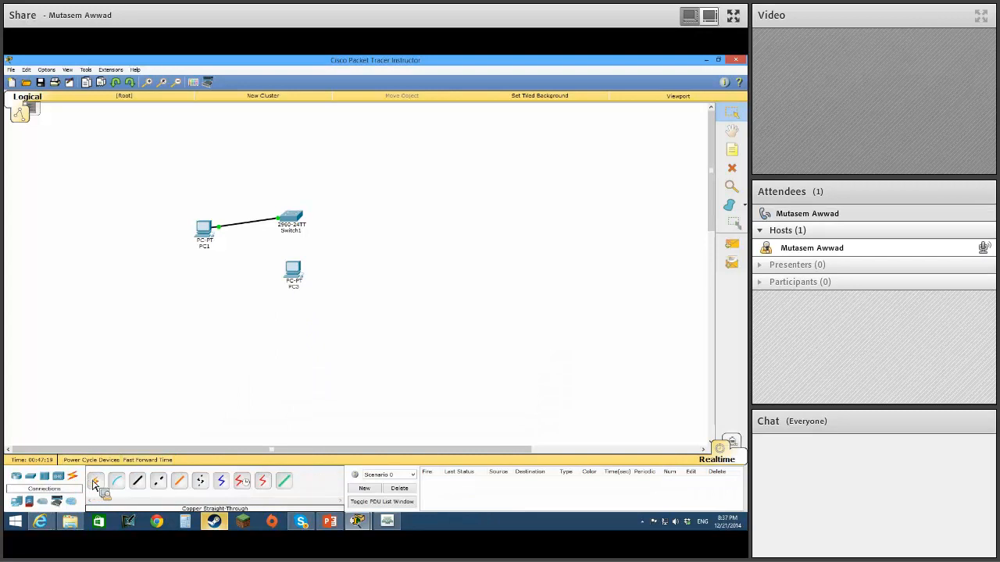
Connect PC3 to Switch1's FastEthernet0/2 port with a copper straight-through cable.
{"action": "left_click", "coordinate": [137, 480]}
{"action": "left_click", "coordinate": [309, 286]}
{"action": "left_click", "coordinate": [293, 224]}
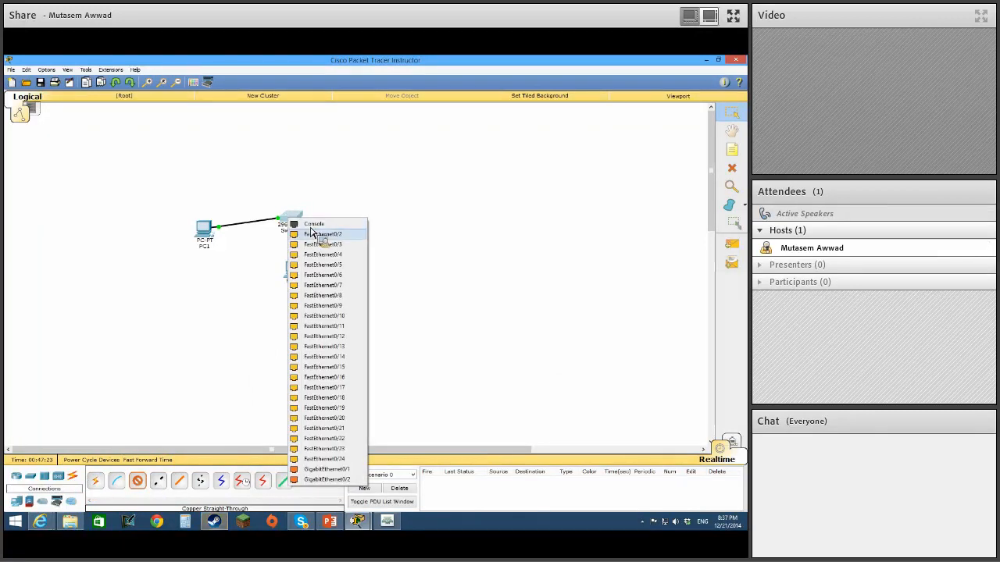
{"action": "left_click", "coordinate": [324, 235]}
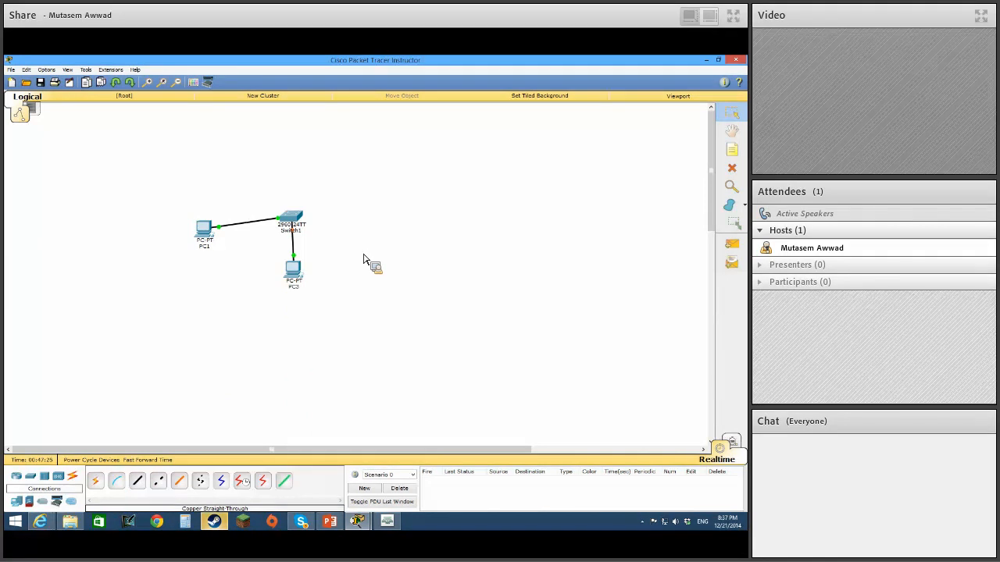
Give PC3 the static IP address 192.168.10.2 with the default subnet mask 255.255.255.0.
{"action": "left_click", "coordinate": [294, 269]}
{"action": "left_click", "coordinate": [315, 188]}
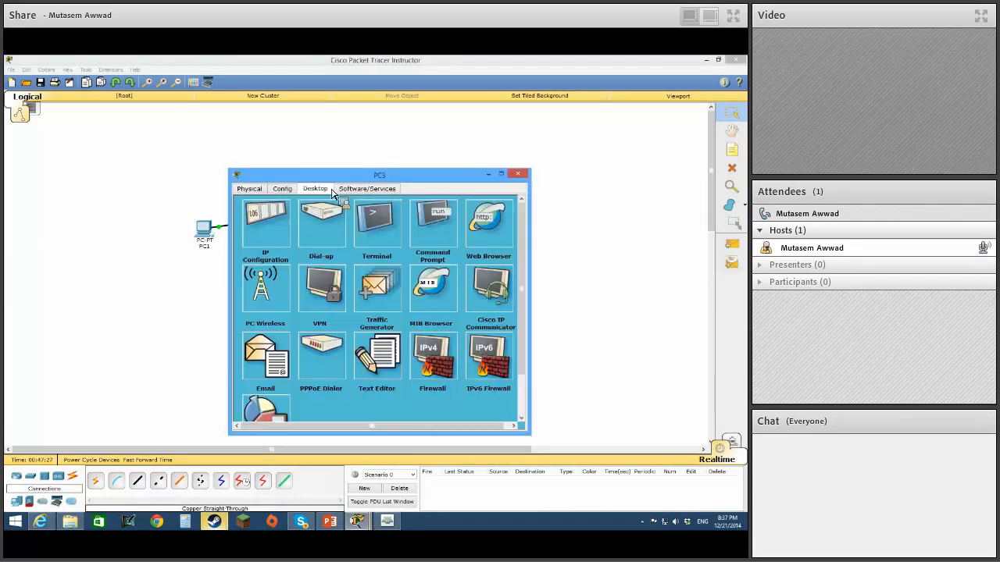
{"action": "left_click", "coordinate": [273, 224]}
{"action": "left_click", "coordinate": [422, 241]}
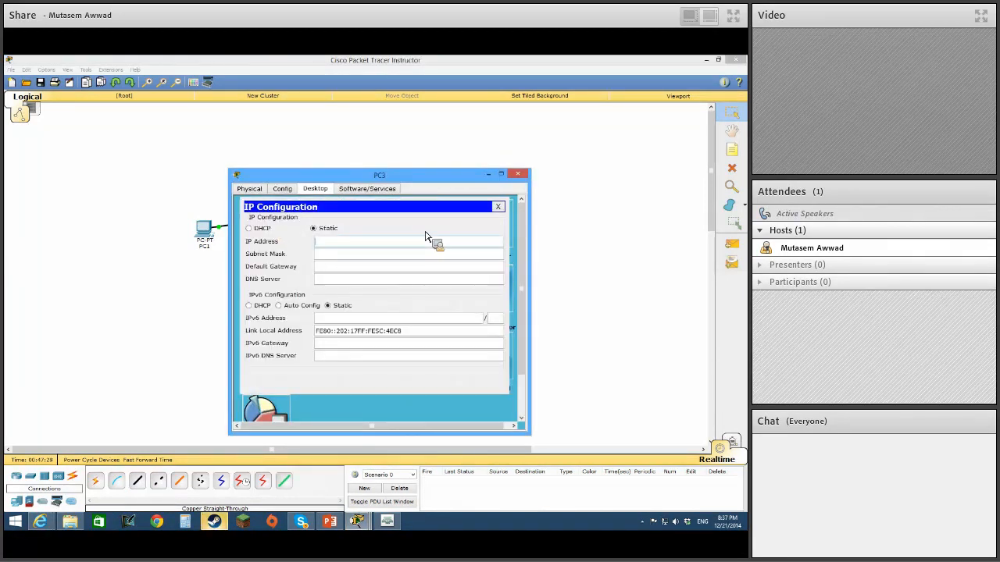
{"action": "type", "text": "192.168"}
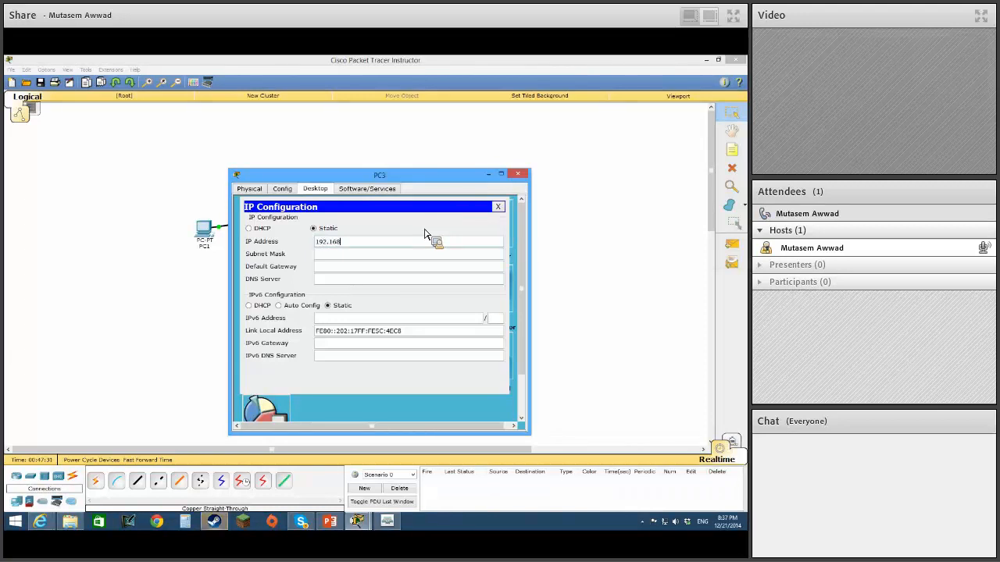
{"action": "type", "text": ".10."}
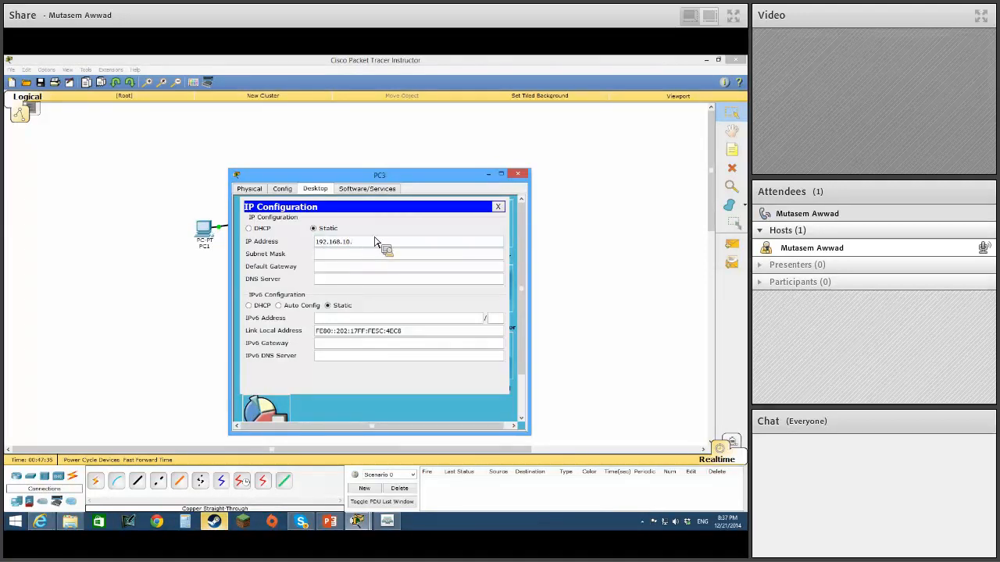
{"action": "type", "text": "2"}
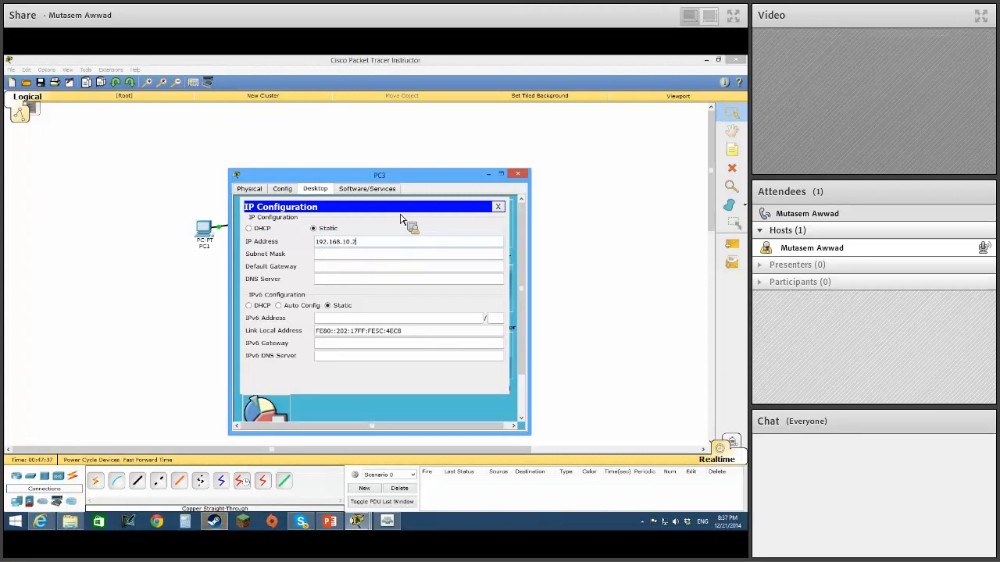
{"action": "key", "text": "Tab"}
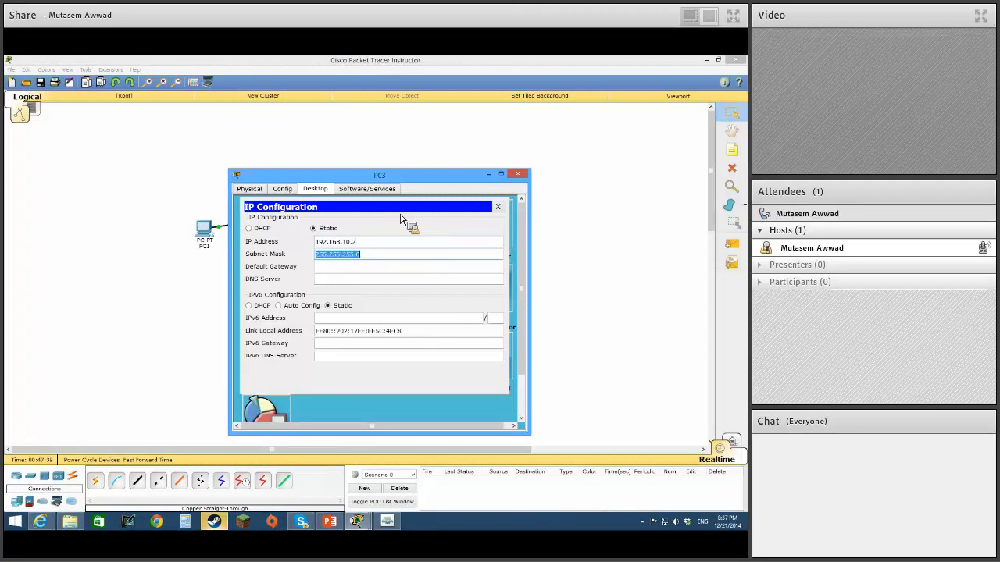
{"action": "left_click", "coordinate": [498, 208]}
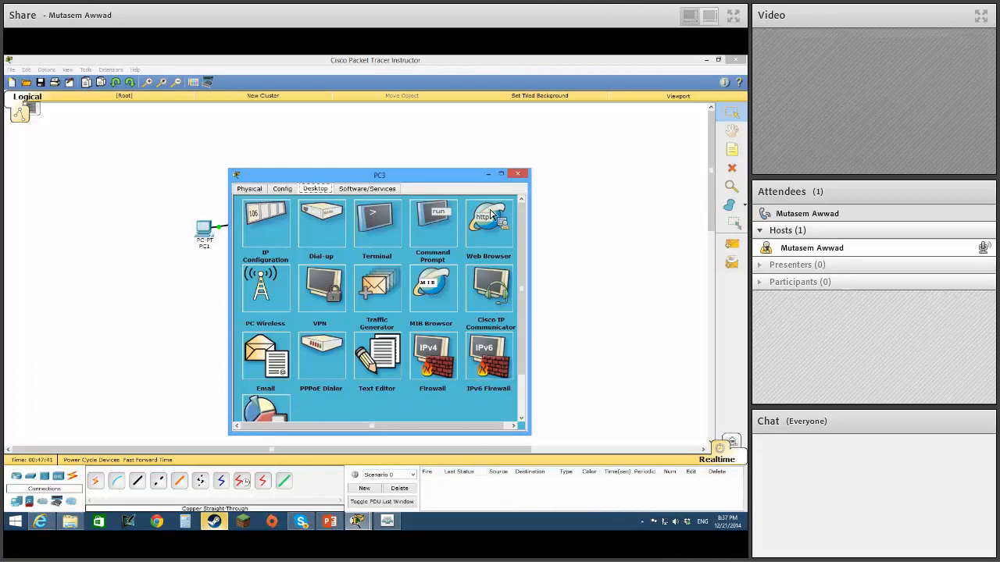
Open Switch1's command line and enter privileged mode with en and the enable password.
{"action": "left_click_drag", "start_coordinate": [431, 185], "coordinate": [575, 200]}
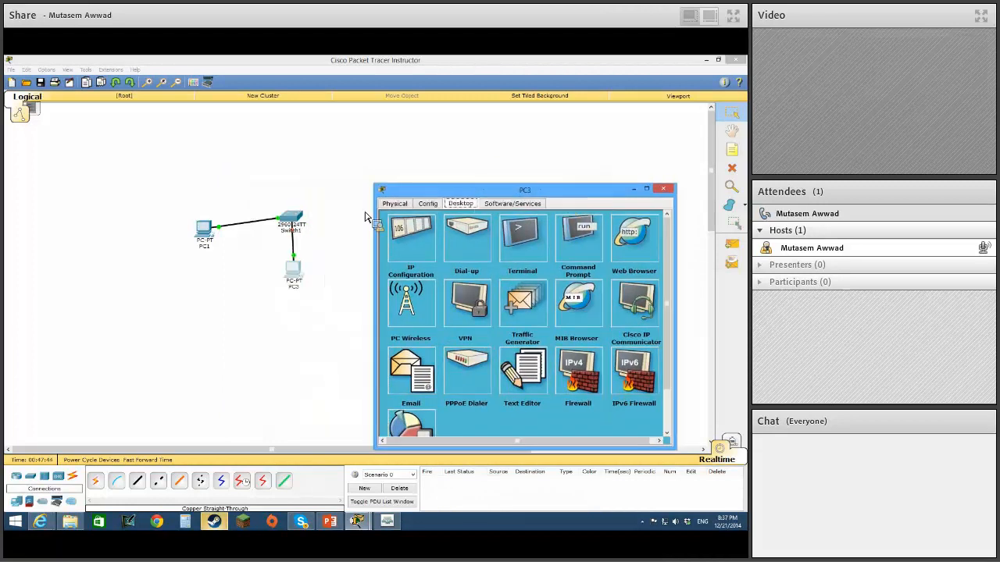
{"action": "left_click", "coordinate": [296, 222]}
{"action": "left_click", "coordinate": [296, 222]}
{"action": "left_click_drag", "start_coordinate": [351, 181], "coordinate": [474, 147]}
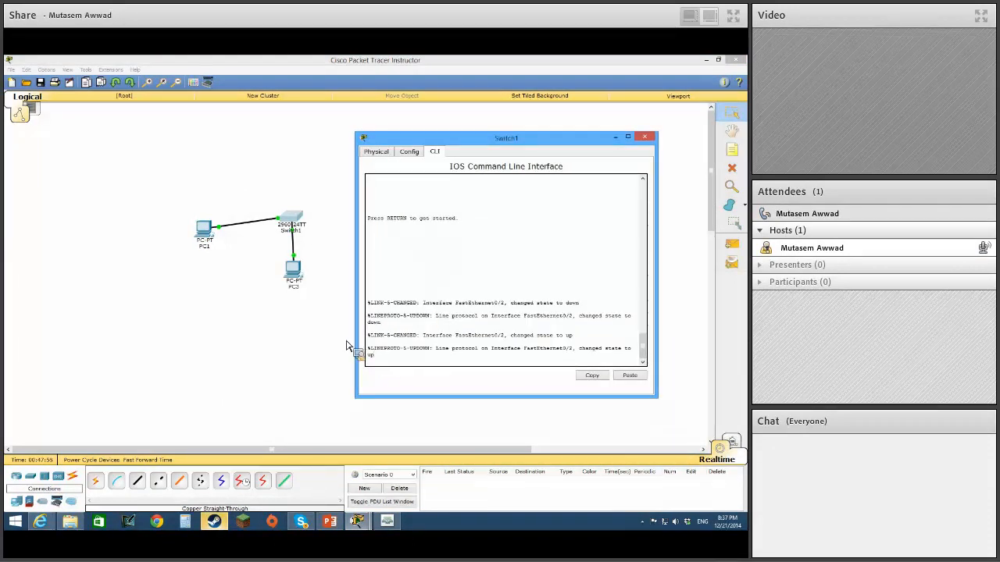
{"action": "key", "text": "Return"}
{"action": "type", "text": "en"}
{"action": "key", "text": "Return"}
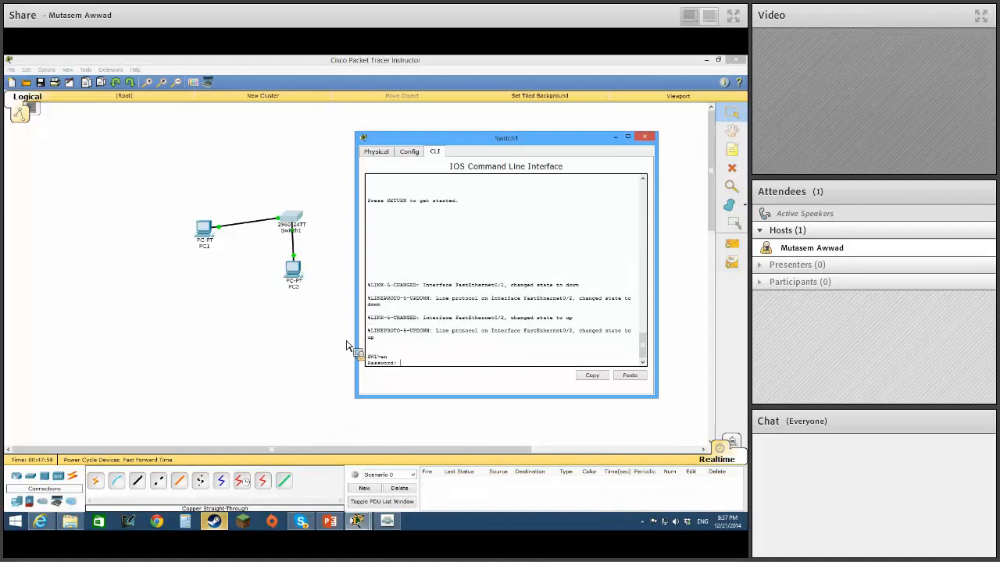
{"action": "key", "text": "Return"}
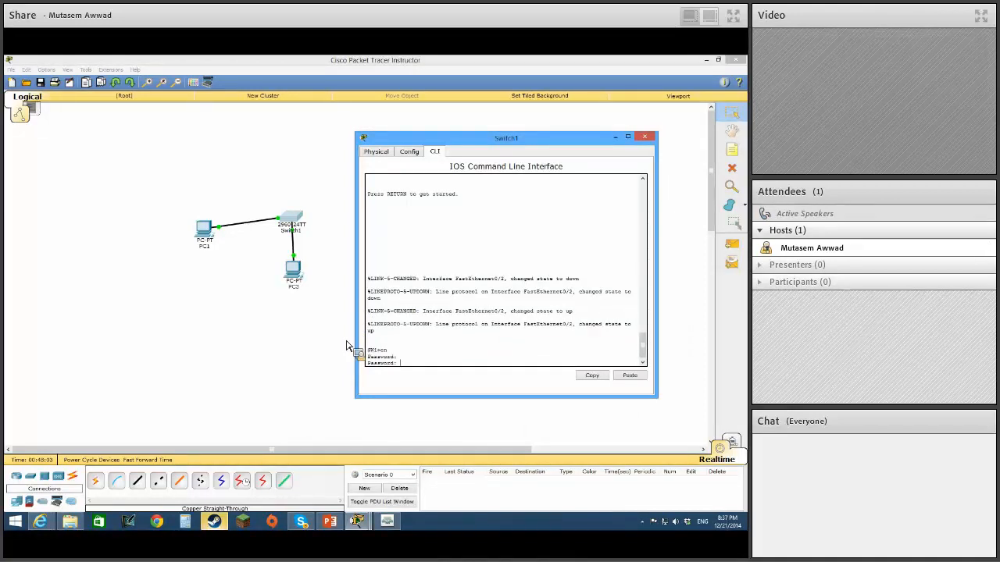
{"action": "key", "text": "Return"}
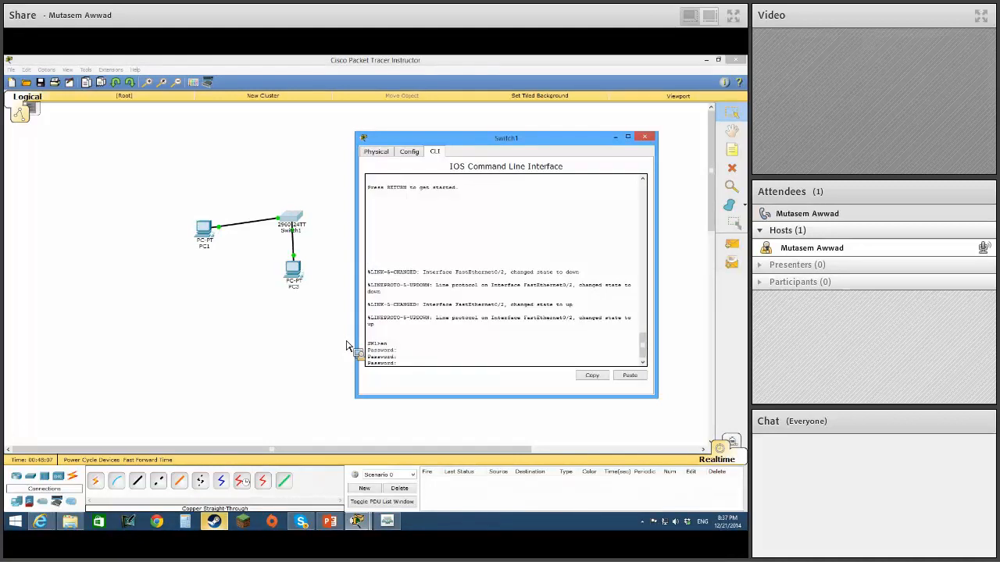
{"action": "key", "text": "Return"}
Enter global configuration mode on Switch1 and set interface fa0/2 to switchport mode access.
{"action": "type", "text": "config t"}
{"action": "key", "text": "Return"}
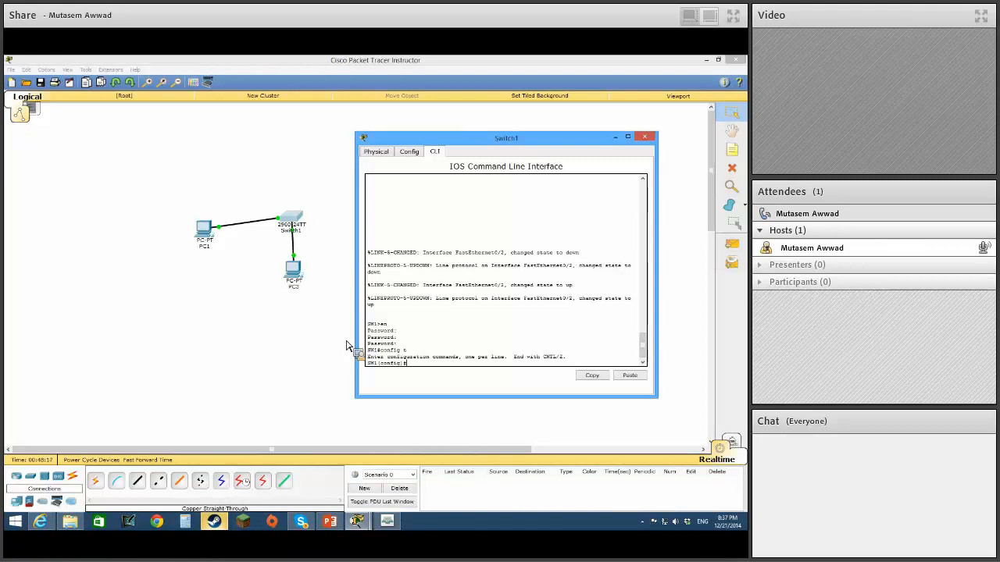
{"action": "type", "text": "int fa0/2"}
{"action": "key", "text": "Return"}
{"action": "type", "text": "switchport mode ac"}
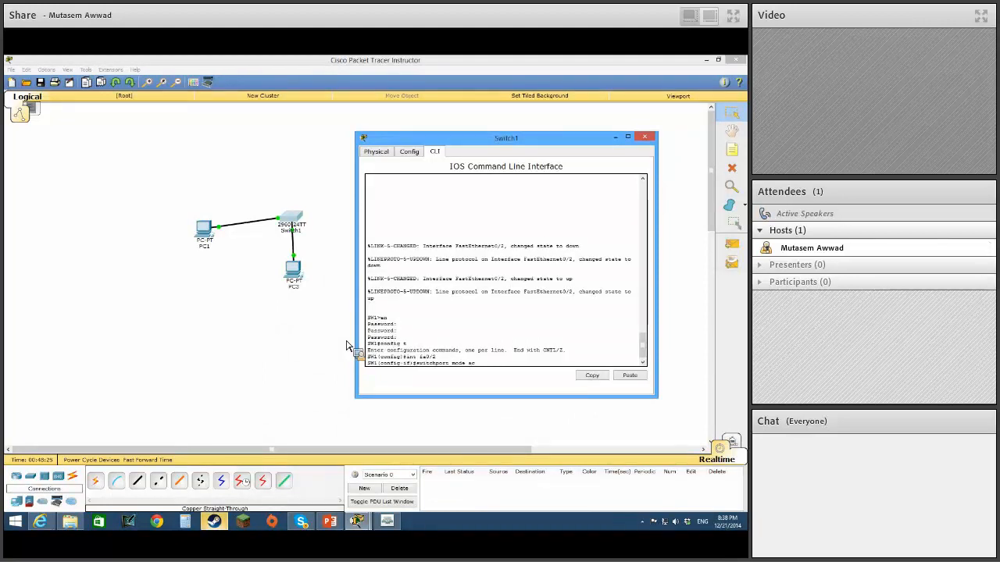
{"action": "type", "text": "cess"}
{"action": "key", "text": "Return"}
Assign Switch1's fa0/2 port to access VLAN 99 and exit the interface configuration.
{"action": "type", "text": "sw"}
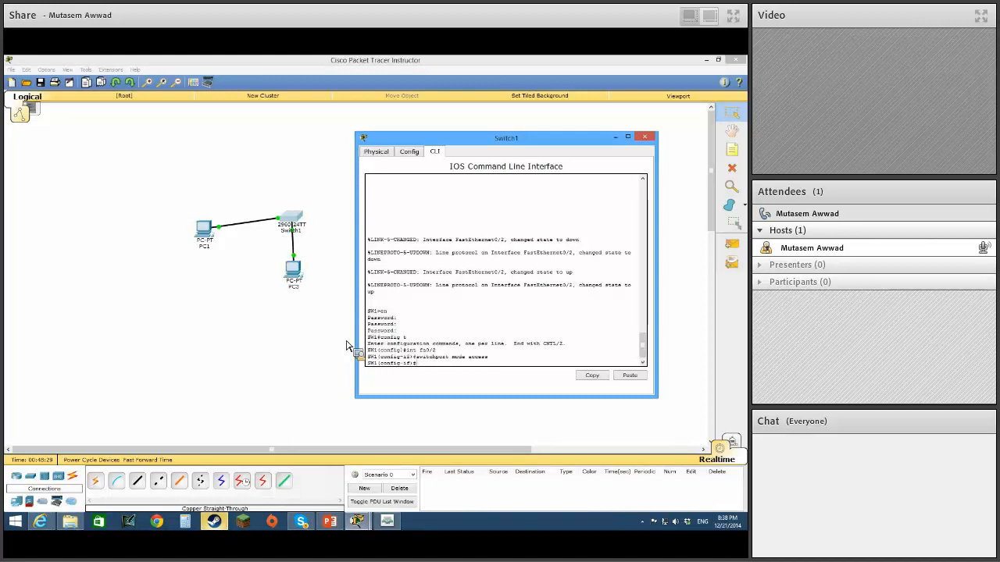
{"action": "type", "text": "itchport"}
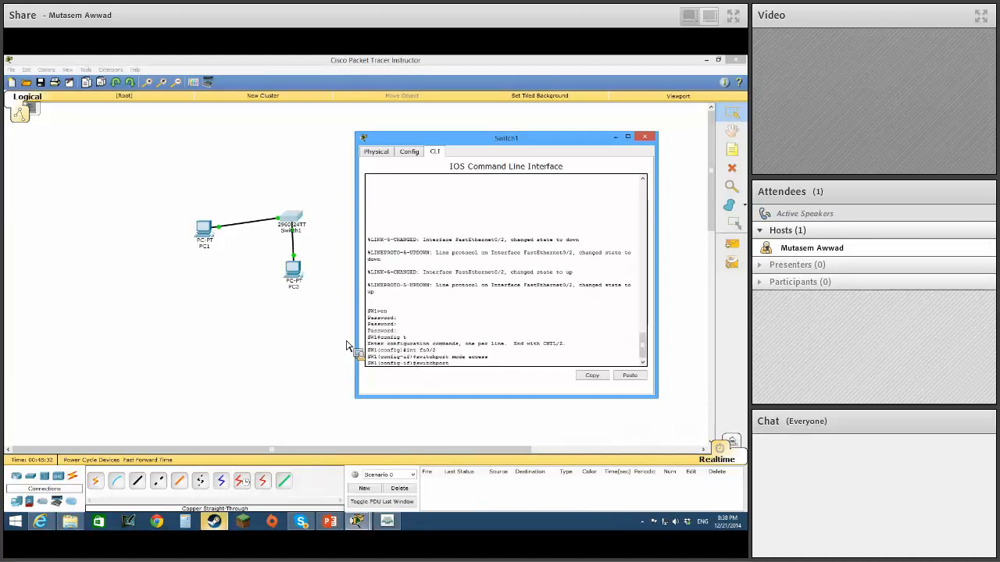
{"action": "type", "text": " access vlan 99"}
{"action": "key", "text": "Return"}
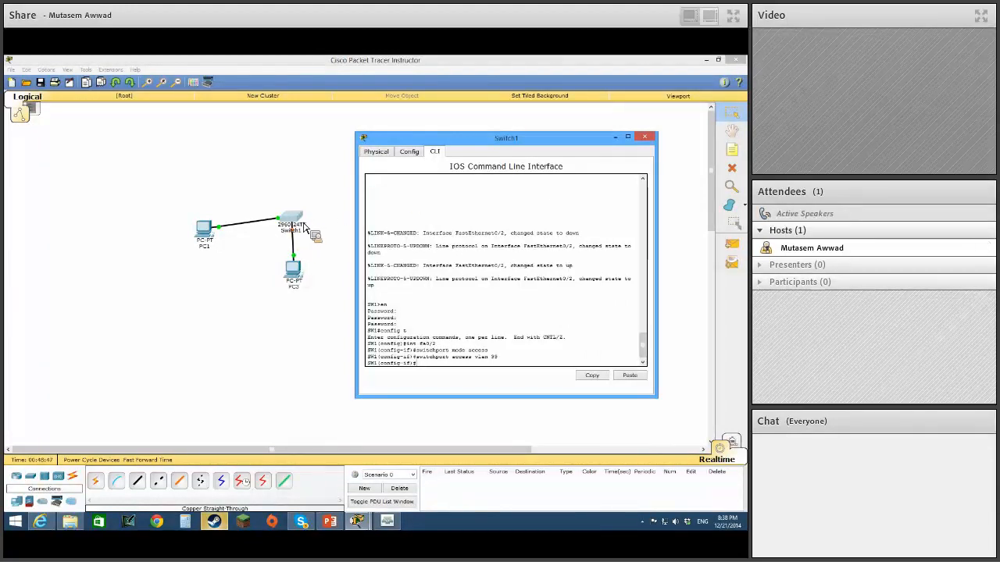
{"action": "left_click", "coordinate": [615, 139]}
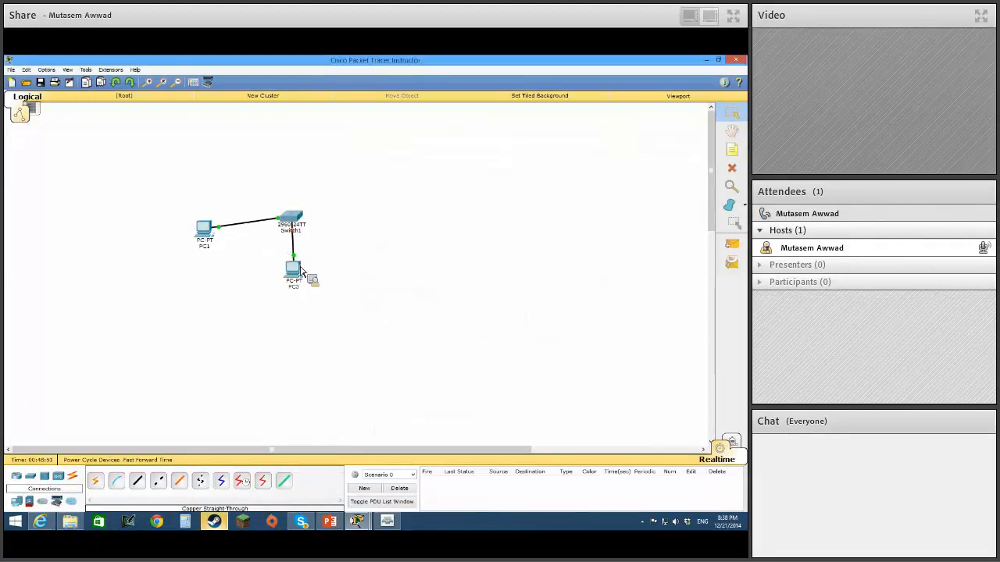
{"action": "left_click", "coordinate": [293, 225]}
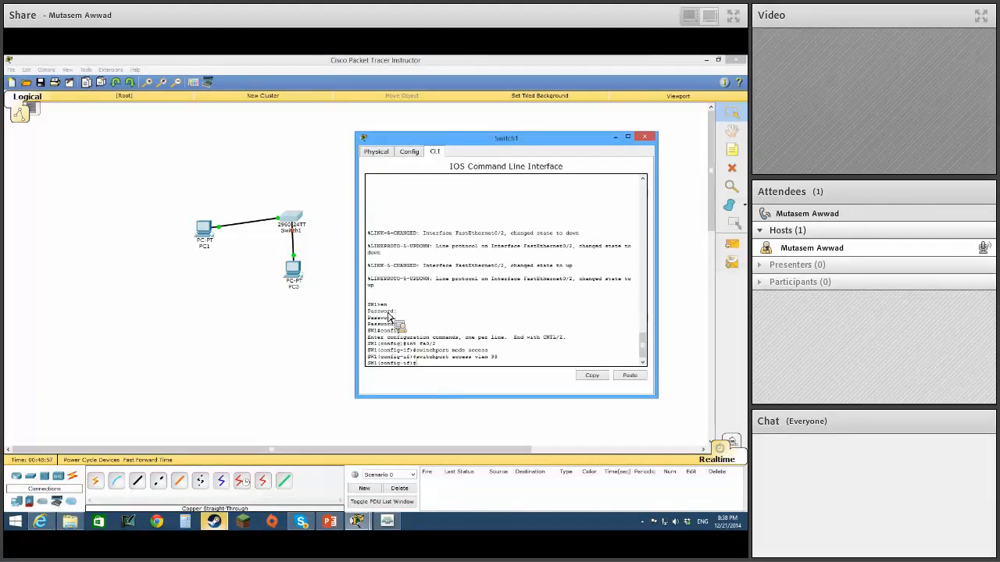
{"action": "type", "text": "it"}
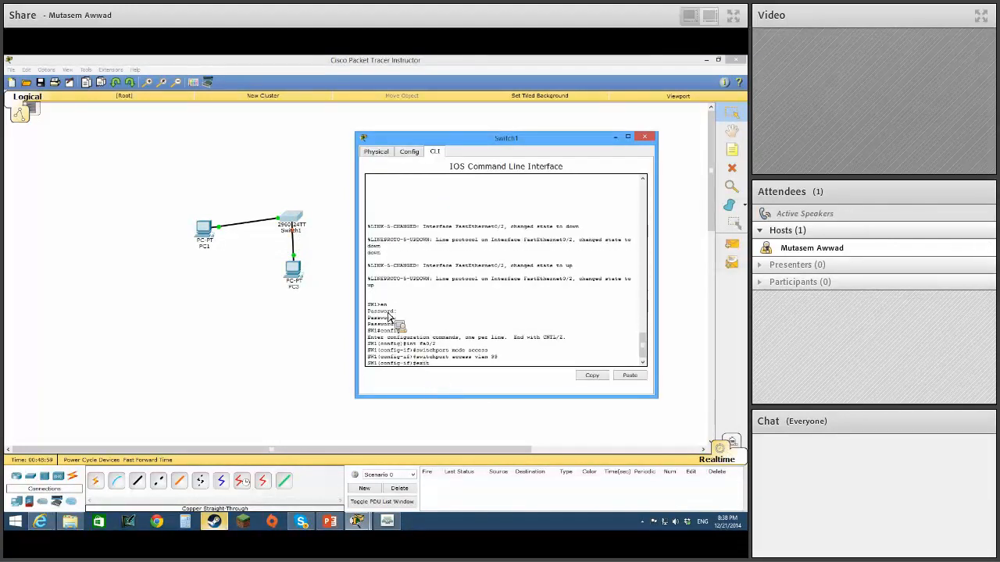
{"action": "key", "text": "Return"}
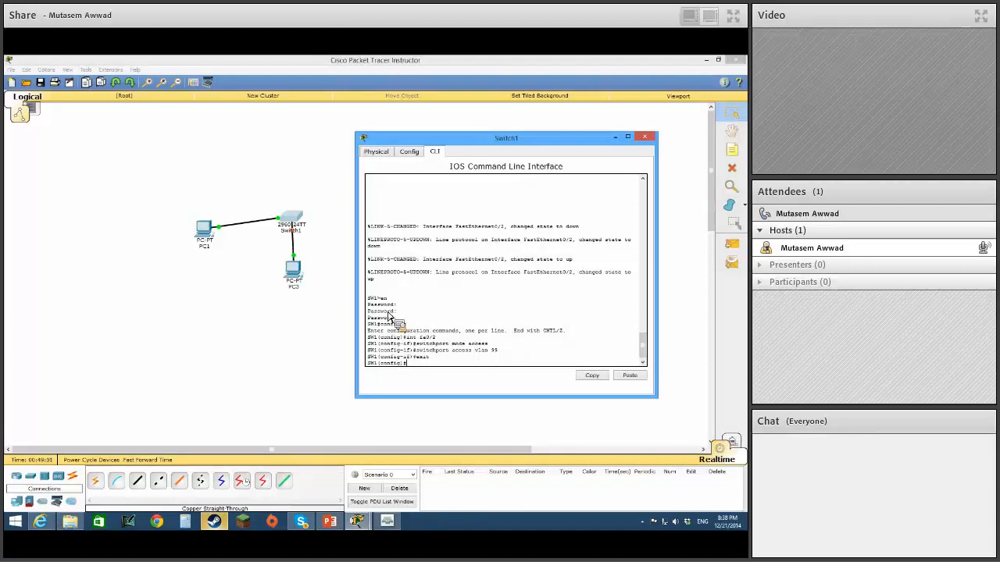
Telnet to 192.168.10.3 from PC3's command prompt and log in to privileged mode with the line and enable passwords.
{"action": "left_click", "coordinate": [311, 267]}
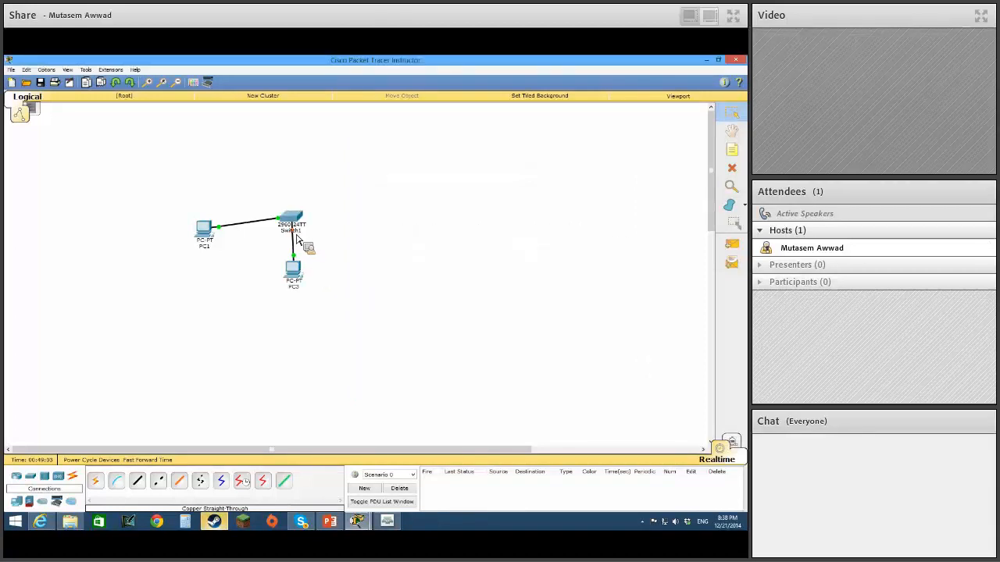
{"action": "left_click", "coordinate": [295, 270]}
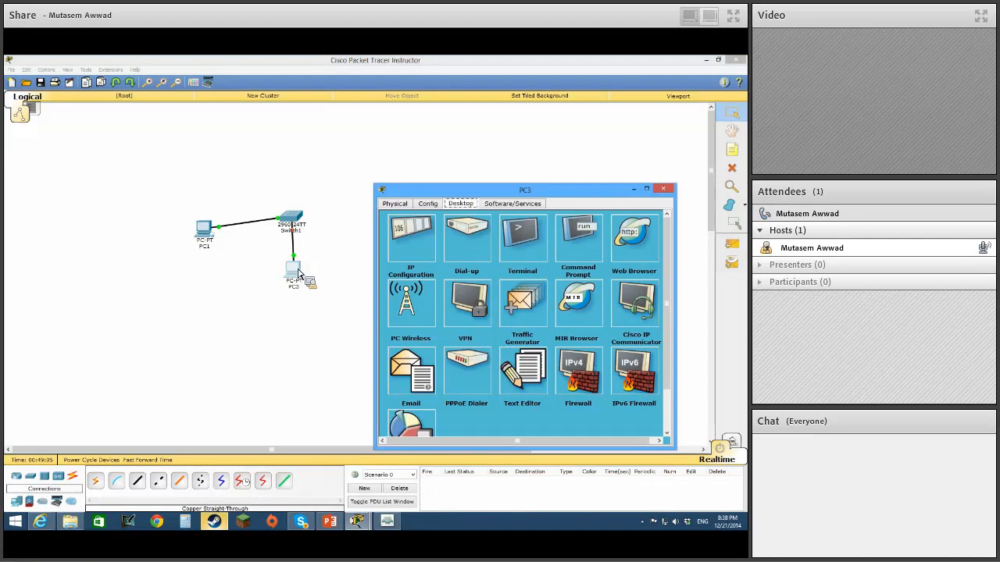
{"action": "left_click", "coordinate": [581, 238]}
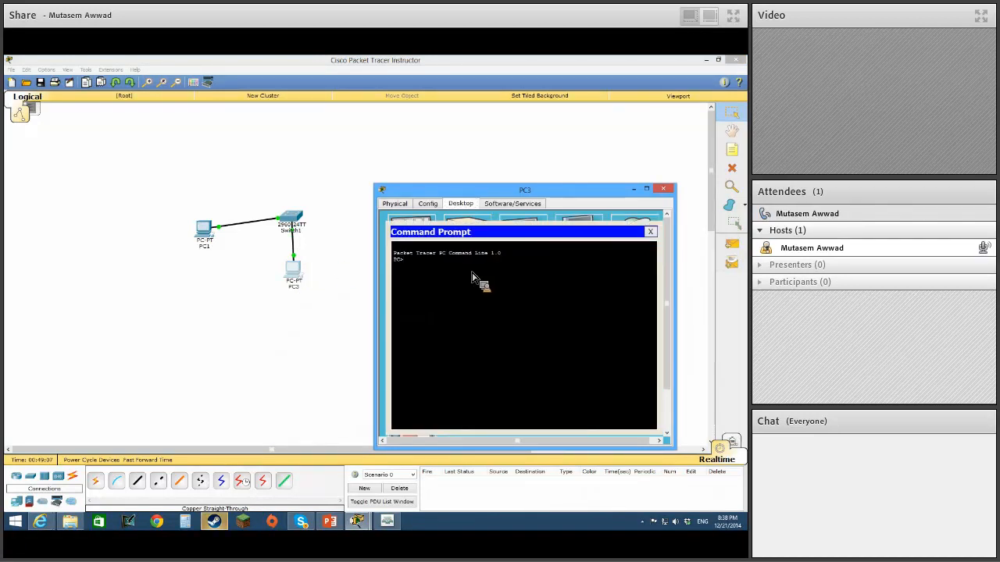
{"action": "type", "text": "ping 192.1"}
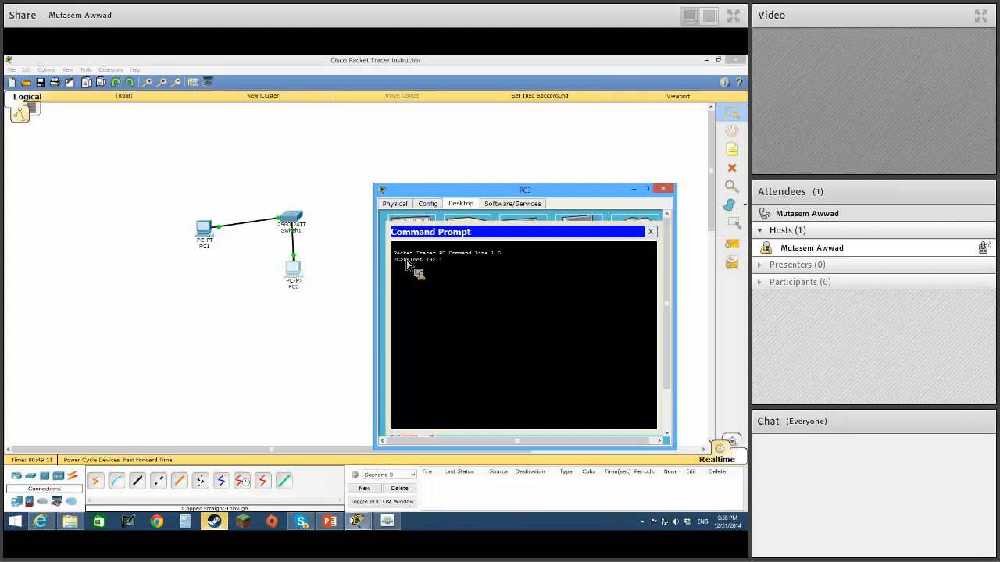
{"action": "type", "text": "68.10"}
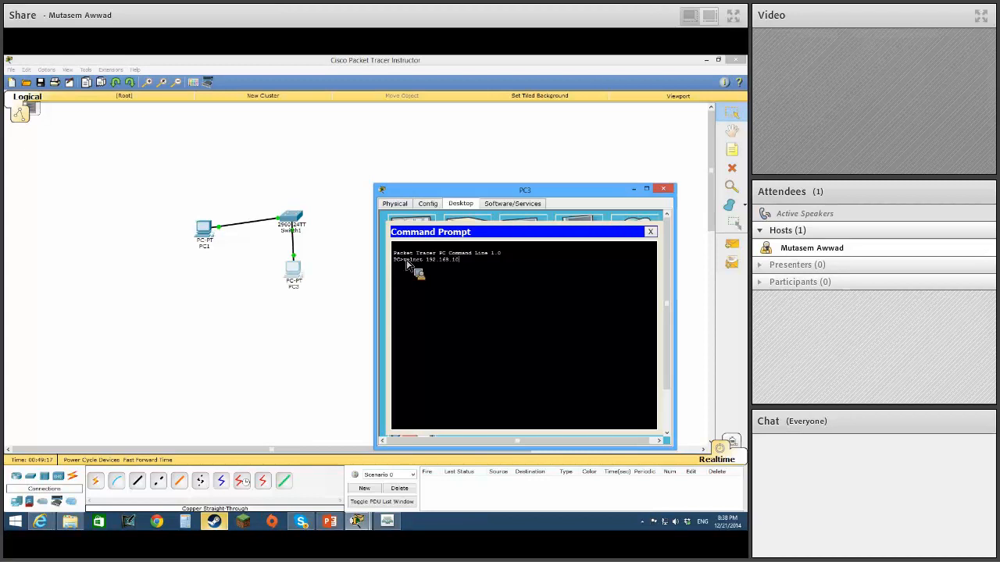
{"action": "type", "text": ".3"}
{"action": "key", "text": "Return"}
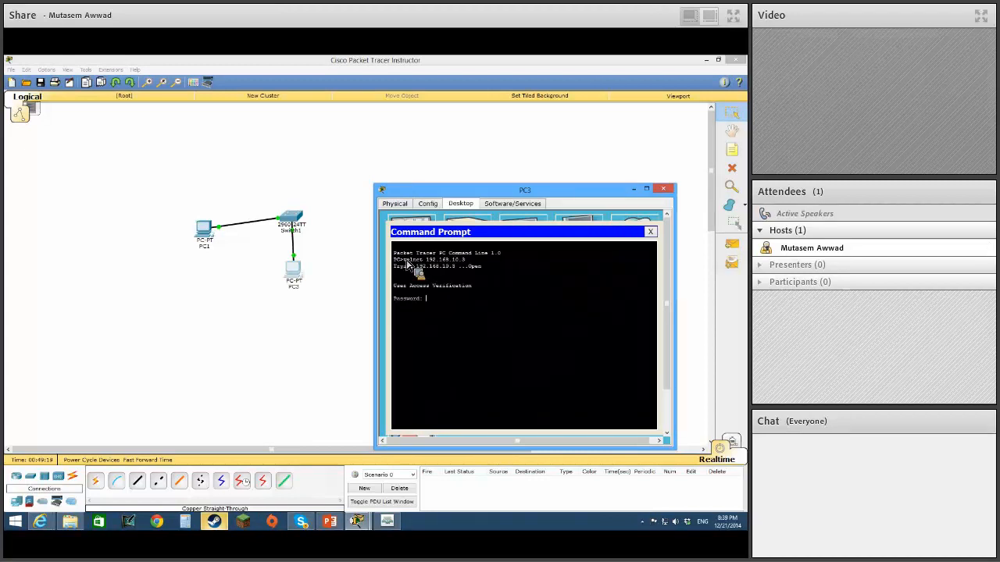
{"action": "type", "text": "cisco"}
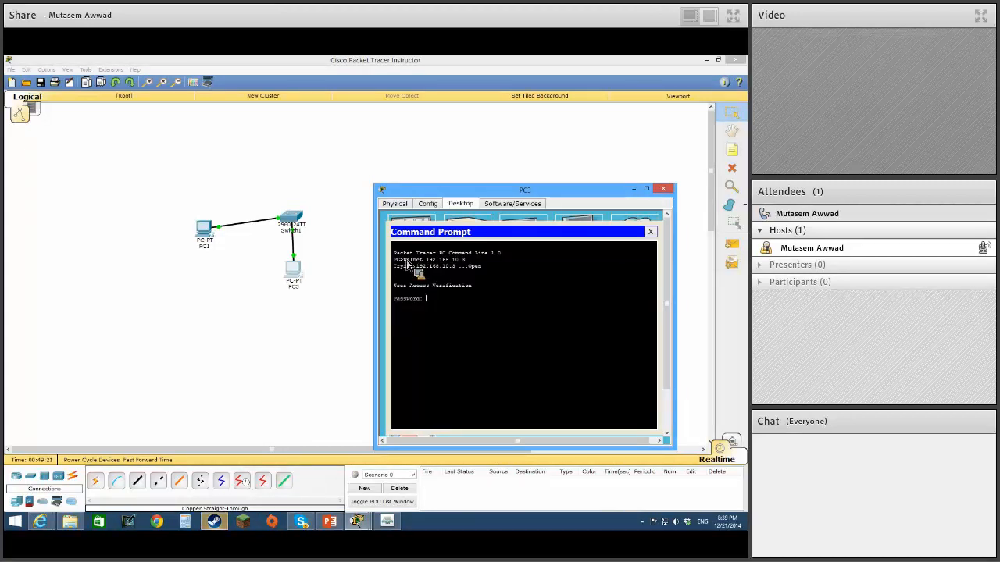
{"action": "key", "text": "Return"}
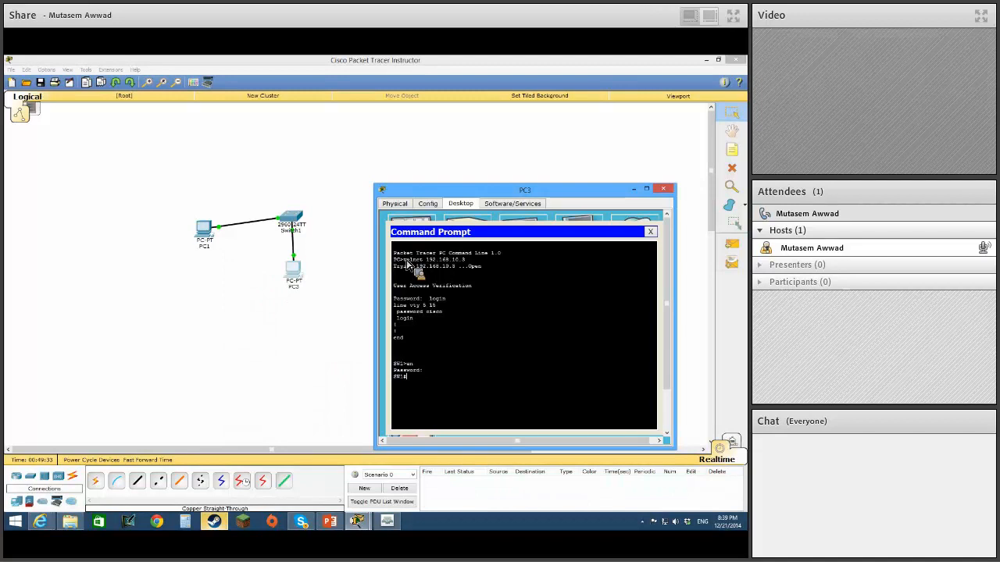
Display the switch's VLAN table with sh vlan in PC3's Telnet session and review the port assignments.
{"action": "type", "text": "lan"}
{"action": "key", "text": "Return"}
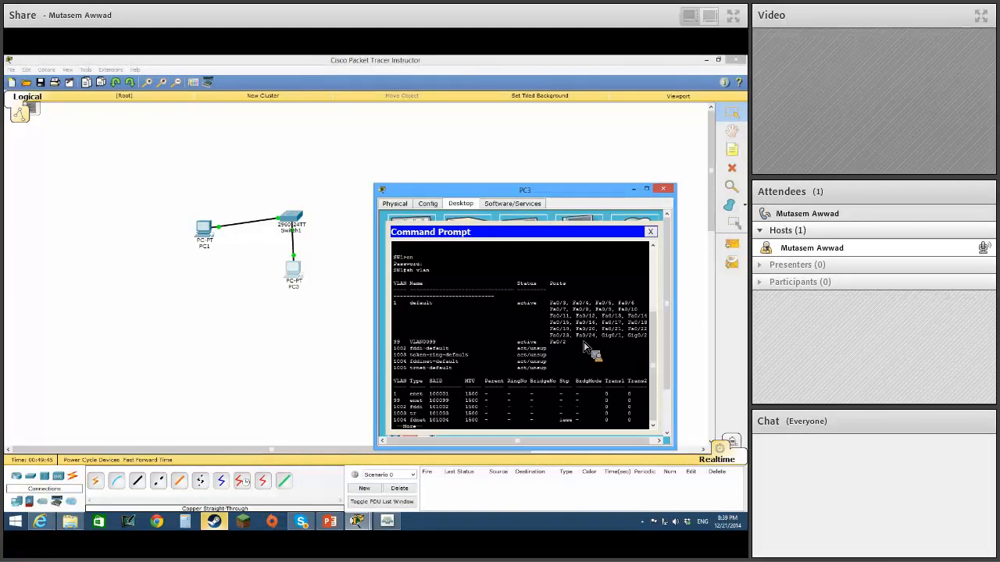
{"action": "left_click", "coordinate": [273, 235]}
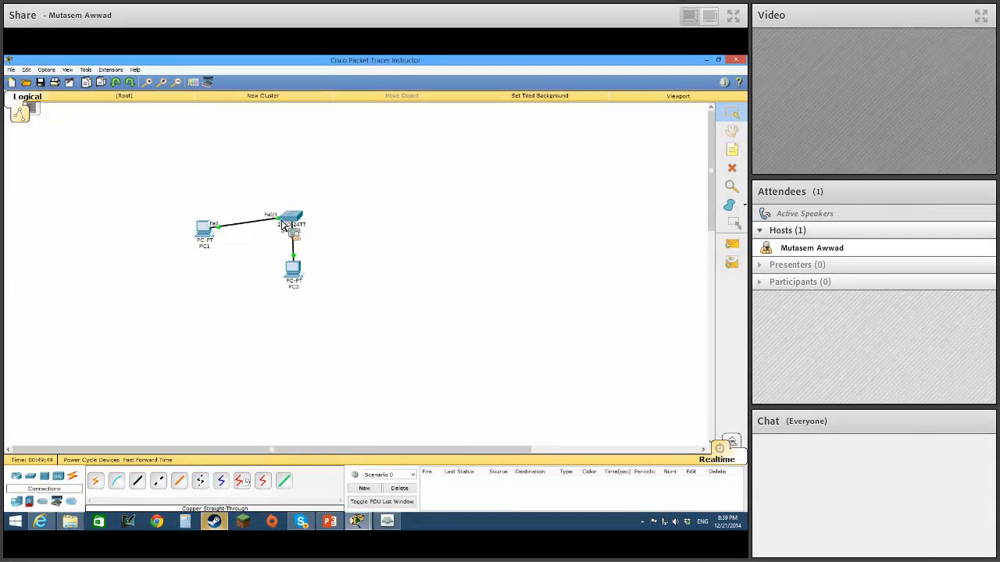
{"action": "left_click", "coordinate": [295, 225]}
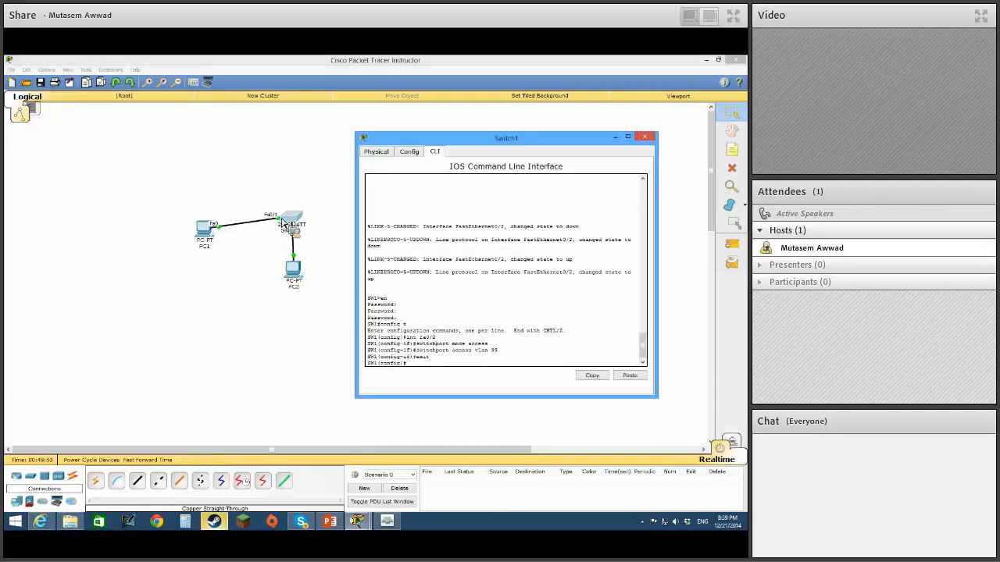
{"action": "left_click", "coordinate": [294, 271]}
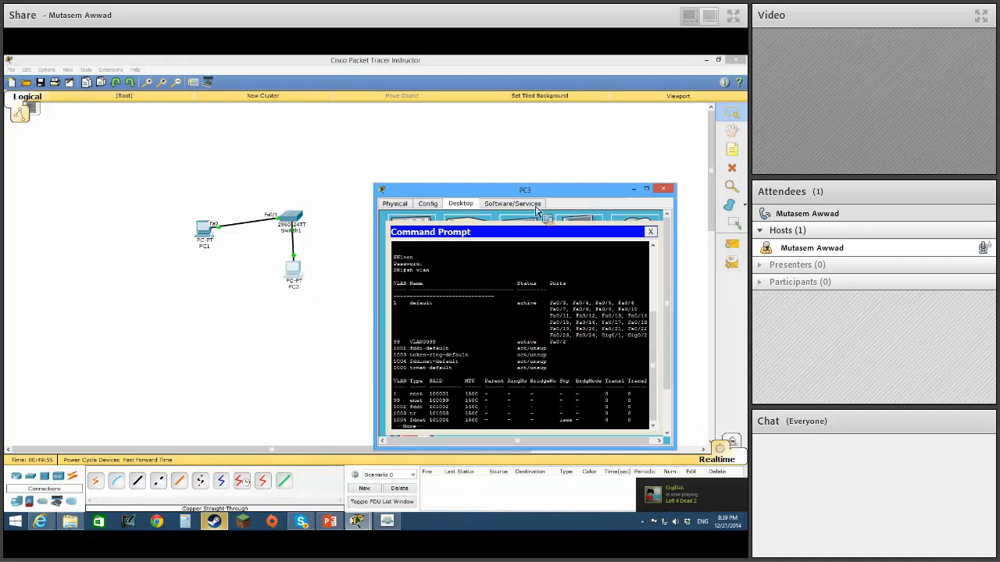
Enter global configuration mode in PC3's Telnet session and set interface fa0/1 to switchport mode access.
{"action": "left_click_drag", "start_coordinate": [539, 190], "coordinate": [540, 138]}
{"action": "key", "text": "space"}
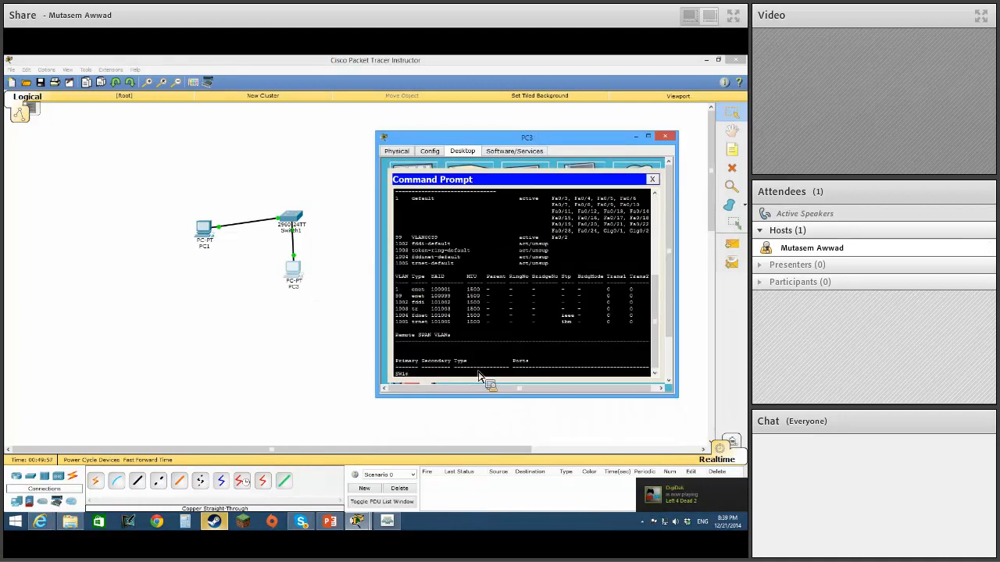
{"action": "type", "text": "config t"}
{"action": "key", "text": "Return"}
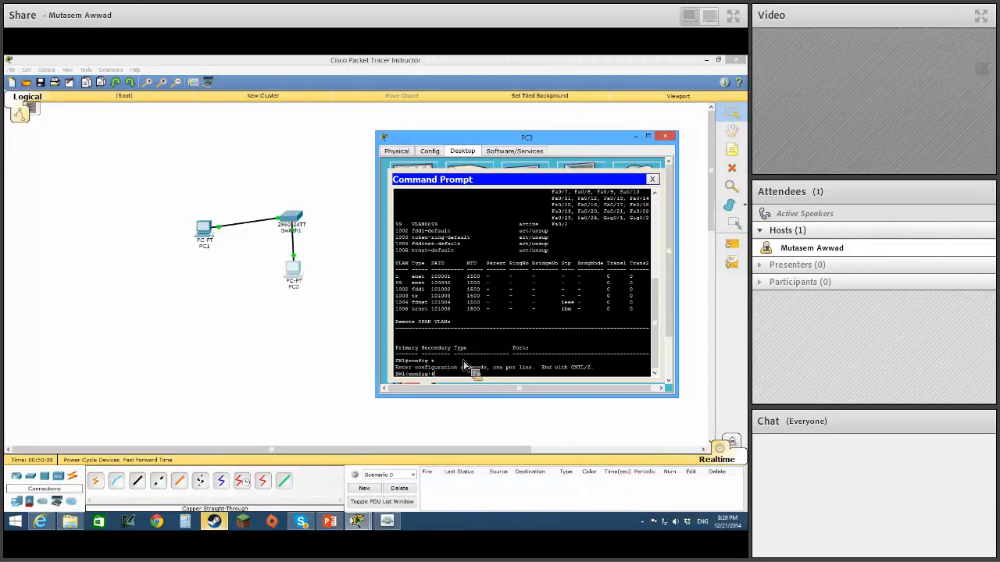
{"action": "type", "text": "int fa0"}
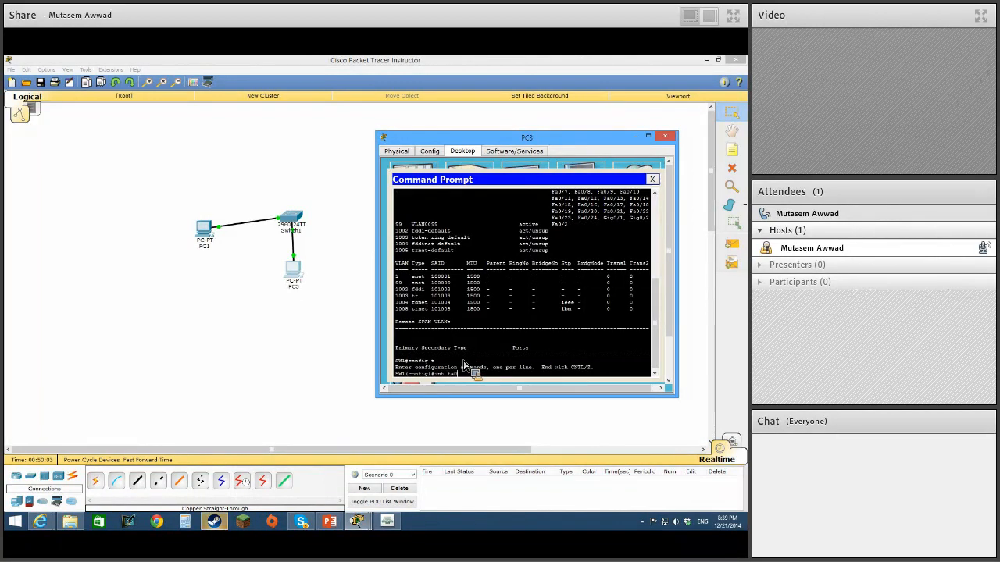
{"action": "type", "text": "/1"}
{"action": "key", "text": "Return"}
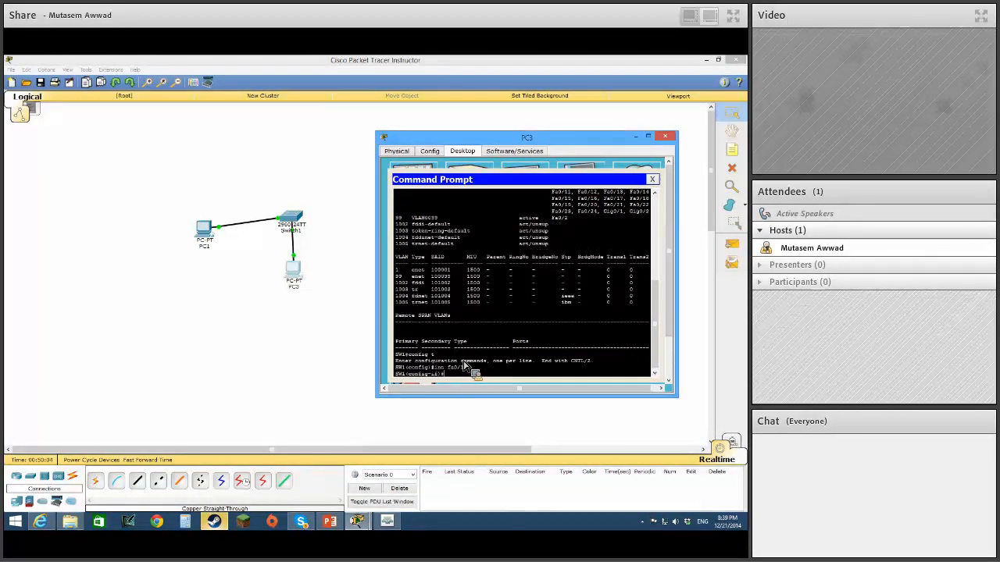
{"action": "type", "text": "switc"}
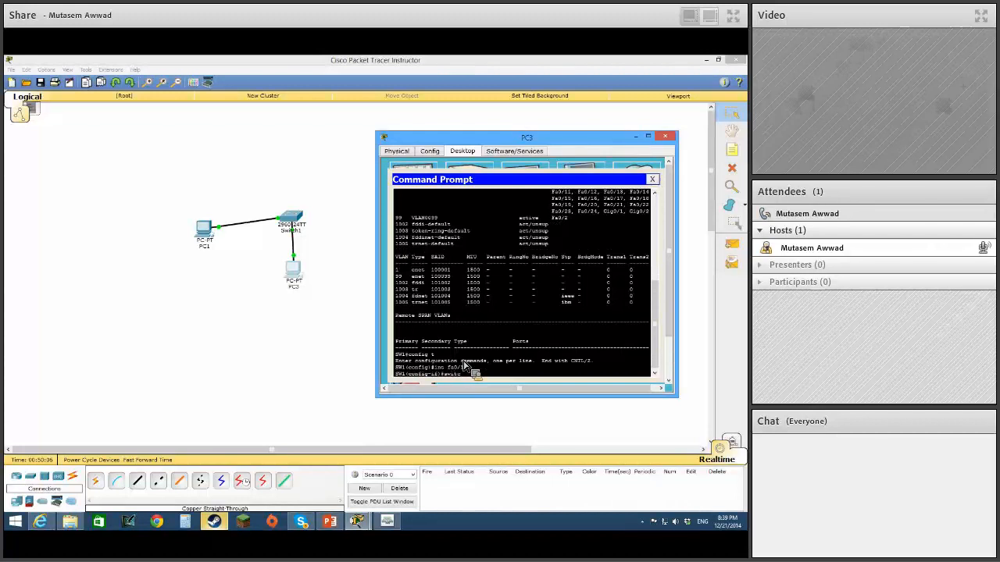
{"action": "type", "text": "hport mod"}
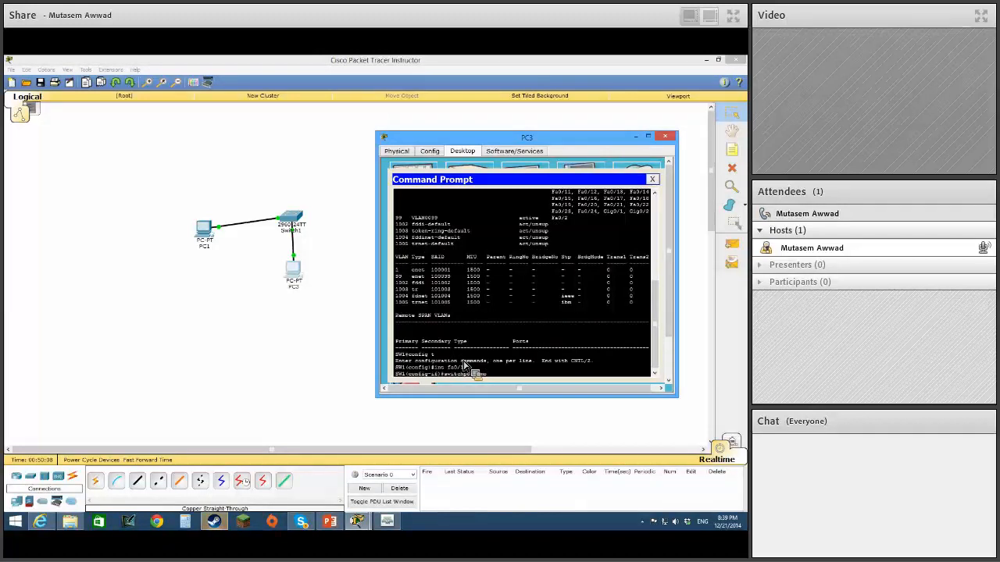
{"action": "type", "text": "e access"}
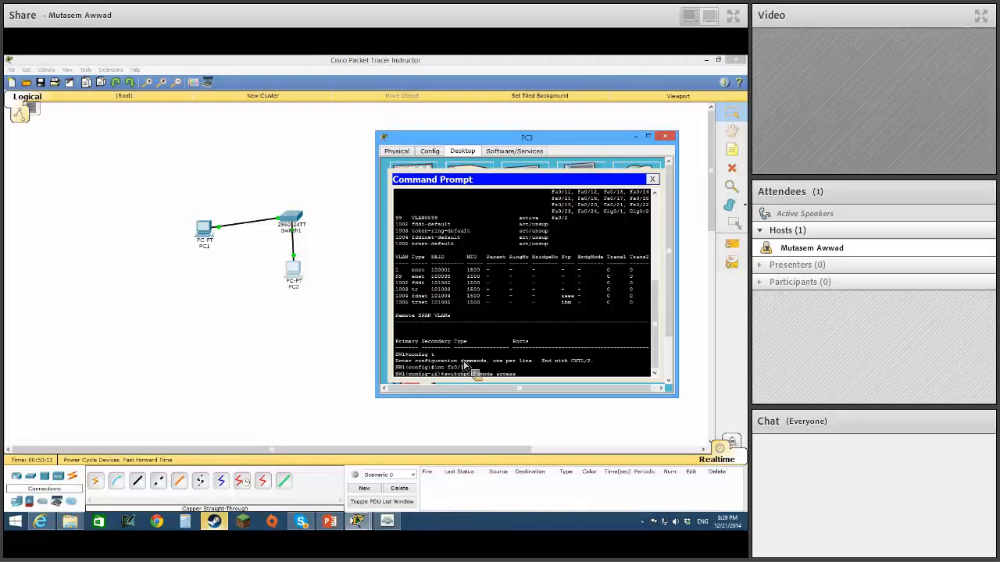
{"action": "key", "text": "Return"}
Assign the switch's fa0/1 port to access VLAN 99.
{"action": "type", "text": "switchp"}
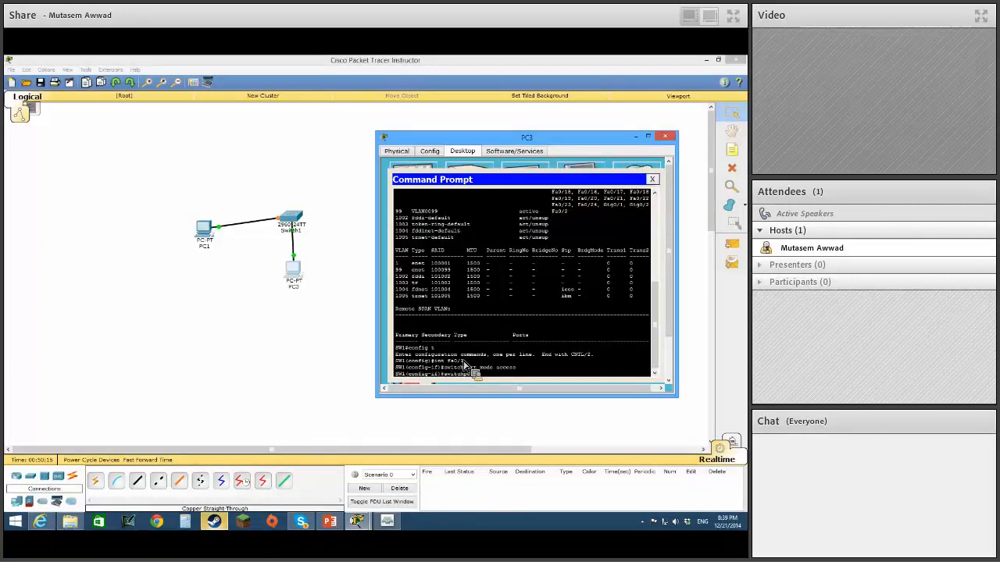
{"action": "type", "text": "ort access vlan 99"}
{"action": "key", "text": "Return"}
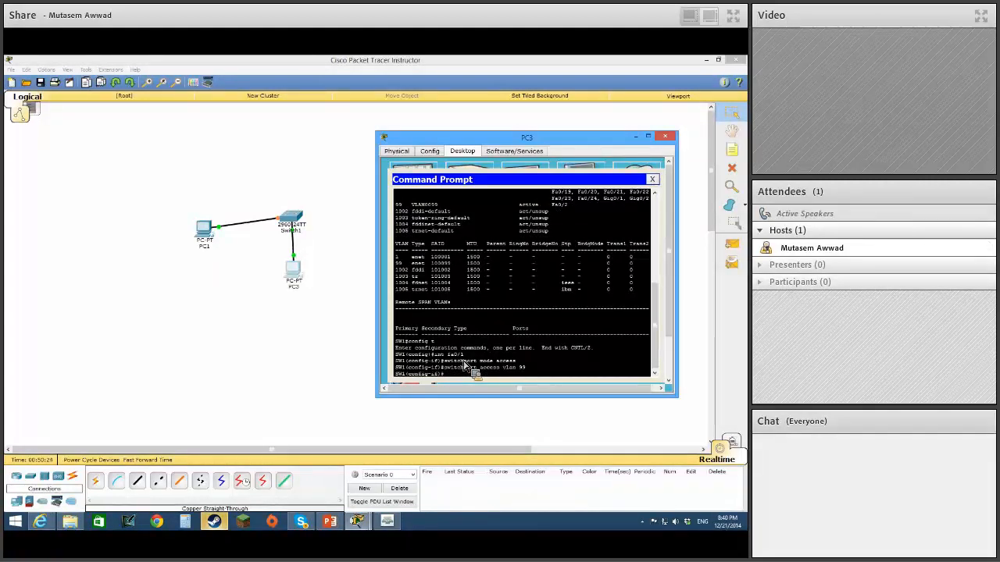
Leave configuration mode, check the port assignments with sh vlan, and close PC3's command prompt.
{"action": "key", "text": "ctrl+z"}
{"action": "key", "text": "Return"}
{"action": "type", "text": "sh vlan"}
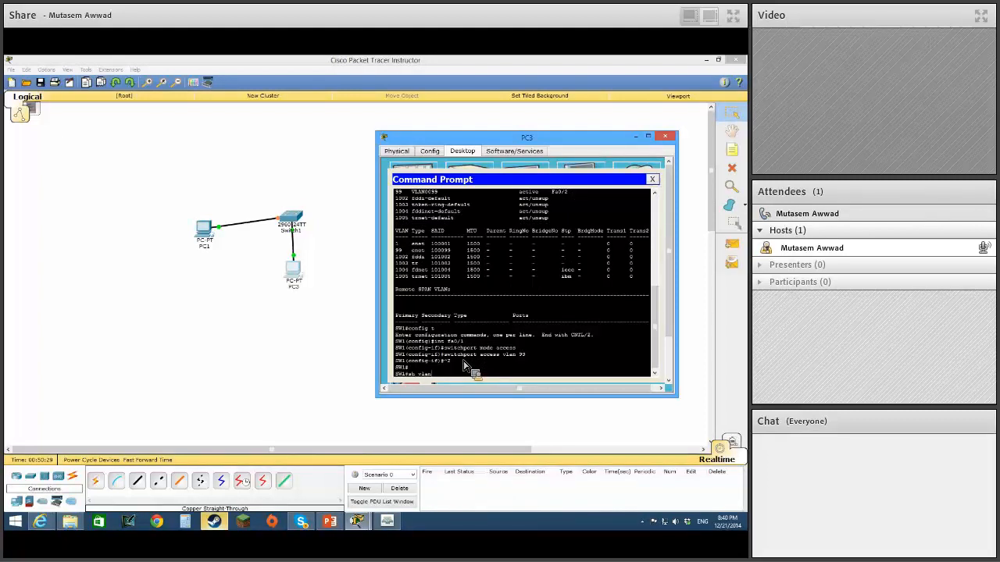
{"action": "key", "text": "Return"}
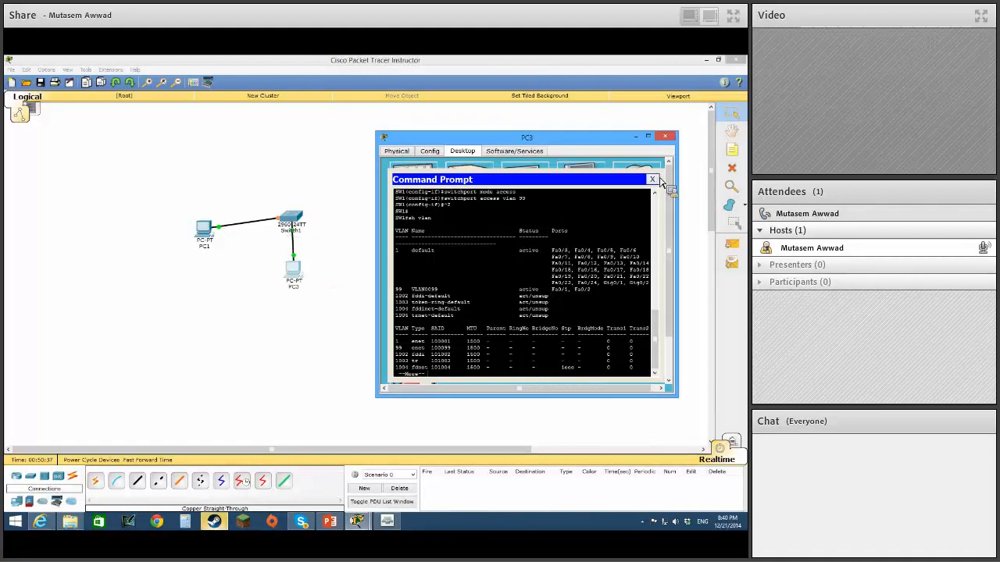
{"action": "left_click_drag", "start_coordinate": [527, 145], "coordinate": [534, 126]}
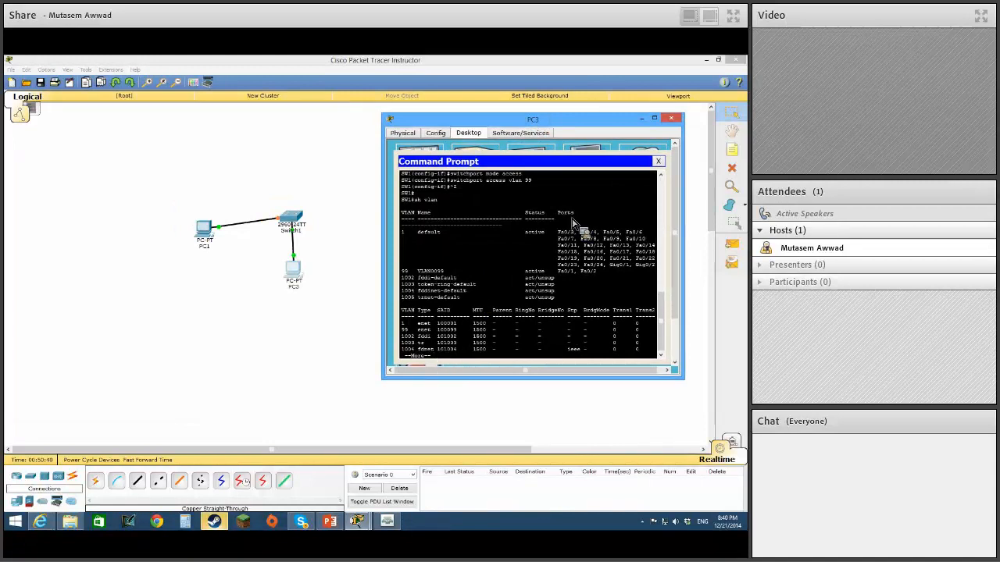
{"action": "left_click", "coordinate": [658, 162]}
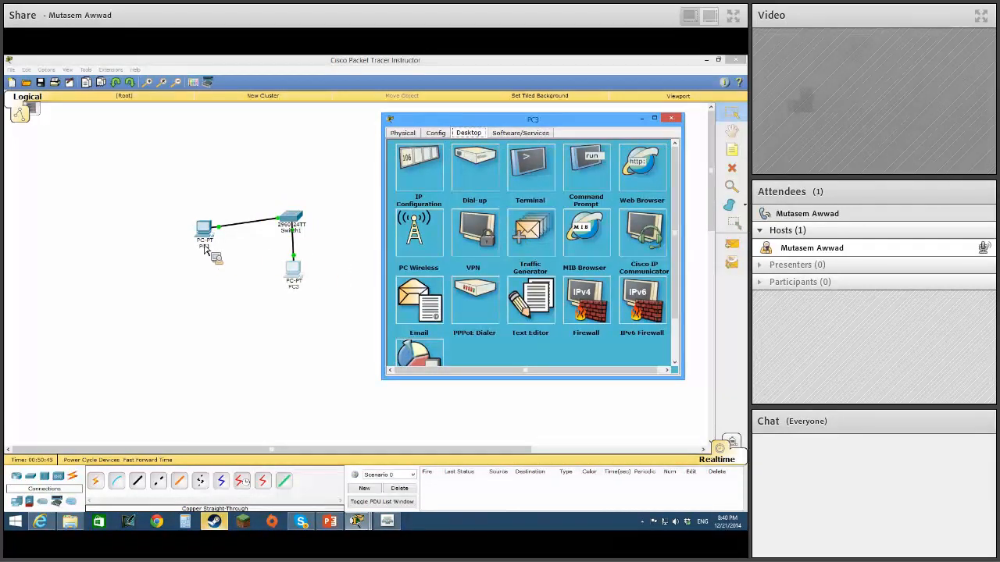
Connect a console cable from PC1's RS 232 port to Switch1's console port.
{"action": "left_click", "coordinate": [115, 482]}
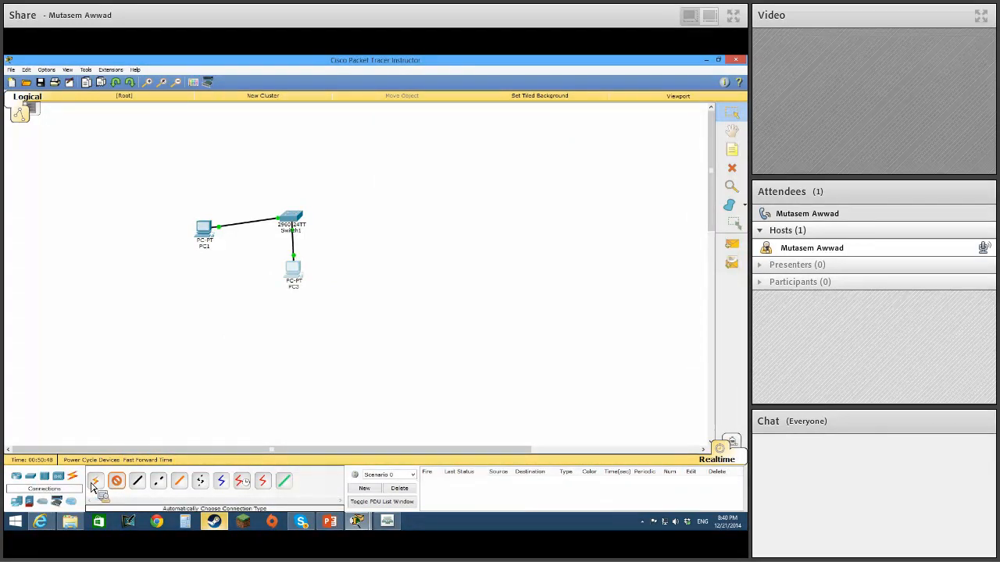
{"action": "left_click", "coordinate": [206, 232]}
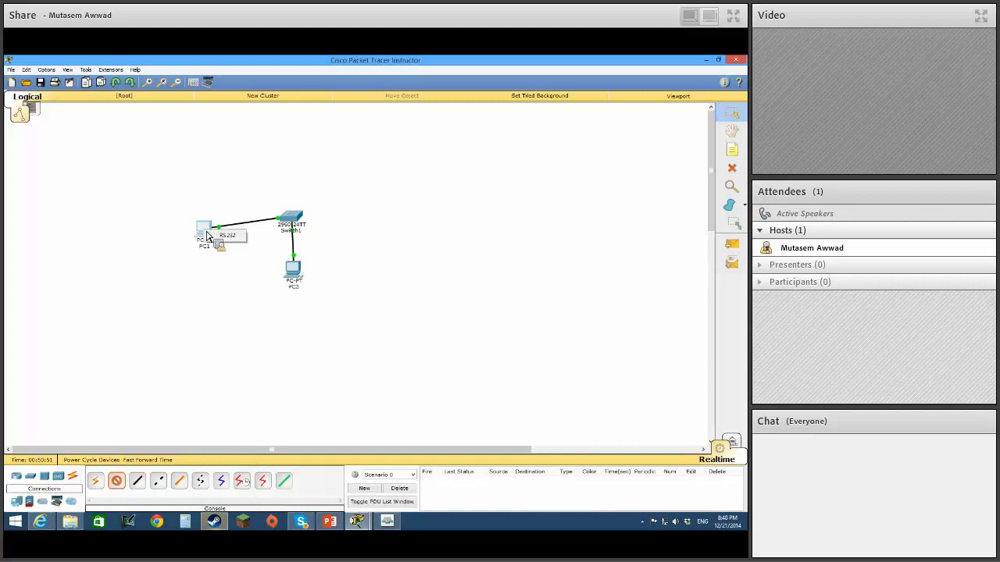
{"action": "left_click", "coordinate": [226, 235]}
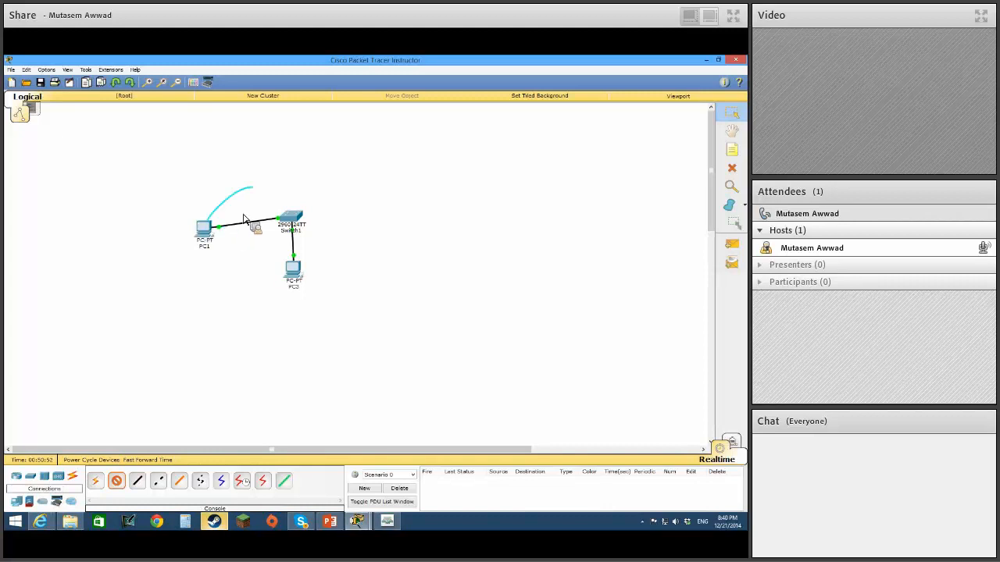
{"action": "left_click", "coordinate": [295, 218]}
{"action": "left_click", "coordinate": [324, 218]}
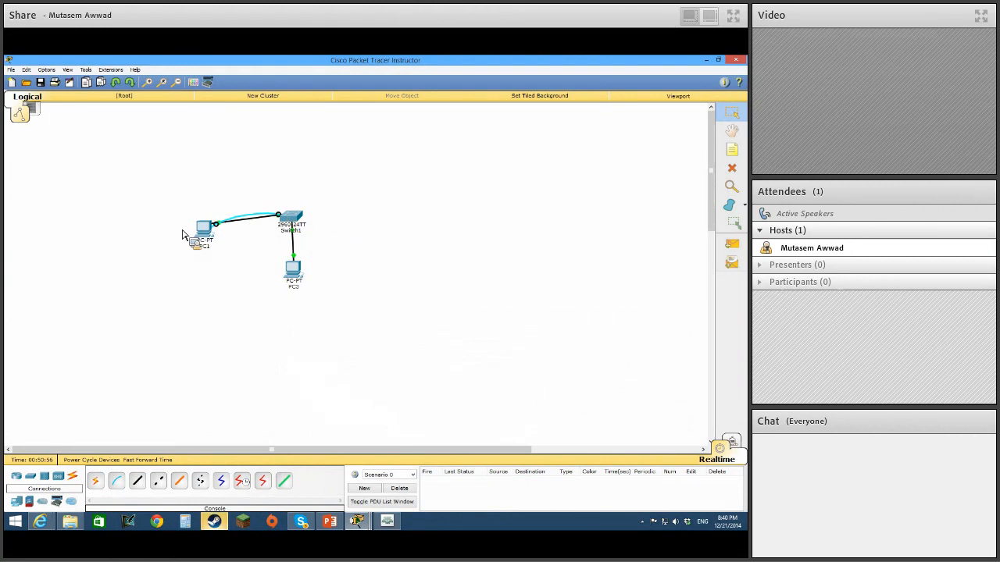
Close PC1's command prompt and open a Terminal console session to the switch from its desktop.
{"action": "left_click", "coordinate": [207, 235]}
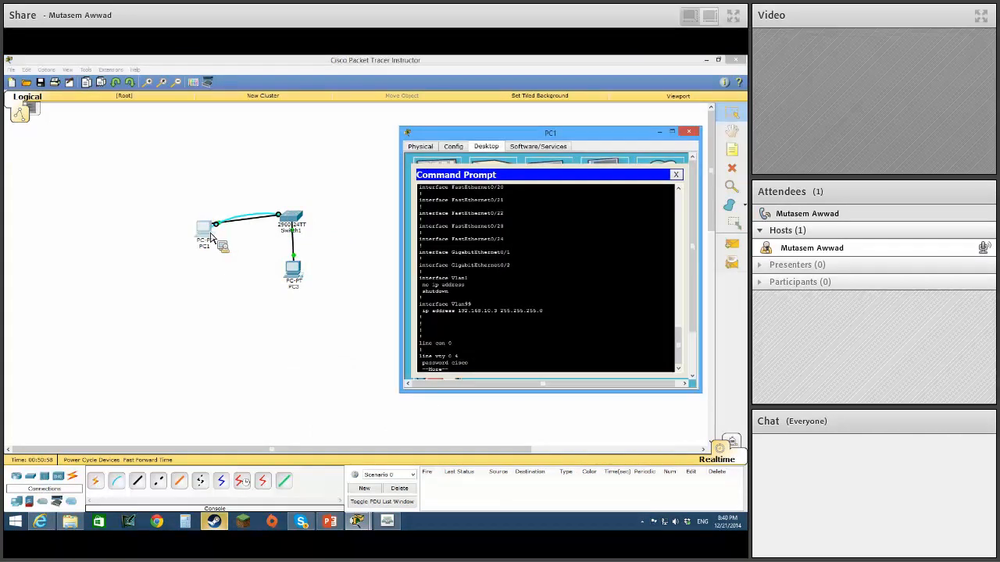
{"action": "left_click", "coordinate": [675, 175]}
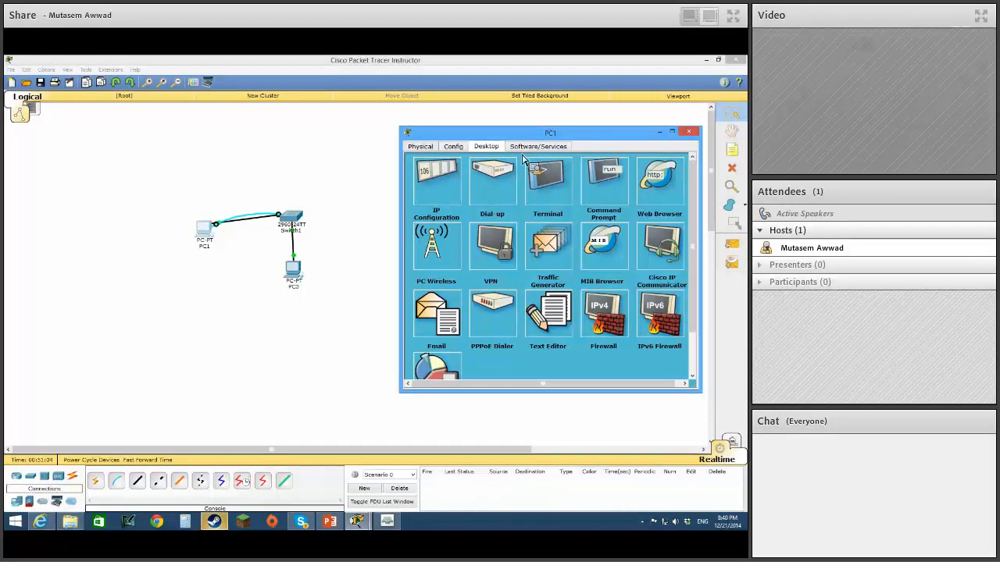
{"action": "left_click", "coordinate": [556, 188]}
{"action": "left_click", "coordinate": [556, 259]}
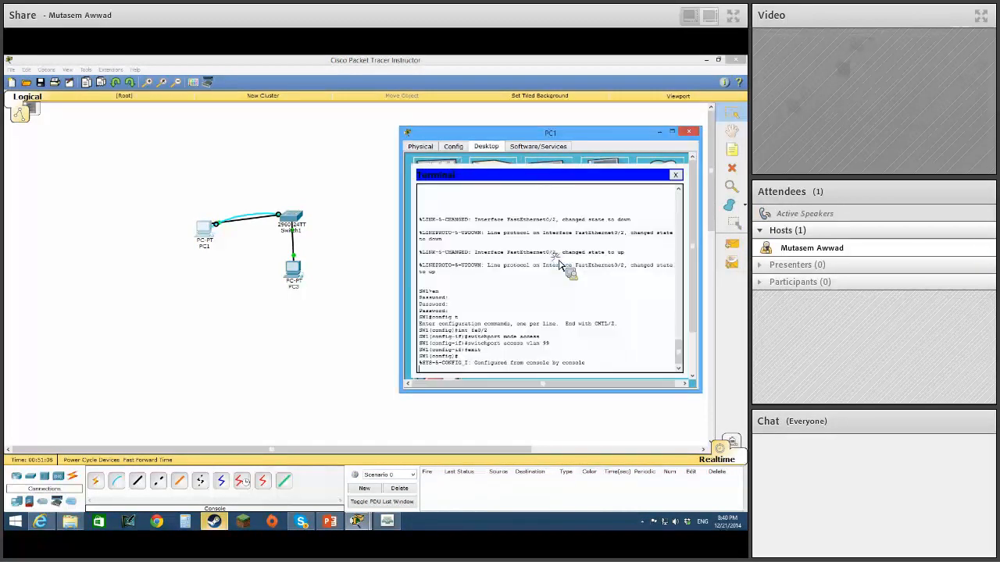
{"action": "key", "text": "Return"}
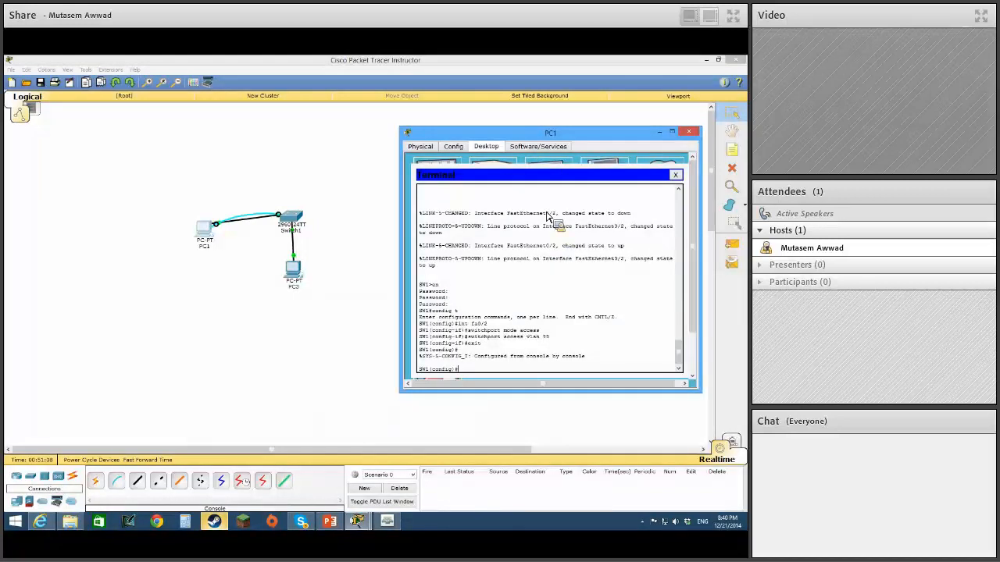
Remove the password from vty lines 0 15 with no password and enable login on them.
{"action": "type", "text": "line vty 0 15"}
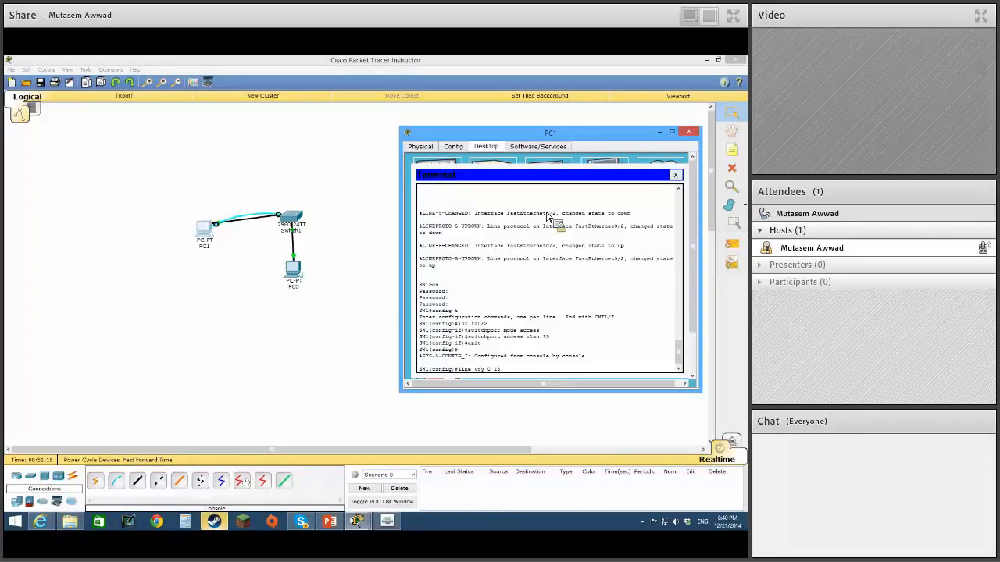
{"action": "key", "text": "Return"}
{"action": "type", "text": "po"}
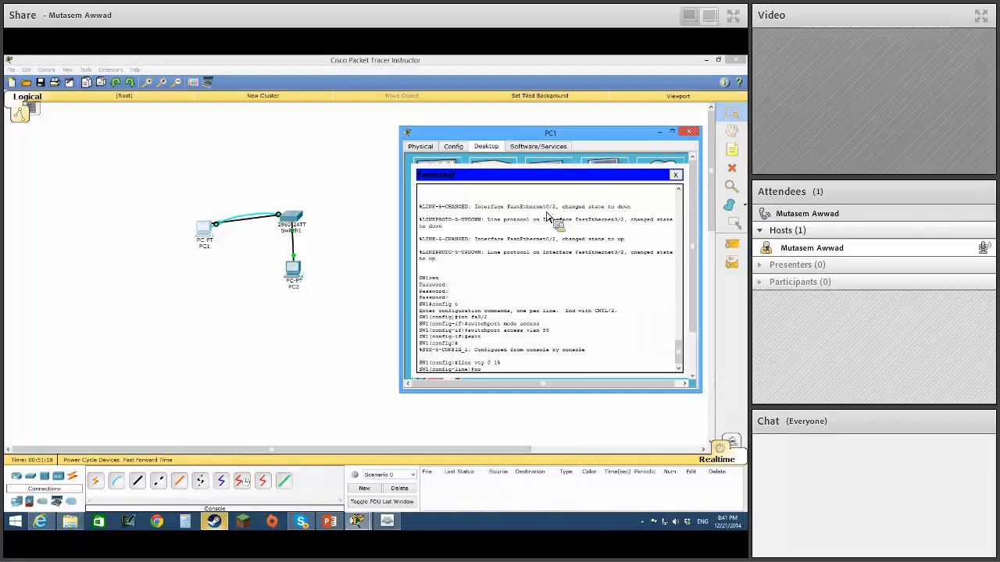
{"action": "type", "text": " password"}
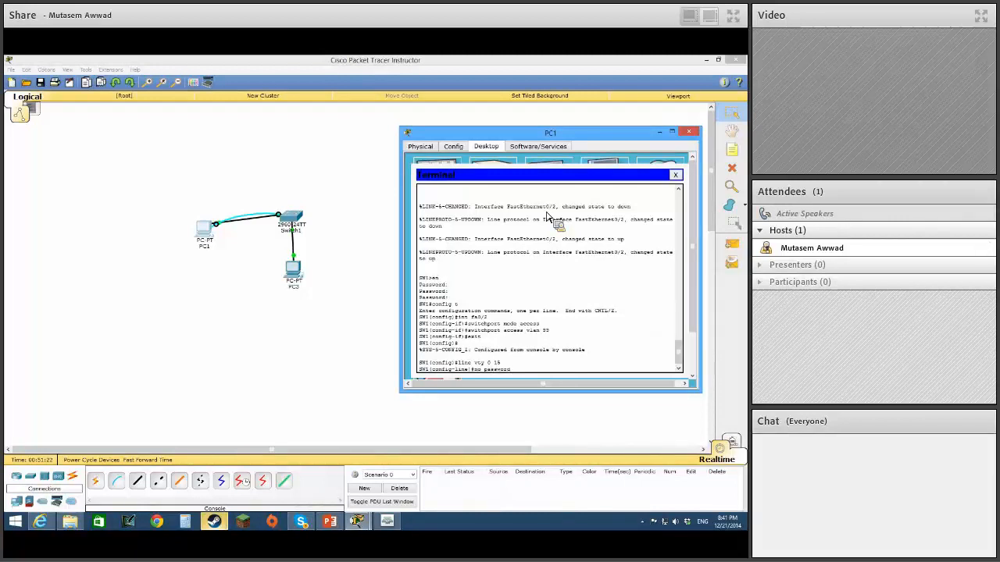
{"action": "key", "text": "Return"}
{"action": "type", "text": "log"}
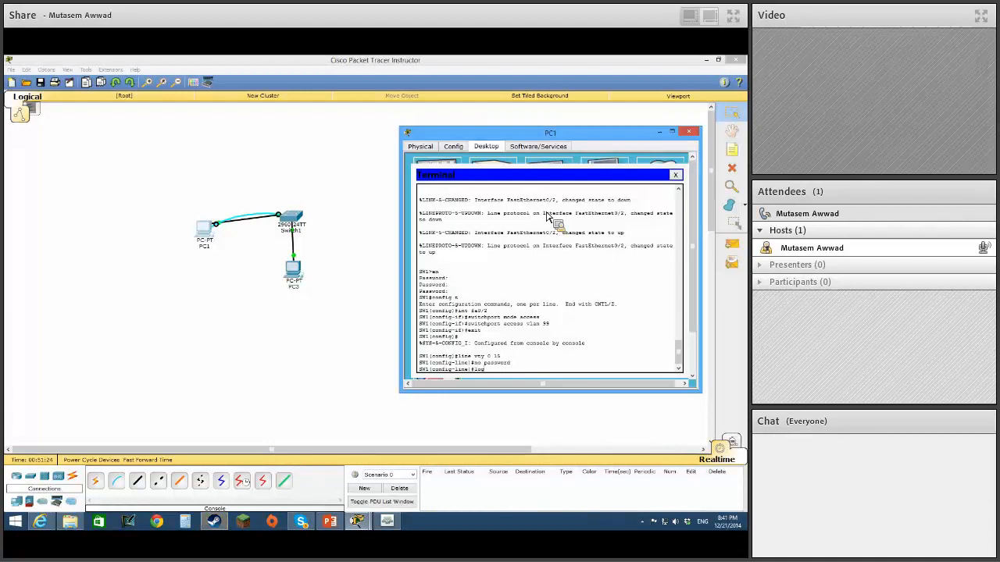
{"action": "type", "text": "in"}
{"action": "key", "text": "Return"}
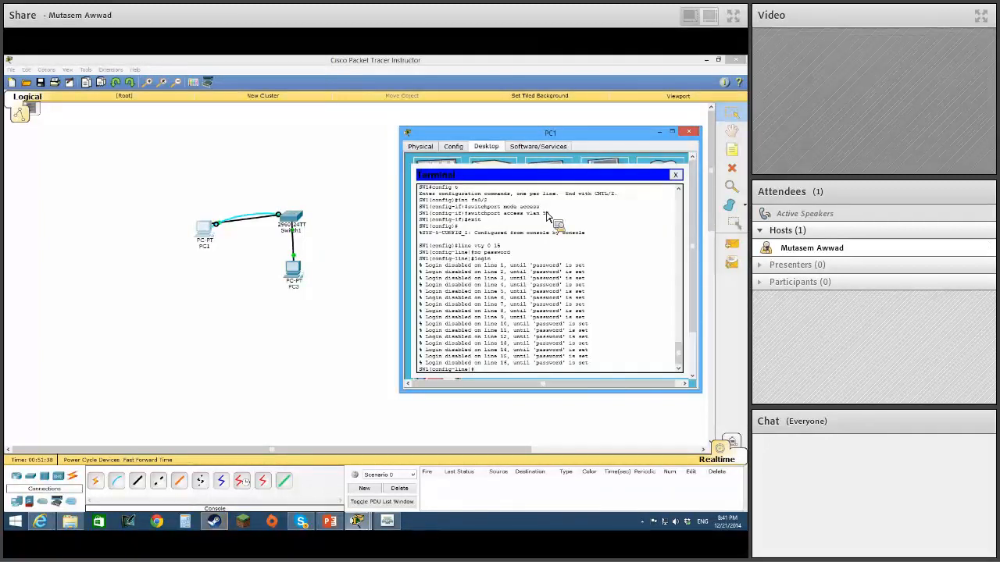
{"action": "key", "text": "Up"}
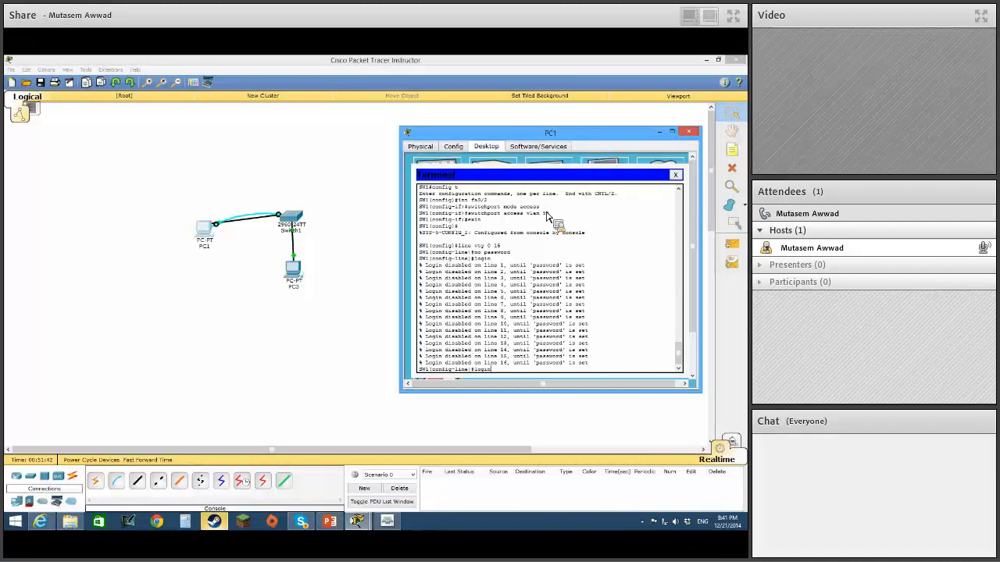
{"action": "left_click", "coordinate": [394, 226]}
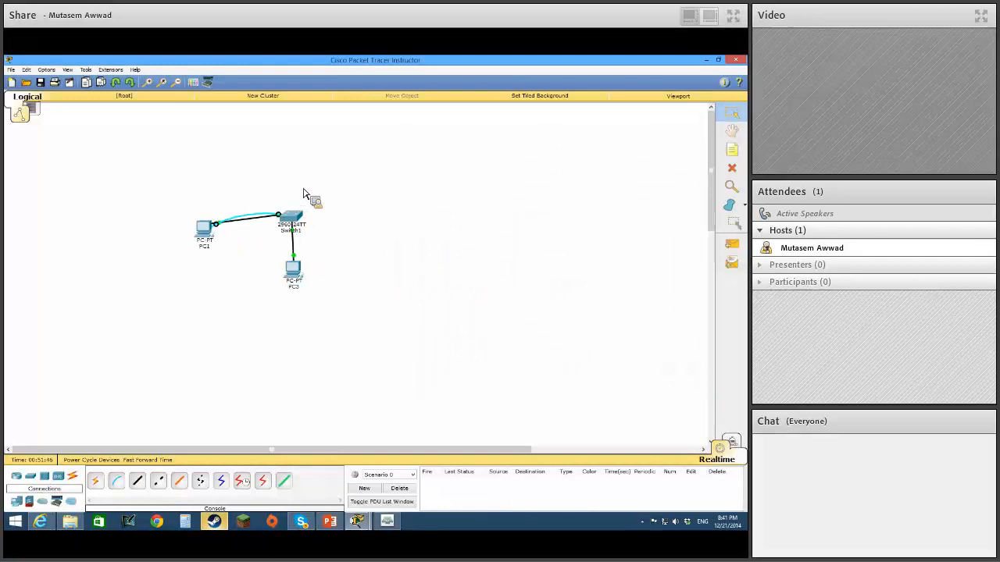
{"action": "left_click", "coordinate": [212, 232]}
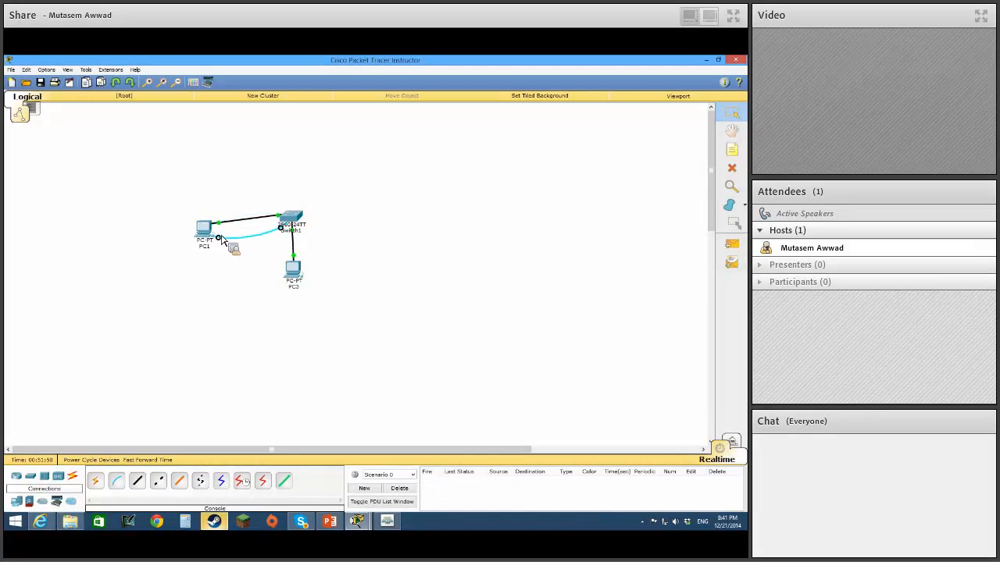
{"action": "left_click", "coordinate": [219, 236]}
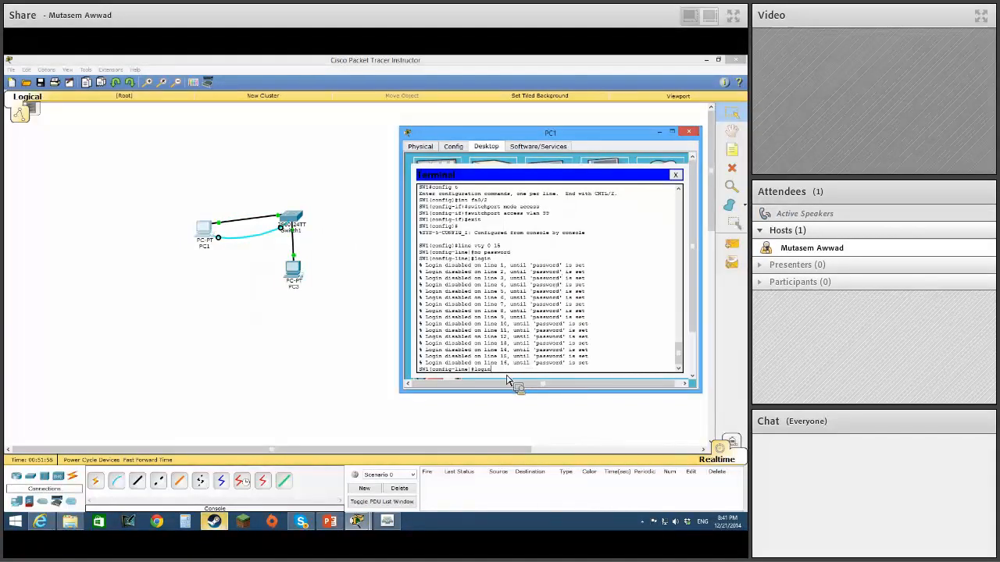
{"action": "key", "text": "BackSpace"}
{"action": "key", "text": "BackSpace"}
{"action": "key", "text": "BackSpace"}
{"action": "key", "text": "BackSpace"}
{"action": "key", "text": "BackSpace"}
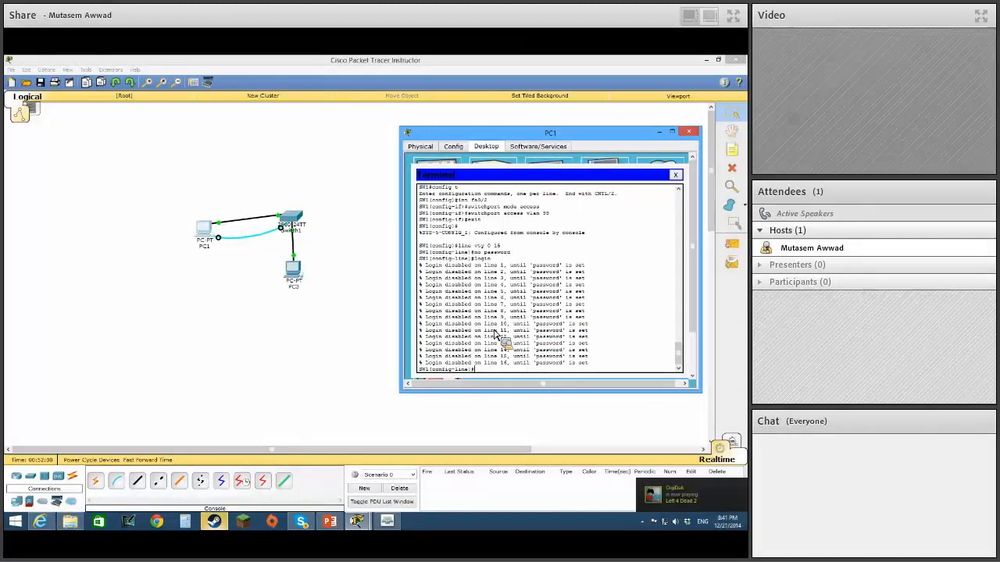
Exit vty line configuration and set the switch's IP domain name to devry.edu.
{"action": "type", "text": "exit"}
{"action": "key", "text": "Return"}
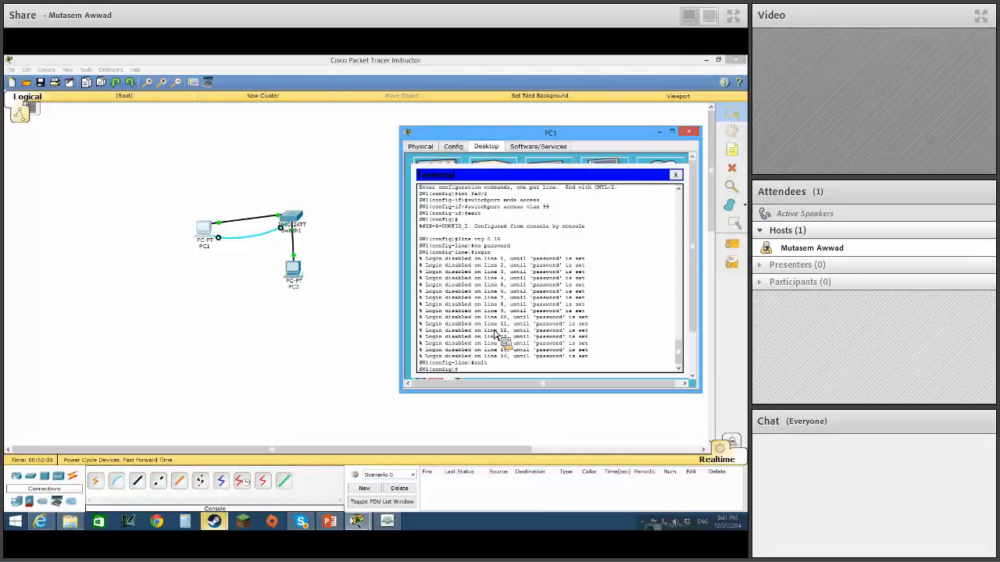
{"action": "type", "text": "ip d"}
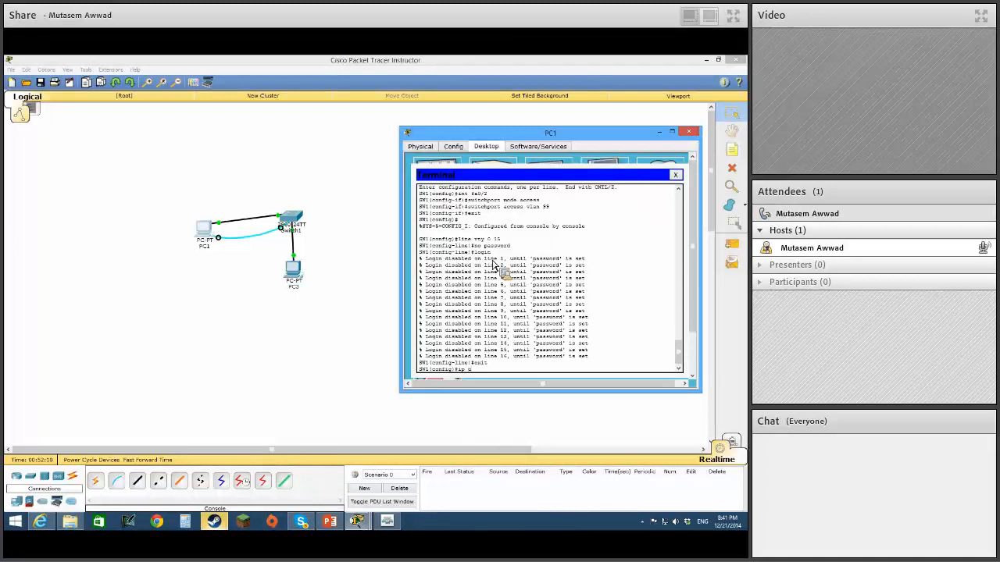
{"action": "type", "text": "om"}
{"action": "key", "text": "Tab"}
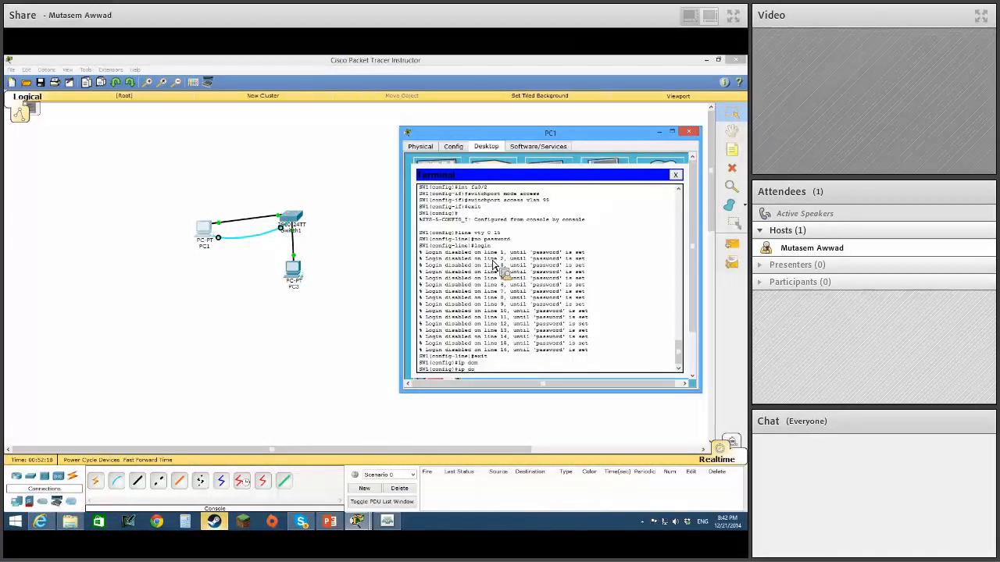
{"action": "type", "text": "n-name devry"}
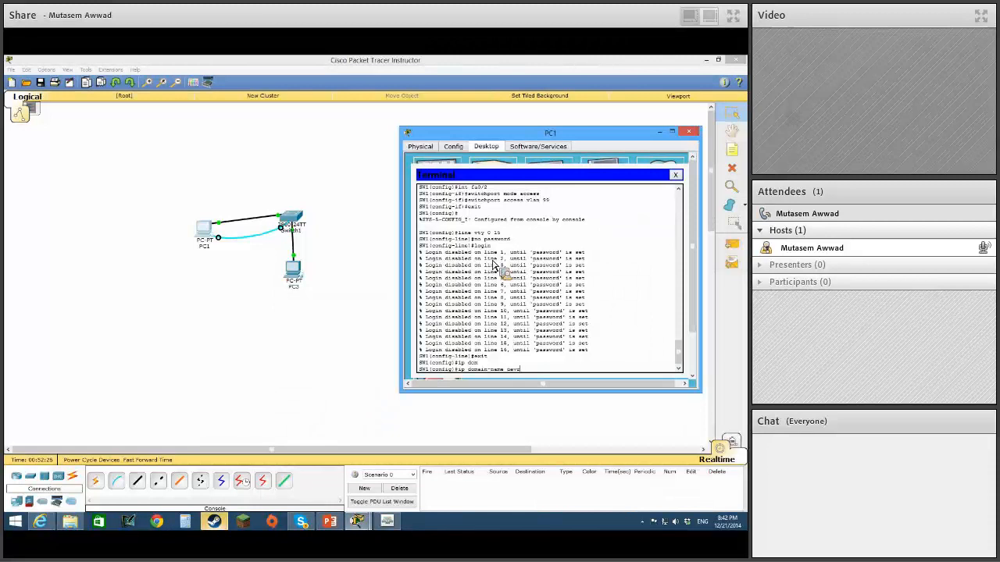
{"action": "type", "text": ".edu"}
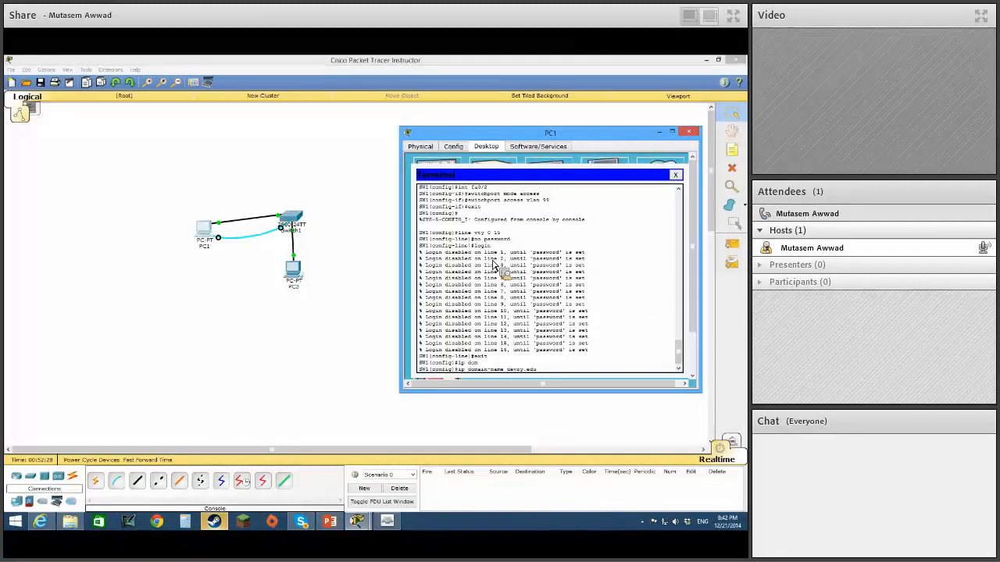
{"action": "key", "text": "Return"}
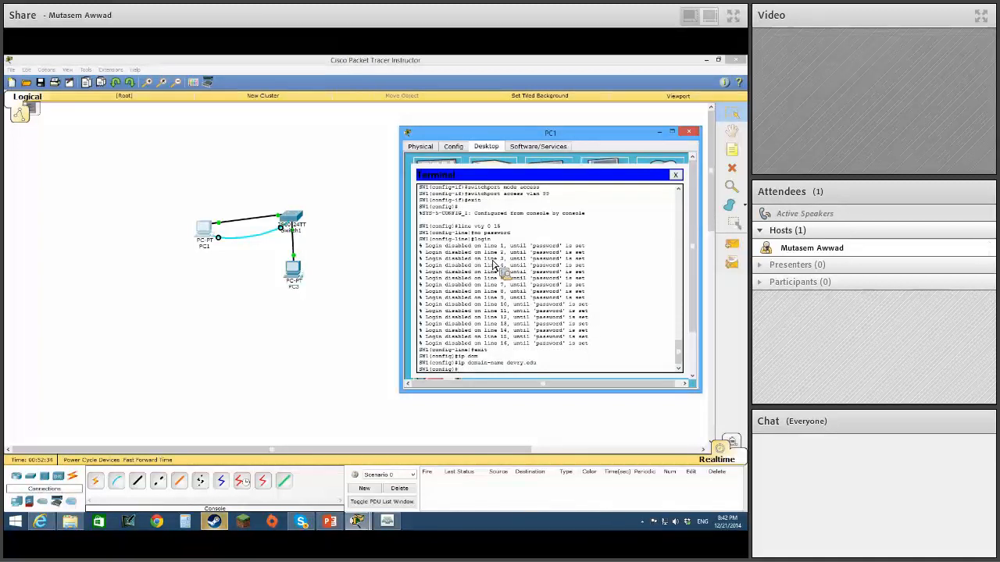
Generate the switch's RSA keys with crypto key generate rsa, using a 1024-bit modulus.
{"action": "type", "text": "cry"}
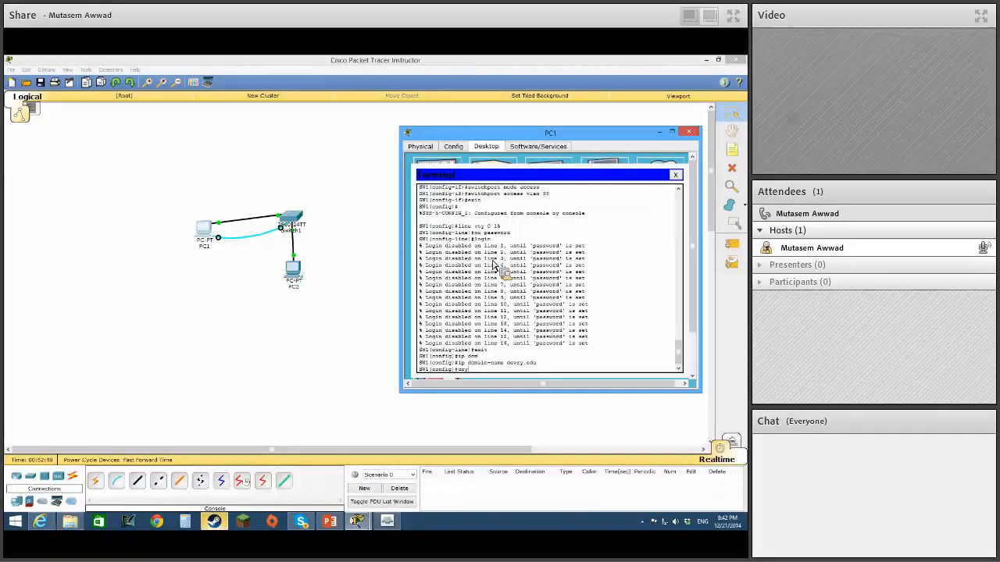
{"action": "key", "text": "Tab"}
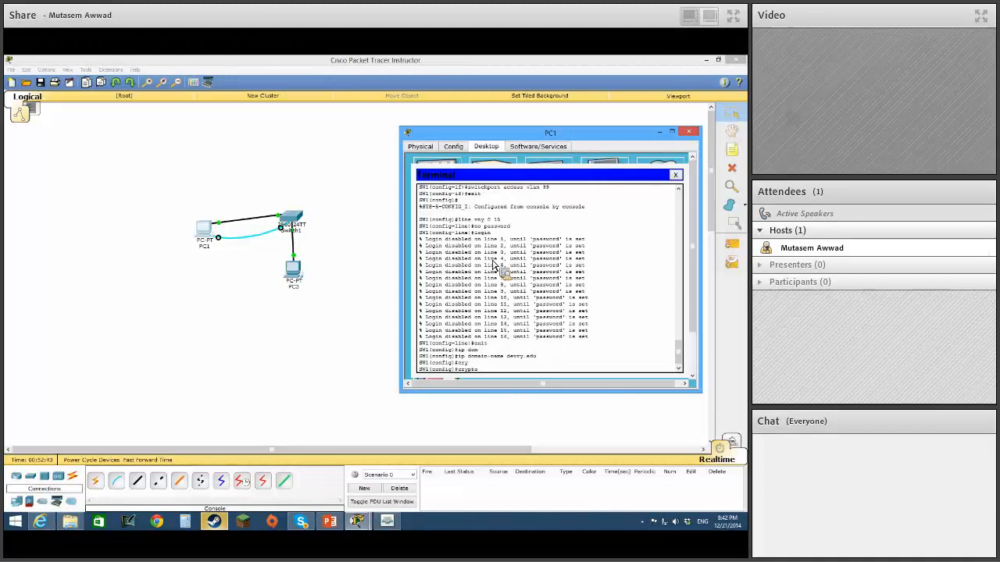
{"action": "type", "text": "key gen"}
{"action": "key", "text": "Tab"}
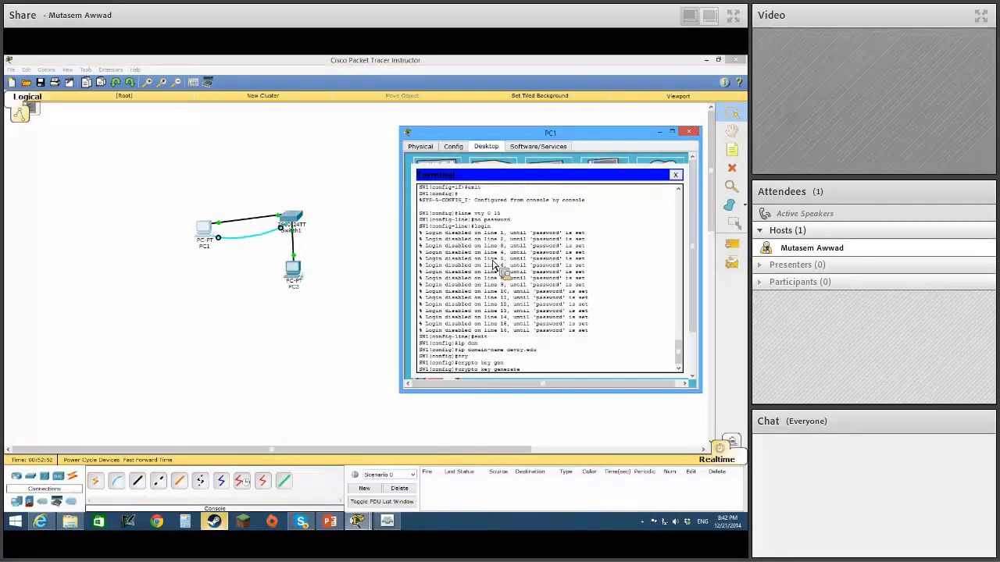
{"action": "type", "text": "rsa"}
{"action": "key", "text": "Return"}
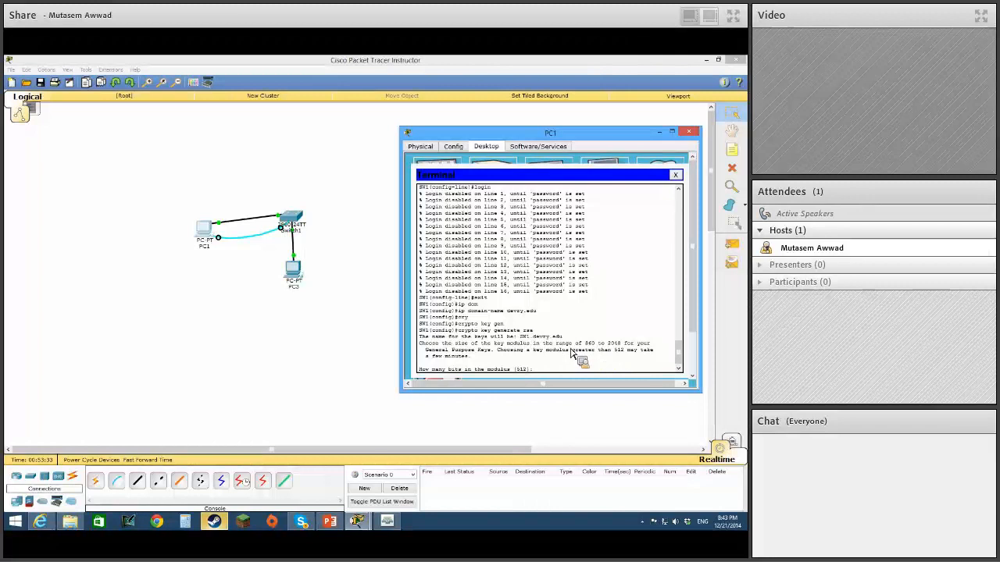
{"action": "type", "text": "1024"}
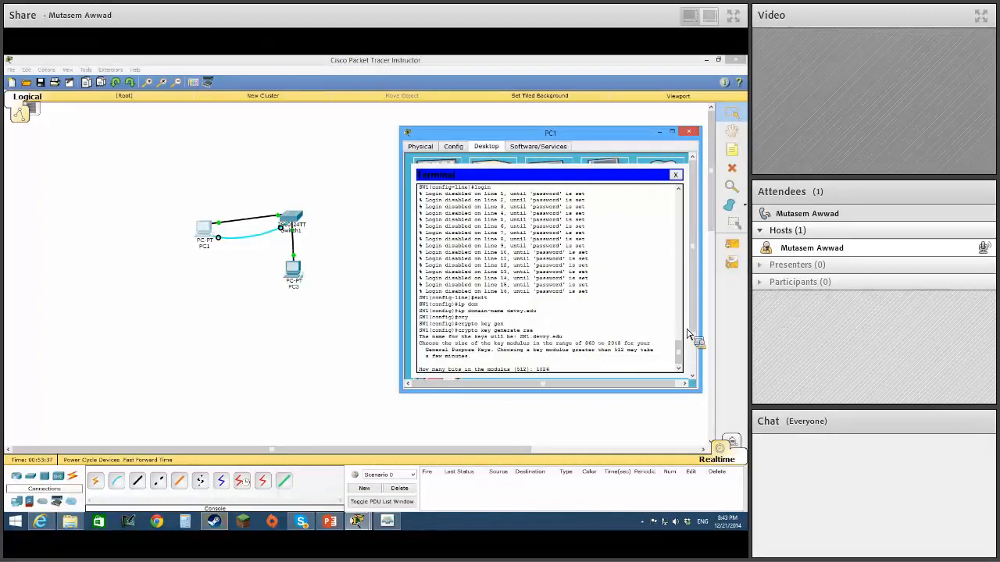
{"action": "key", "text": "Return"}
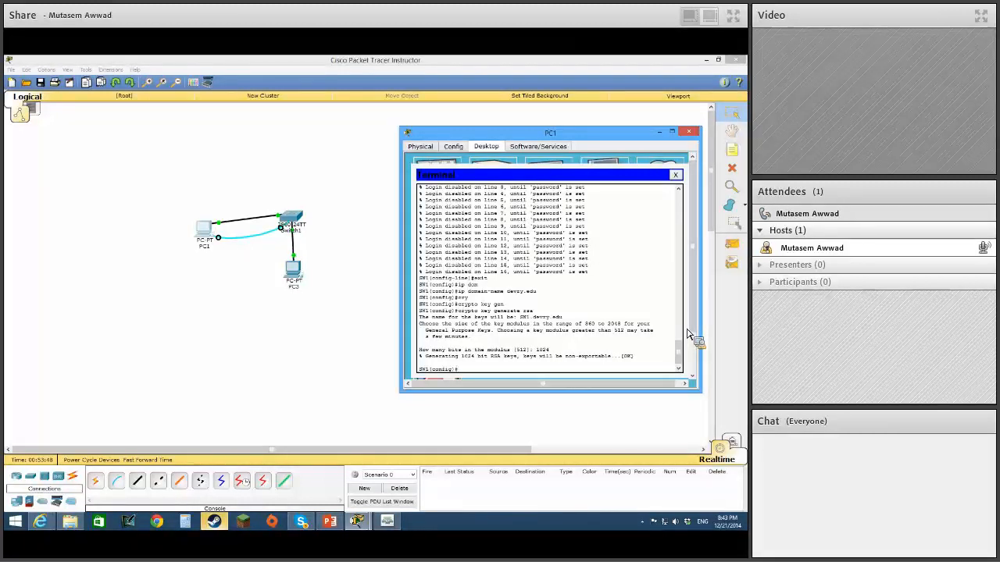
Create the local user admin on the switch and enter the account password.
{"action": "type", "text": "sername "}
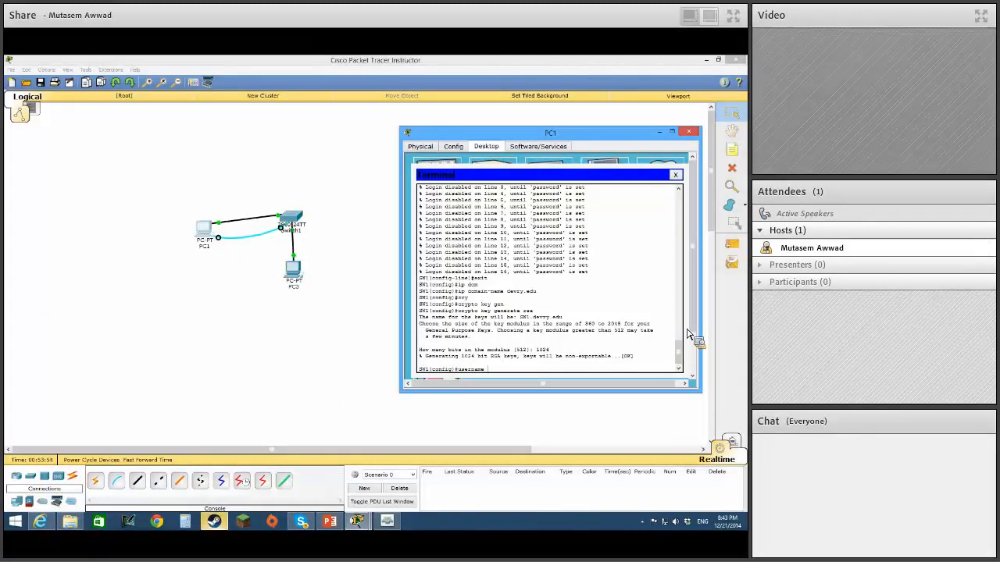
{"action": "type", "text": "admin p"}
{"action": "type", "text": "assword cisco"}
{"action": "key", "text": "Return"}
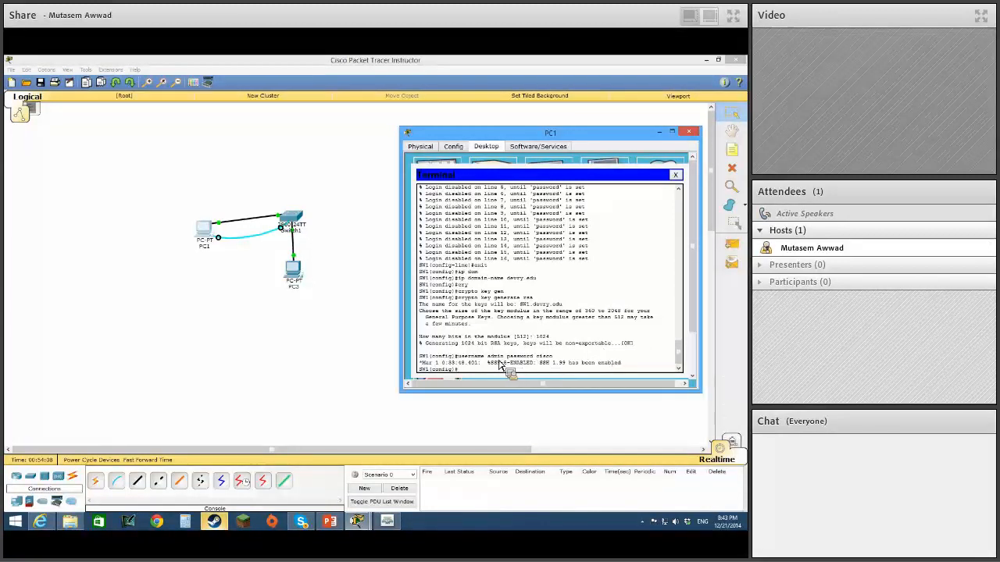
{"action": "left_click_drag", "start_coordinate": [488, 357], "coordinate": [550, 358]}
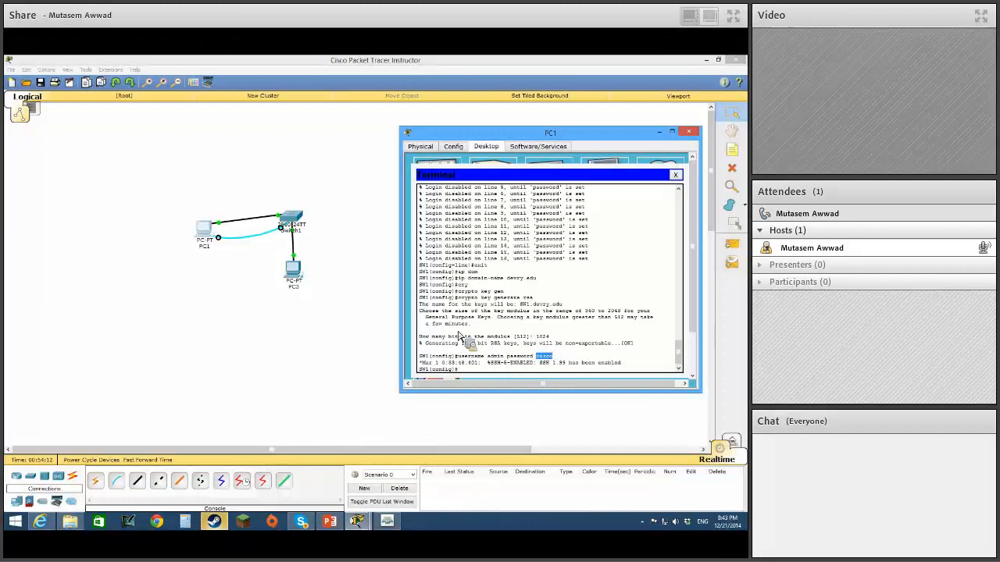
{"action": "left_click", "coordinate": [471, 376]}
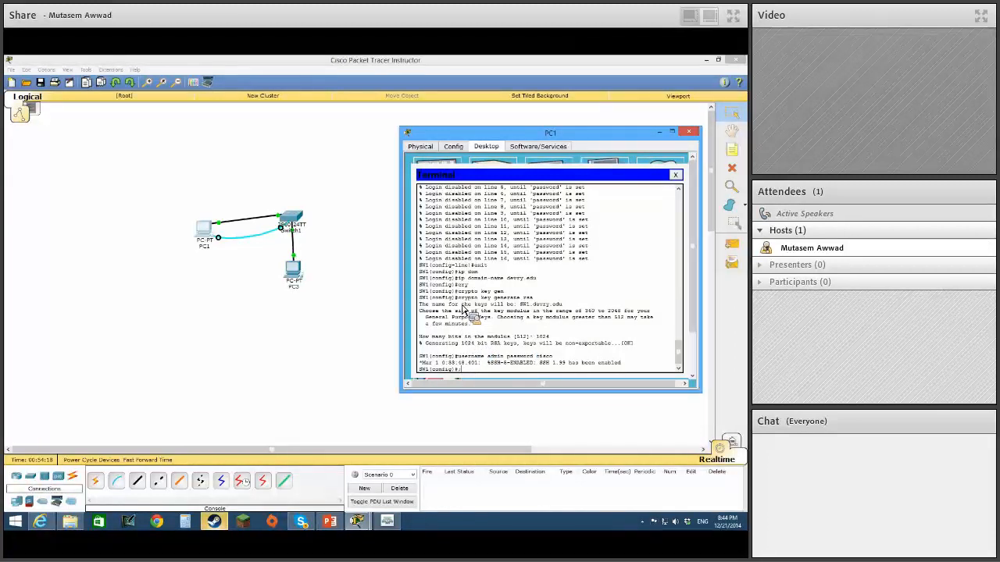
Restrict vty lines 0 15 to SSH with transport input ssh.
{"action": "type", "text": "ip"}
{"action": "type", "text": "ne vty 0"}
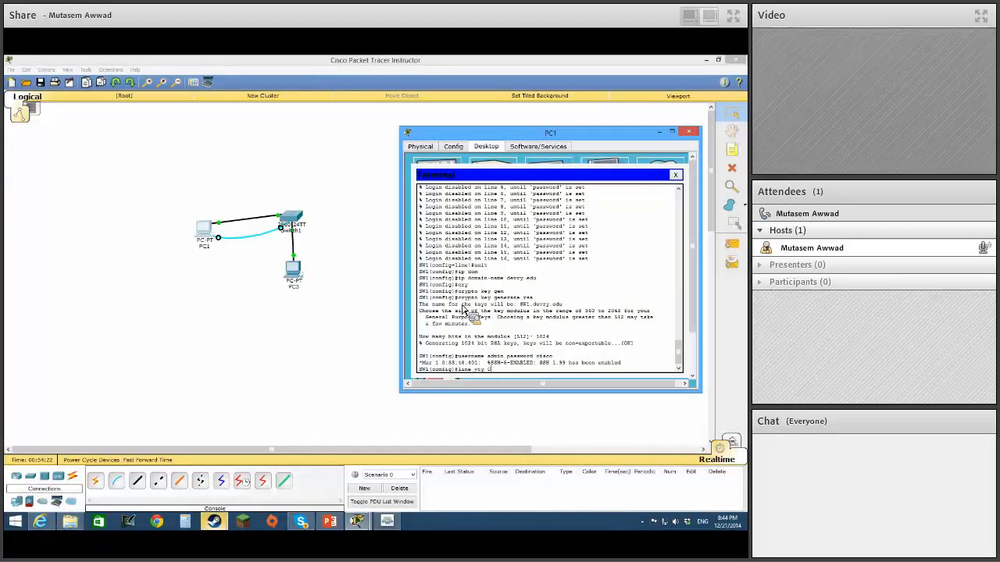
{"action": "type", "text": " 15"}
{"action": "key", "text": "Return"}
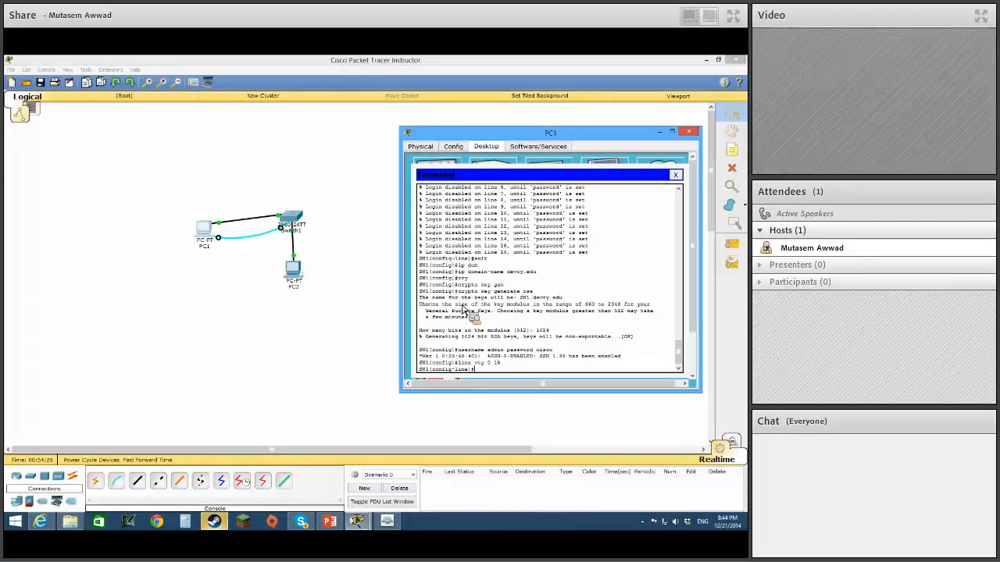
{"action": "type", "text": "transport input ssh"}
{"action": "key", "text": "Return"}
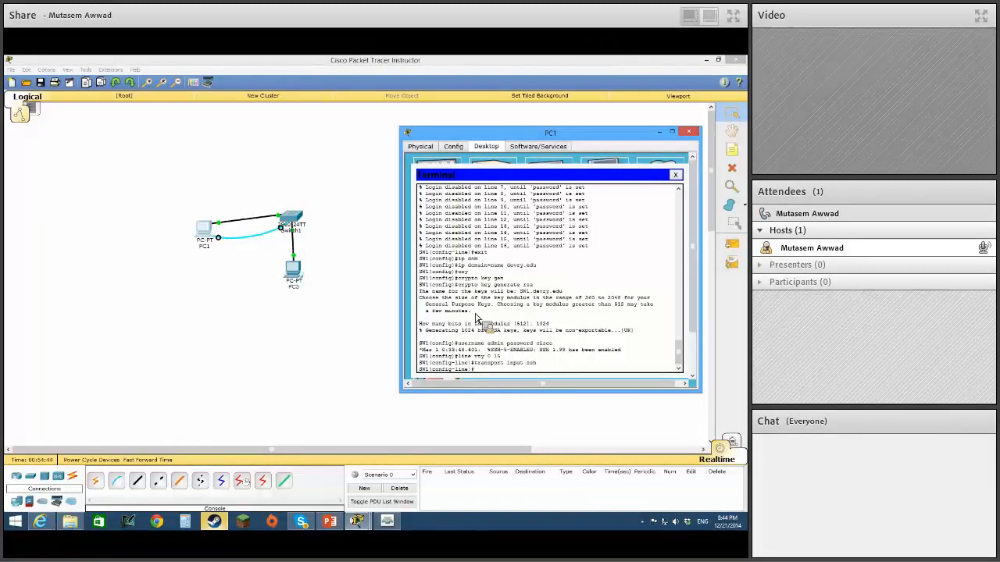
Set the vty lines to authenticate against local accounts with login local, and end configuration mode.
{"action": "type", "text": "gin local"}
{"action": "left_click_drag", "start_coordinate": [493, 370], "coordinate": [515, 373]}
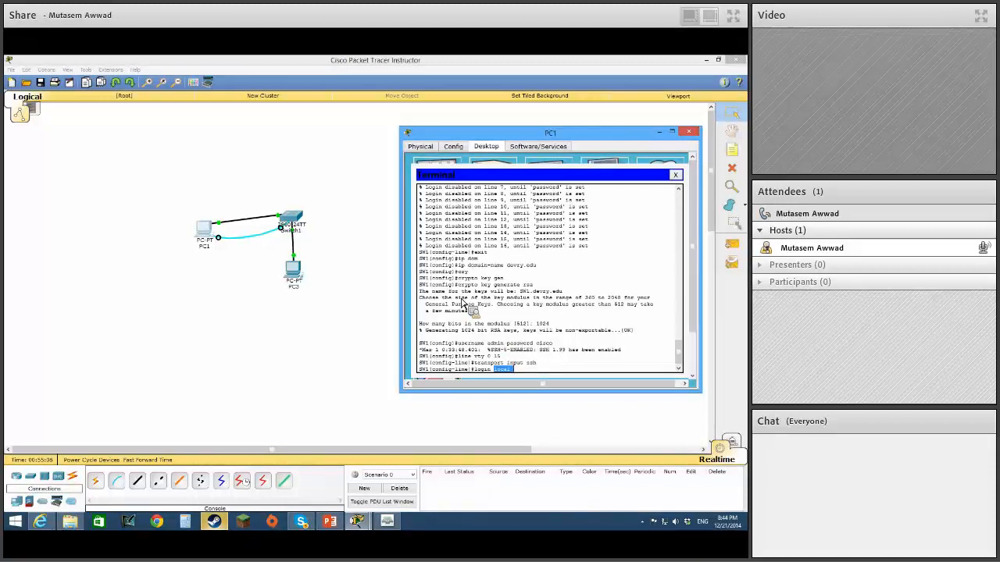
{"action": "key", "text": "Return"}
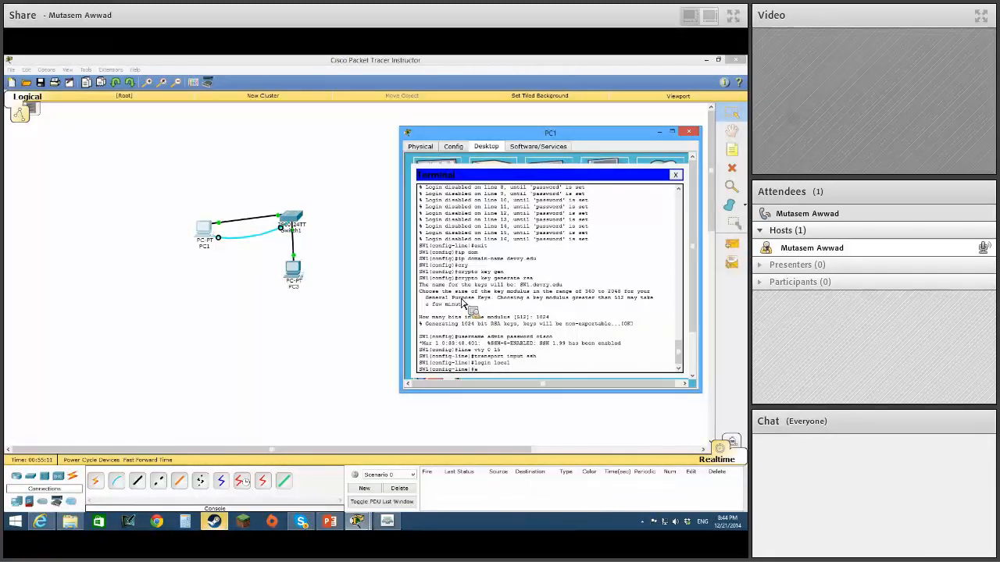
{"action": "key", "text": "Return"}
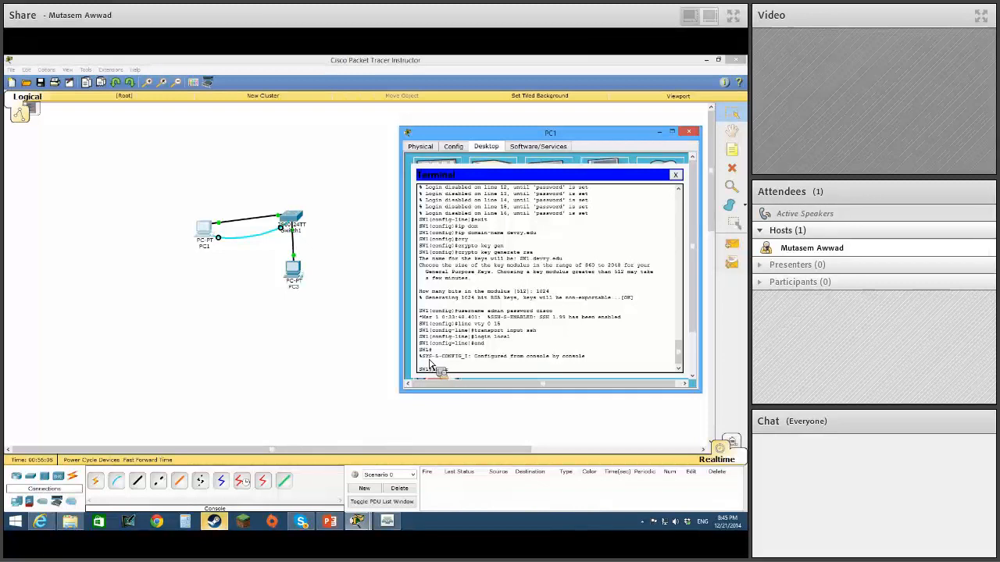
List the options of sh crypto and try to show the keys with sh crypto key rsa.
{"action": "key", "text": "Tab"}
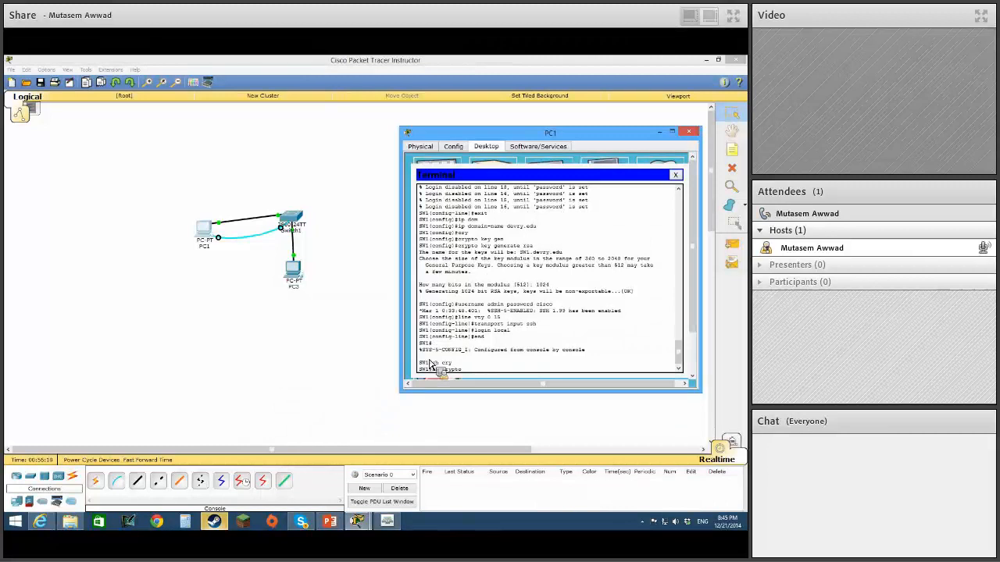
{"action": "type", "text": "?"}
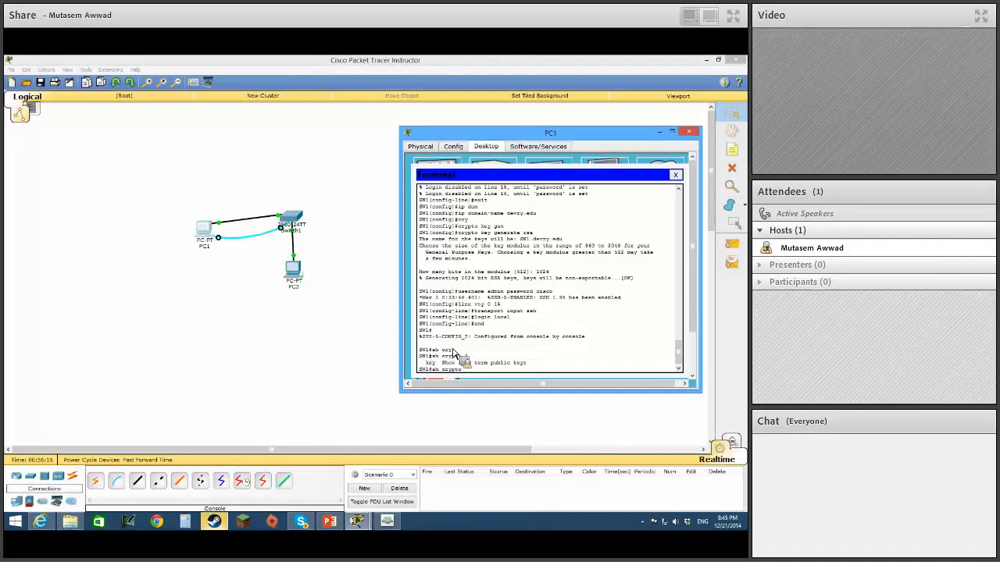
{"action": "type", "text": "key rsa"}
{"action": "key", "text": "Return"}
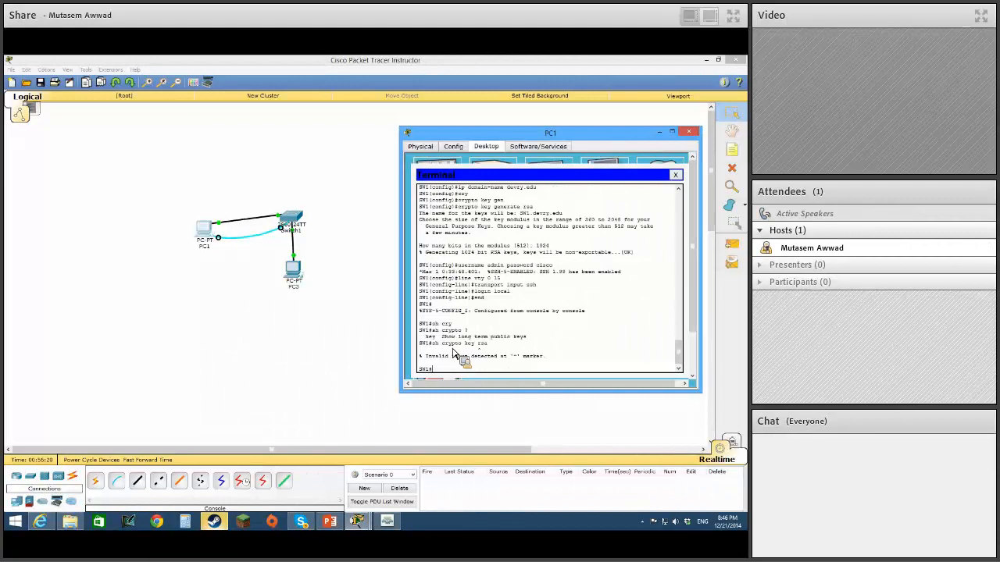
Look up the sh crypto key options and display the RSA public keys with sh crypto key mypubkey rsa.
{"action": "key", "text": "Up"}
{"action": "key", "text": "BackSpace"}
{"action": "key", "text": "BackSpace"}
{"action": "key", "text": "BackSpace"}
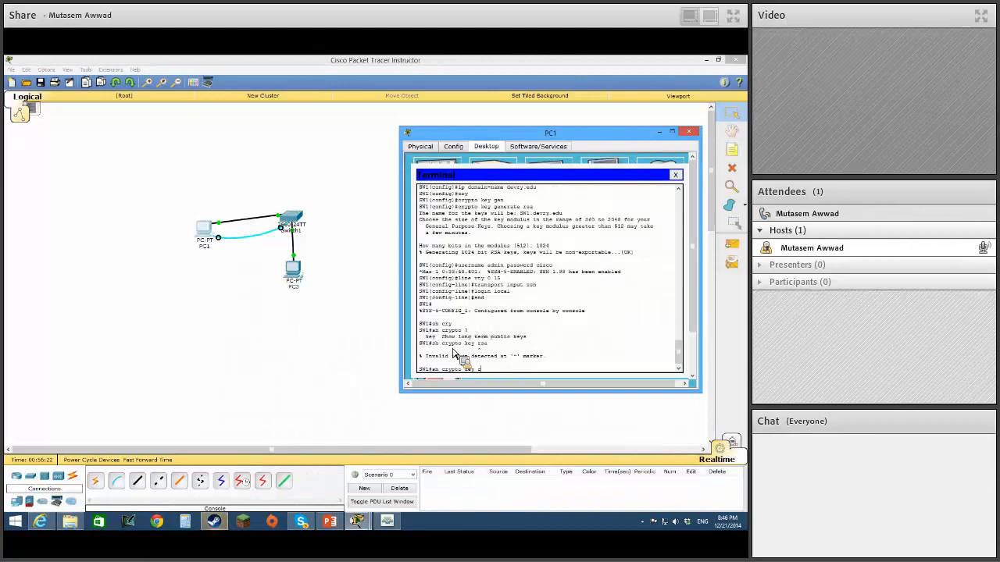
{"action": "type", "text": "?"}
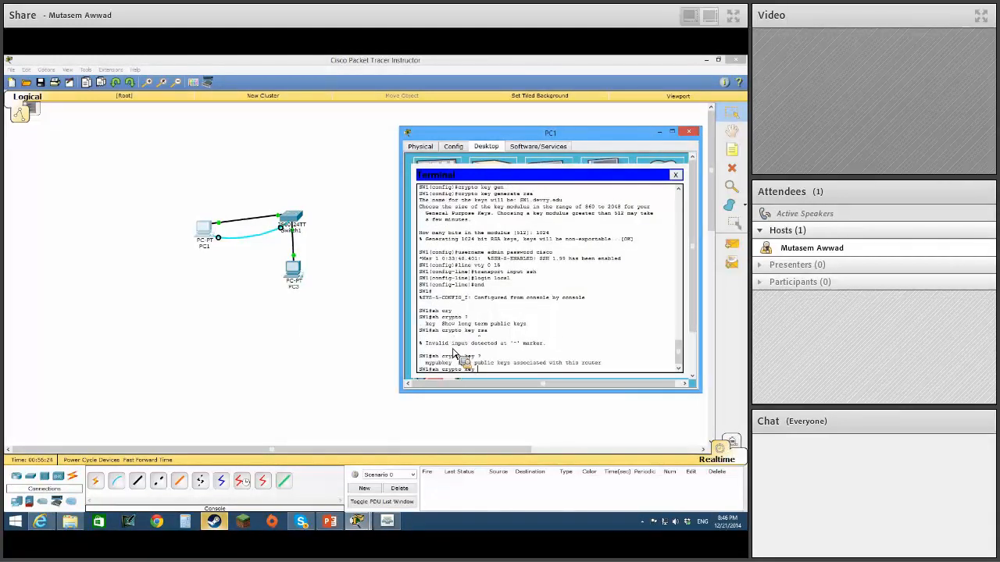
{"action": "type", "text": "my"}
{"action": "key", "text": "Tab"}
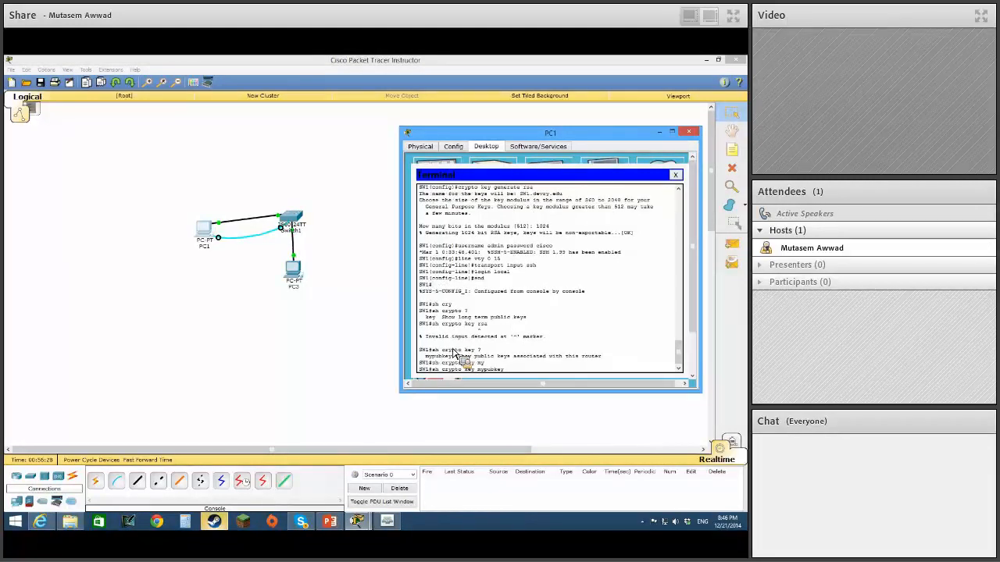
{"action": "type", "text": "rsa"}
{"action": "key", "text": "Return"}
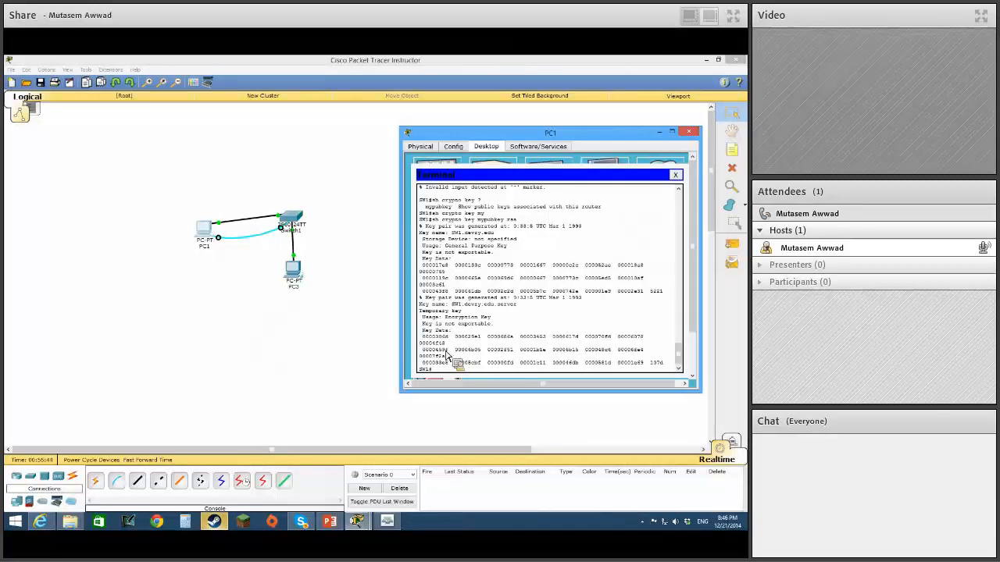
Close PC1's terminal session and delete the console cable between PC1 and Switch1.
{"action": "left_click", "coordinate": [675, 174]}
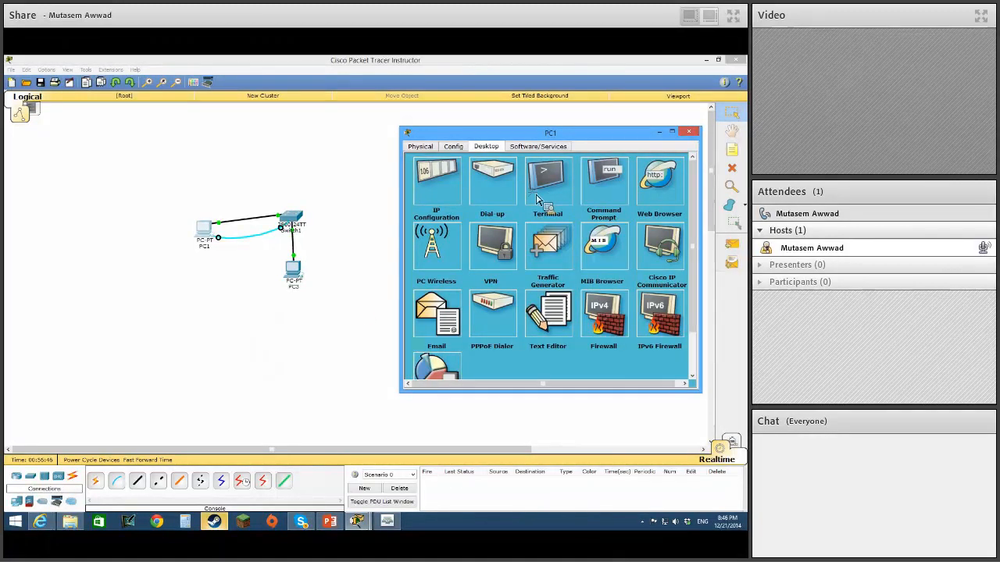
{"action": "left_click", "coordinate": [367, 217]}
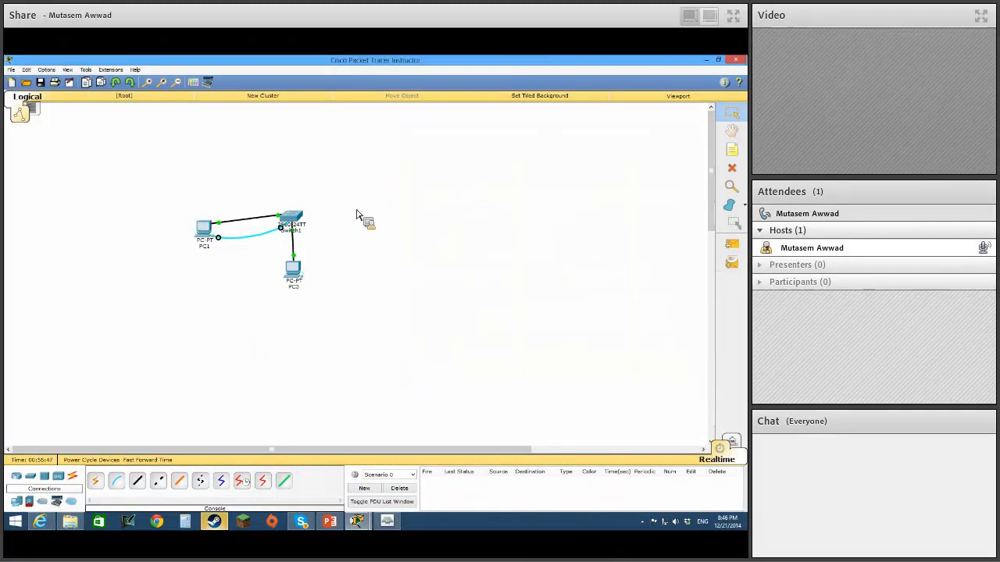
{"action": "left_click", "coordinate": [732, 167]}
{"action": "left_click", "coordinate": [250, 242]}
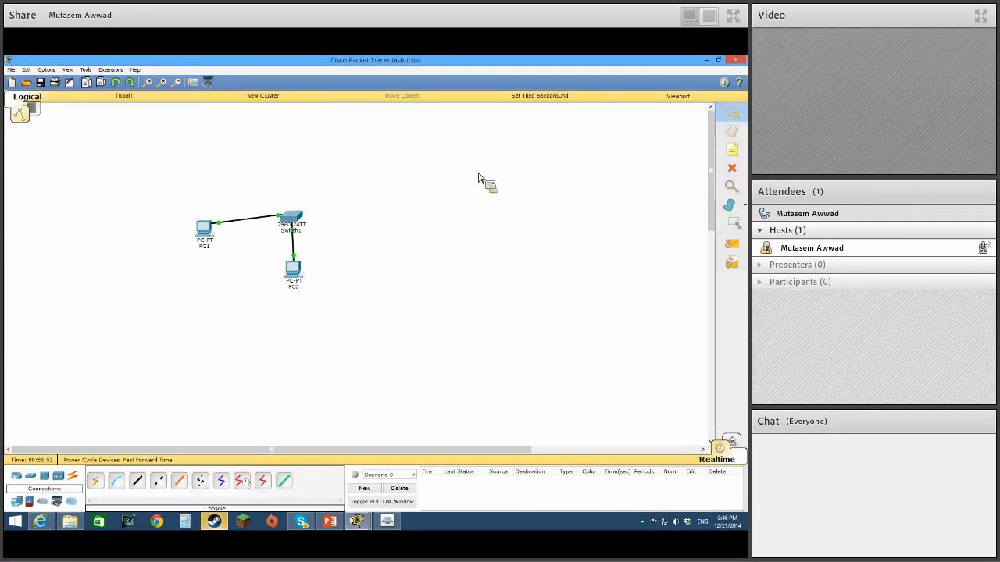
From PC1's command prompt, open an SSH session to 192.168.10.3 with ssh -l admin and enter the account password.
{"action": "left_click", "coordinate": [205, 235]}
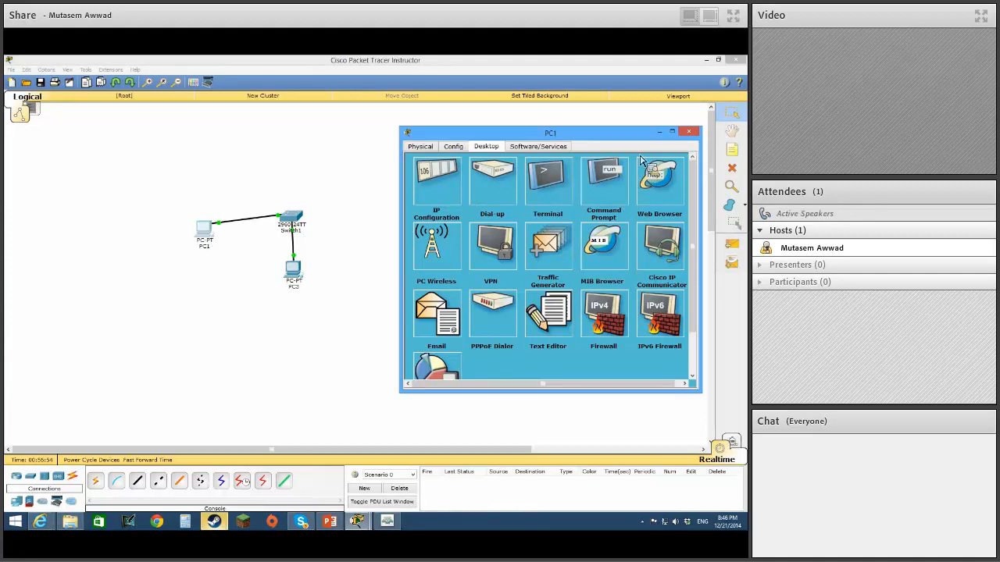
{"action": "left_click", "coordinate": [613, 183]}
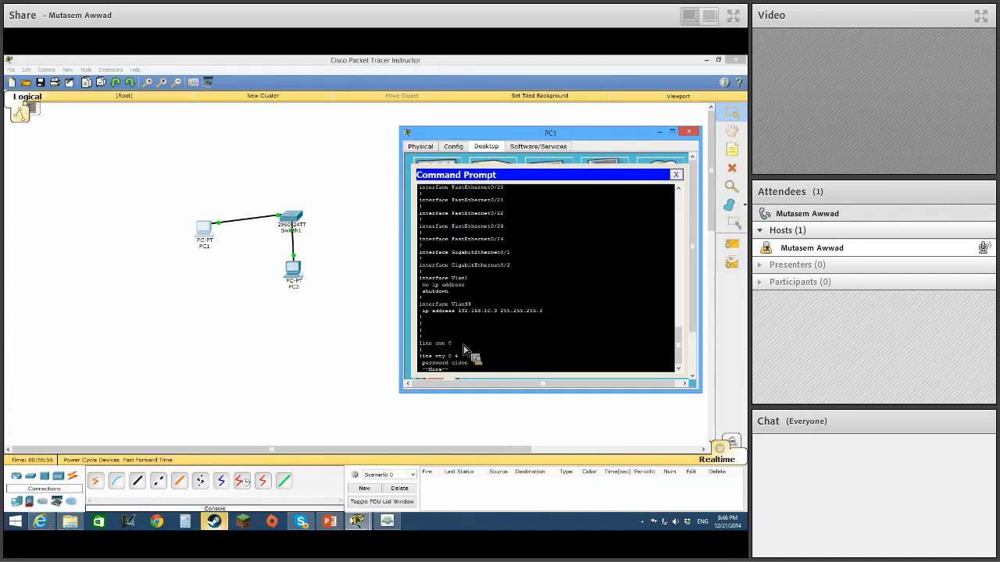
{"action": "left_click", "coordinate": [676, 175]}
{"action": "left_click", "coordinate": [637, 195]}
{"action": "key", "text": "Return"}
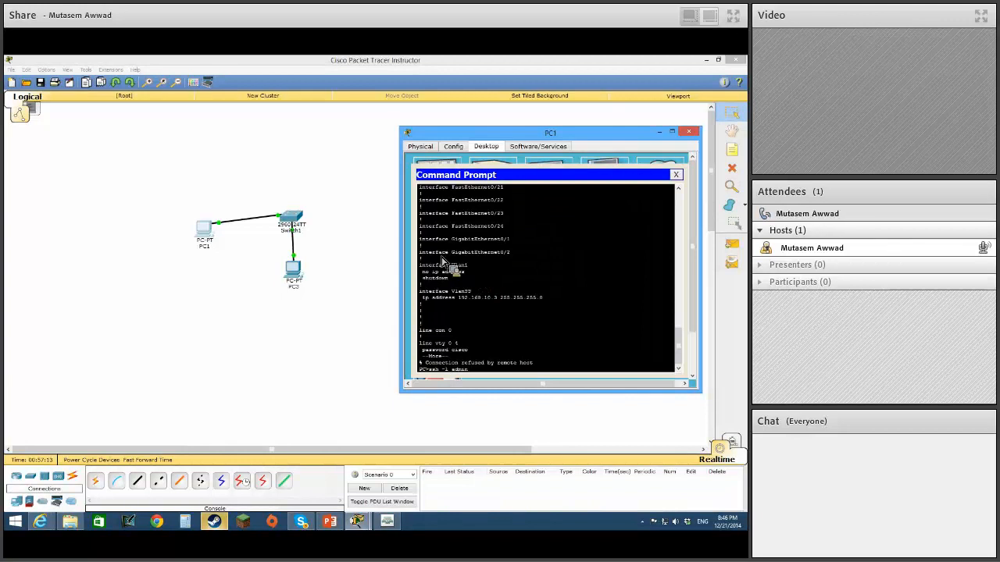
{"action": "type", "text": "192.1"}
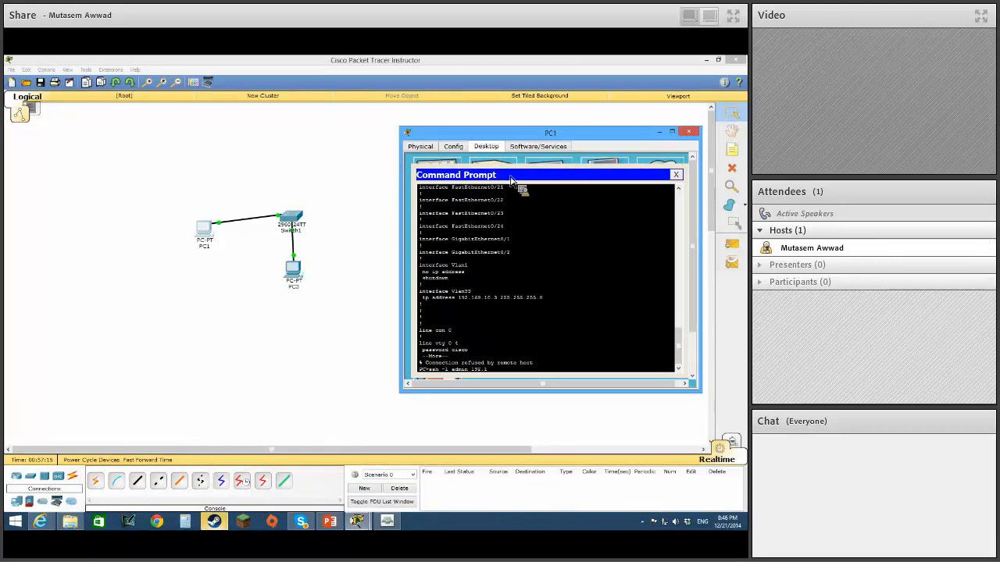
{"action": "type", "text": "68.10.3"}
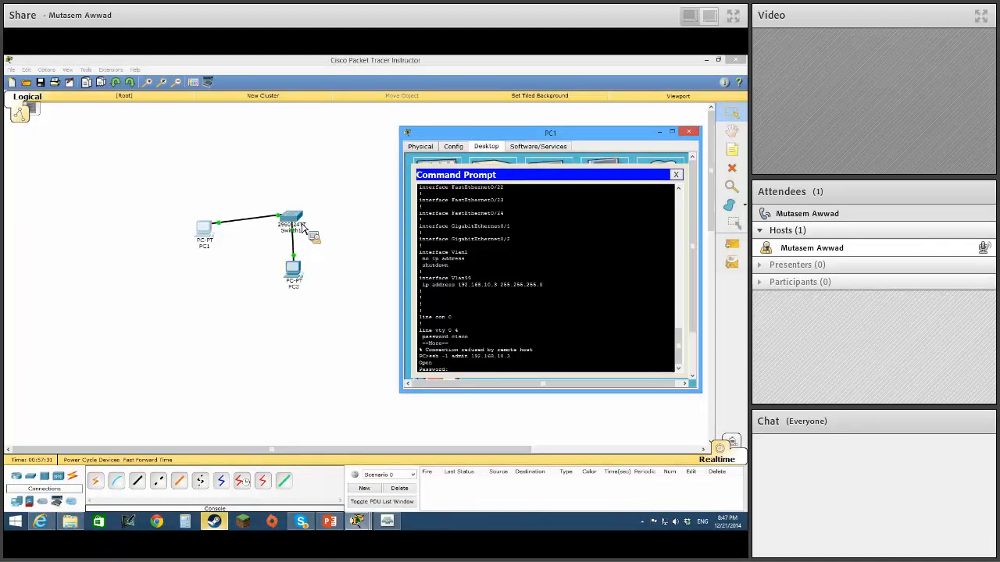
{"action": "type", "text": "cisco"}
{"action": "key", "text": "Return"}
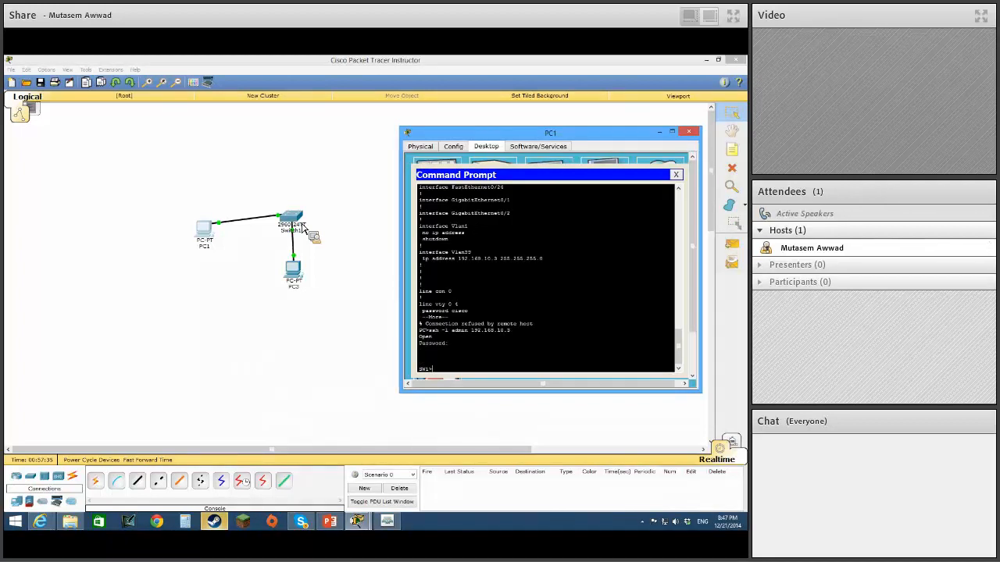
Enter privileged mode on the switch with en and the enable password, and list its VLANs with show vlan.
{"action": "type", "text": "exi"}
{"action": "key", "text": "BackSpace"}
{"action": "type", "text": "en"}
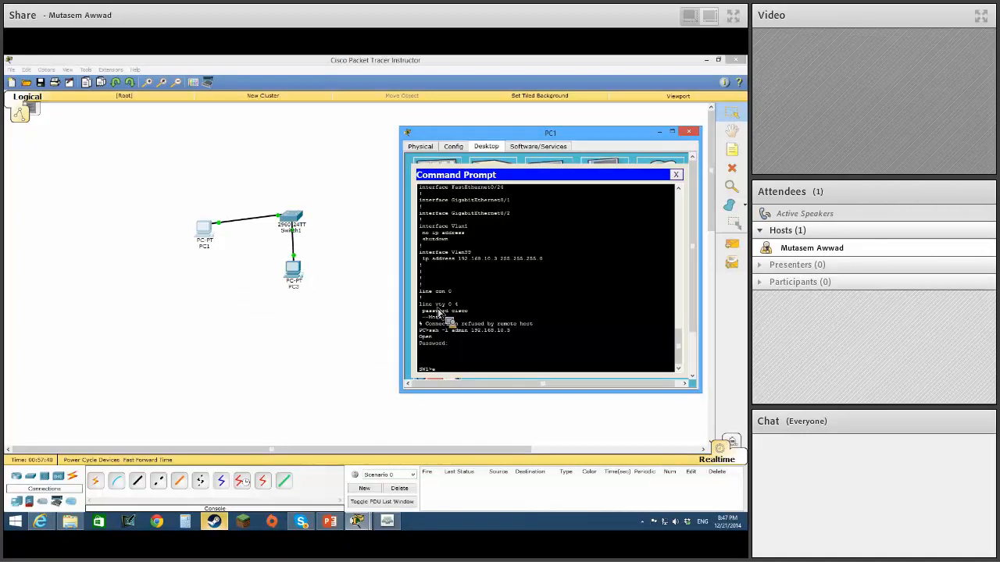
{"action": "key", "text": "Return"}
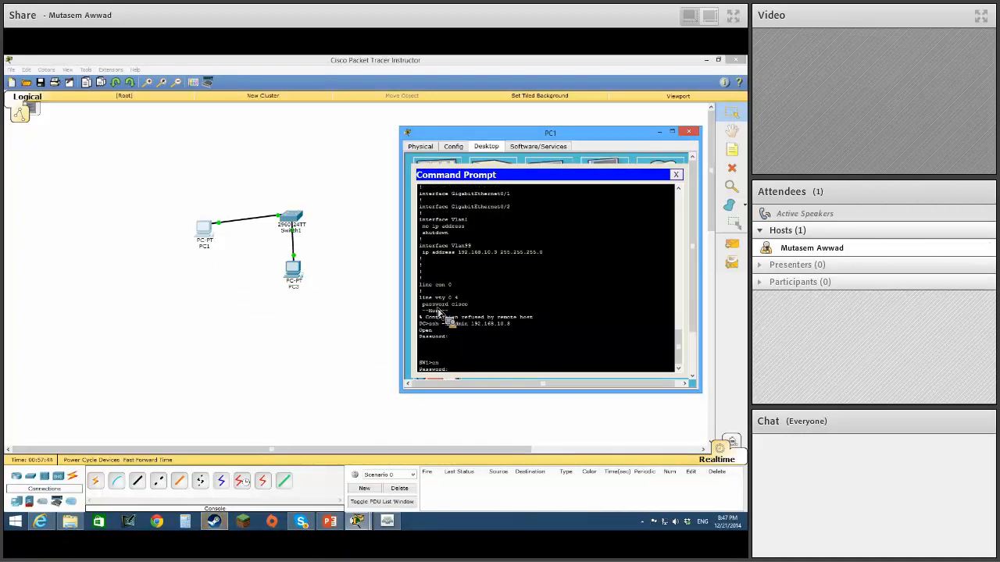
{"action": "key", "text": "Return"}
{"action": "type", "text": "show vlan"}
{"action": "key", "text": "Return"}
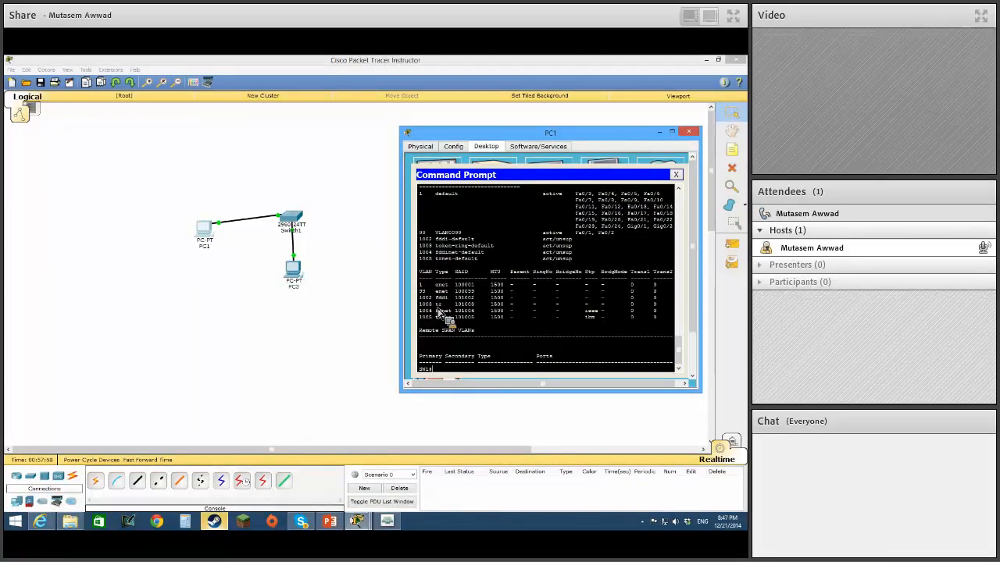
Exit the SSH session and try to open a Telnet connection to 192.168.10.2 from PC1.
{"action": "key", "text": "Return"}
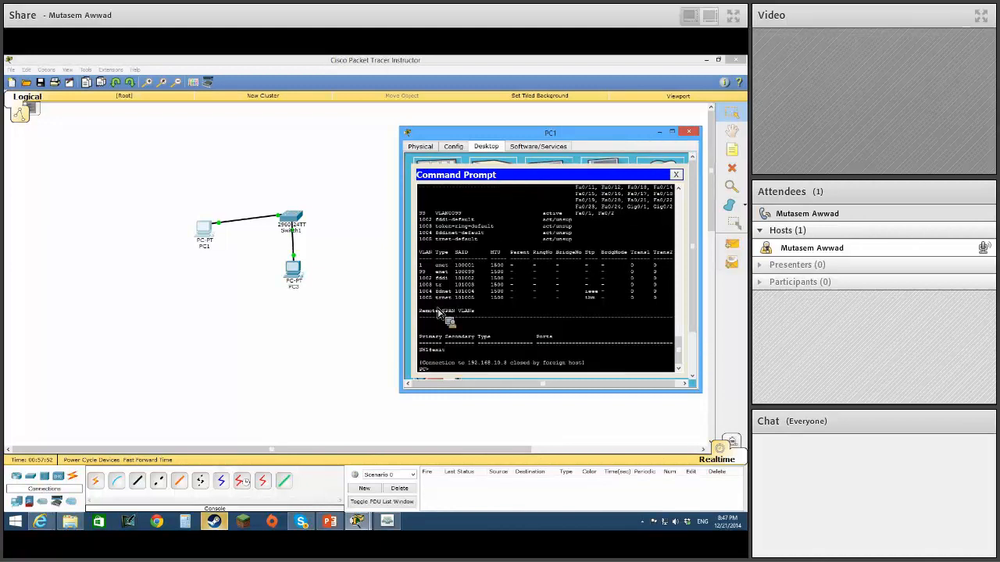
{"action": "key", "text": "Return"}
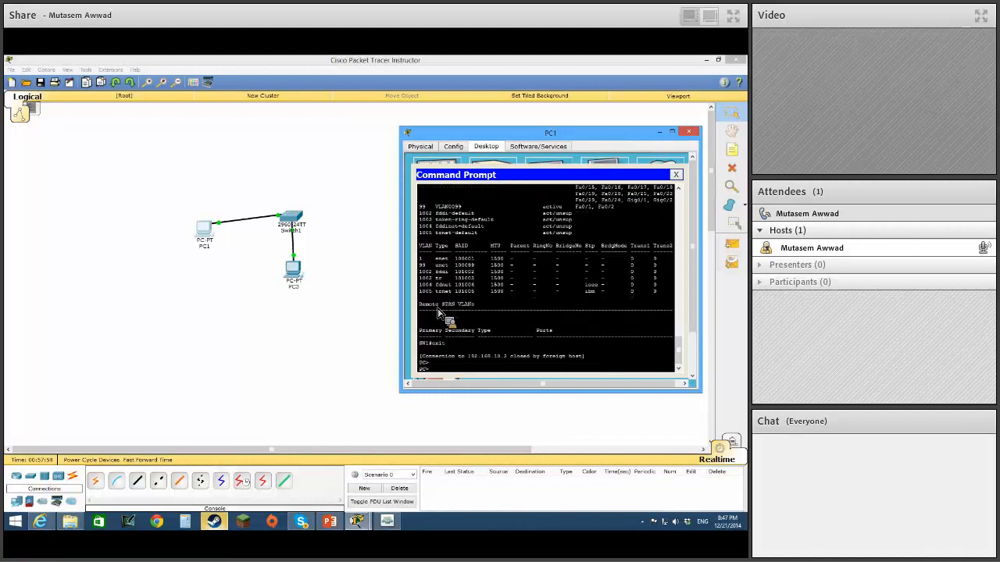
{"action": "type", "text": "telne"}
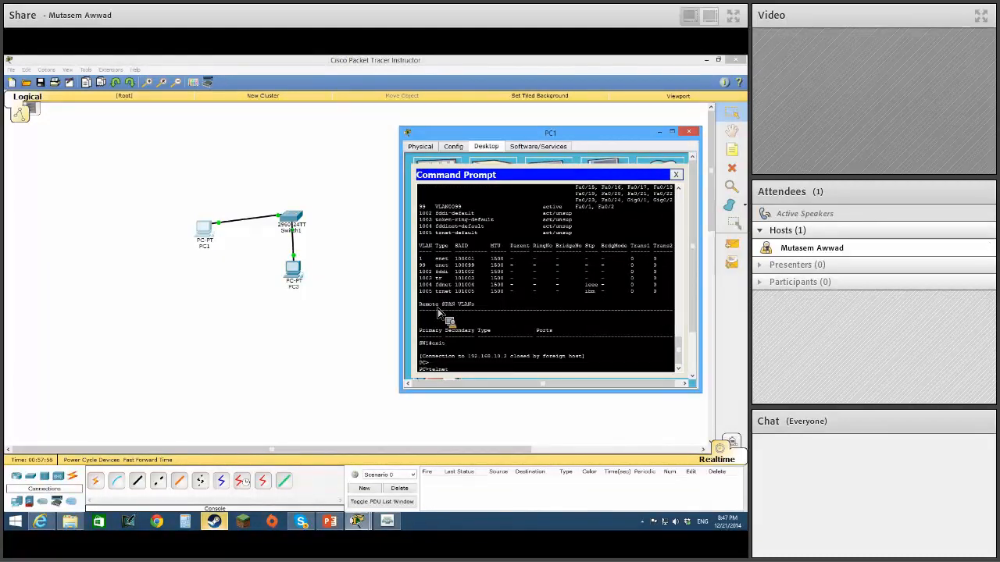
{"action": "type", "text": "t 192.168.10."}
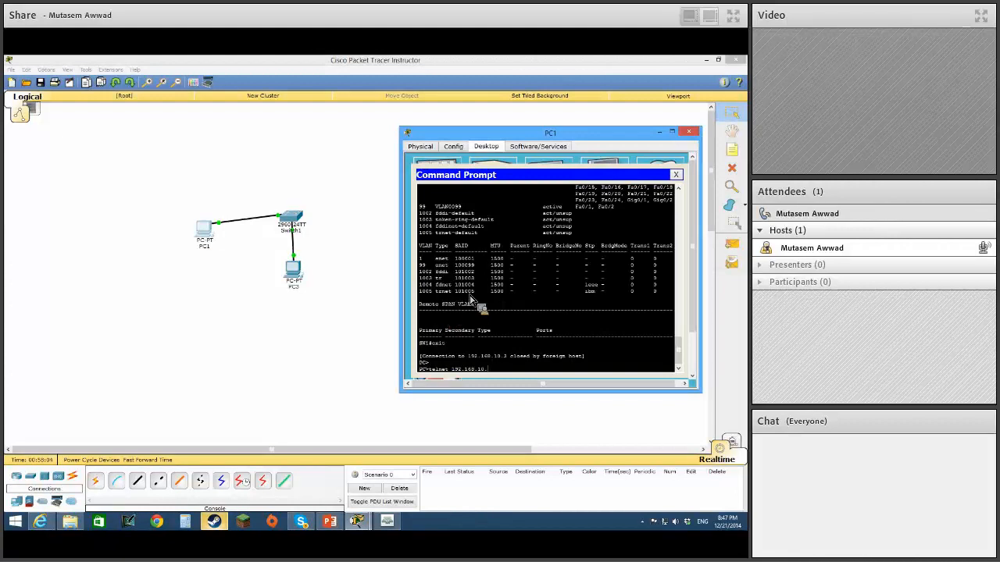
{"action": "type", "text": "2"}
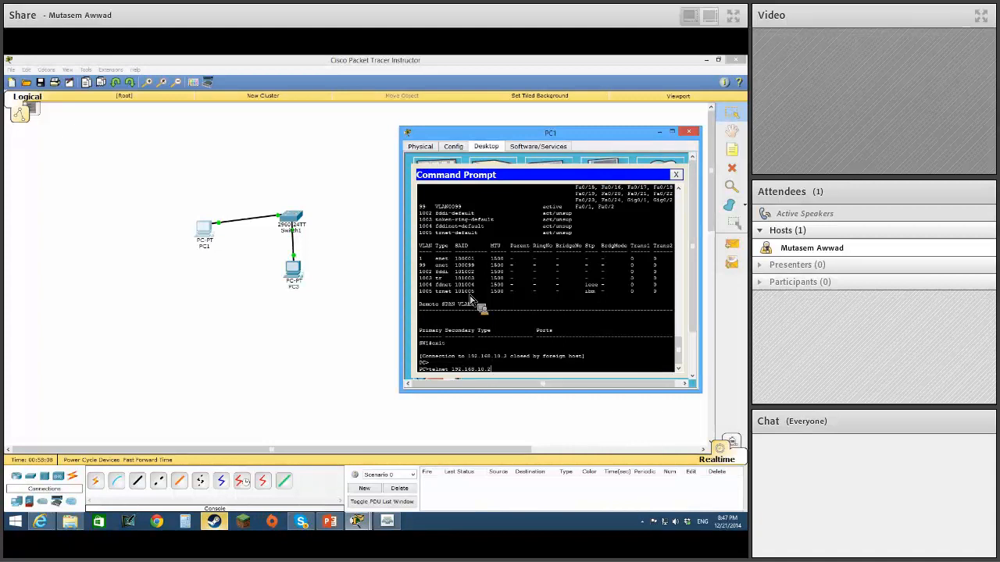
{"action": "key", "text": "Return"}
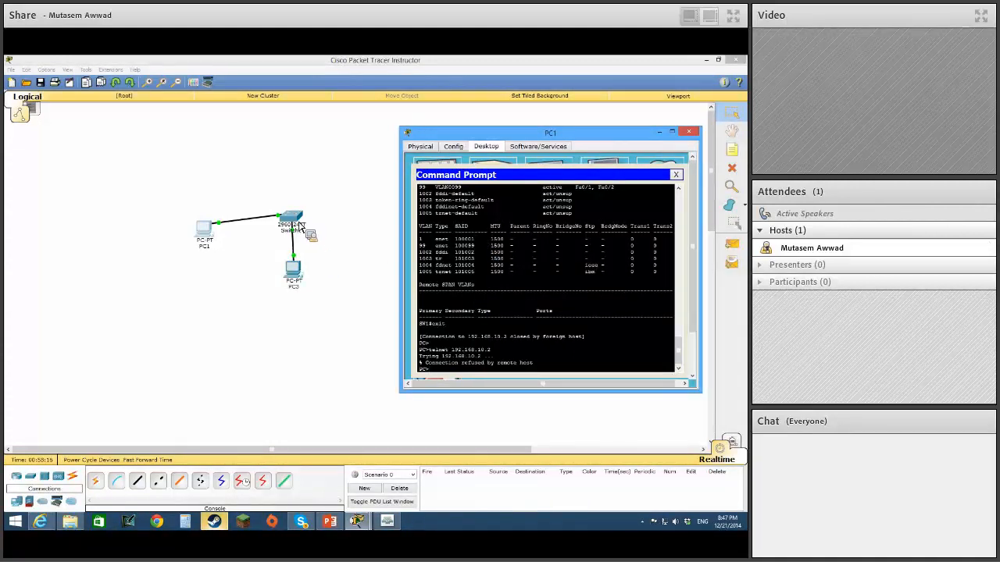
Close PC1's command prompt, switch to PowerPoint and present the slides from Configuring SSH through to Verifying SSH.
{"action": "left_click", "coordinate": [675, 175]}
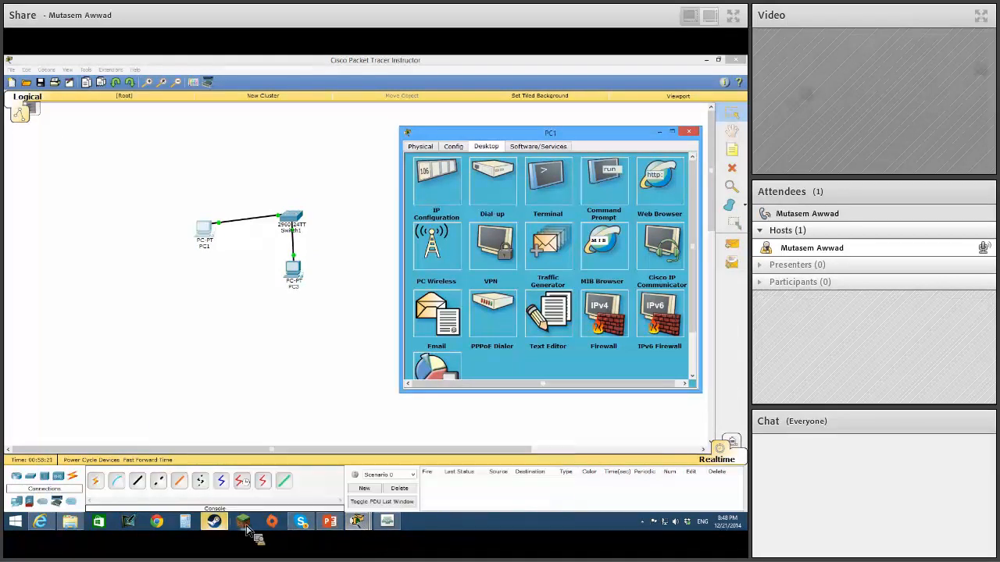
{"action": "left_click", "coordinate": [330, 521]}
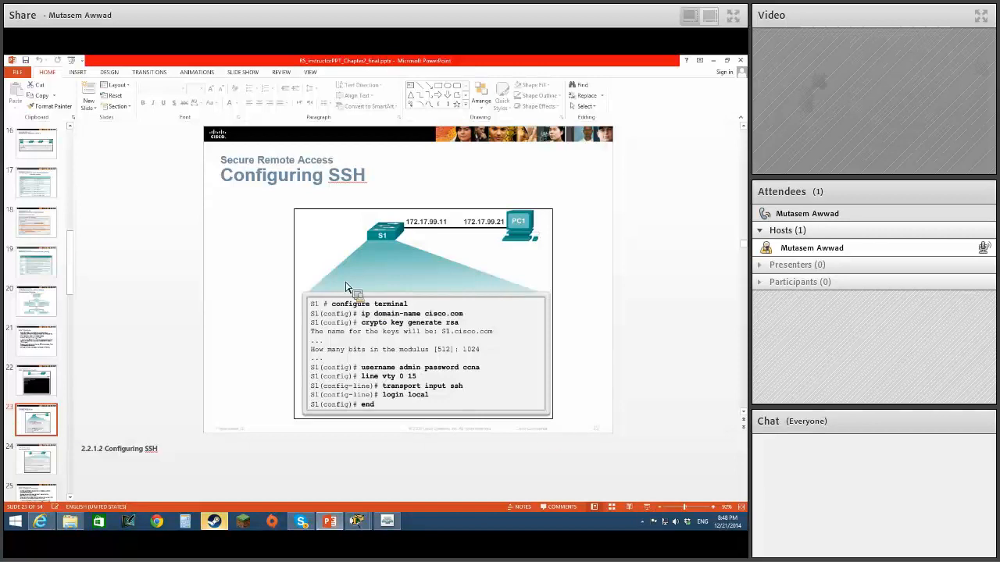
{"action": "left_click", "coordinate": [644, 506]}
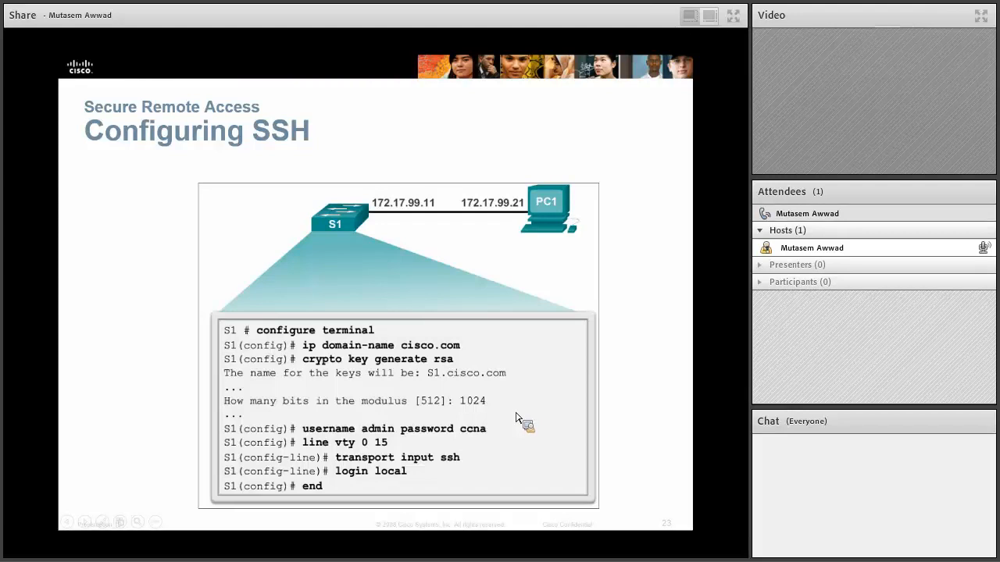
{"action": "left_click", "coordinate": [495, 368]}
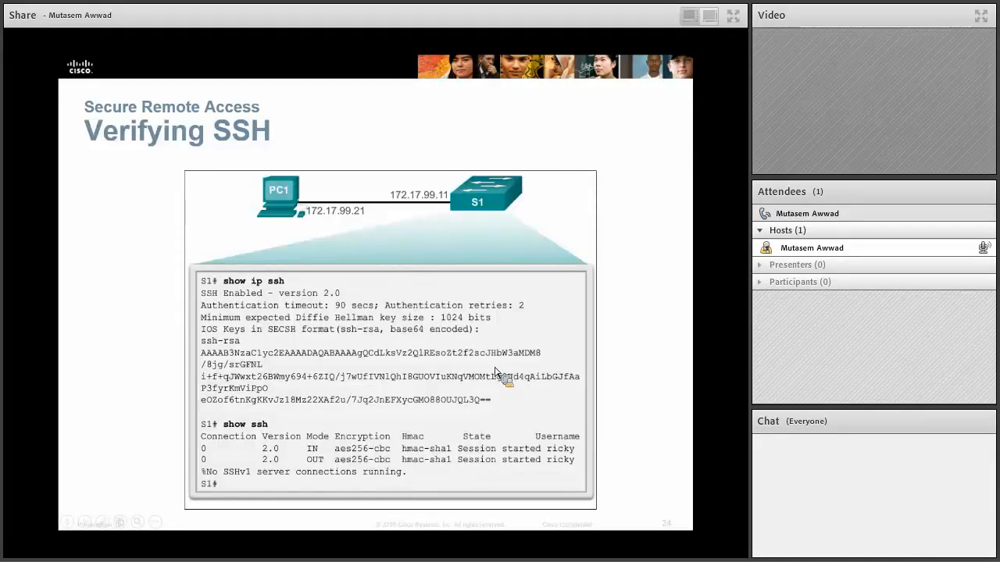
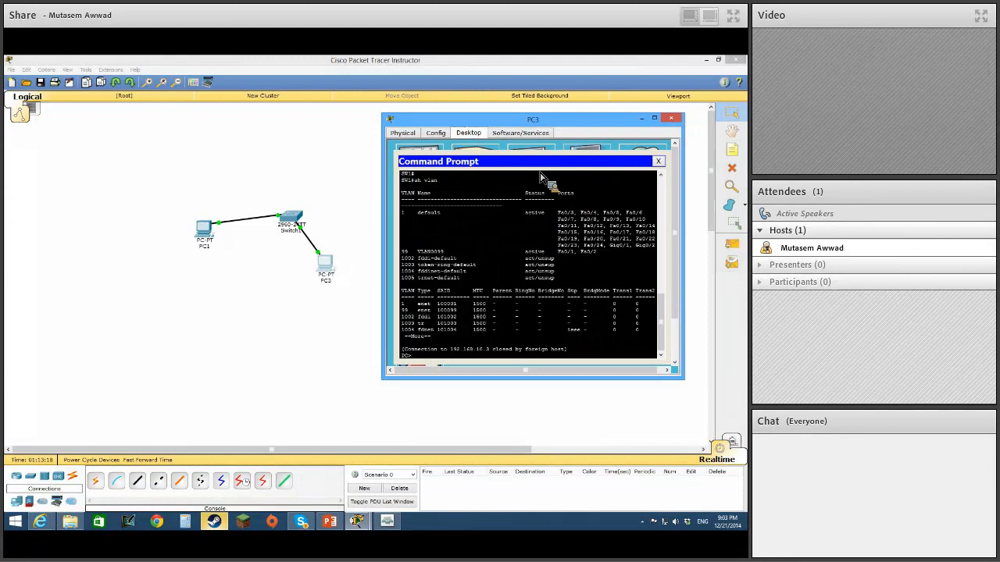
From PC3's command prompt, try to open an SSH session with ssh -l admin cisco.
{"action": "type", "text": "ssh"}
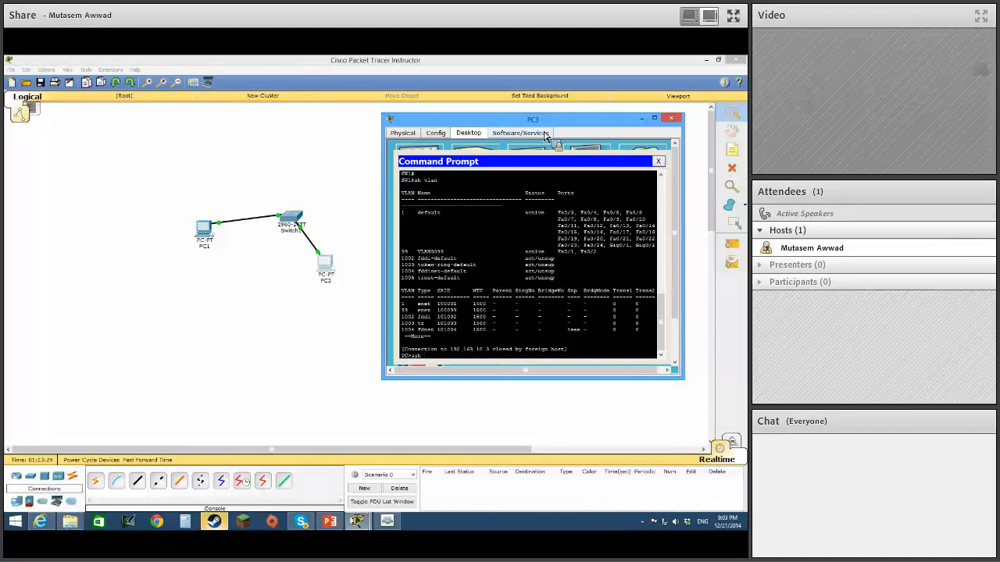
{"action": "type", "text": "-"}
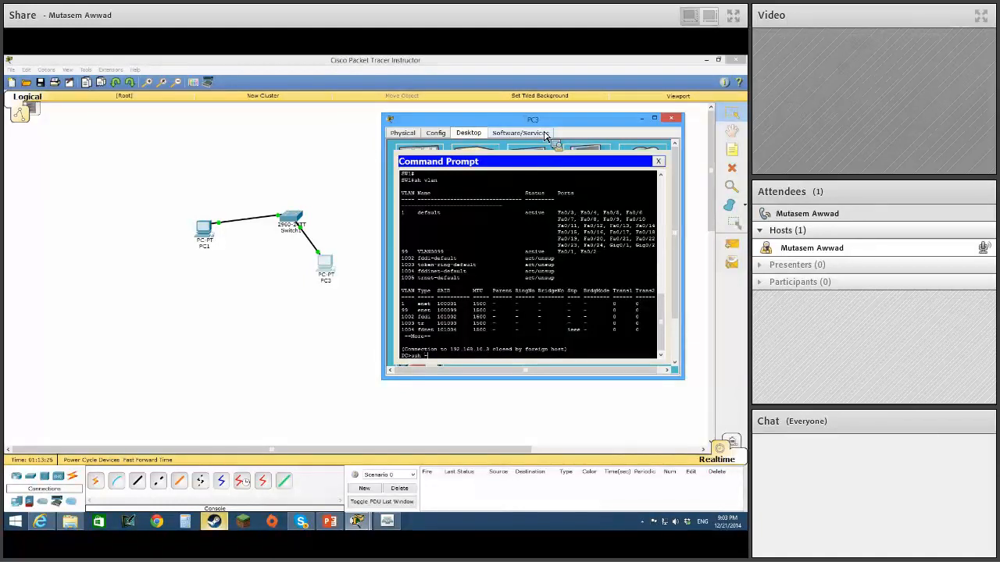
{"action": "type", "text": "l admin"}
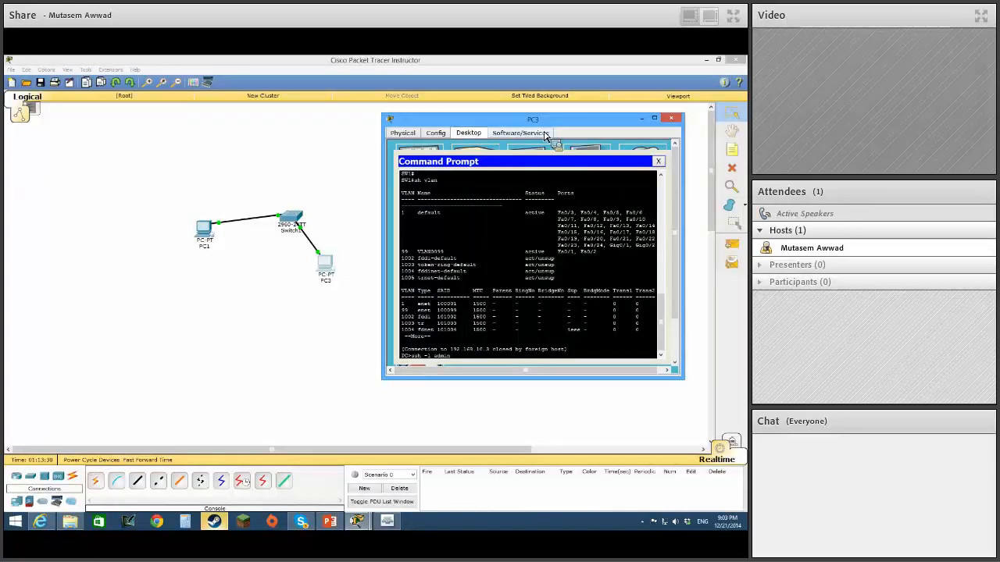
{"action": "type", "text": " cisco"}
{"action": "key", "text": "Return"}
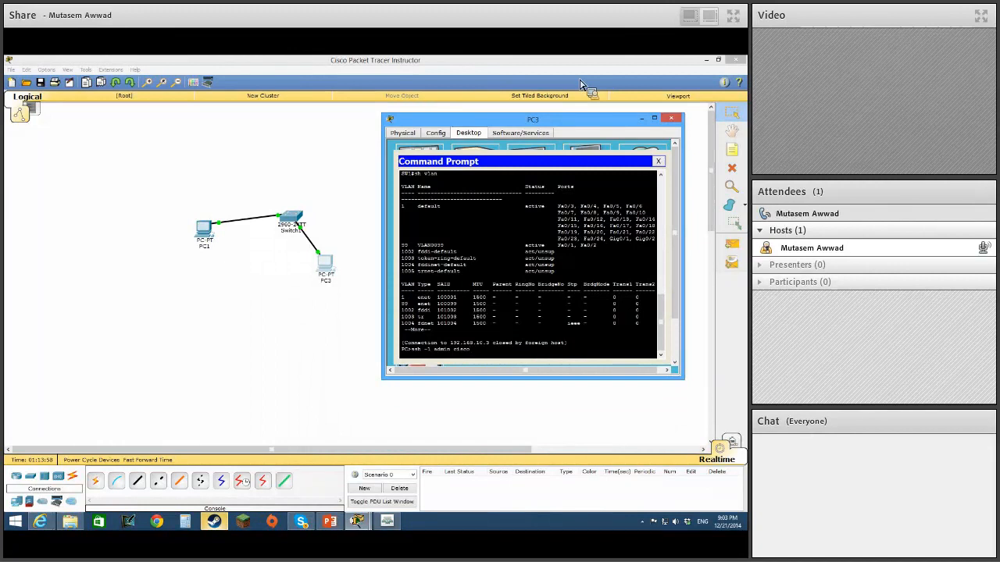
Close PC3's command prompt and bring up PC1's command prompt with its last command recalled.
{"action": "left_click", "coordinate": [659, 161]}
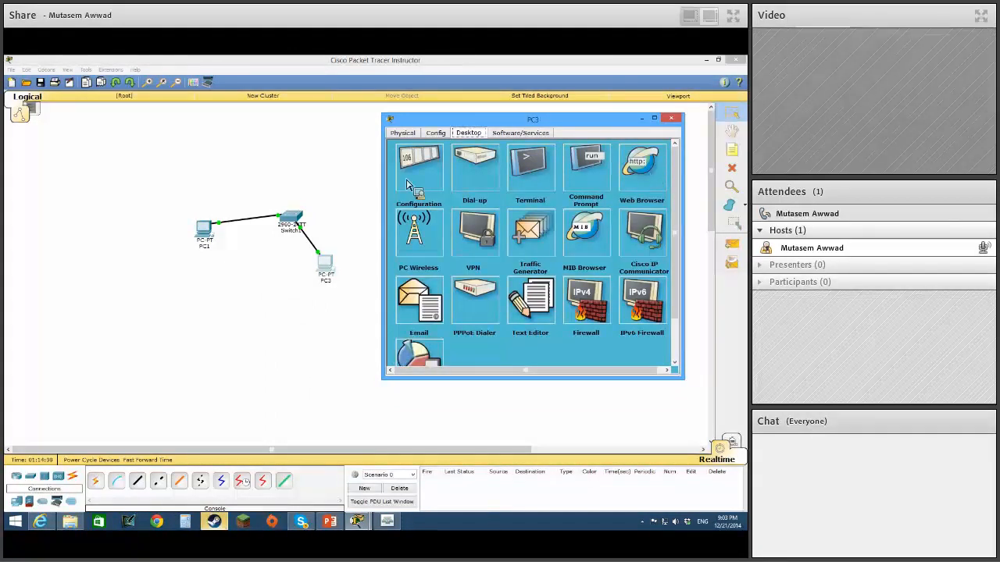
{"action": "left_click", "coordinate": [203, 236]}
{"action": "left_click", "coordinate": [584, 168]}
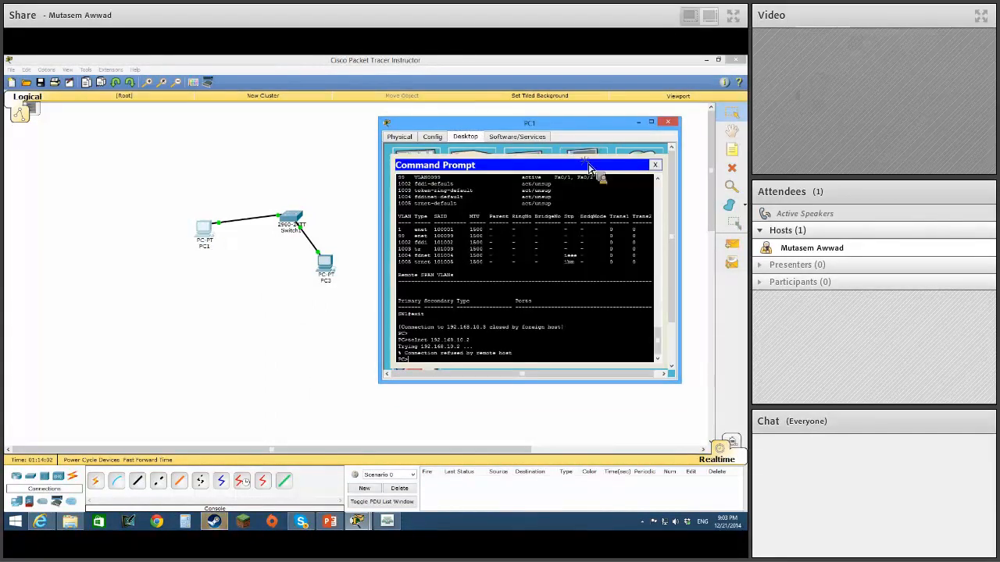
{"action": "key", "text": "Up"}
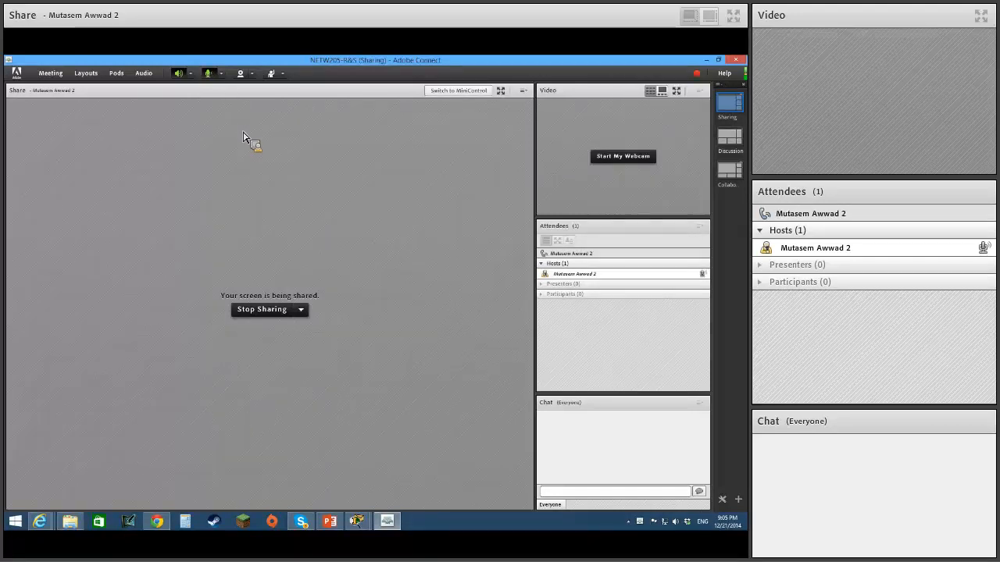
Check the NETW205-R&S meeting's recordings list in the browser, and minimize the Adobe Connect and browser windows to return to Packet Tracer.
{"action": "left_click", "coordinate": [50, 73]}
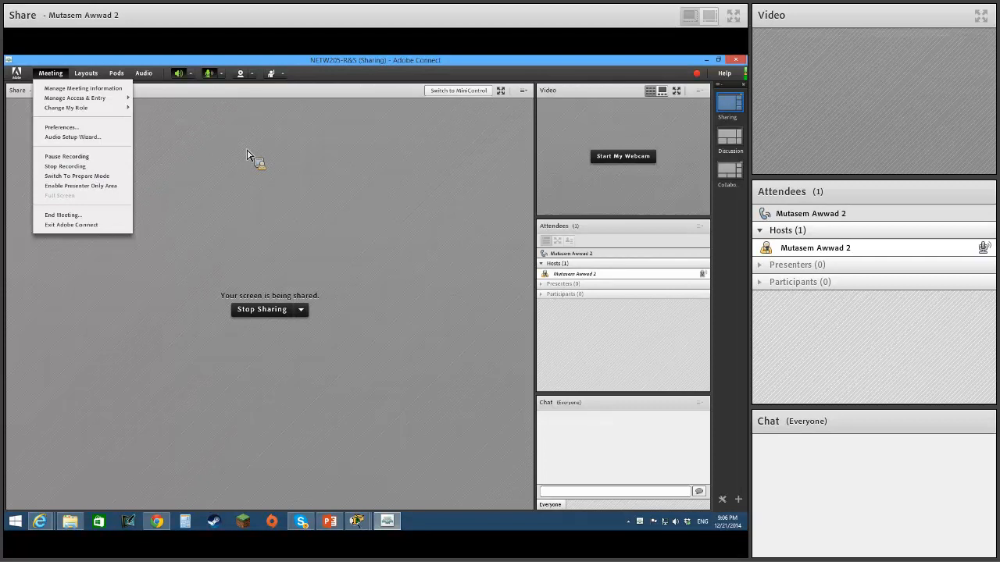
{"action": "left_click", "coordinate": [247, 155]}
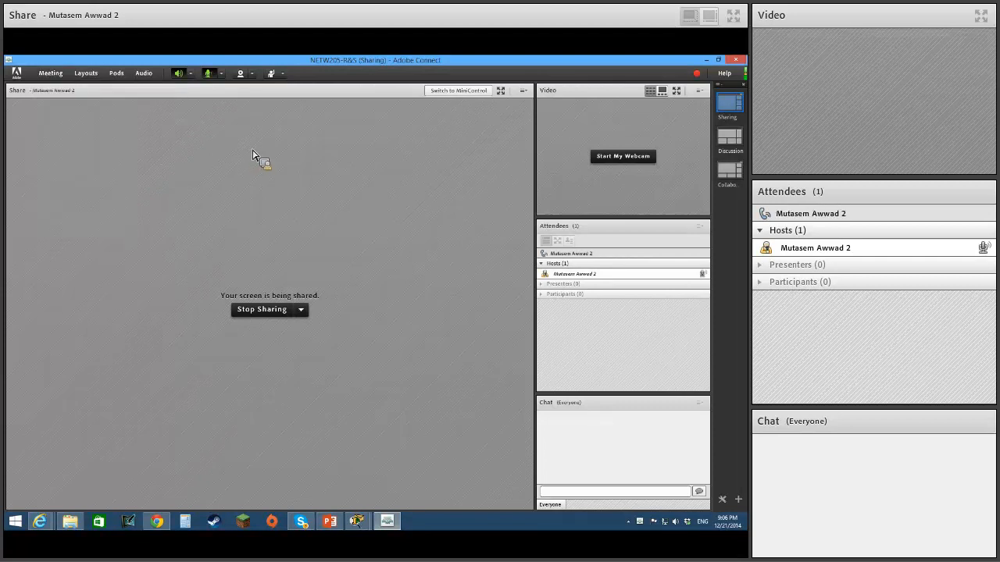
{"action": "left_click", "coordinate": [707, 61]}
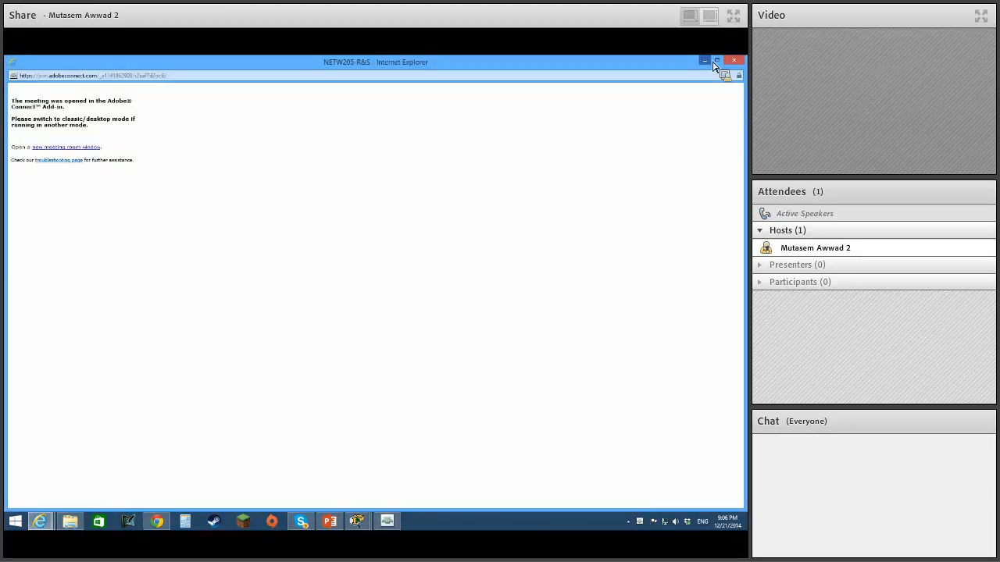
{"action": "left_click", "coordinate": [706, 61]}
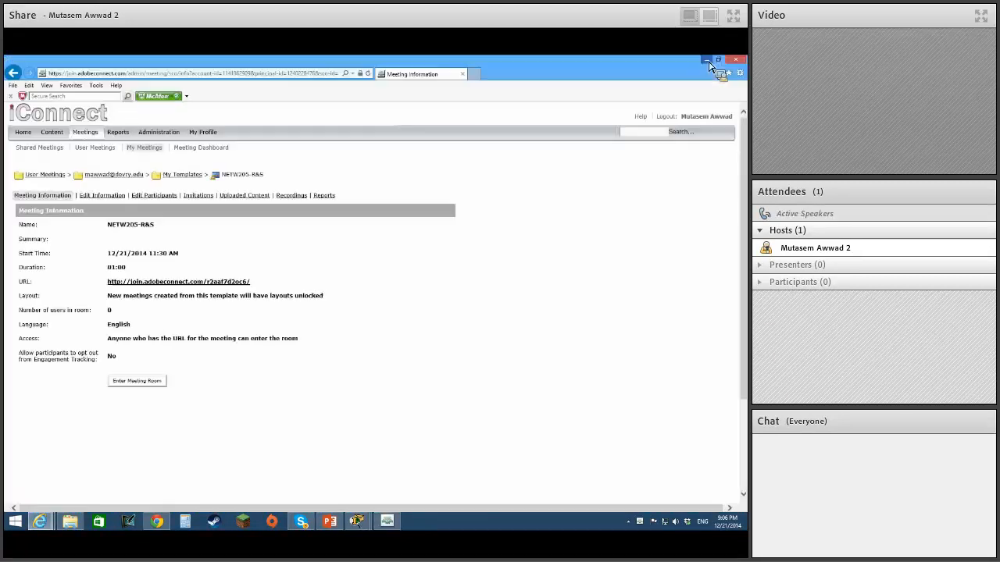
{"action": "left_click", "coordinate": [300, 195]}
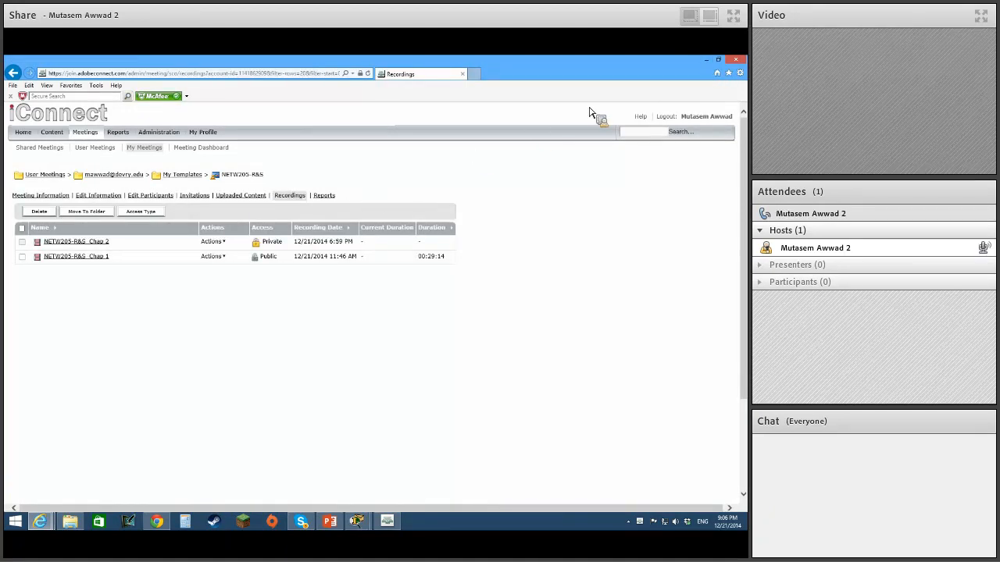
{"action": "left_click", "coordinate": [706, 61]}
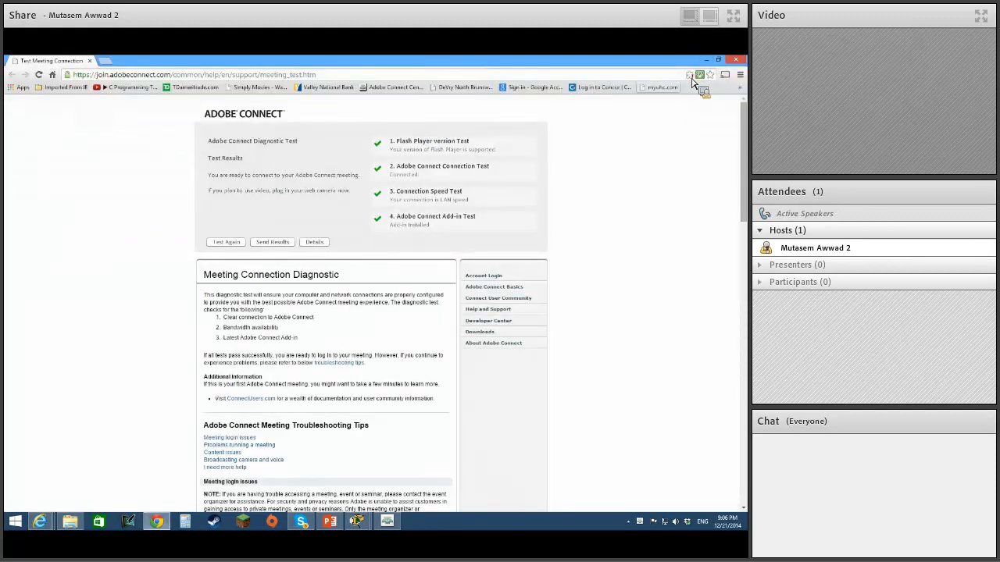
{"action": "left_click", "coordinate": [707, 60]}
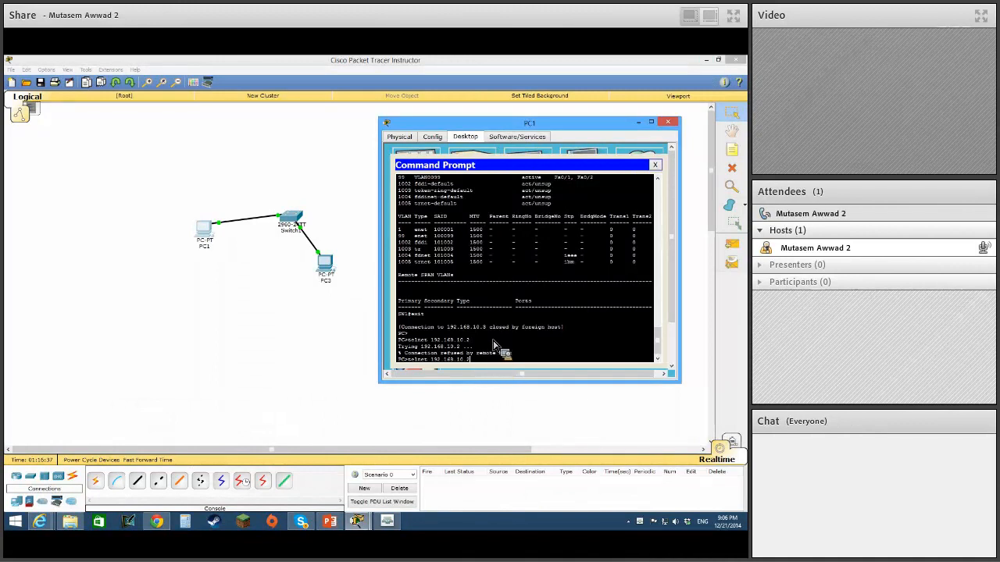
Open an SSH session to 192.168.10.3 with ssh -l admin and the account password, and enter privileged mode with the enable password.
{"action": "key", "text": "Up"}
{"action": "key", "text": "Return"}
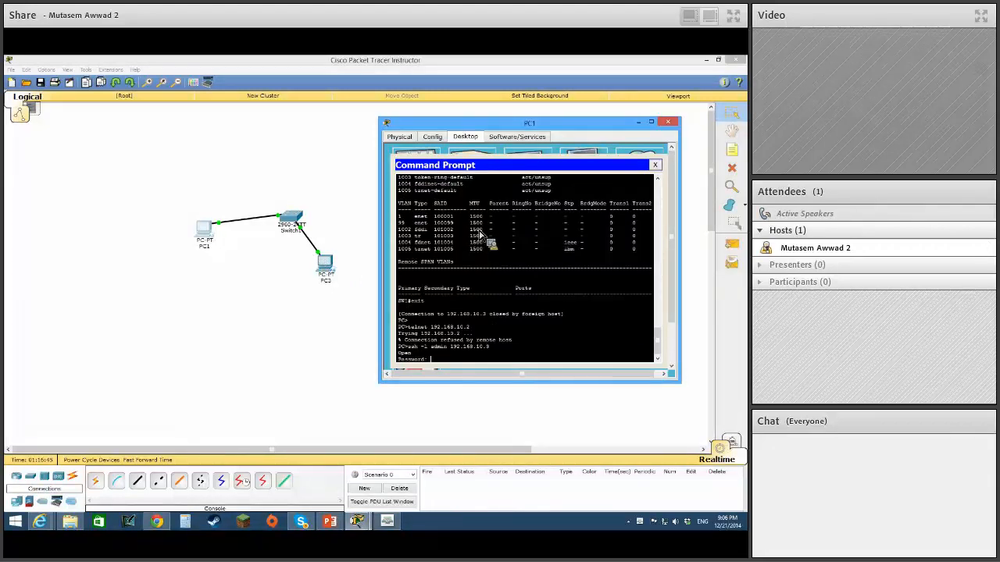
{"action": "key", "text": "Return"}
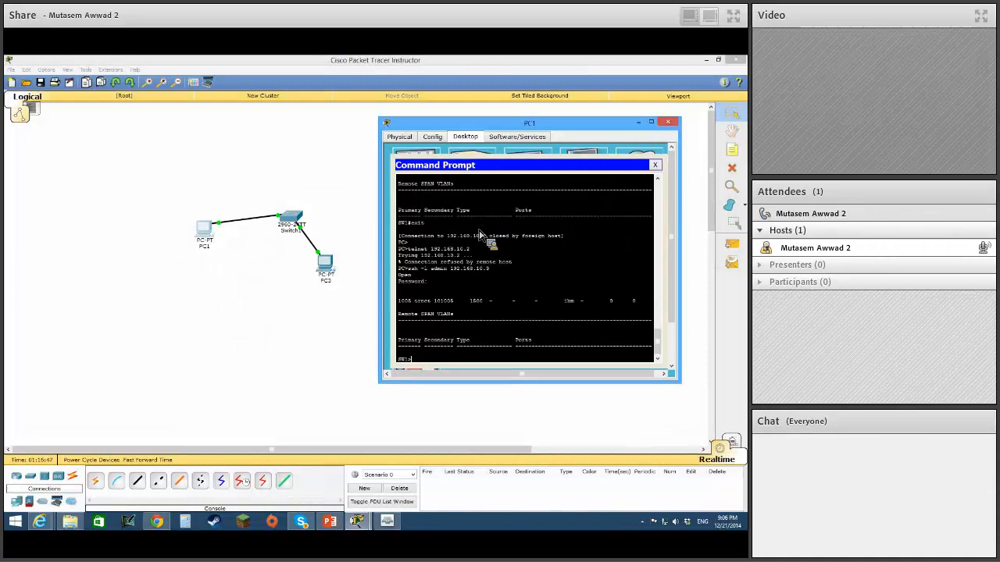
{"action": "type", "text": "en"}
{"action": "key", "text": "Return"}
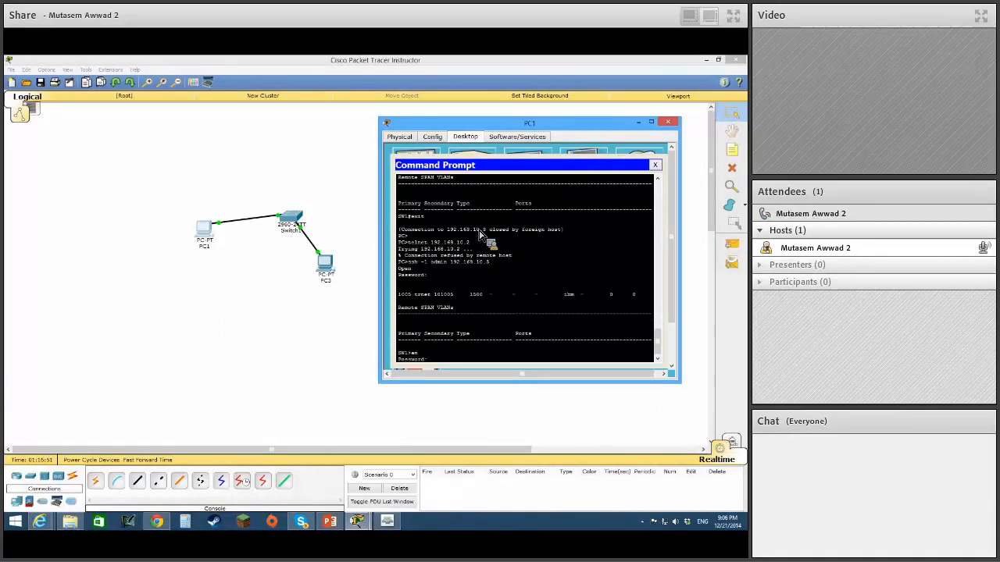
{"action": "key", "text": "Return"}
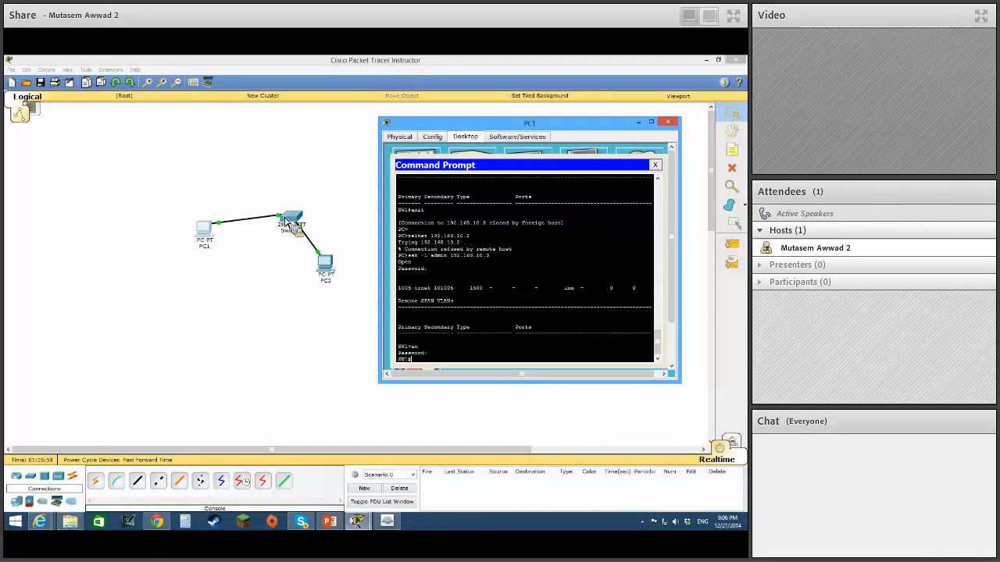
Enter global configuration mode on the switch with config t and select interface fa0/1.
{"action": "type", "text": "config t"}
{"action": "key", "text": "Return"}
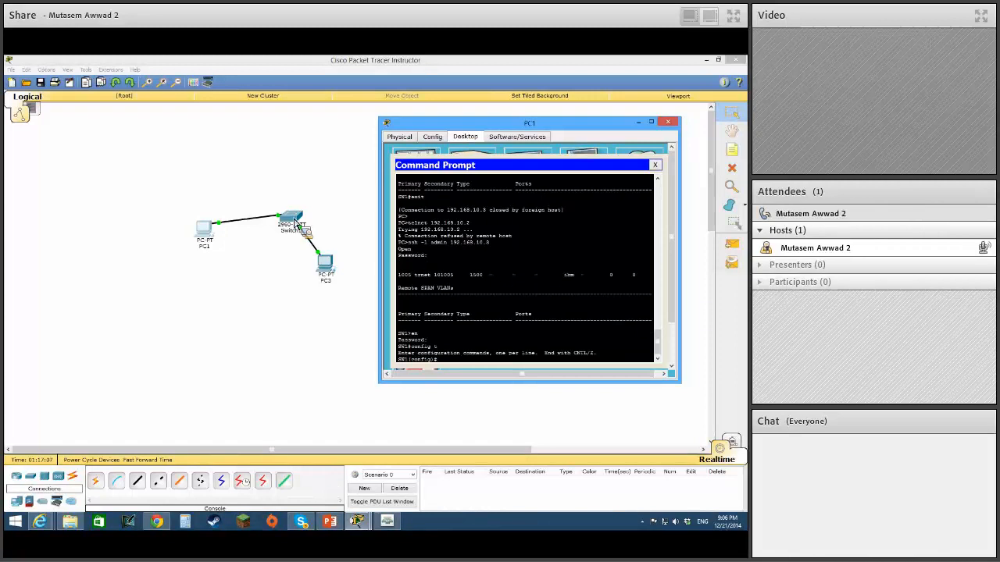
{"action": "type", "text": "int fa0/3"}
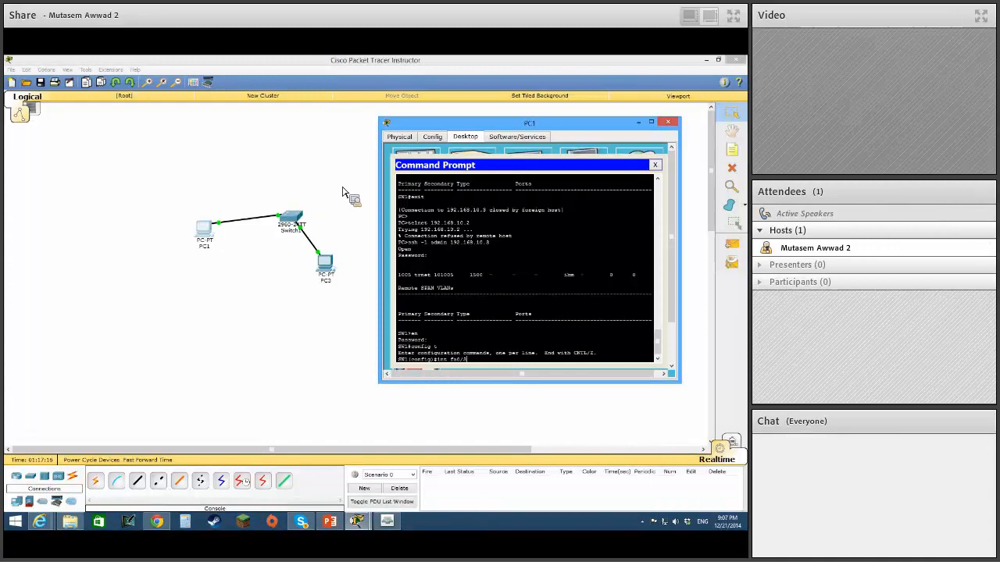
{"action": "key", "text": "Return"}
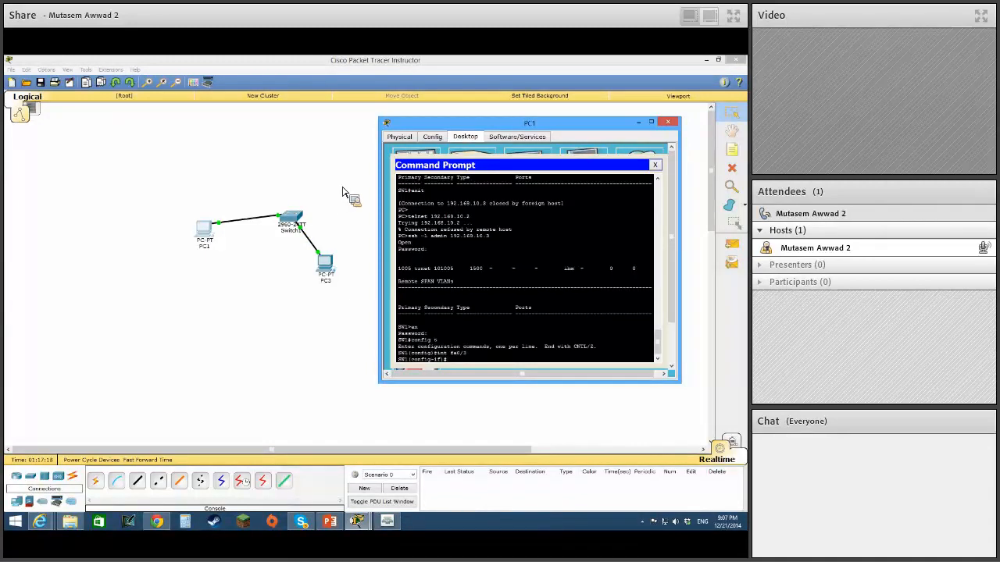
{"action": "key", "text": "Up"}
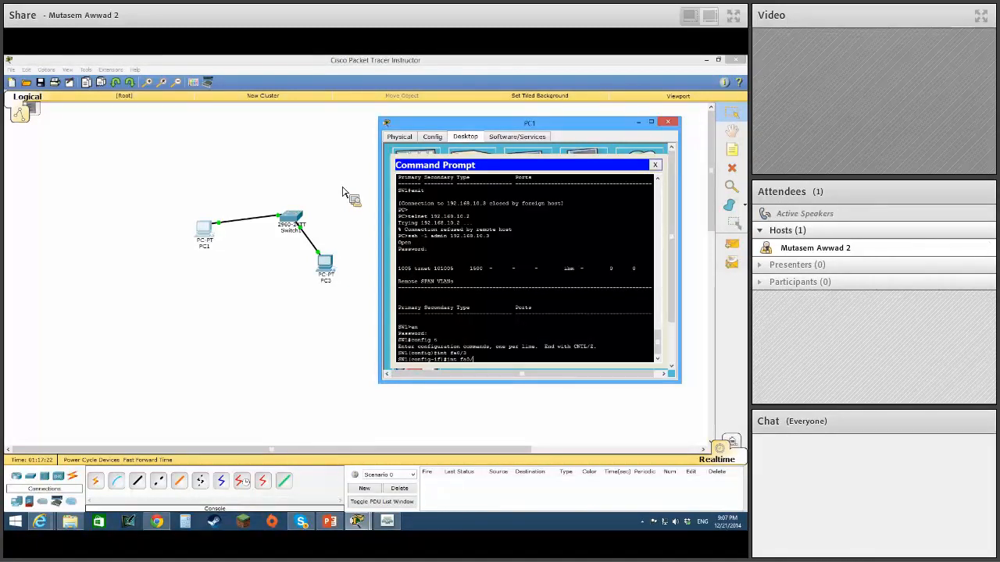
{"action": "type", "text": "1"}
{"action": "key", "text": "Return"}
Set interface fa0/1 to access mode with switchport mode access.
{"action": "type", "text": "switchp"}
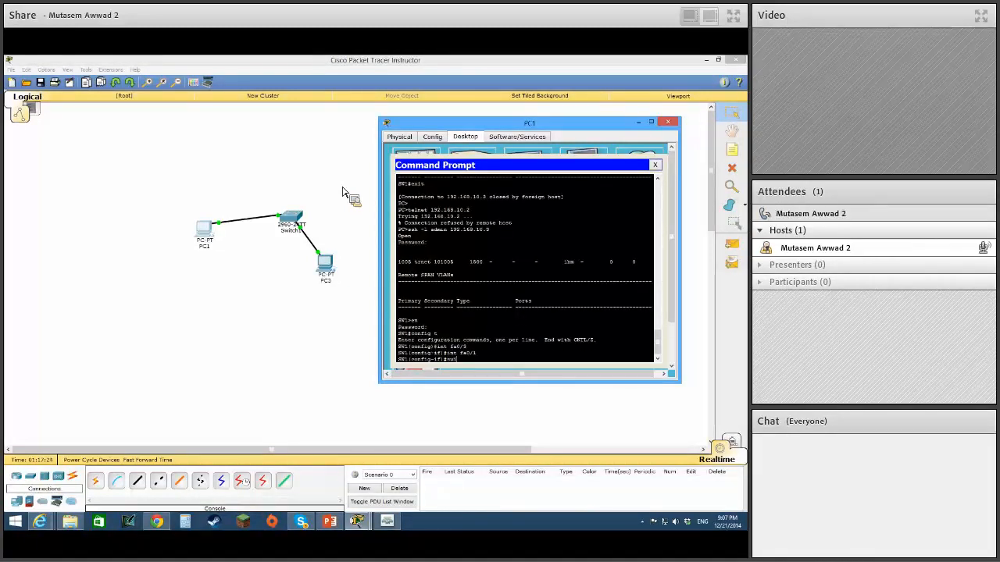
{"action": "type", "text": "ort mode acces"}
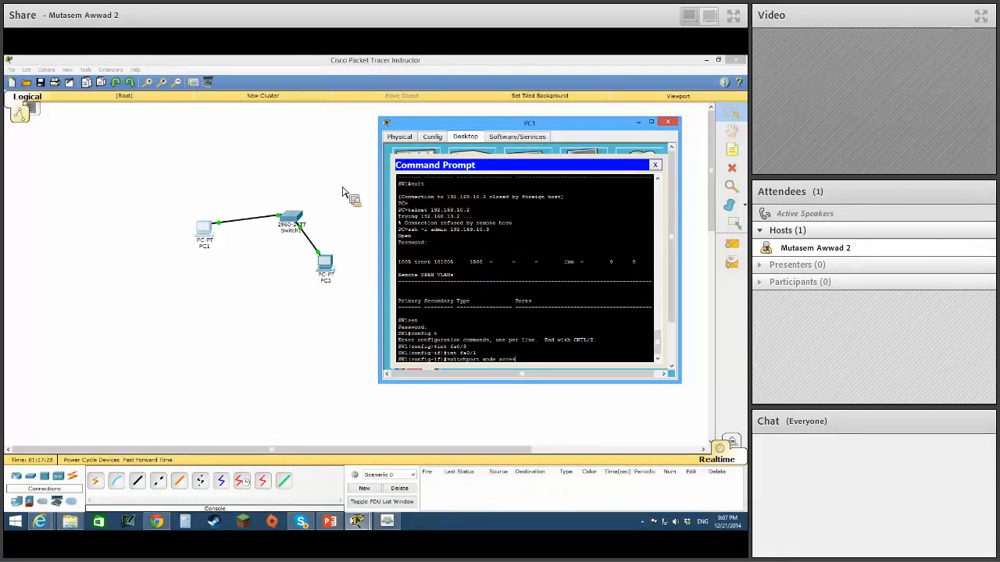
{"action": "type", "text": "s"}
{"action": "key", "text": "Return"}
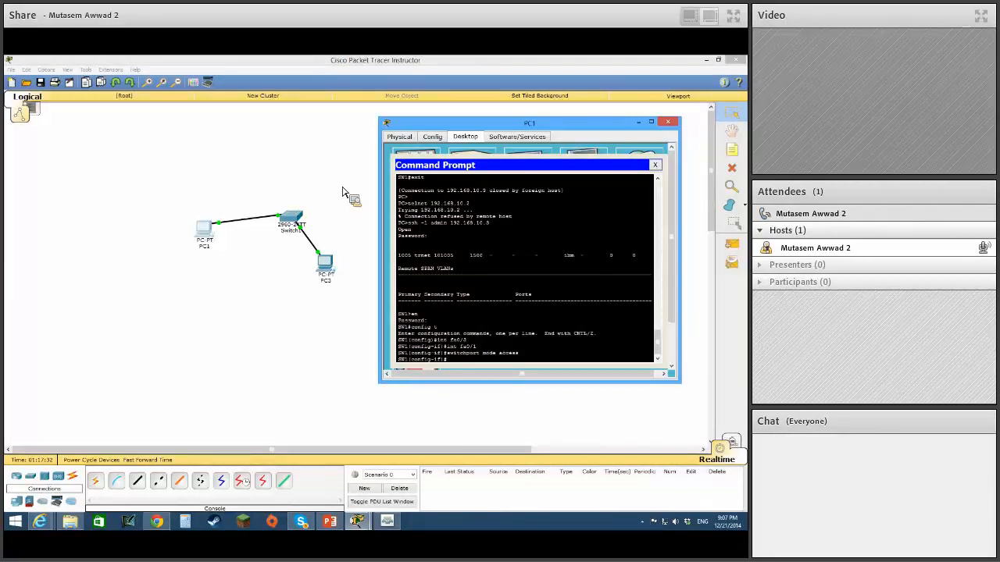
Enable port security on interface fa0/1 with switchport port-security.
{"action": "type", "text": "switchport"}
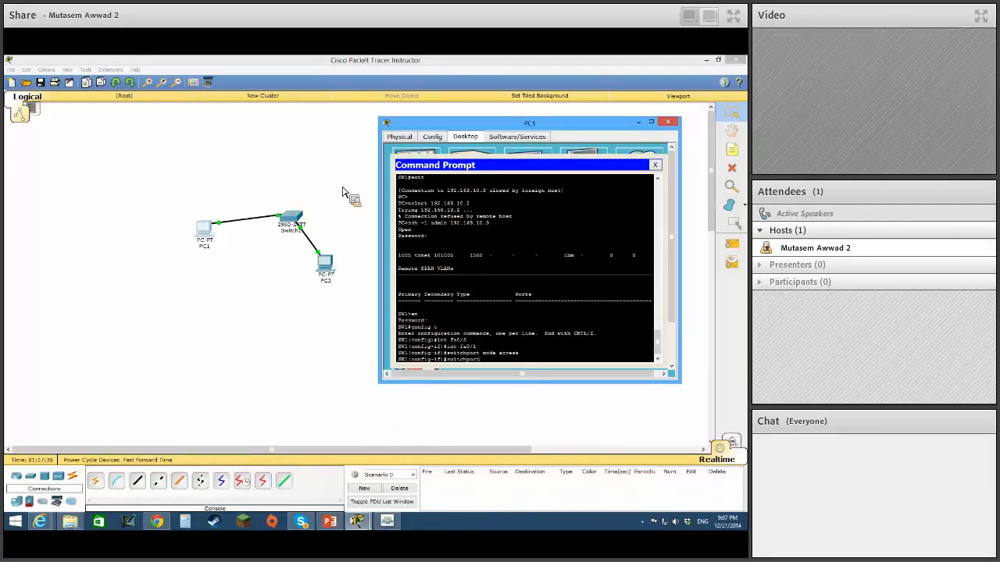
{"action": "type", "text": " port-sec"}
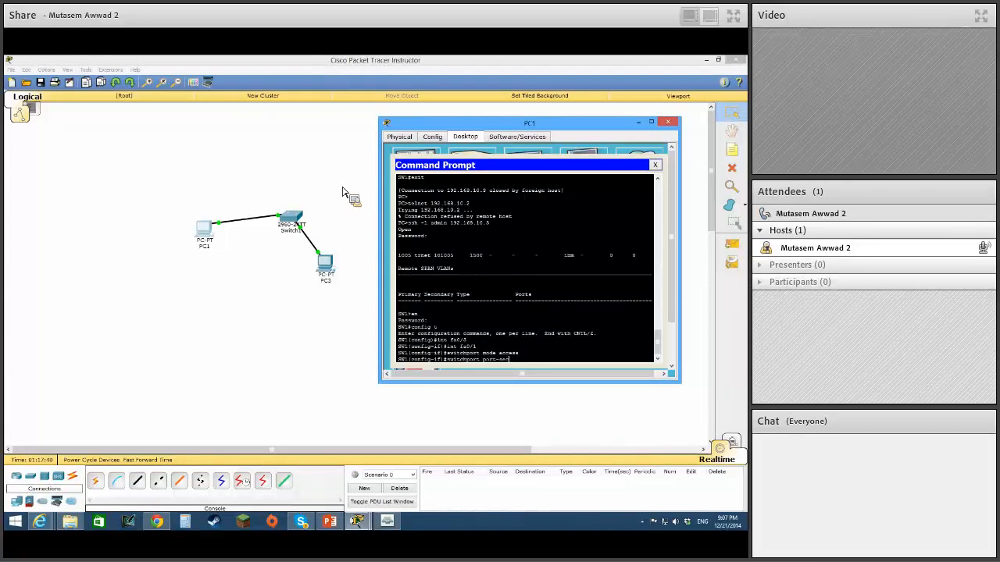
{"action": "type", "text": "urity"}
{"action": "key", "text": "Return"}
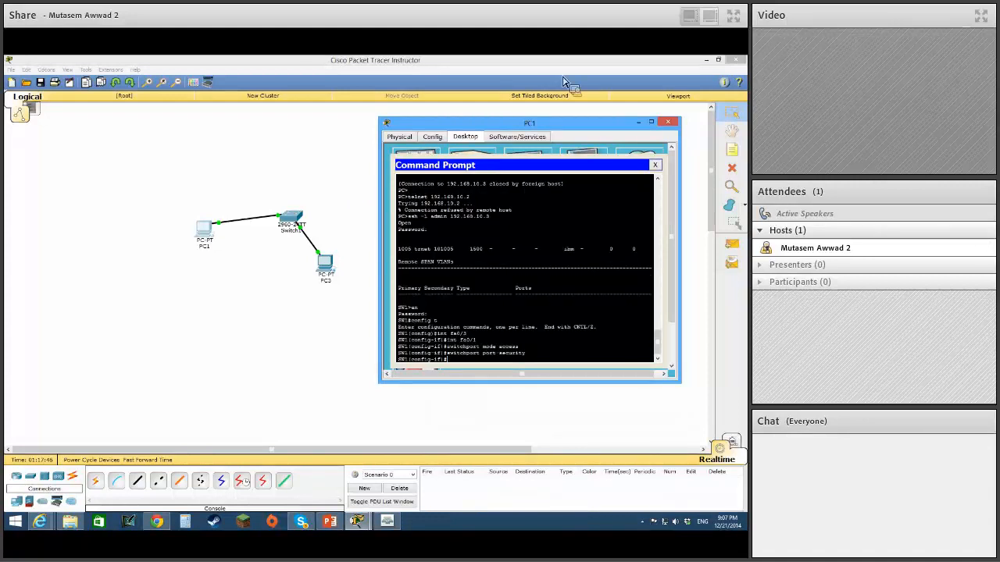
Limit fa0/1 to one secure MAC address with switchport port-security maximum 1.
{"action": "left_click", "coordinate": [651, 123]}
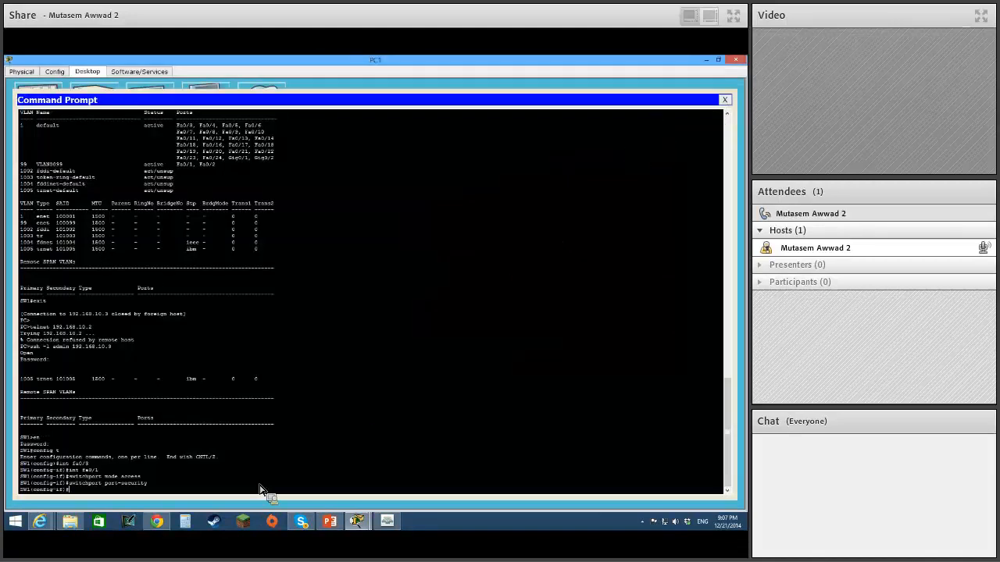
{"action": "left_click", "coordinate": [722, 63]}
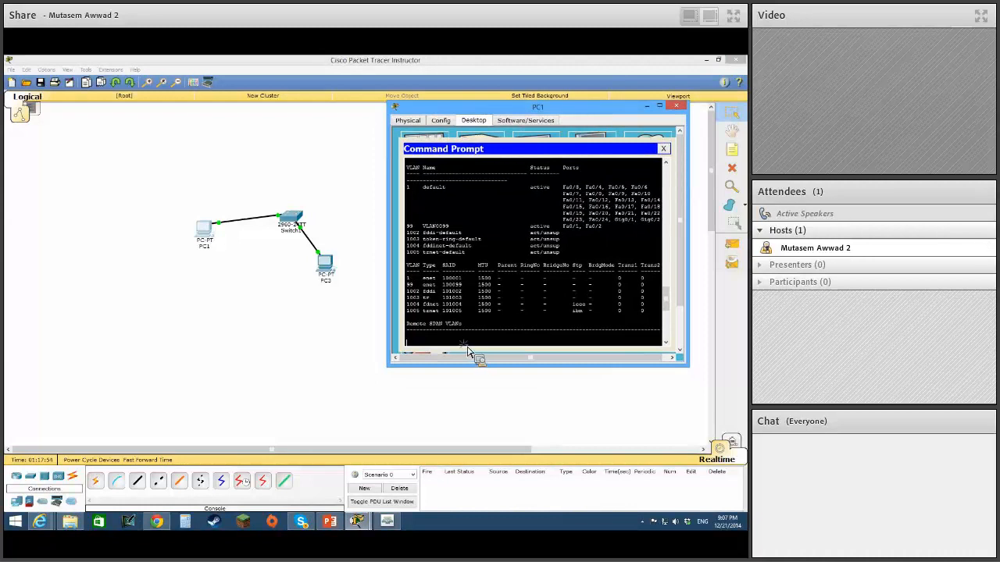
{"action": "scroll", "coordinate": [469, 340], "scroll_direction": "down", "scroll_amount": 4}
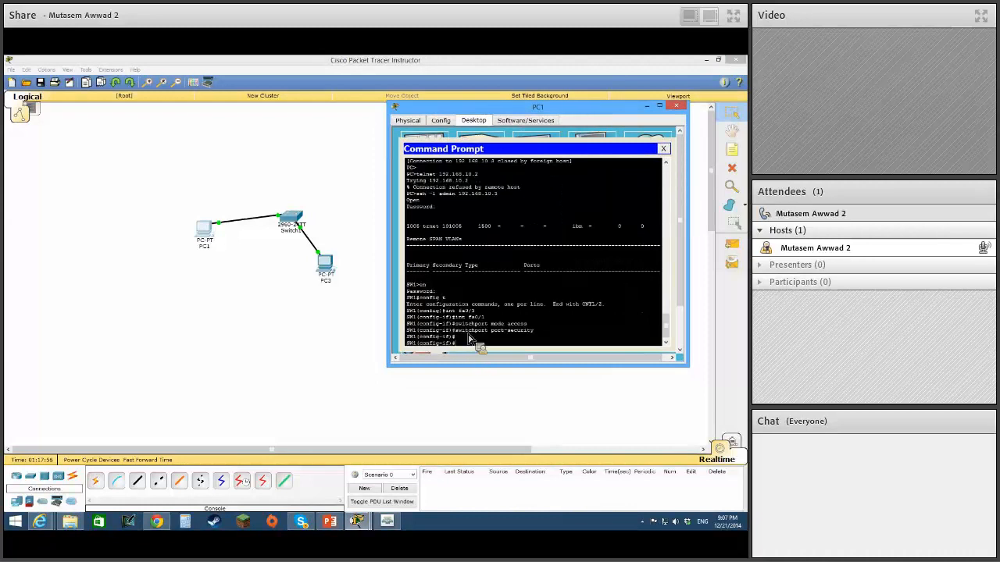
{"action": "key", "text": "Up"}
{"action": "type", "text": "maximum "}
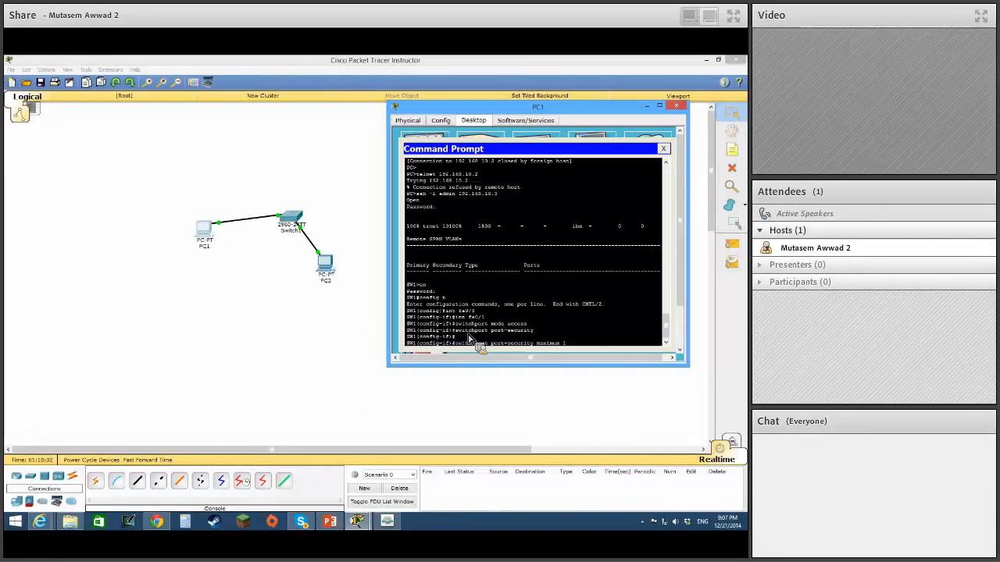
{"action": "type", "text": "1"}
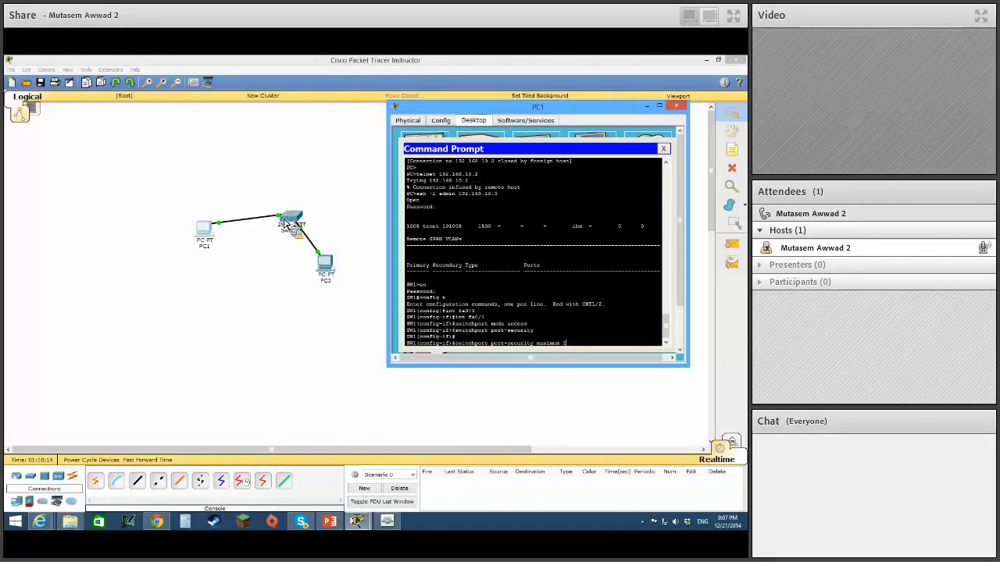
{"action": "key", "text": "Return"}
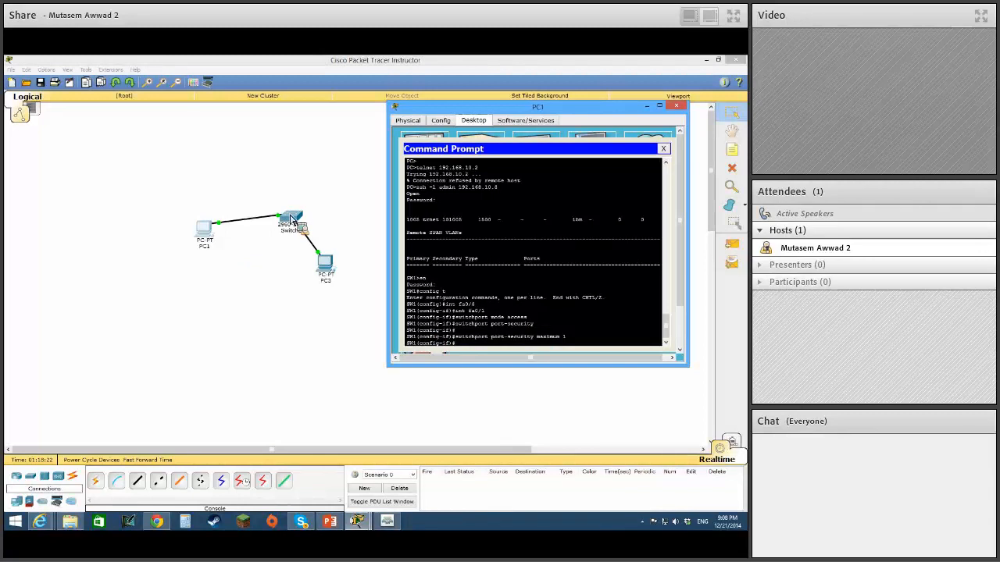
Enable sticky MAC address learning on fa0/1 with switchport port-security mac-add sticky.
{"action": "key", "text": "Up"}
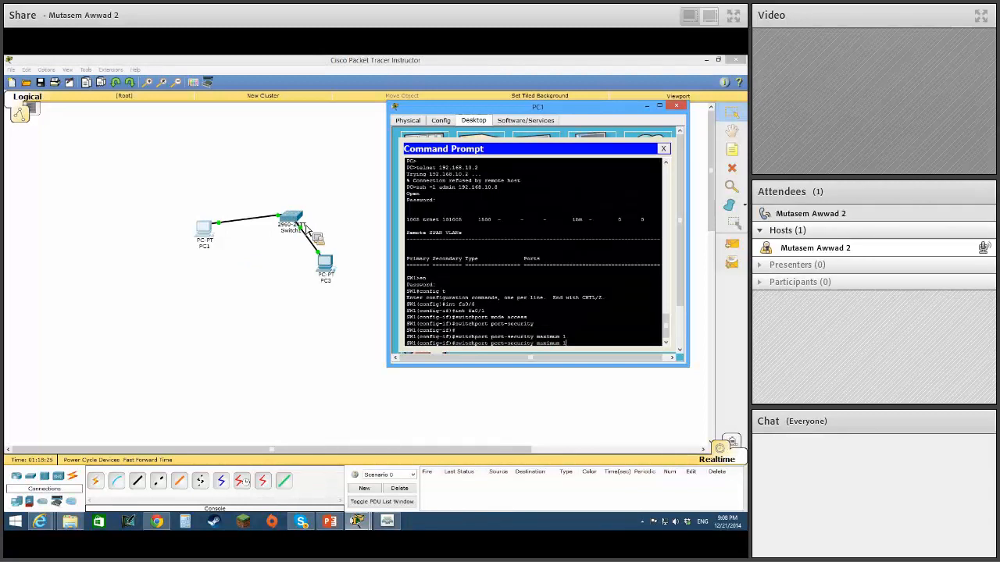
{"action": "key", "text": "BackSpace"}
{"action": "key", "text": "BackSpace"}
{"action": "key", "text": "BackSpace"}
{"action": "key", "text": "BackSpace"}
{"action": "key", "text": "BackSpace"}
{"action": "key", "text": "BackSpace"}
{"action": "key", "text": "BackSpace"}
{"action": "key", "text": "BackSpace"}
{"action": "key", "text": "BackSpace"}
{"action": "key", "text": "BackSpace"}
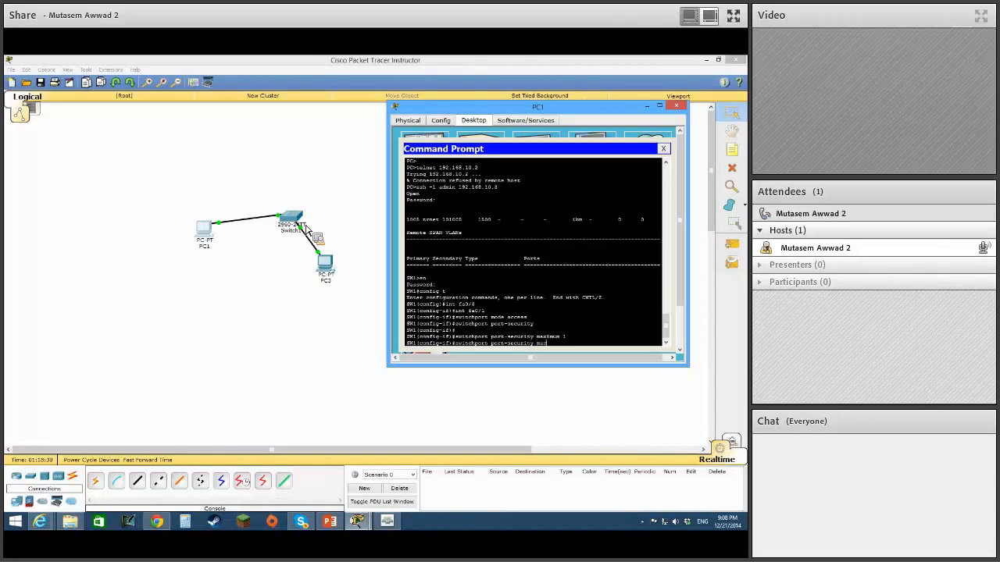
{"action": "type", "text": "sticky"}
{"action": "key", "text": "Return"}
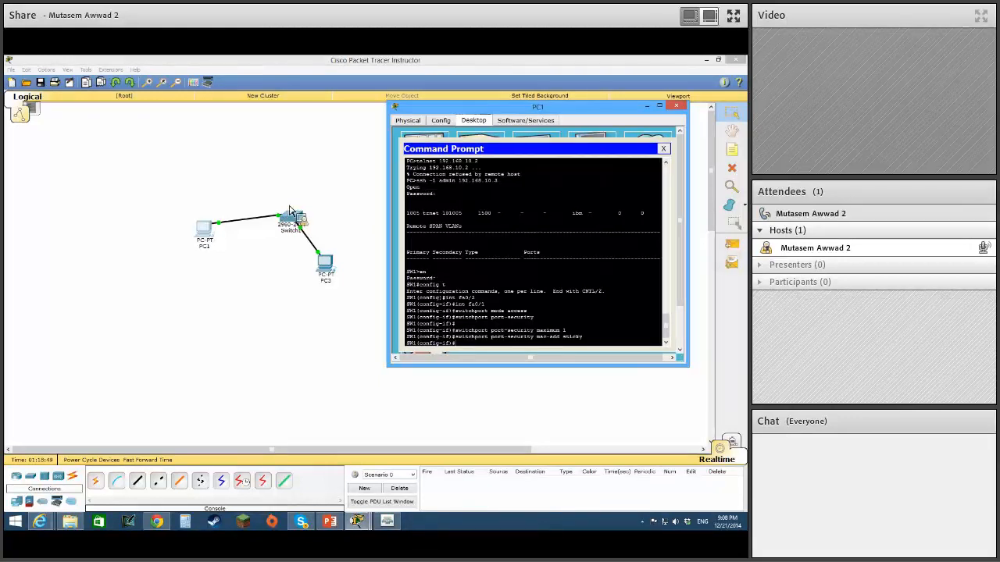
Set fa0/1's port-security violation action to shutdown with switchport port-security violation shutdown.
{"action": "key", "text": "Up"}
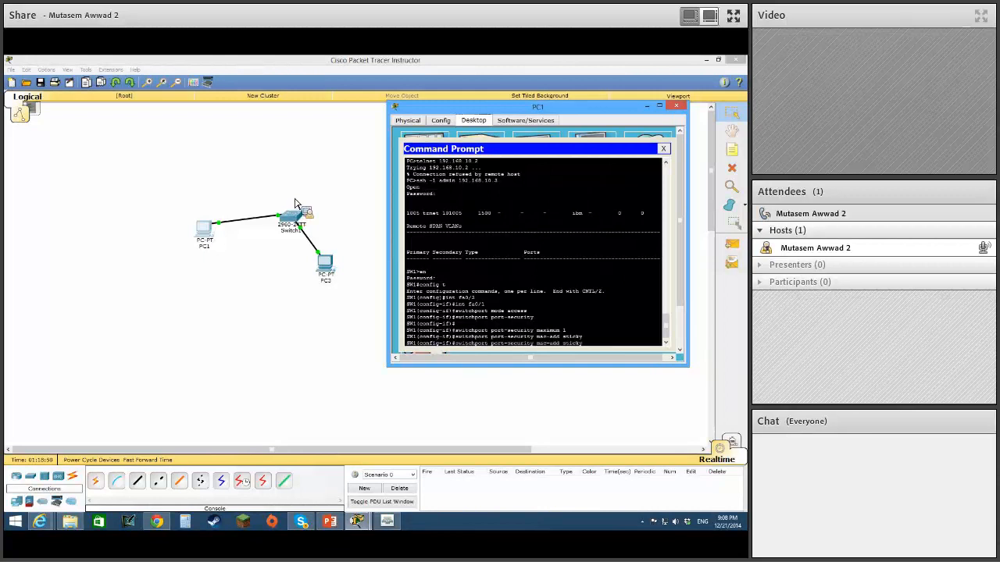
{"action": "key", "text": "Up"}
{"action": "key", "text": "BackSpace"}
{"action": "key", "text": "BackSpace"}
{"action": "key", "text": "BackSpace"}
{"action": "key", "text": "BackSpace"}
{"action": "key", "text": "BackSpace"}
{"action": "key", "text": "BackSpace"}
{"action": "key", "text": "BackSpace"}
{"action": "key", "text": "BackSpace"}
{"action": "key", "text": "BackSpace"}
{"action": "type", "text": "violation"}
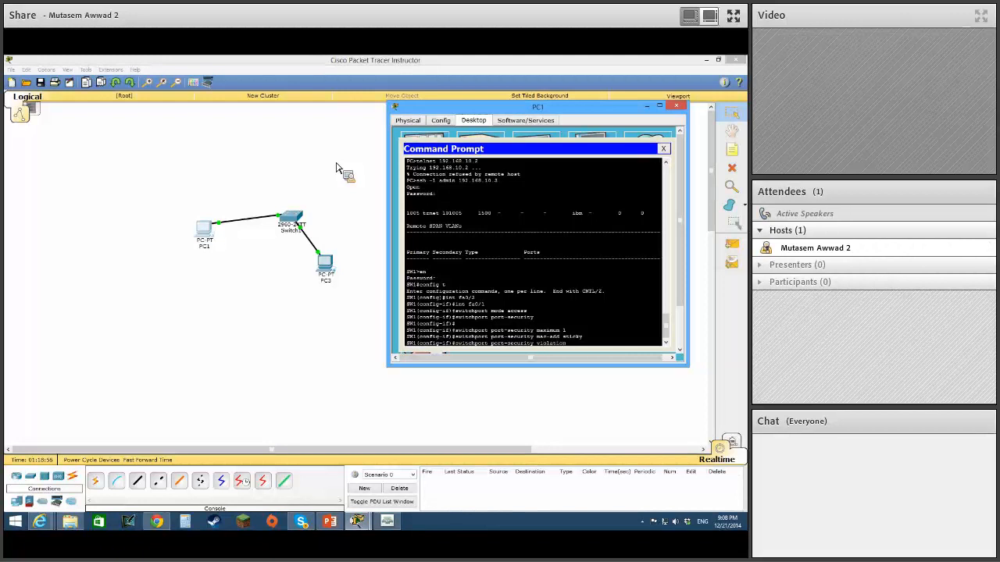
{"action": "type", "text": " shutdown"}
{"action": "key", "text": "Return"}
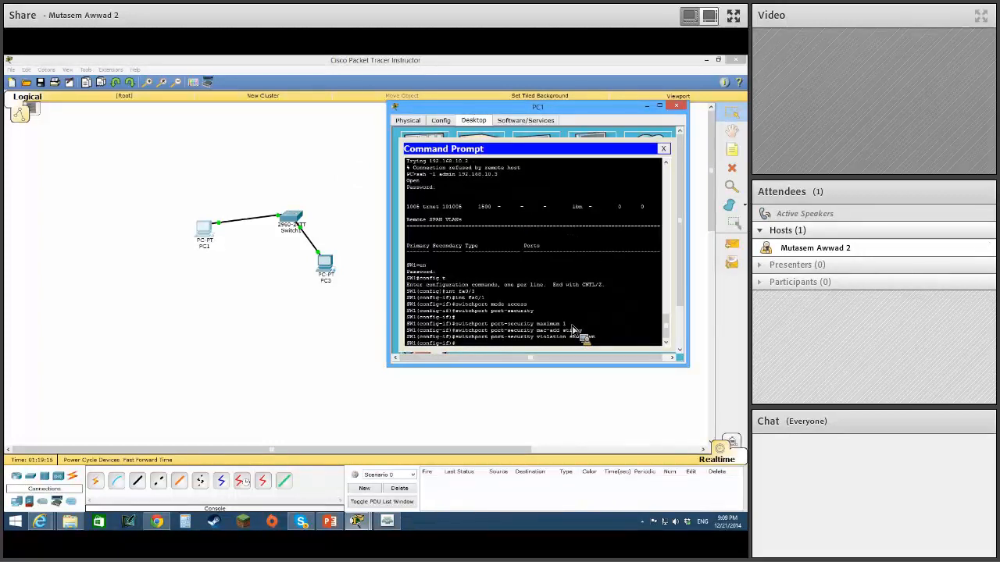
Switch to PowerPoint to review the Port Security: Violation Modes slide, and return to Packet Tracer.
{"action": "left_click", "coordinate": [329, 522]}
{"action": "left_click", "coordinate": [49, 380]}
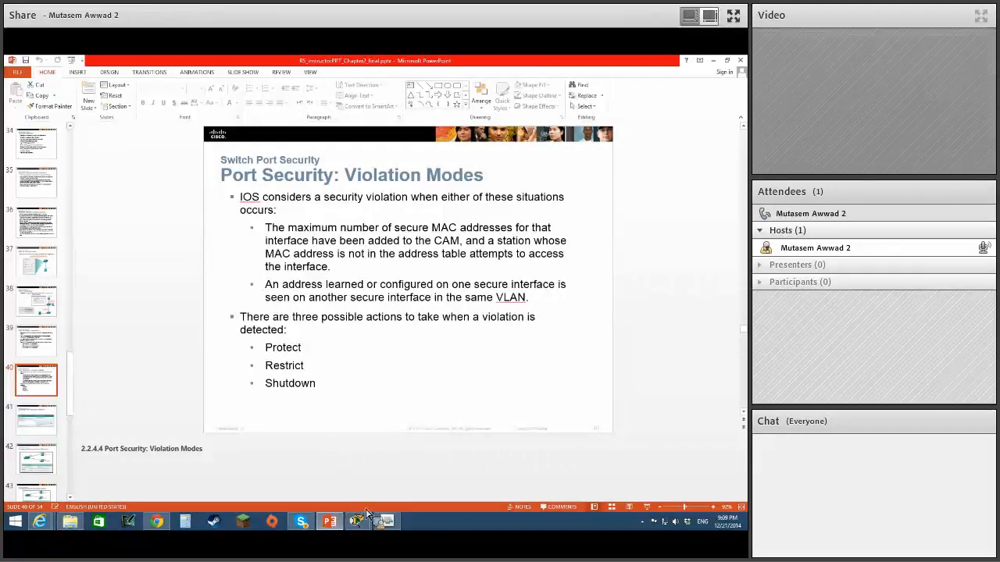
{"action": "mouse_move", "coordinate": [358, 521]}
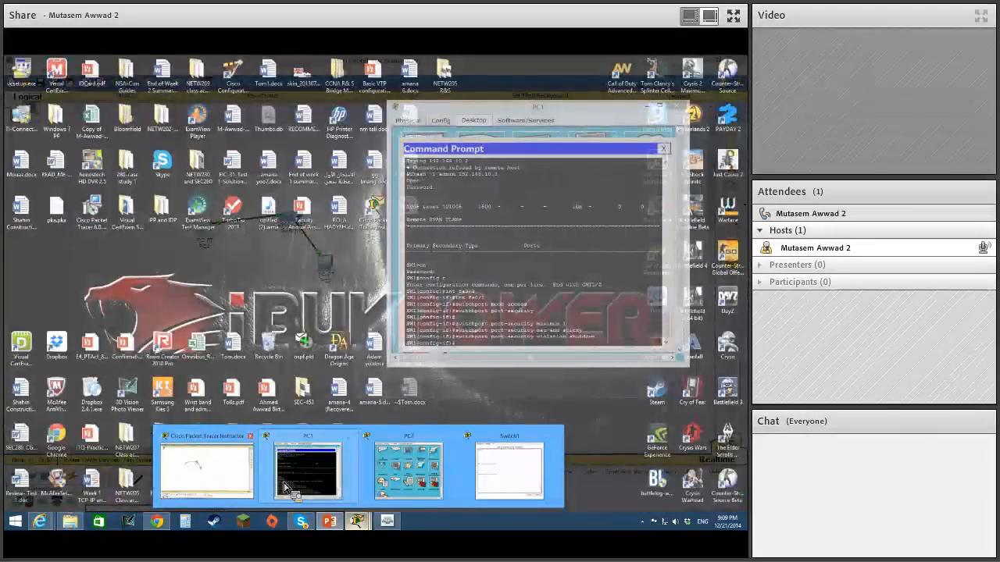
{"action": "left_click", "coordinate": [211, 482]}
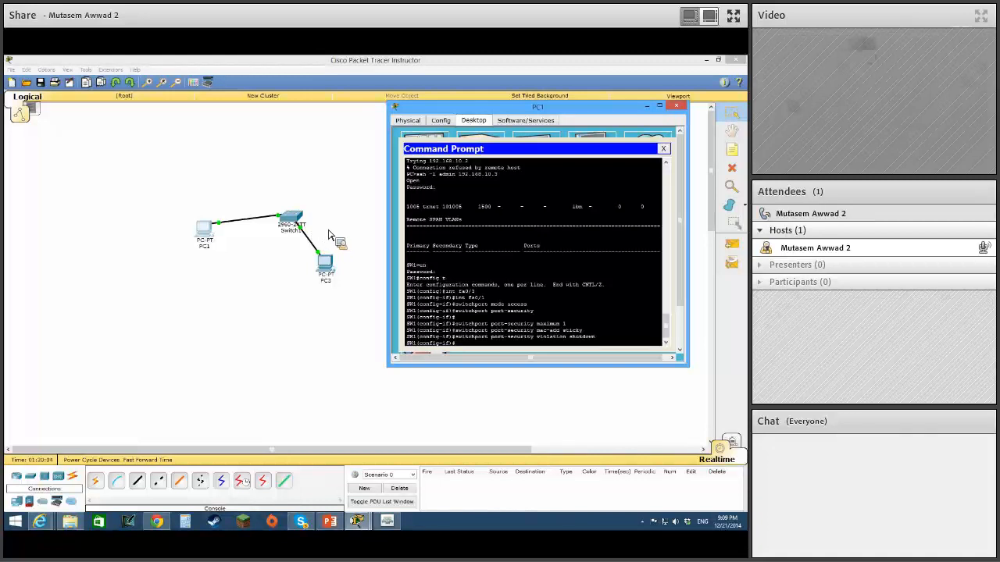
Check the second PC connected to the switch, return to PC1's SSH session and select interface fa0/2 with int fa0/2.
{"action": "left_click", "coordinate": [305, 234]}
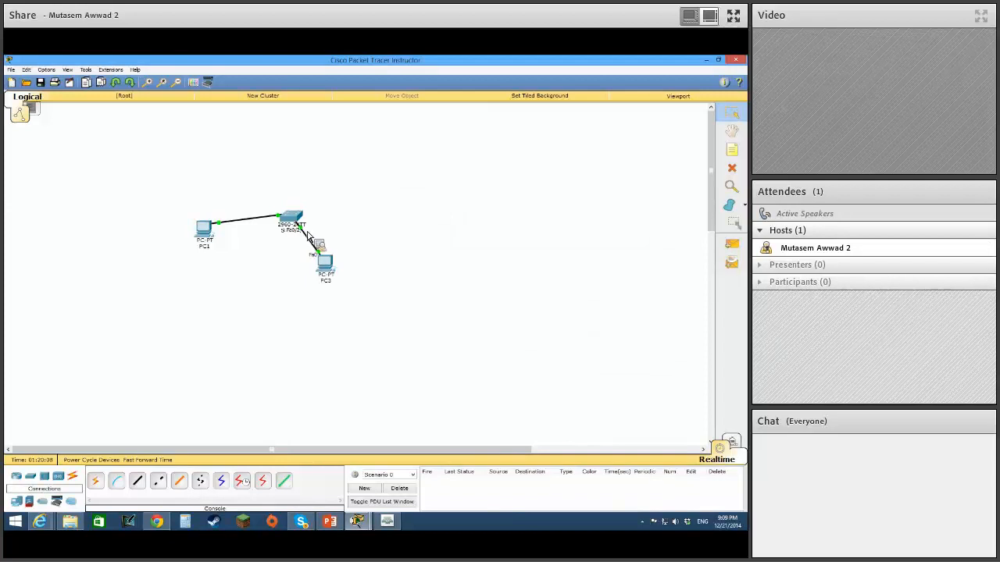
{"action": "left_click", "coordinate": [336, 269]}
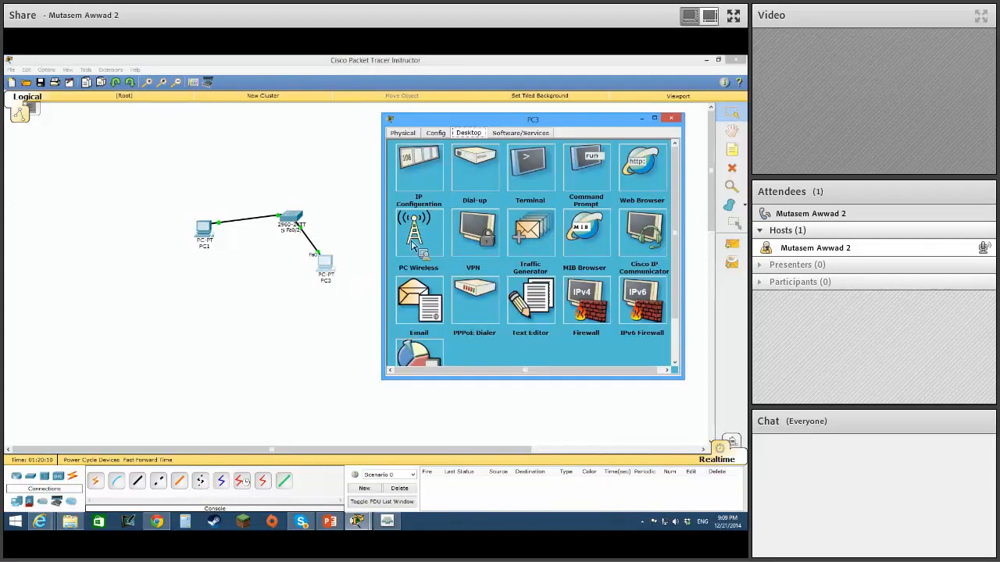
{"action": "left_click", "coordinate": [205, 234]}
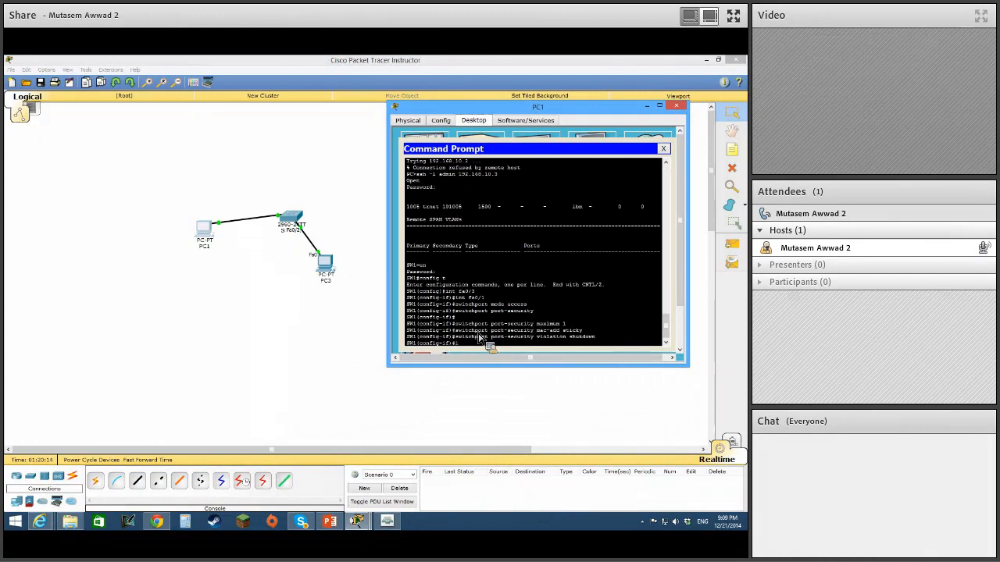
{"action": "type", "text": "fa0/"}
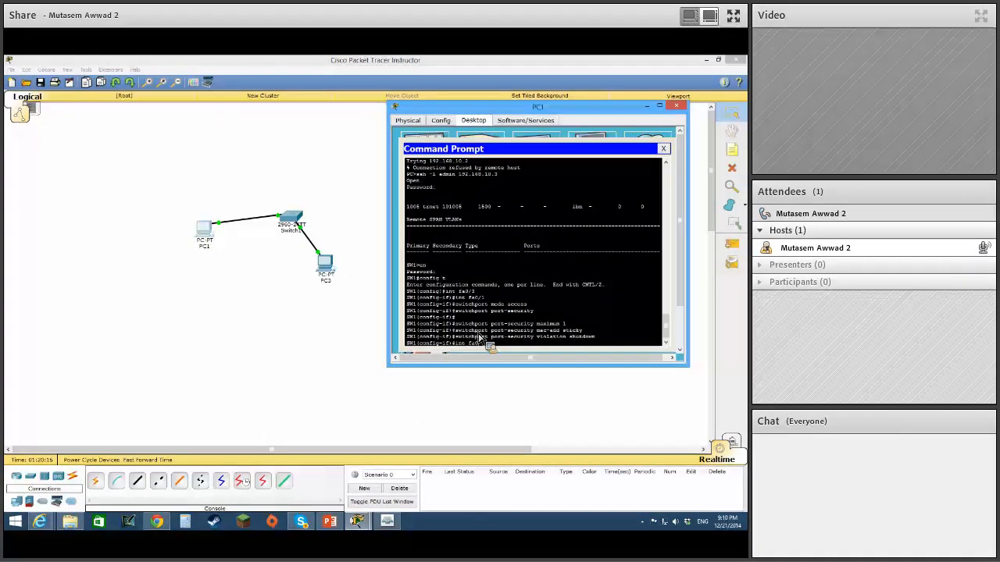
{"action": "type", "text": "2"}
{"action": "key", "text": "Return"}
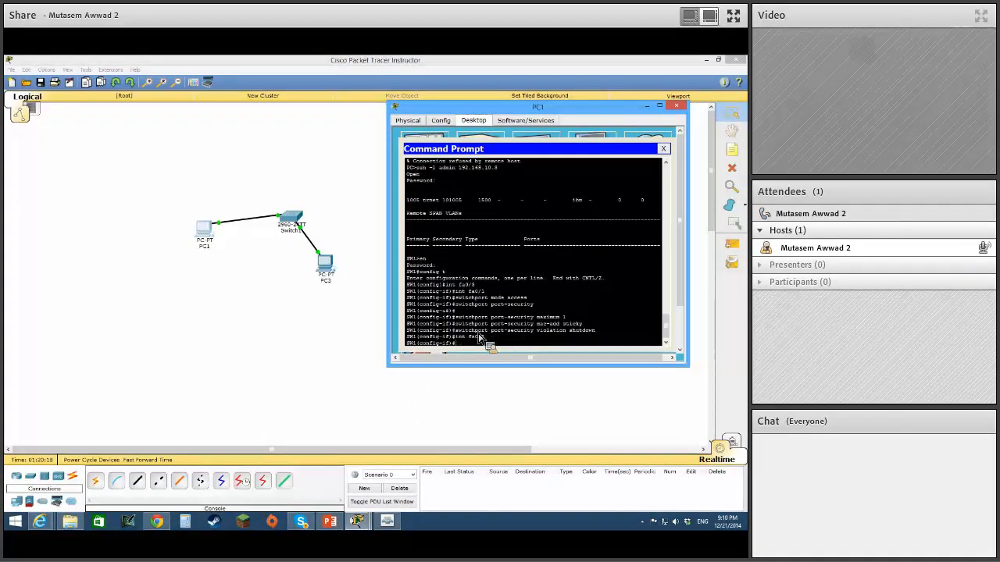
Set interface fa0/2 to access mode with switchport mode access.
{"action": "type", "text": "switchp"}
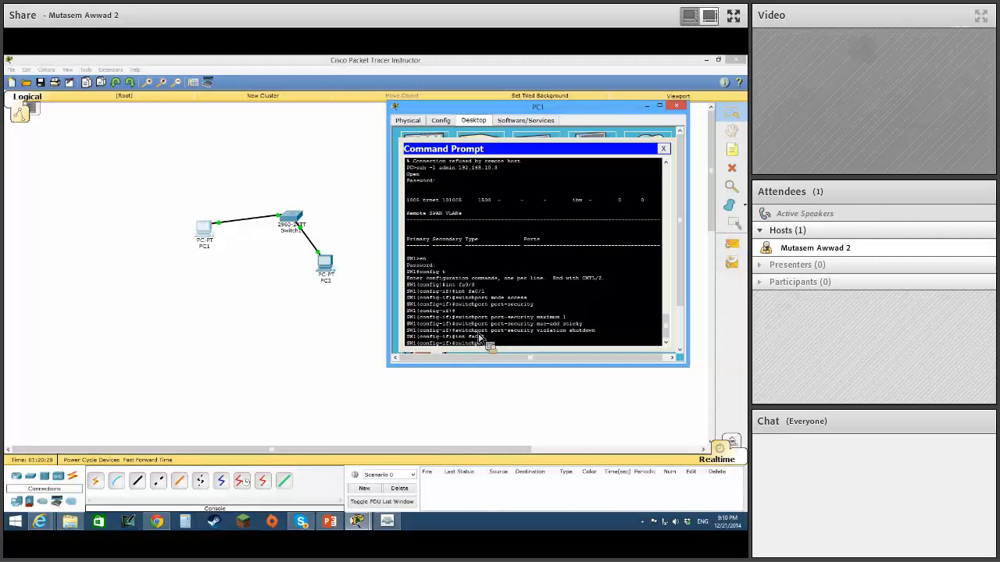
{"action": "type", "text": "ort mode access"}
{"action": "key", "text": "Return"}
Assign interface fa0/2 to VLAN 99 with switchport access vlan 99.
{"action": "type", "text": "switchp"}
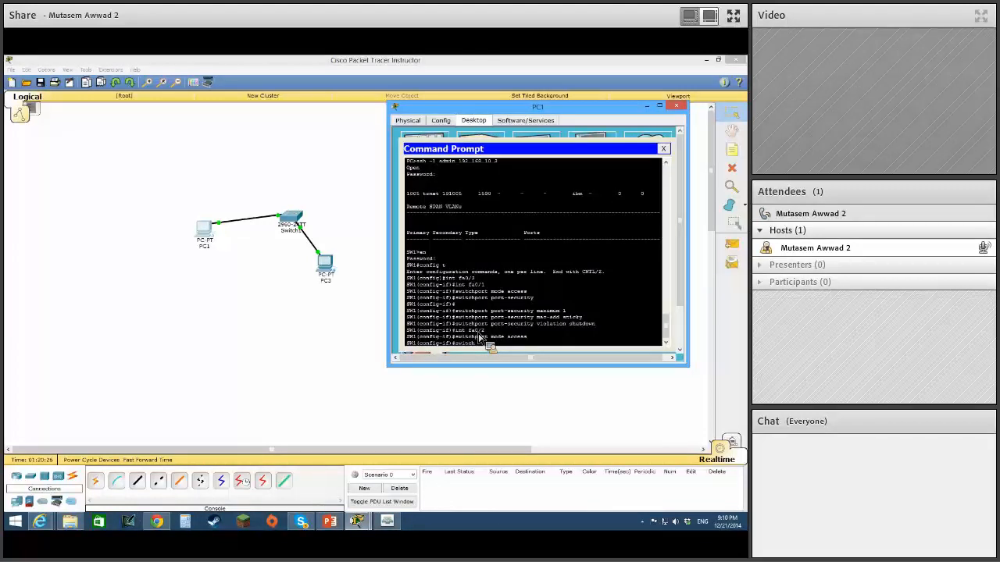
{"action": "type", "text": "ort acc"}
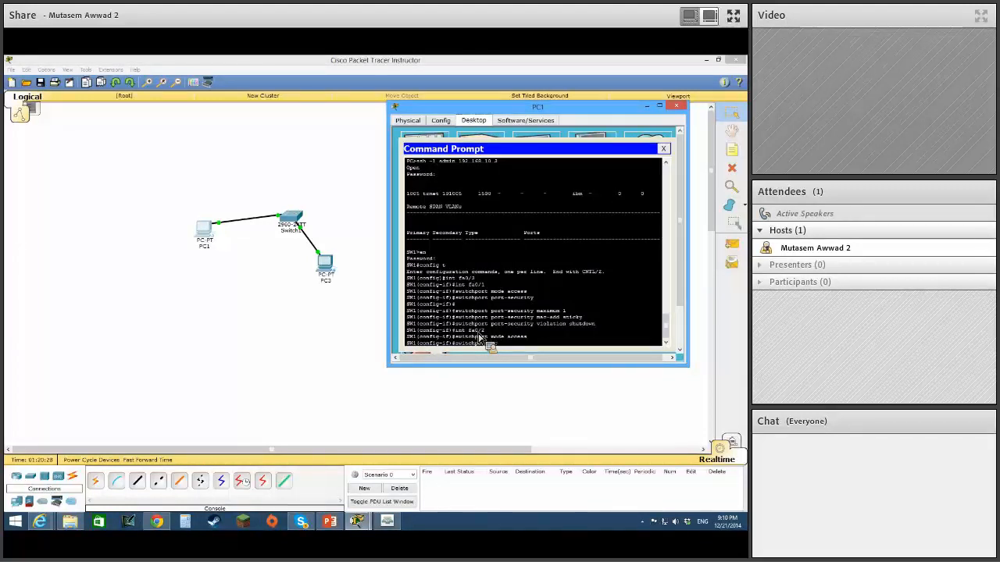
{"action": "type", "text": "ess vlan 99"}
{"action": "key", "text": "Return"}
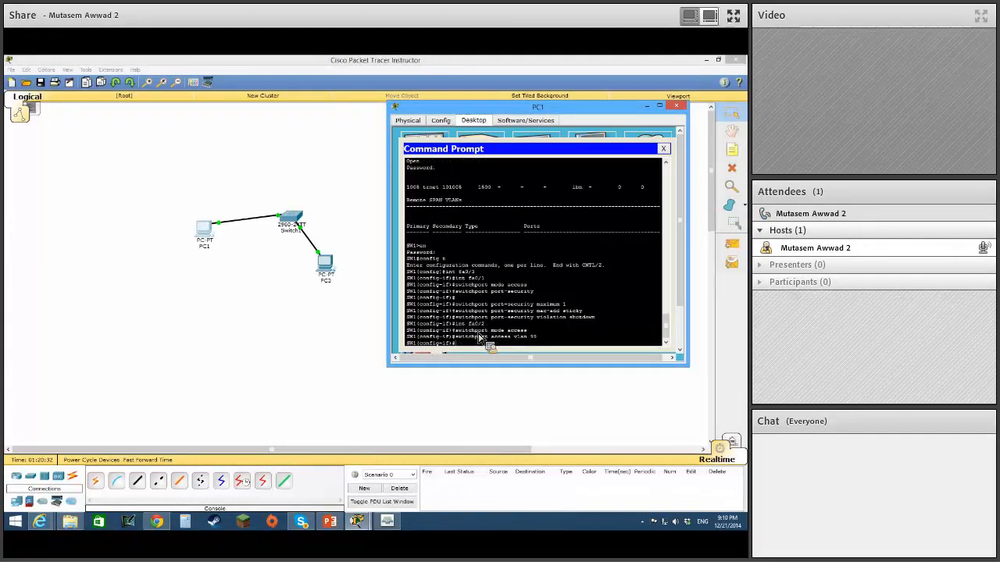
Enable port security on fa0/2 with switchport port-security and limit it to one secure MAC address with maximum 1.
{"action": "type", "text": "switchport port-security"}
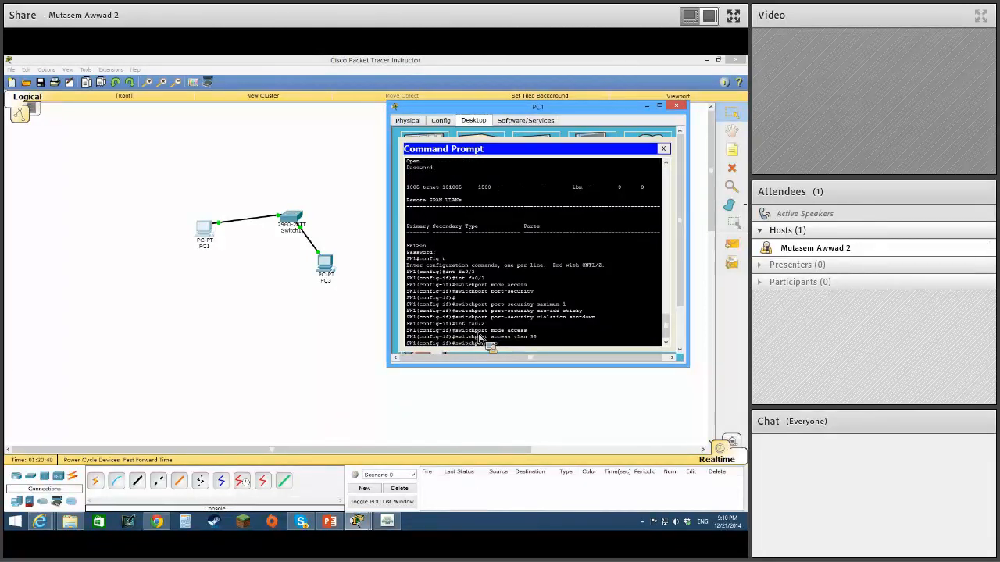
{"action": "key", "text": "Tab"}
{"action": "key", "text": "Return"}
{"action": "key", "text": "Up"}
{"action": "type", "text": "maximum 1"}
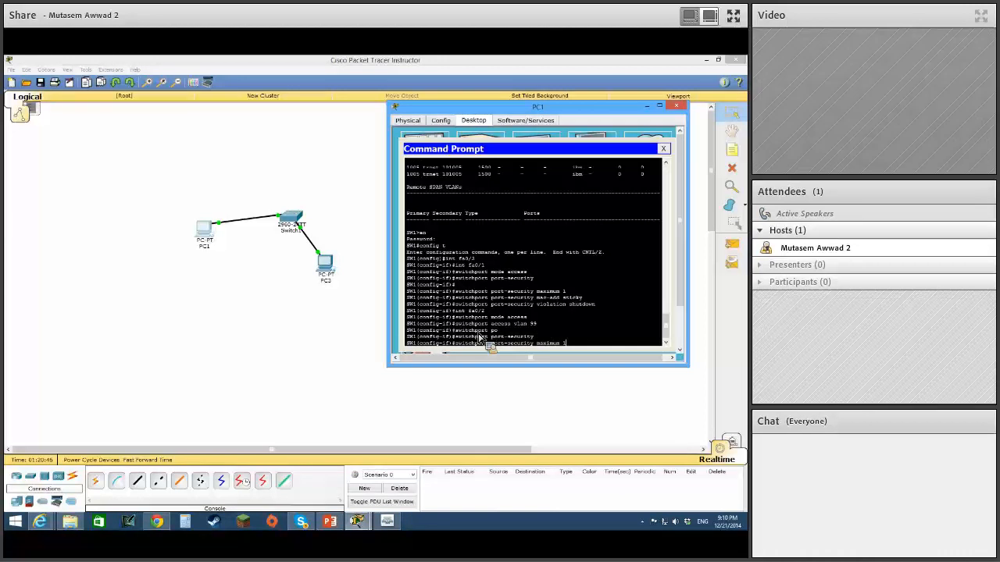
{"action": "key", "text": "Return"}
Enable sticky MAC address learning on fa0/2 with switchport port-security mac-add sticky.
{"action": "key", "text": "Up"}
{"action": "key", "text": "Up"}
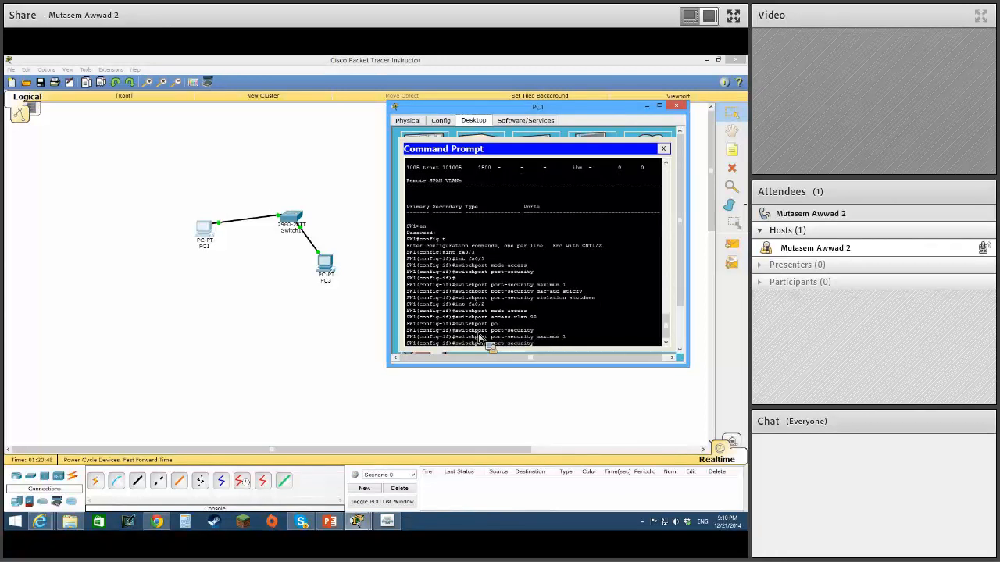
{"action": "type", "text": "mac-add"}
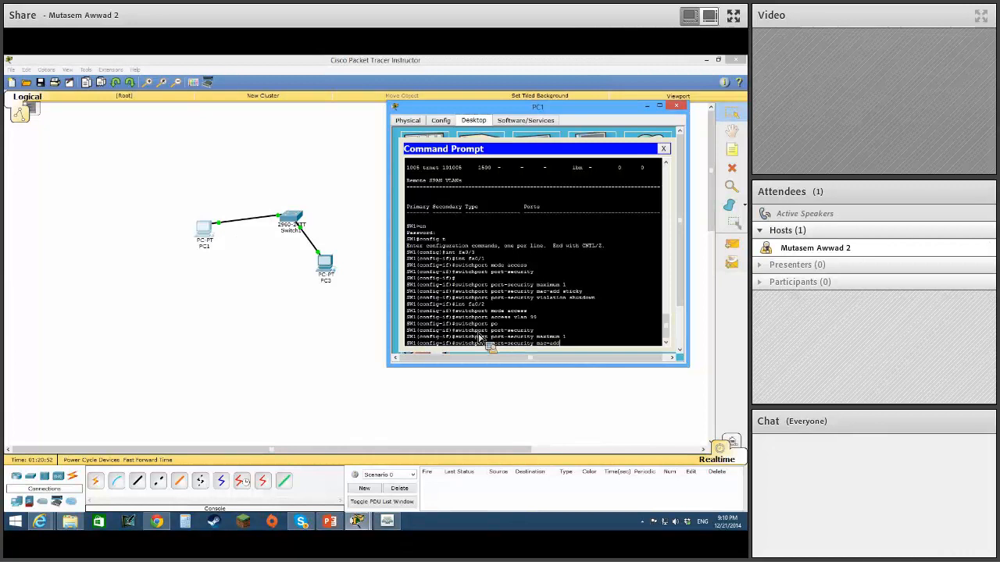
{"action": "type", "text": " sti"}
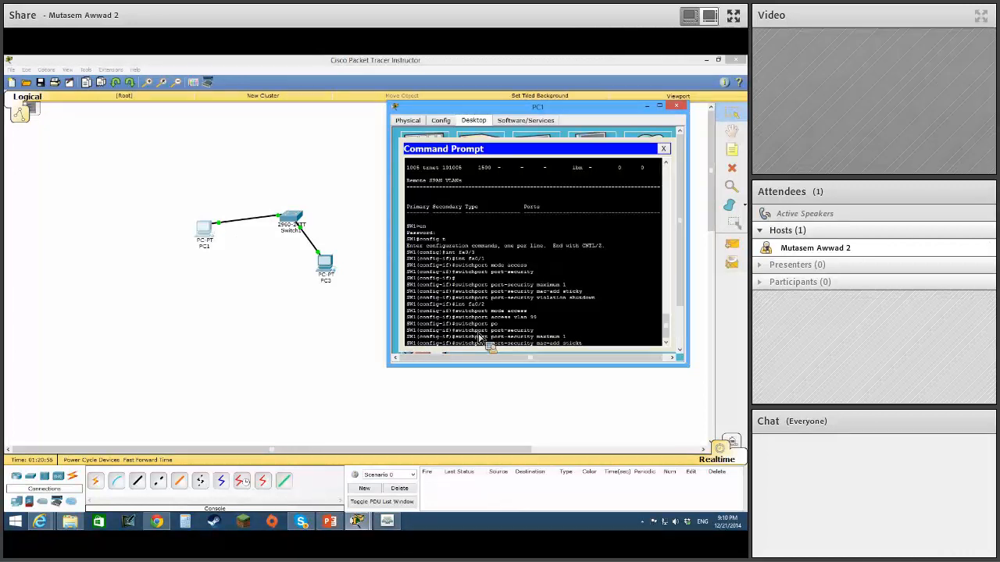
{"action": "type", "text": "cky"}
{"action": "key", "text": "Return"}
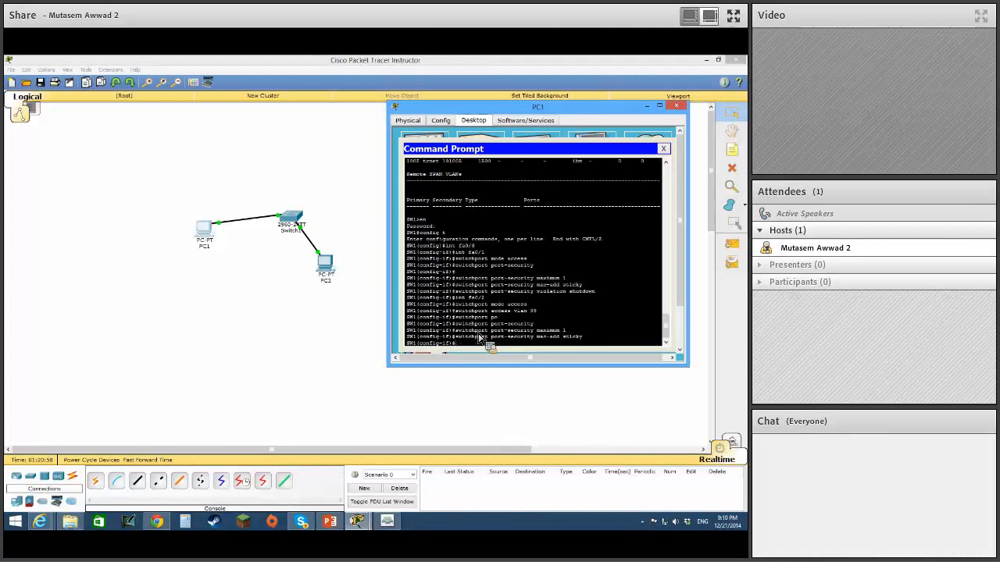
Set fa0/2's port-security violation action to shutdown with switchport port-security violation shutdown.
{"action": "key", "text": "Up"}
{"action": "key", "text": "Up"}
{"action": "key", "text": "Up"}
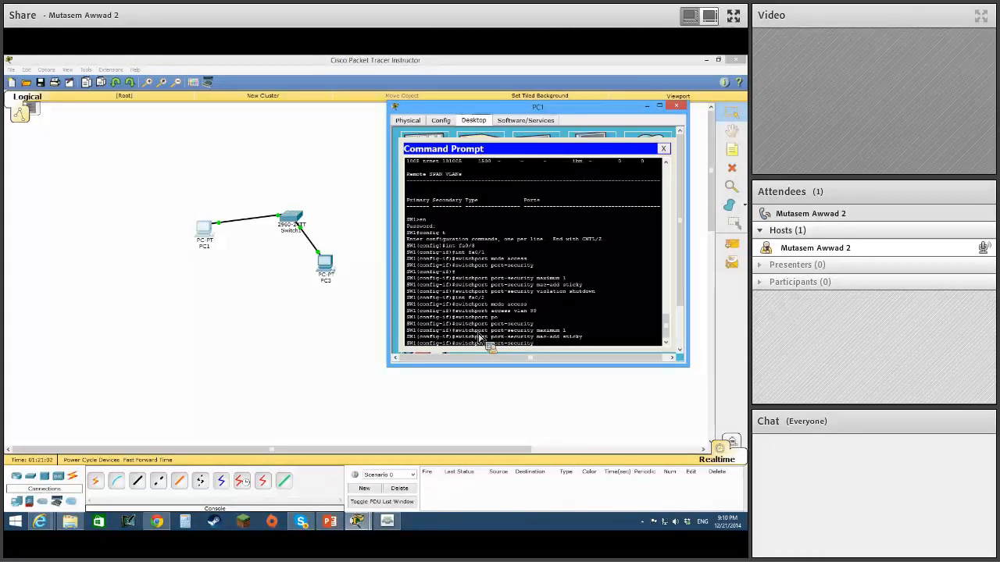
{"action": "type", "text": "violation shut"}
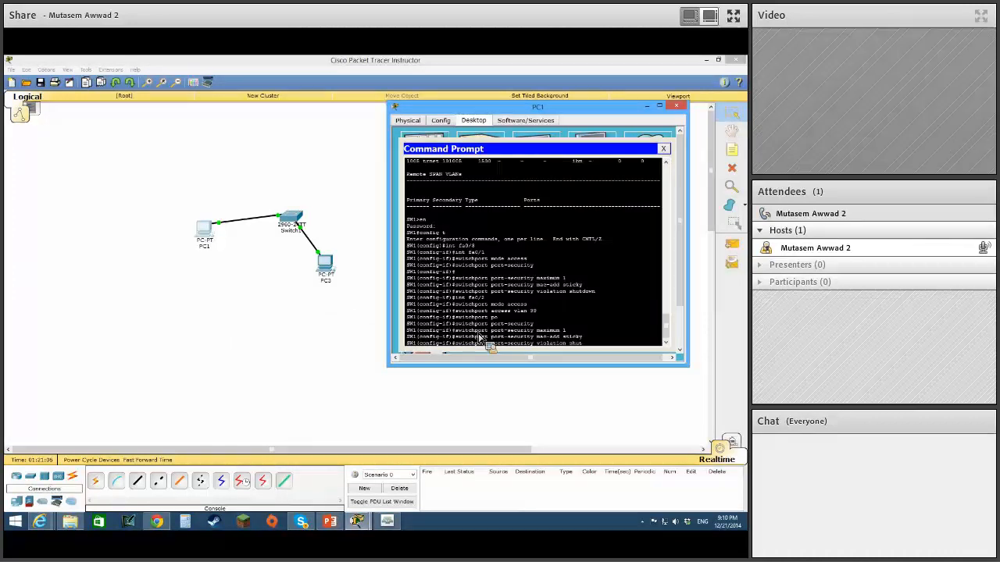
{"action": "type", "text": "down"}
{"action": "key", "text": "Return"}
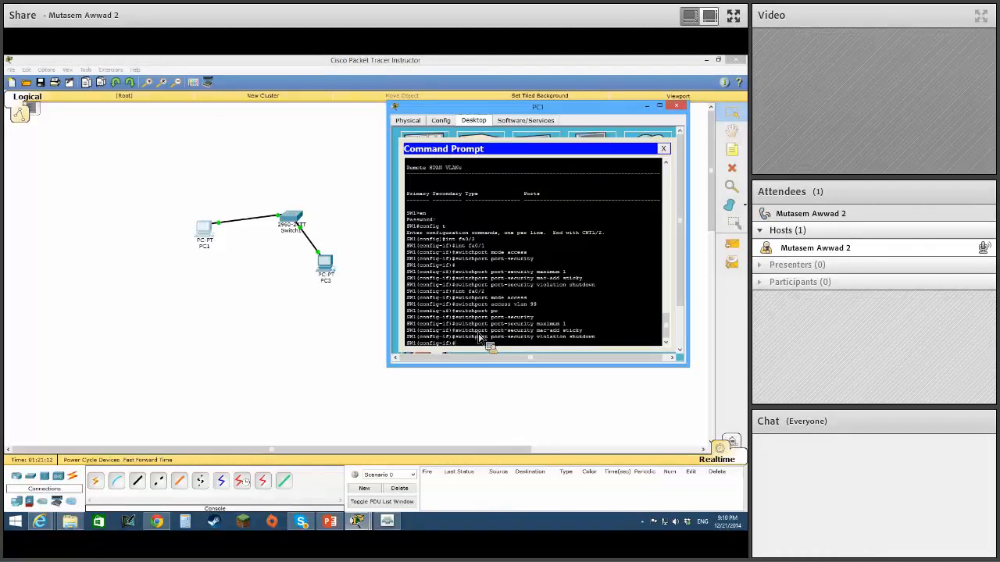
Return to privileged EXEC mode and display the switch's MAC address table with sh mac add.
{"action": "key", "text": "ctrl+z"}
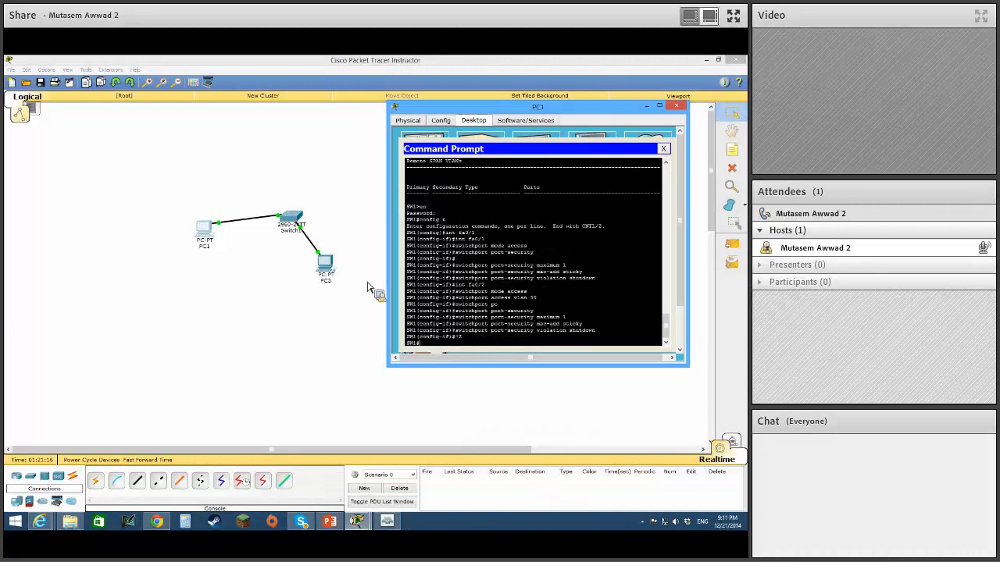
{"action": "type", "text": "sh "}
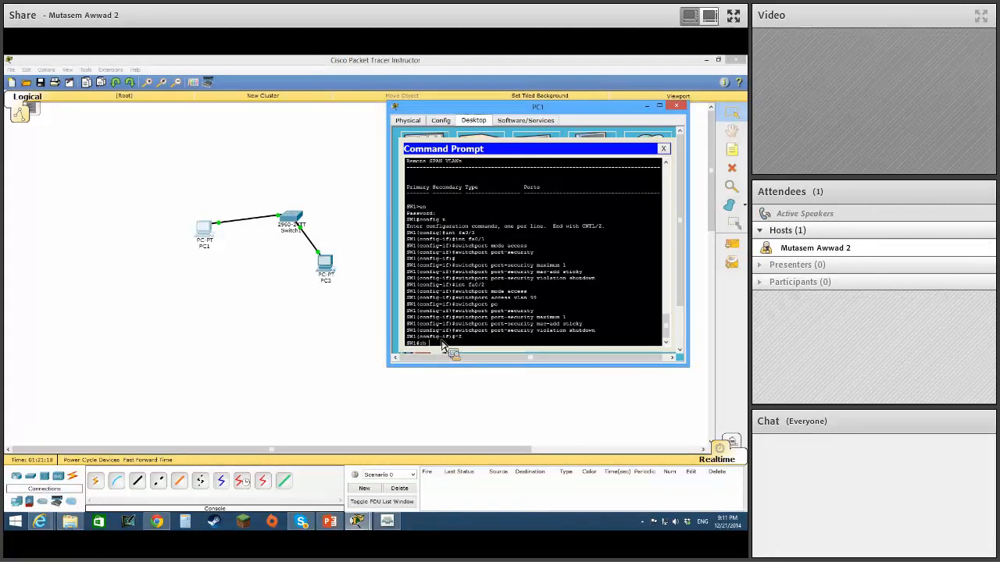
{"action": "type", "text": "mac add"}
{"action": "key", "text": "Return"}
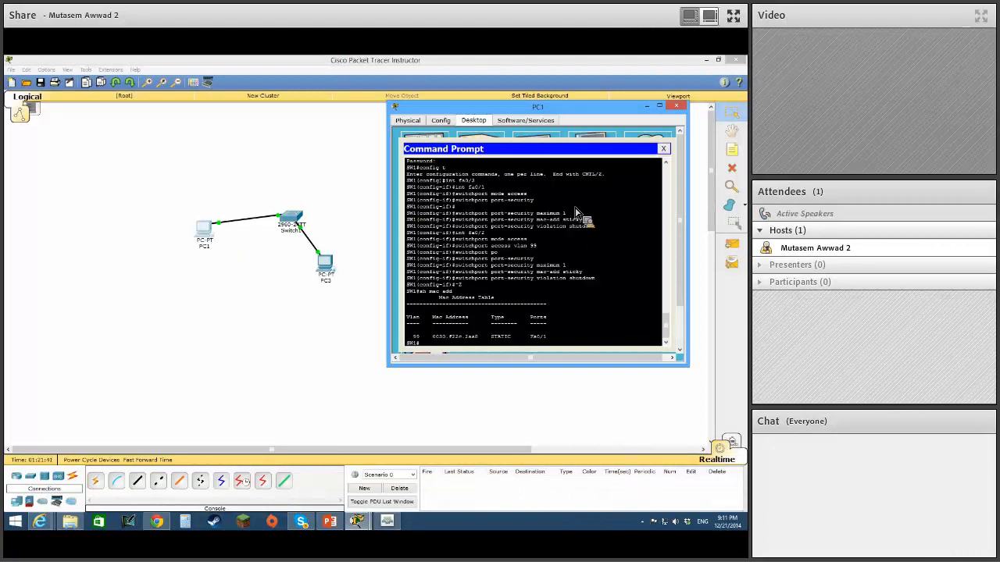
Close the SSH session to the switch with exit.
{"action": "type", "text": "c"}
{"action": "type", "text": "xit"}
{"action": "key", "text": "Return"}
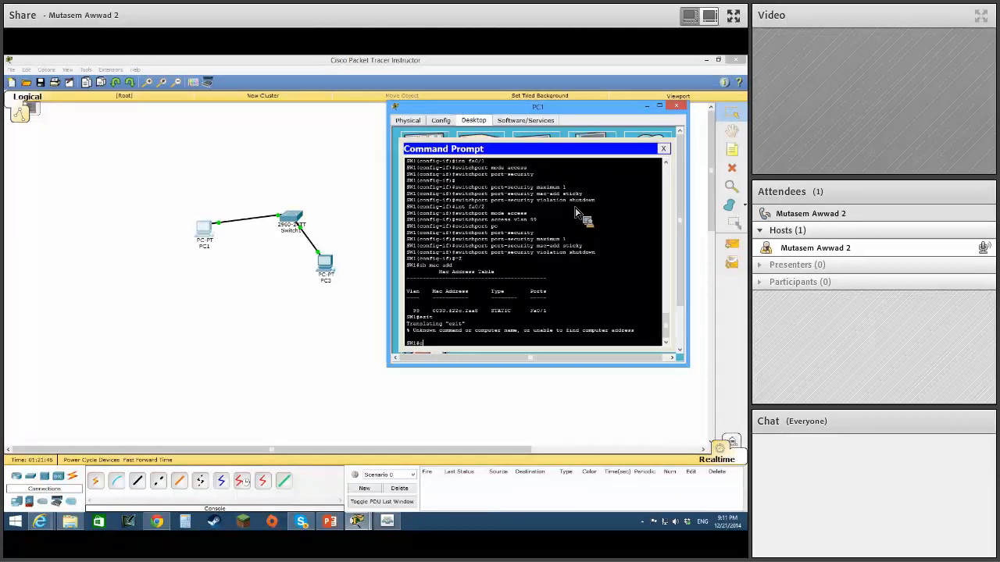
{"action": "type", "text": "exit"}
{"action": "key", "text": "Return"}
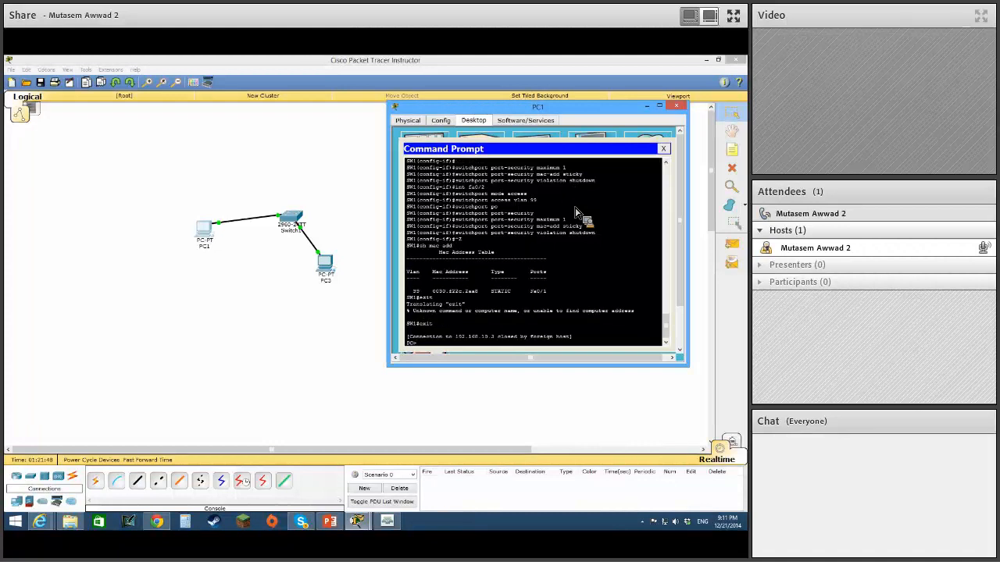
Test connectivity from PC1 to the switch with ping 192.168.10.3.
{"action": "key", "text": "Return"}
{"action": "type", "text": "ping"}
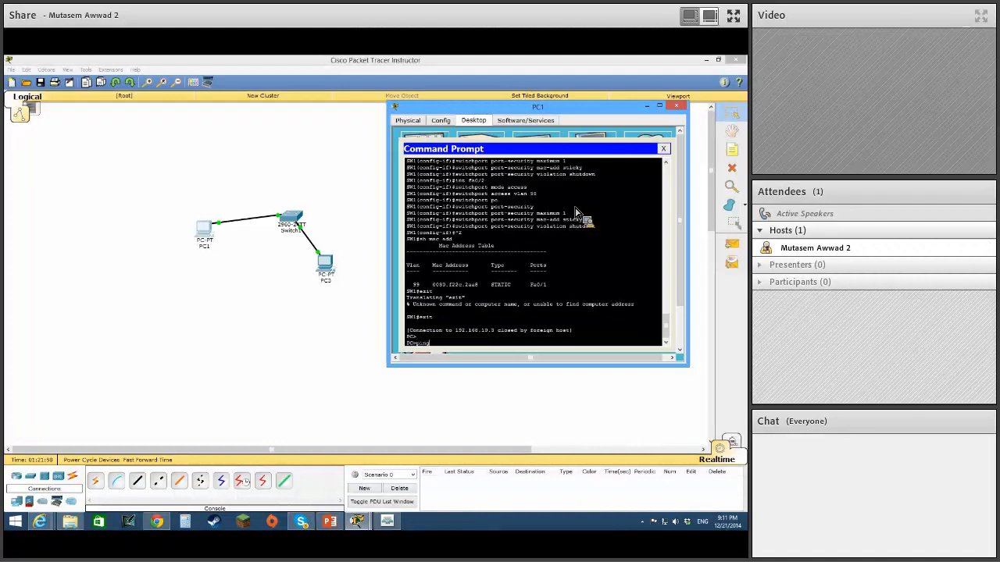
{"action": "type", "text": " 192.168.10.3"}
{"action": "key", "text": "Return"}
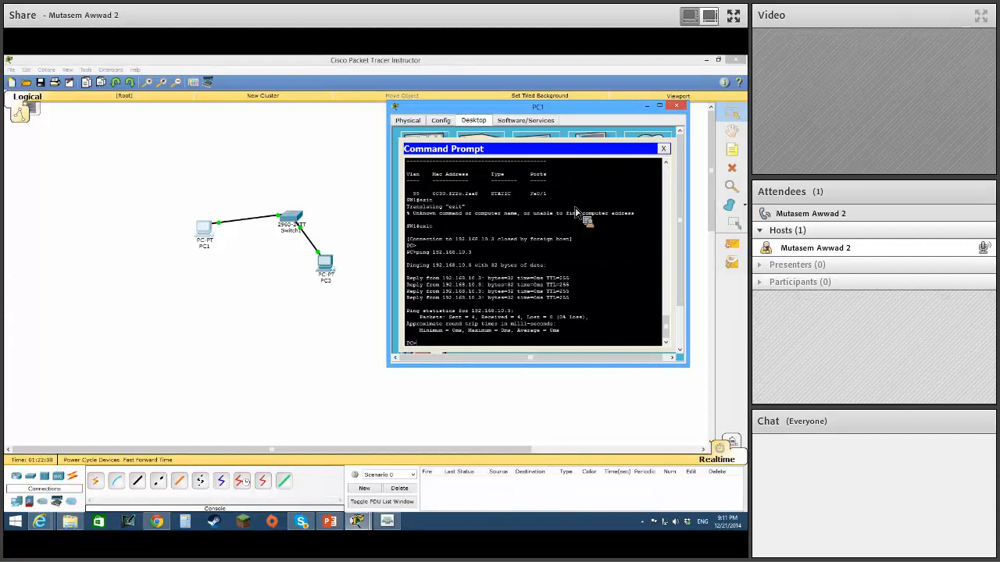
Try to open an SSH session from PC1 with ssh -l admin 192.168.10.2, retry once, and close the command prompt.
{"action": "type", "text": "ssh -l admin "}
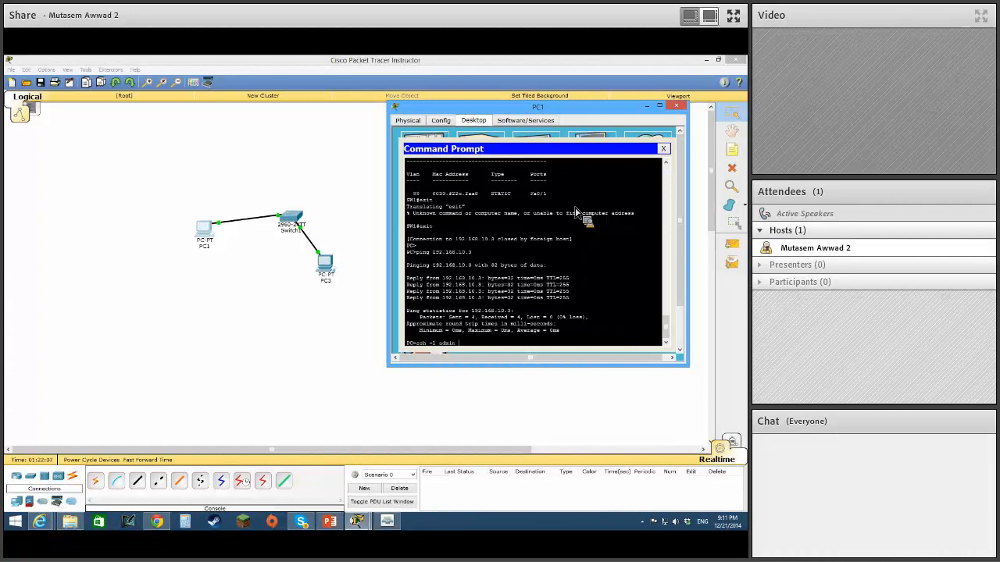
{"action": "type", "text": "192.168.10.2"}
{"action": "key", "text": "Return"}
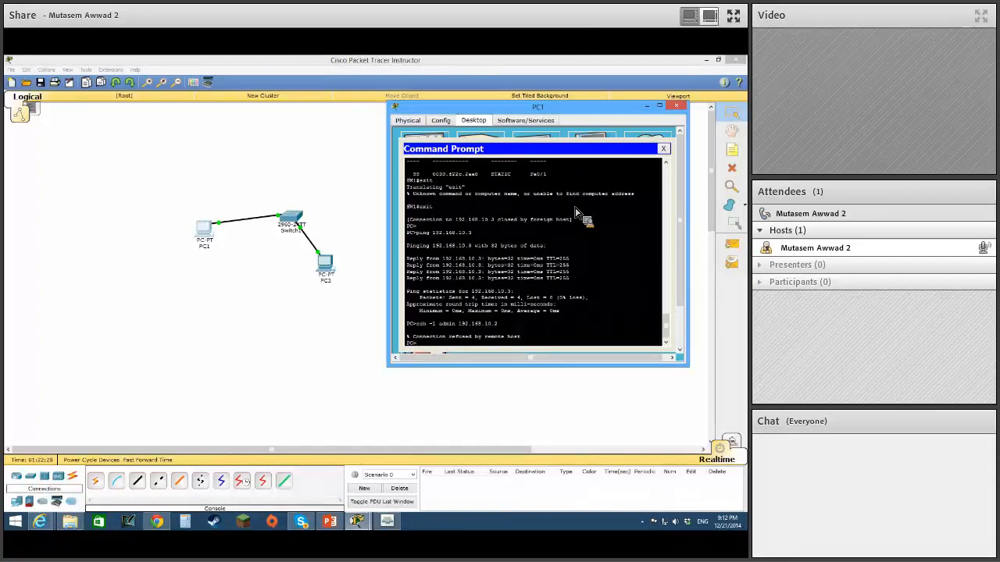
{"action": "key", "text": "Up"}
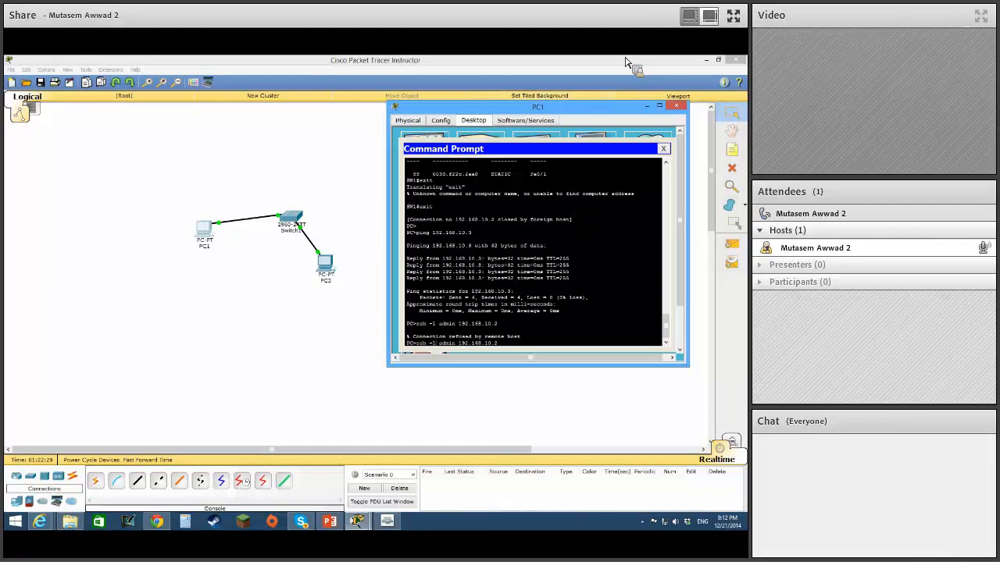
{"action": "key", "text": "Return"}
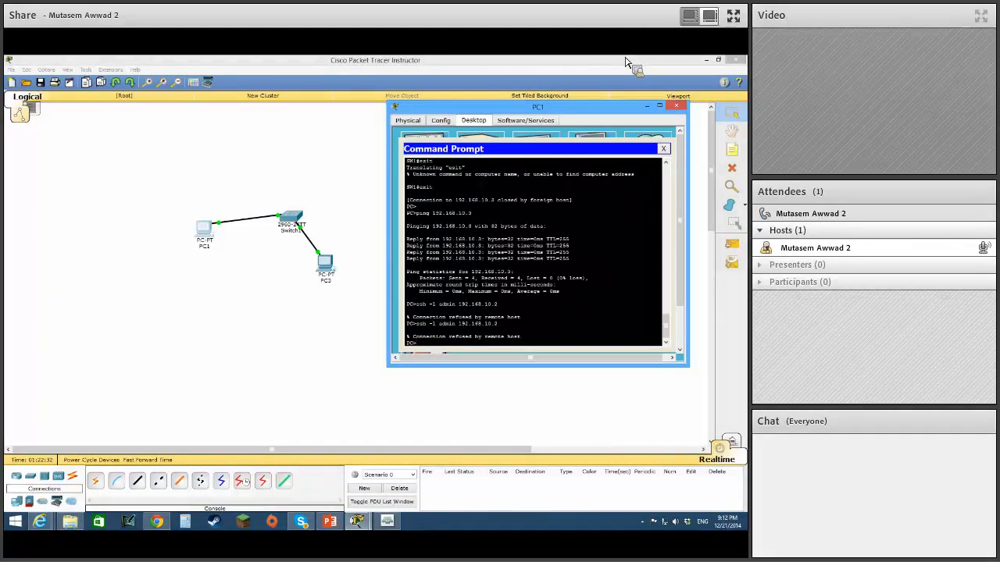
{"action": "left_click", "coordinate": [663, 149]}
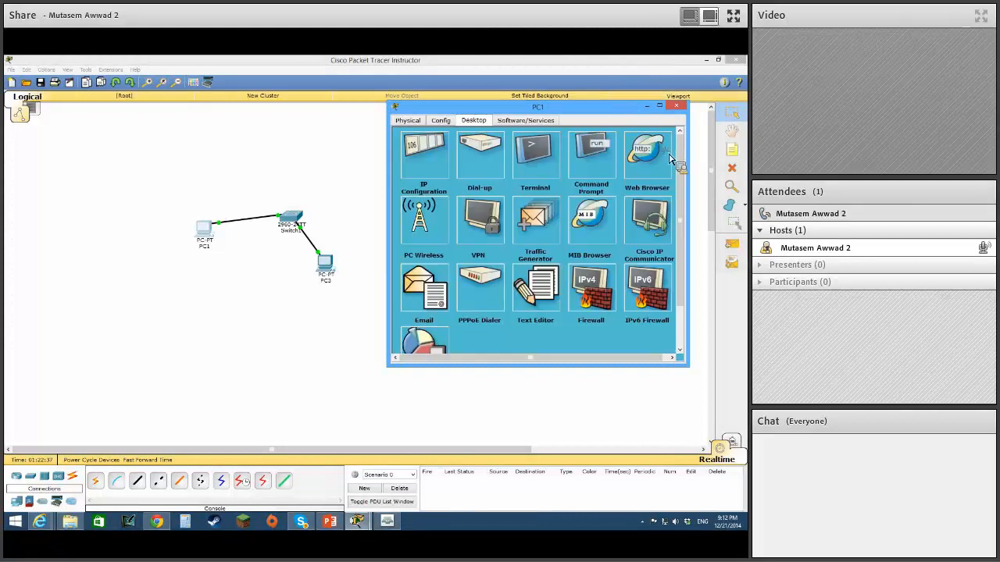
Open Switch1's command line and enter privileged EXEC mode with en and the enable password.
{"action": "left_click", "coordinate": [296, 224]}
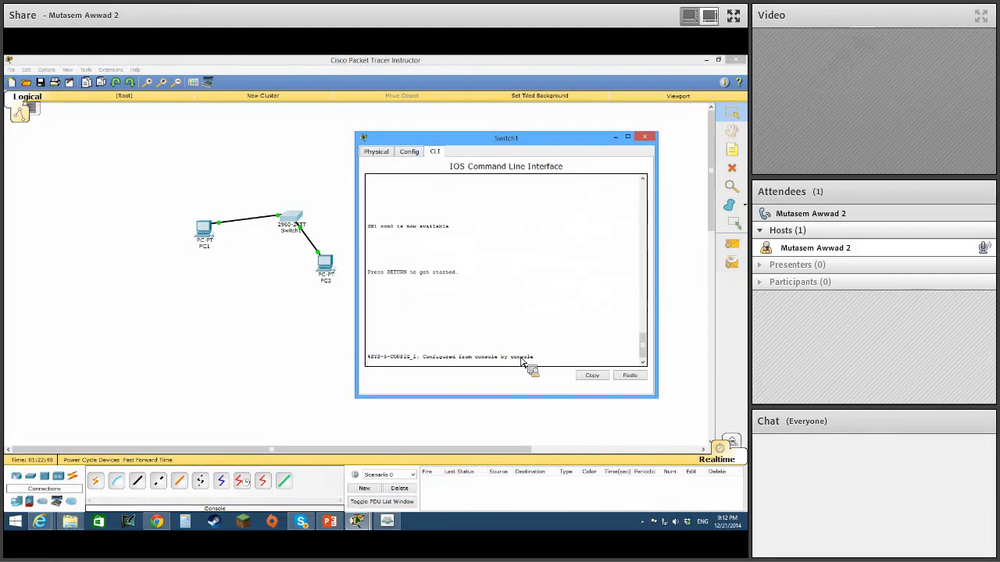
{"action": "key", "text": "Return"}
{"action": "type", "text": "en"}
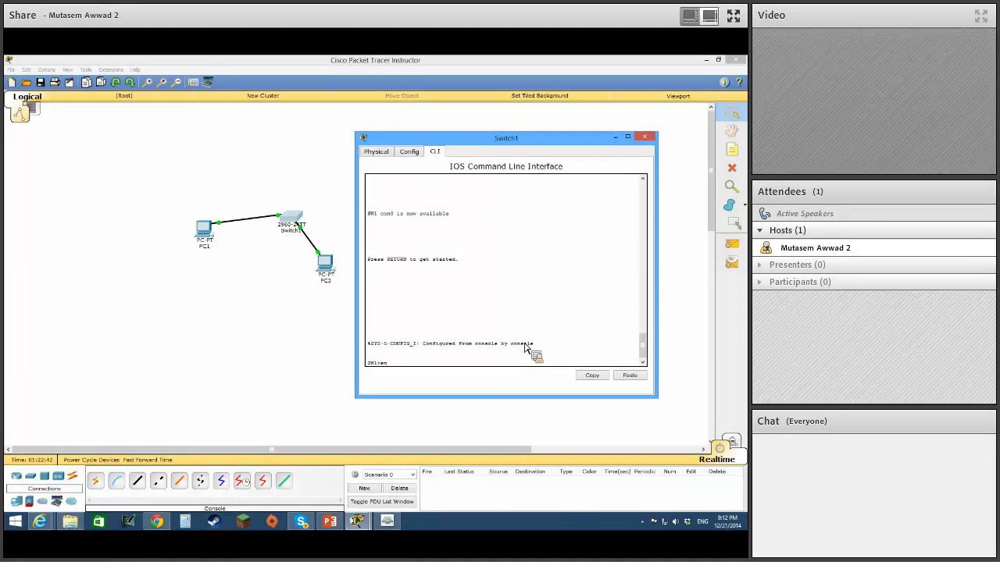
{"action": "key", "text": "Return"}
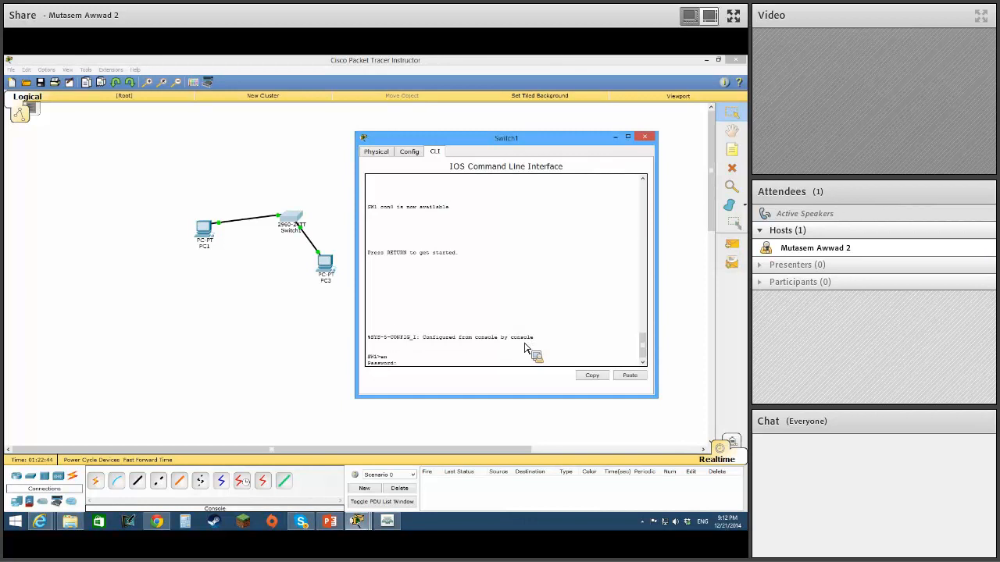
{"action": "key", "text": "Return"}
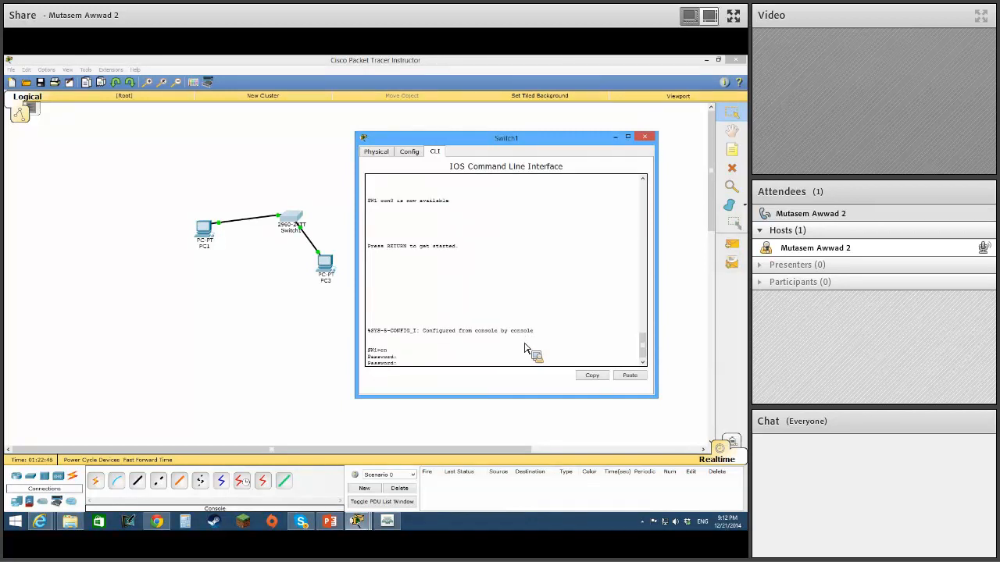
{"action": "key", "text": "Return"}
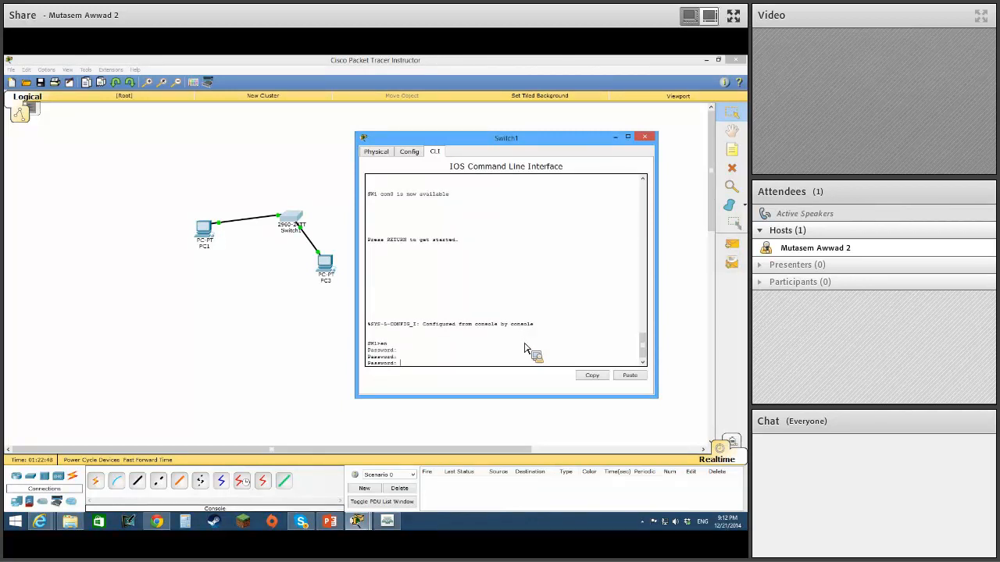
{"action": "key", "text": "Return"}
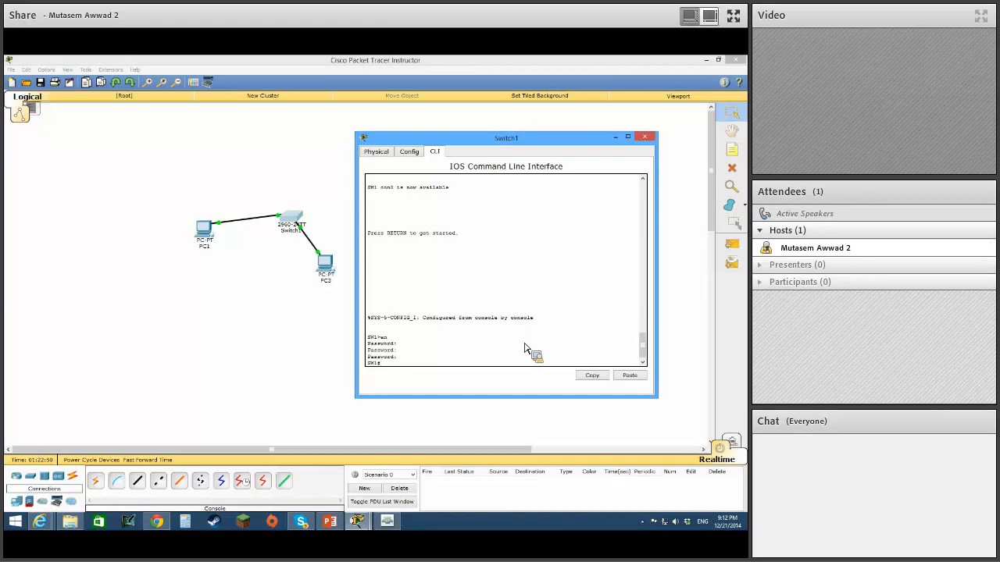
Display the switch's MAC address table with sh mac add and examine the entries for Fa0/1 and Fa0/2.
{"action": "type", "text": "sh"}
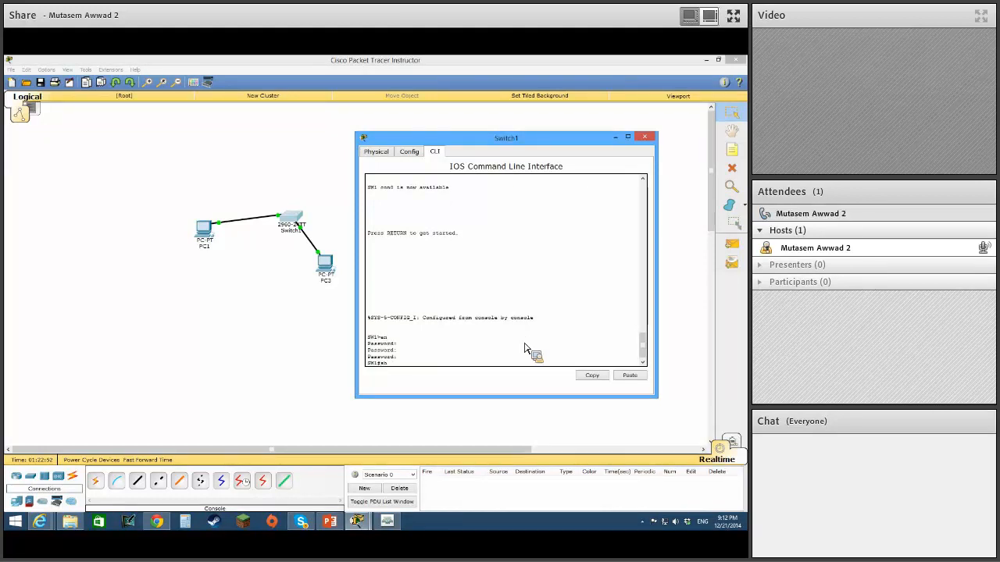
{"action": "type", "text": " mac add"}
{"action": "key", "text": "Return"}
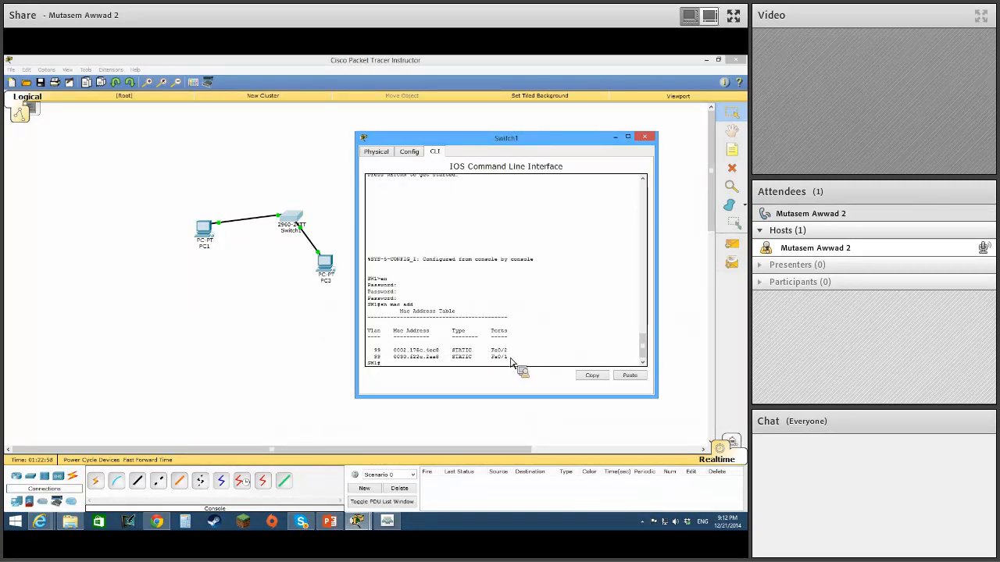
{"action": "left_click_drag", "start_coordinate": [506, 354], "coordinate": [511, 352]}
{"action": "left_click", "coordinate": [451, 361]}
{"action": "left_click_drag", "start_coordinate": [451, 362], "coordinate": [439, 361]}
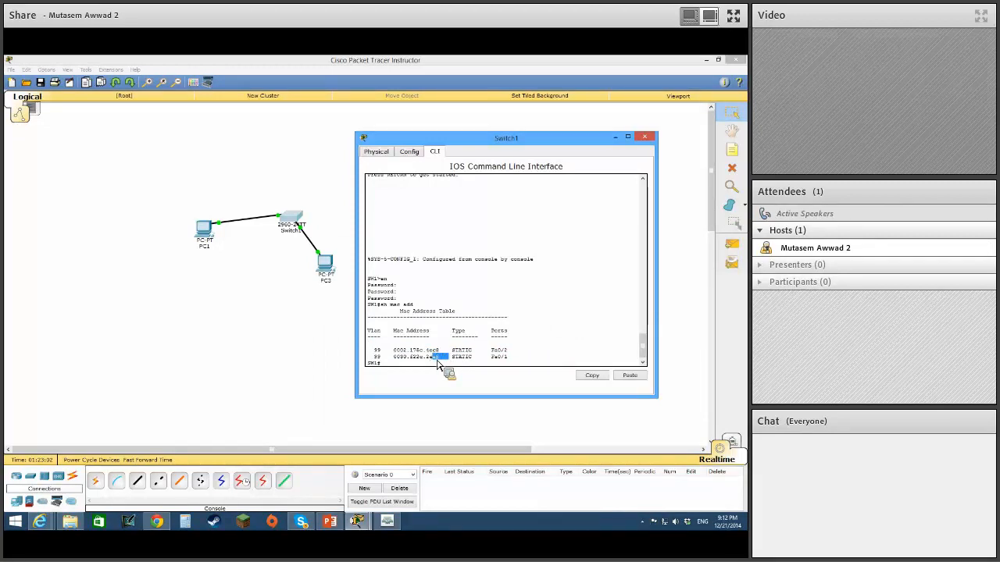
{"action": "left_click", "coordinate": [517, 363]}
{"action": "left_click_drag", "start_coordinate": [507, 352], "coordinate": [407, 344]}
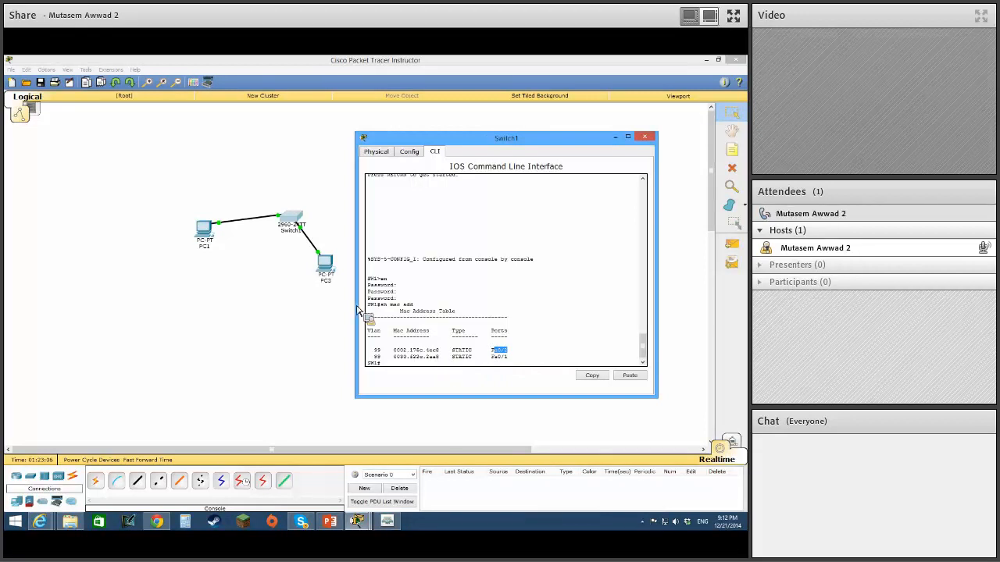
Delete the cable between PC1 and the switch, and return to the selection tool.
{"action": "left_click", "coordinate": [307, 270]}
{"action": "left_click_drag", "start_coordinate": [289, 202], "coordinate": [736, 178]}
{"action": "left_click", "coordinate": [733, 172]}
{"action": "left_click", "coordinate": [262, 220]}
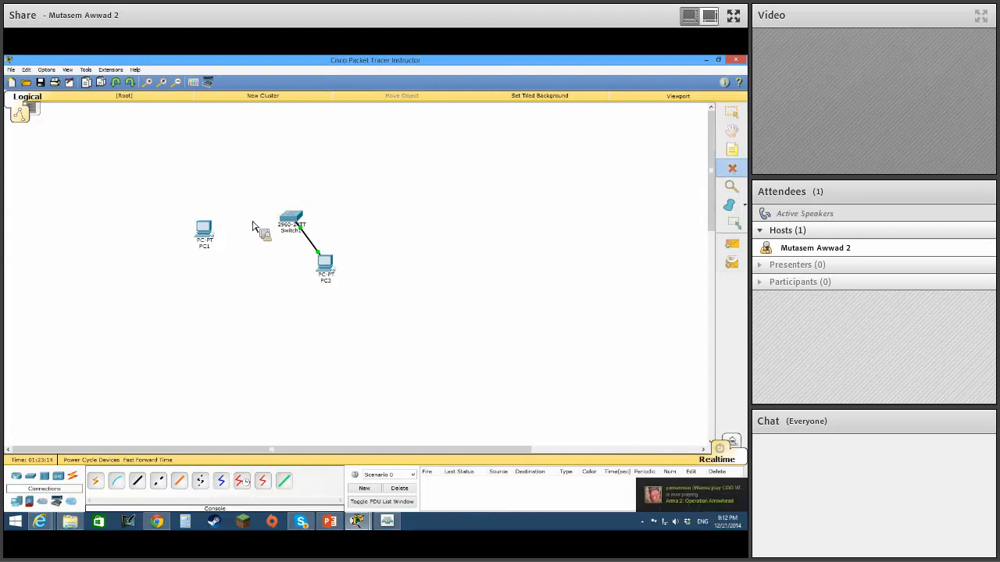
{"action": "left_click", "coordinate": [733, 117]}
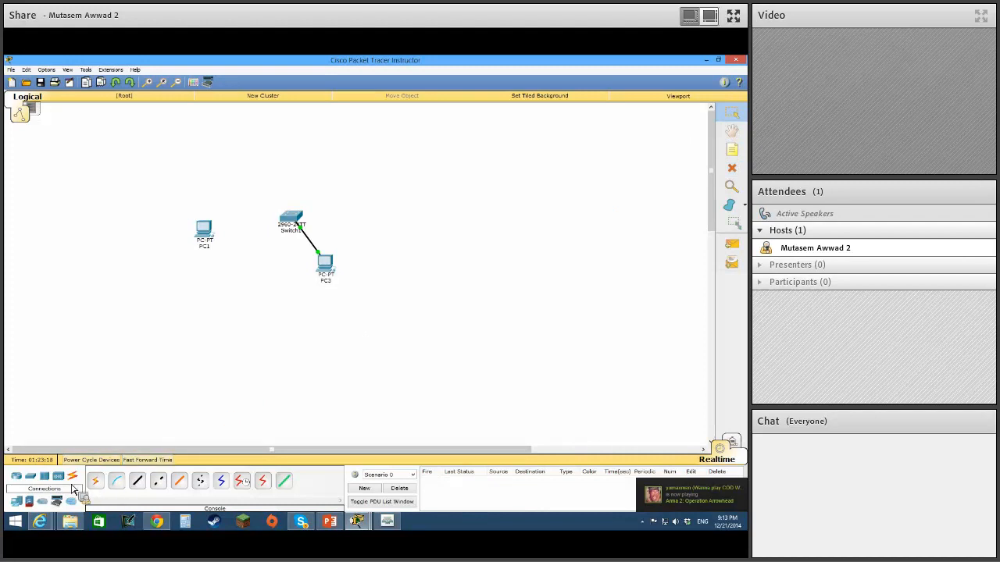
Add a generic PC end device to the workspace above PC1.
{"action": "left_click", "coordinate": [24, 506]}
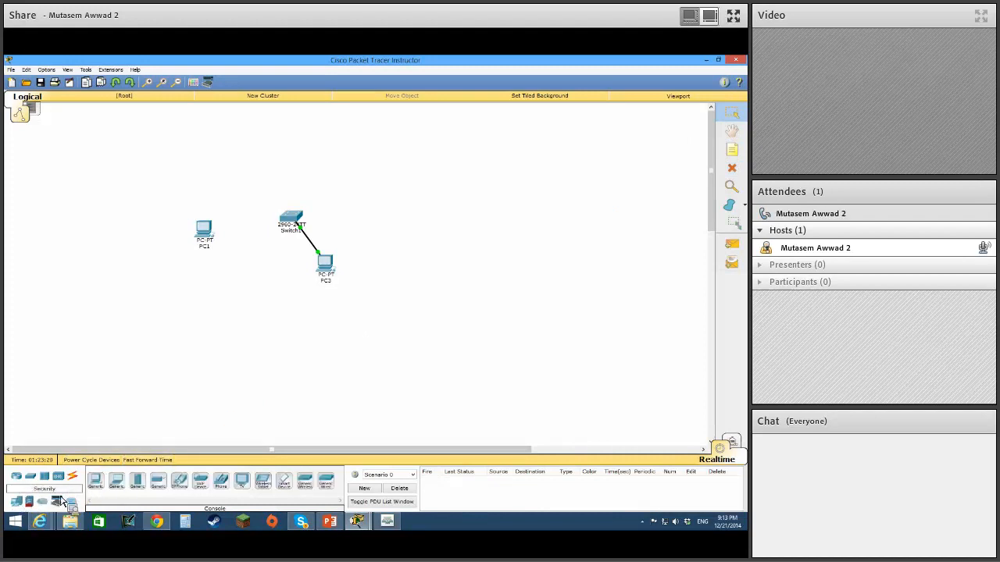
{"action": "left_click", "coordinate": [95, 483]}
{"action": "left_click", "coordinate": [217, 156]}
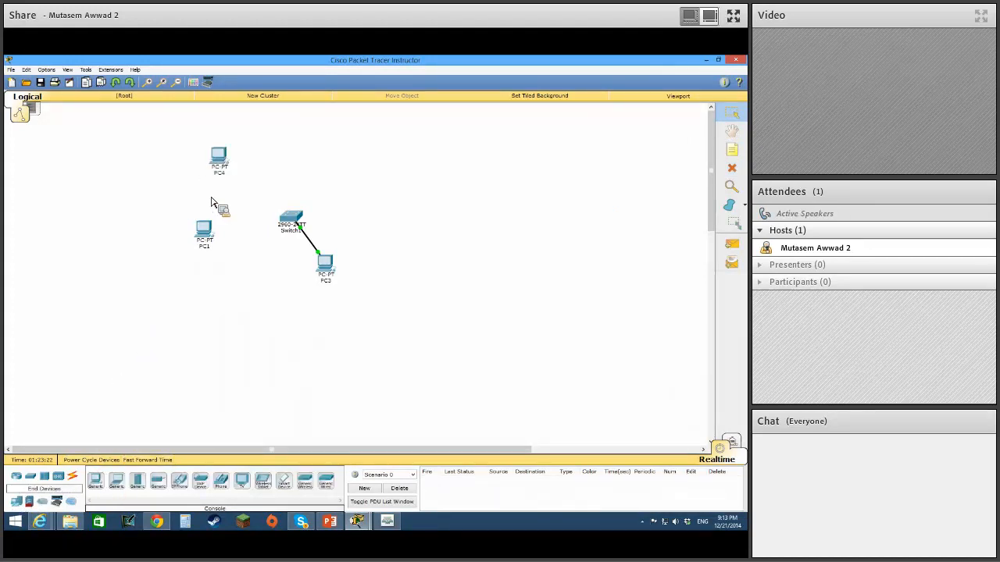
Connect PC4's FastEthernet0 to the switch's FastEthernet0/1 with a copper straight-through cable.
{"action": "left_click", "coordinate": [74, 478]}
{"action": "left_click", "coordinate": [137, 481]}
{"action": "left_click", "coordinate": [220, 160]}
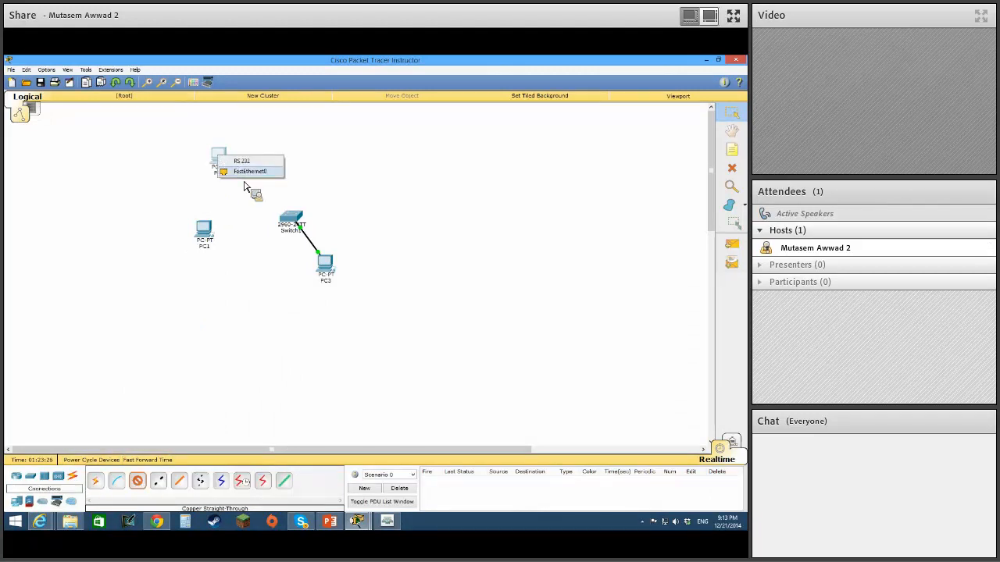
{"action": "left_click", "coordinate": [248, 171]}
{"action": "left_click", "coordinate": [292, 225]}
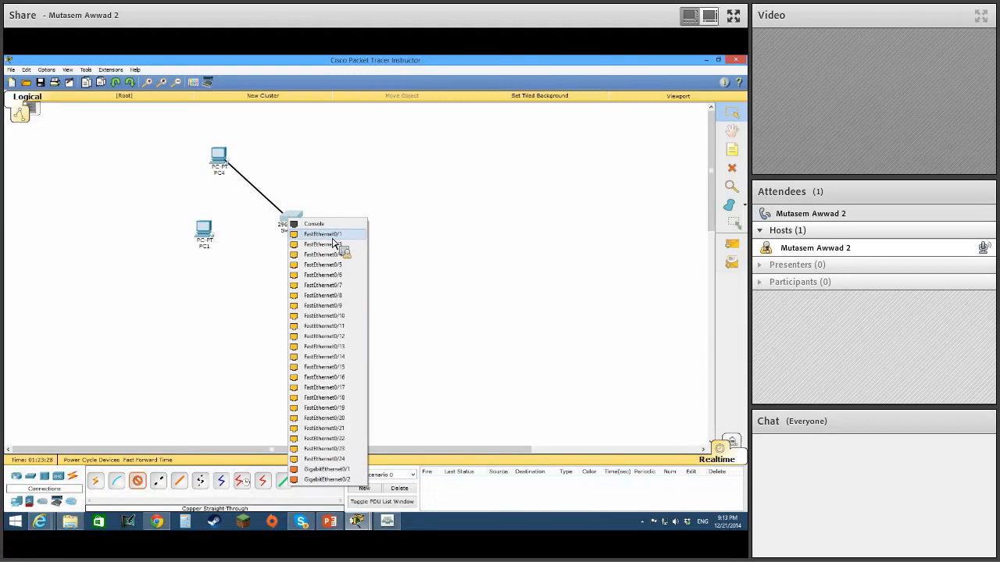
{"action": "left_click", "coordinate": [336, 248]}
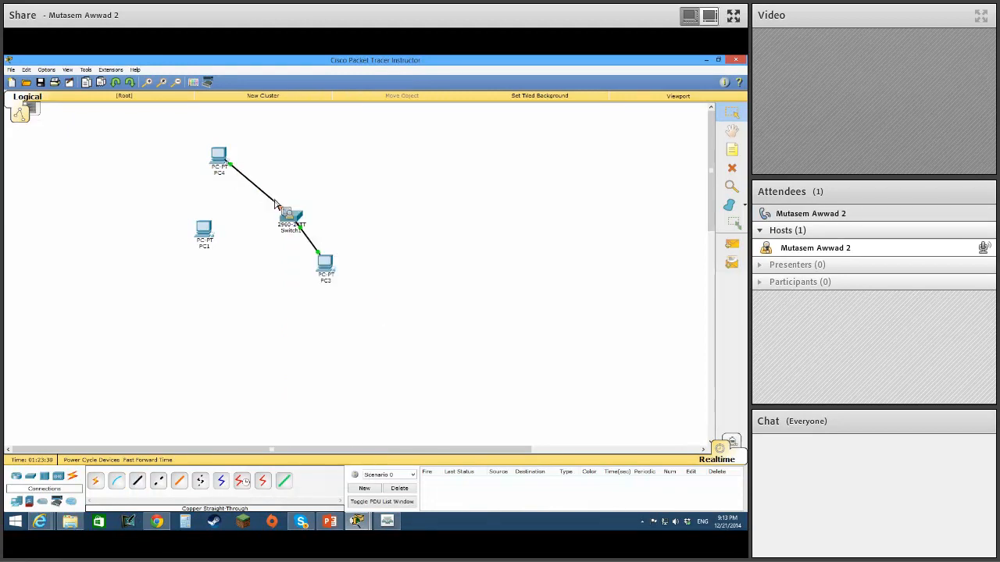
Give PC4 the static IP address 192.168.10.1 with subnet mask 255.255.255.0.
{"action": "left_click", "coordinate": [220, 158]}
{"action": "left_click_drag", "start_coordinate": [412, 178], "coordinate": [524, 143]}
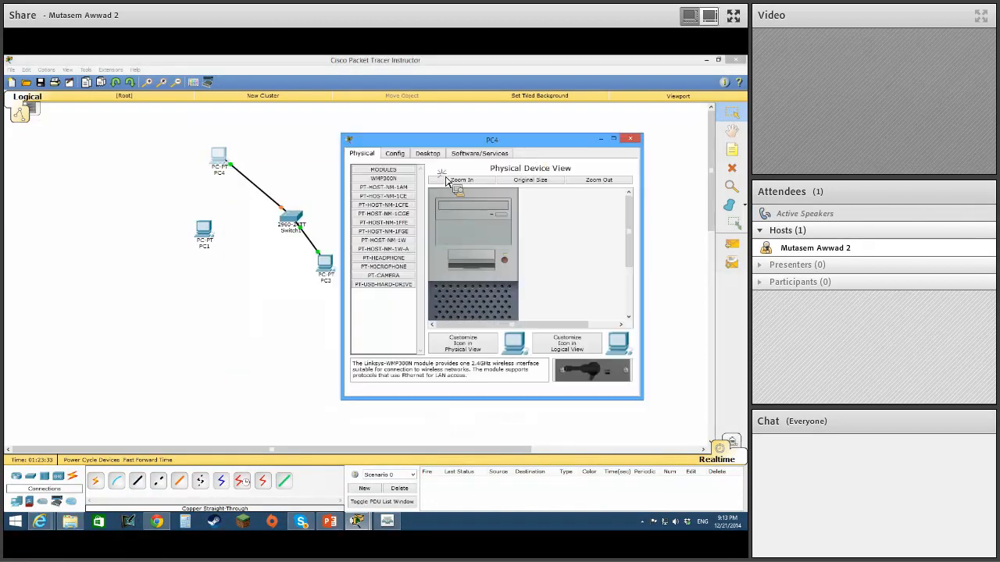
{"action": "left_click", "coordinate": [429, 153]}
{"action": "left_click", "coordinate": [378, 187]}
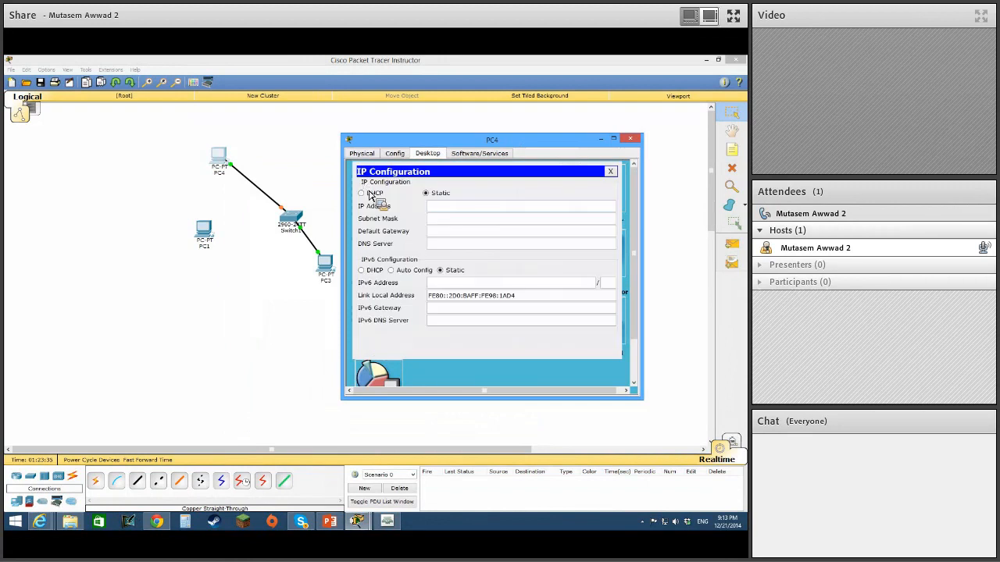
{"action": "type", "text": "1"}
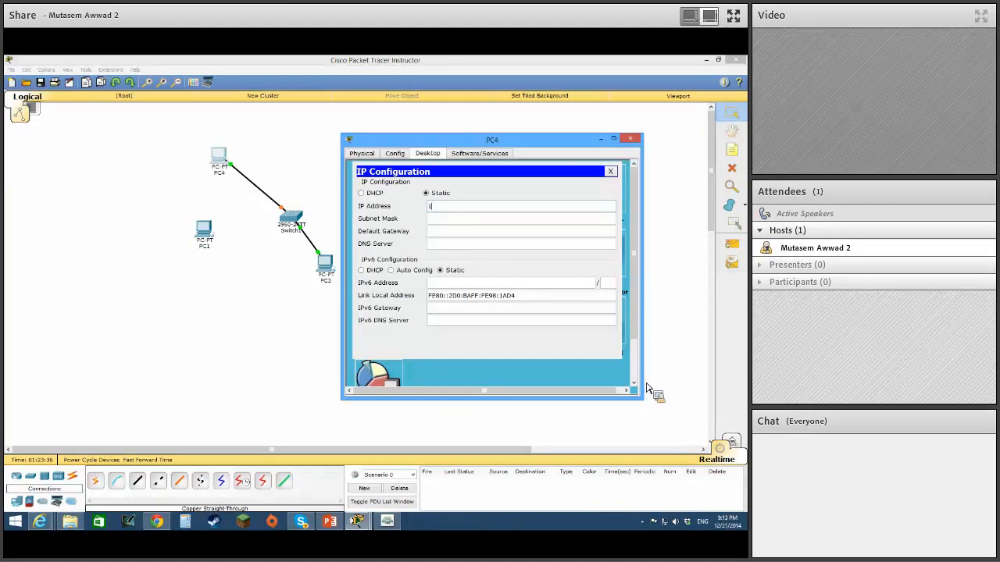
{"action": "type", "text": "92.168.1"}
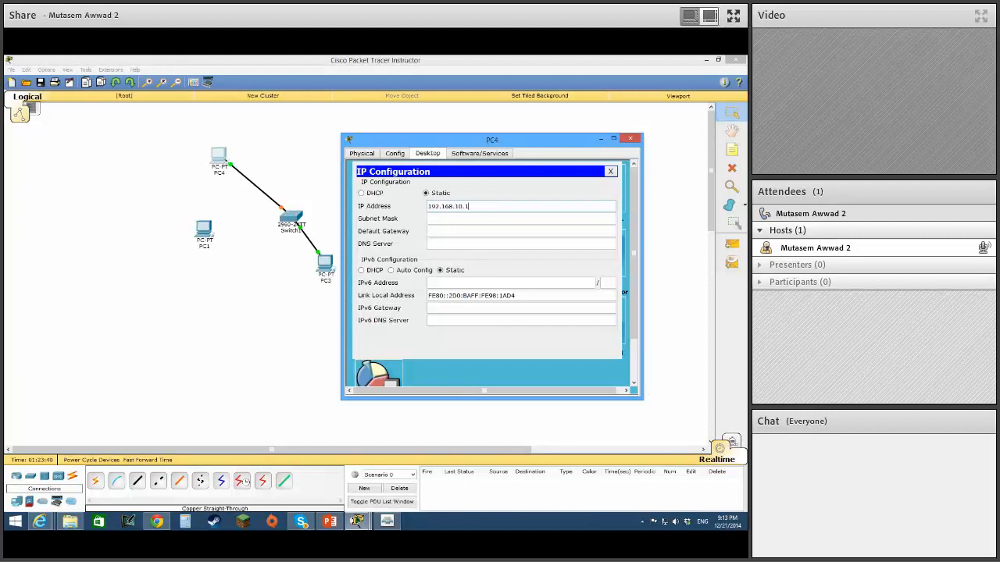
{"action": "key", "text": "Tab"}
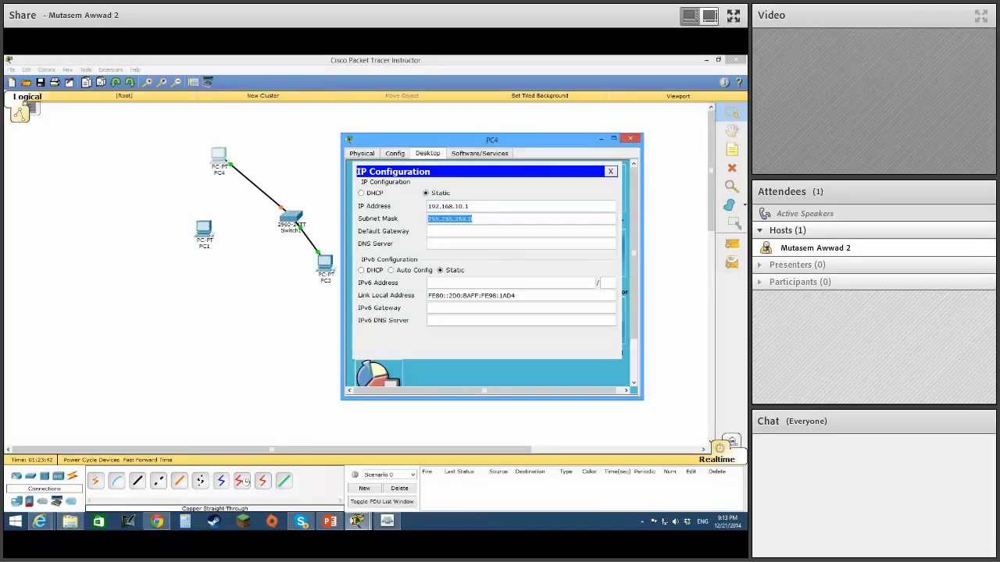
{"action": "key", "text": "Right"}
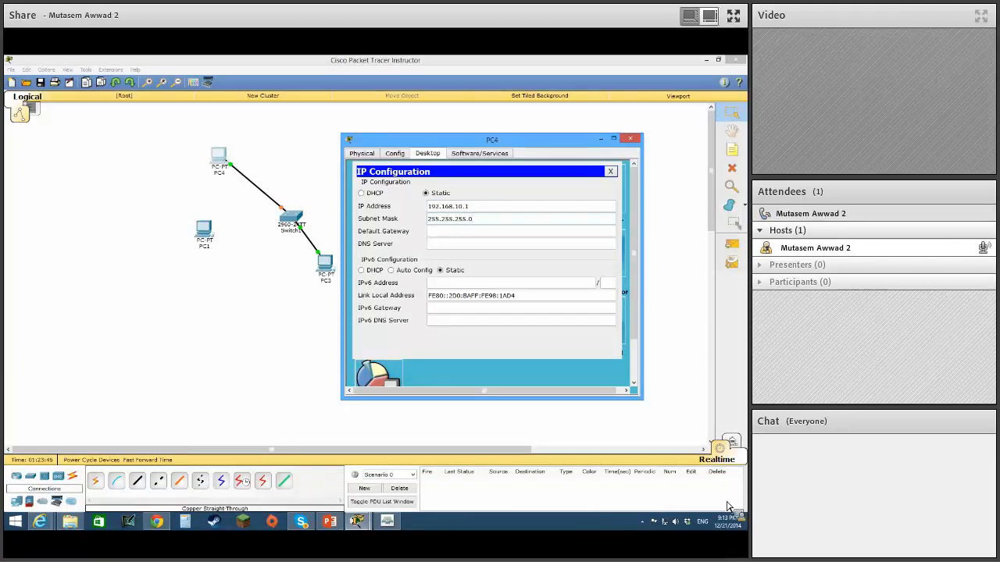
{"action": "left_click", "coordinate": [614, 173]}
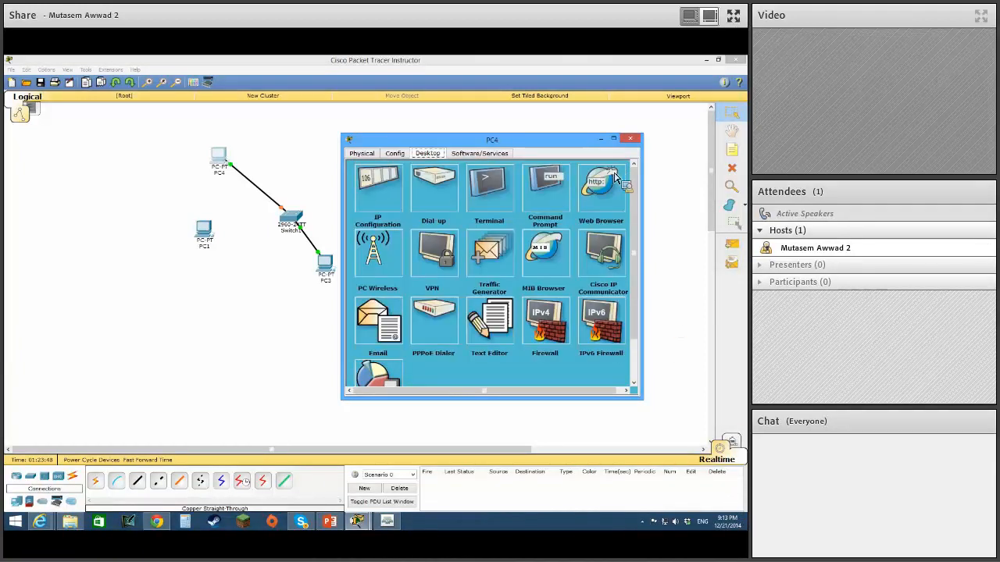
Test connectivity from PC4's command prompt with ping 192.168.10.3.
{"action": "left_click", "coordinate": [551, 185]}
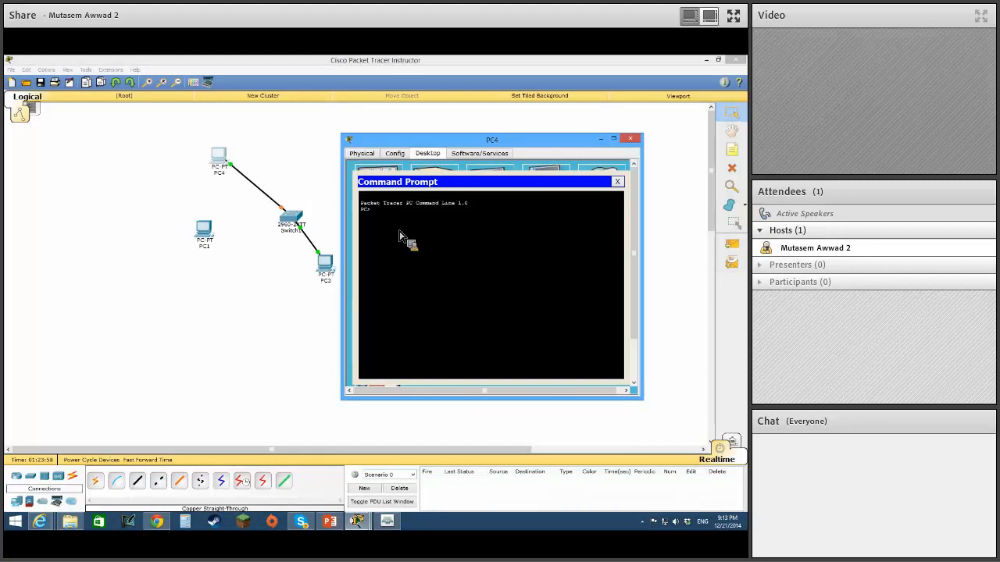
{"action": "left_click", "coordinate": [274, 259]}
{"action": "left_click", "coordinate": [227, 164]}
{"action": "key", "text": "Return"}
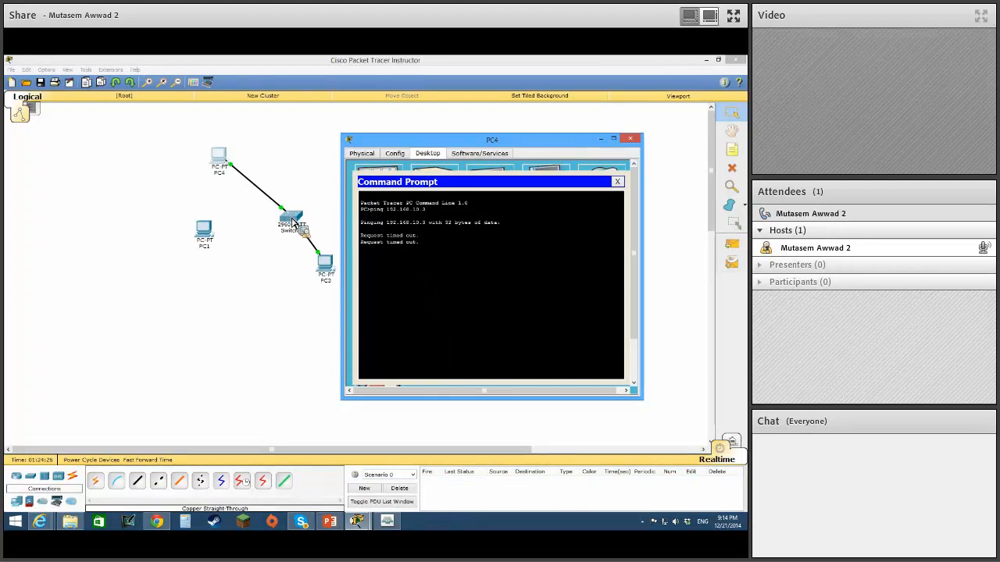
Check which MAC address Switch1 has learned on Fa0/1 by running sh mac add again.
{"action": "left_click", "coordinate": [294, 223]}
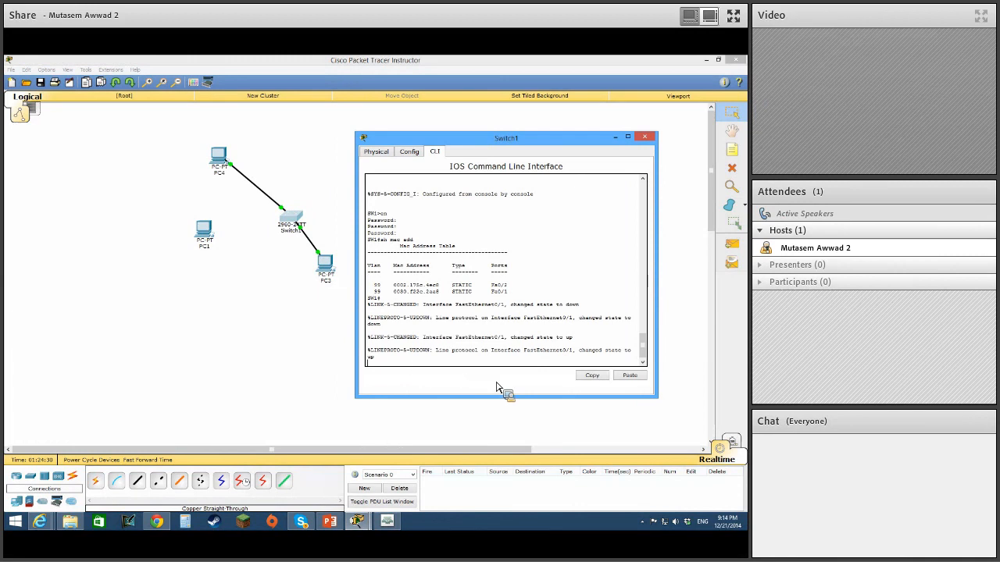
{"action": "key", "text": "Up"}
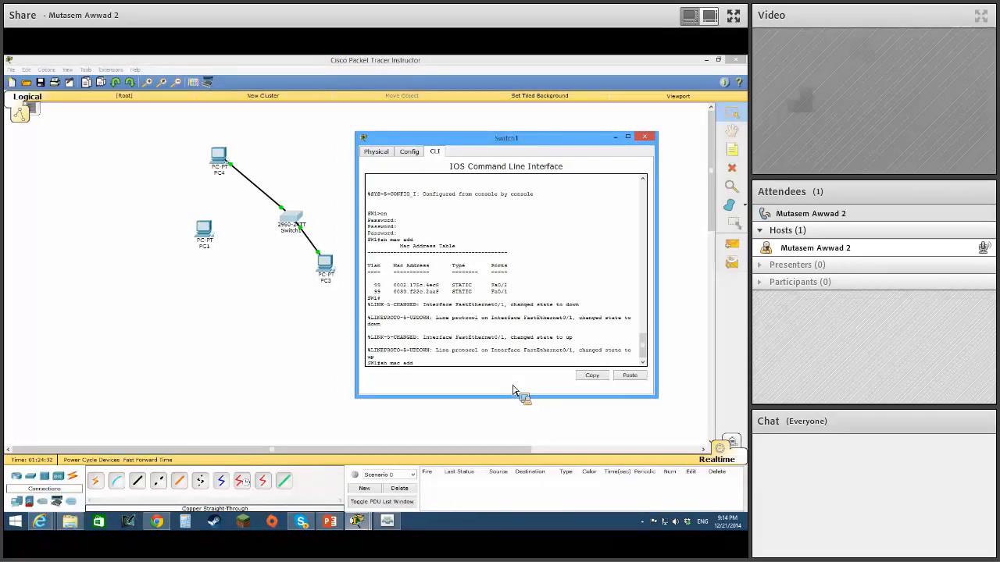
{"action": "key", "text": "Return"}
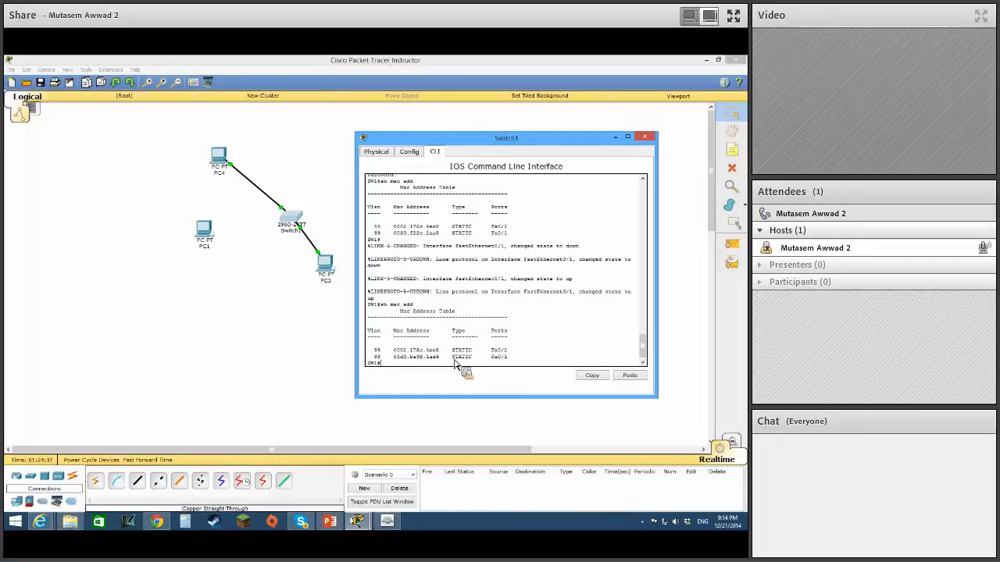
{"action": "left_click", "coordinate": [326, 314]}
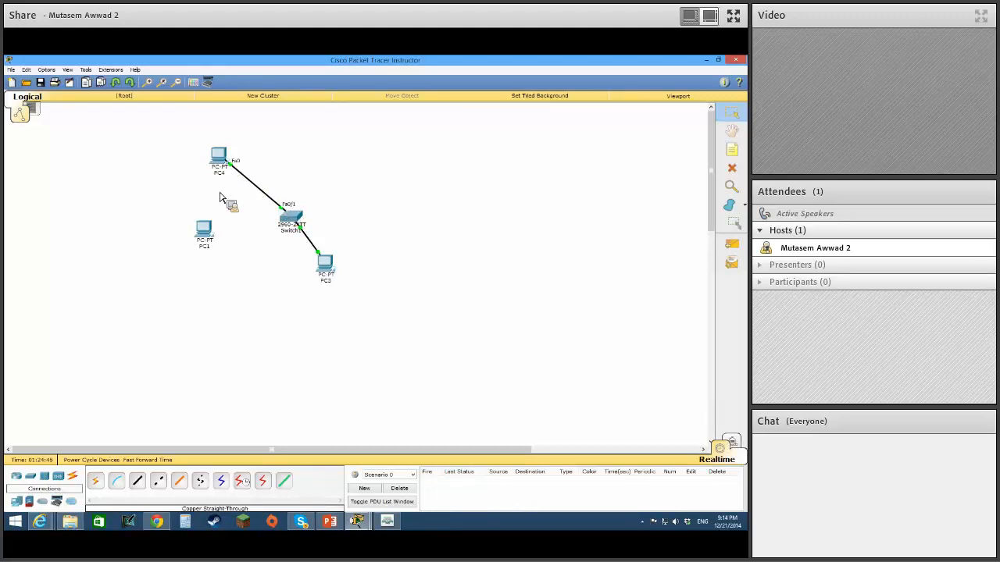
Run sh run on Switch1 and page to the sticky MAC addresses configured on FastEthernet0/1 and FastEthernet0/2.
{"action": "left_click", "coordinate": [287, 216]}
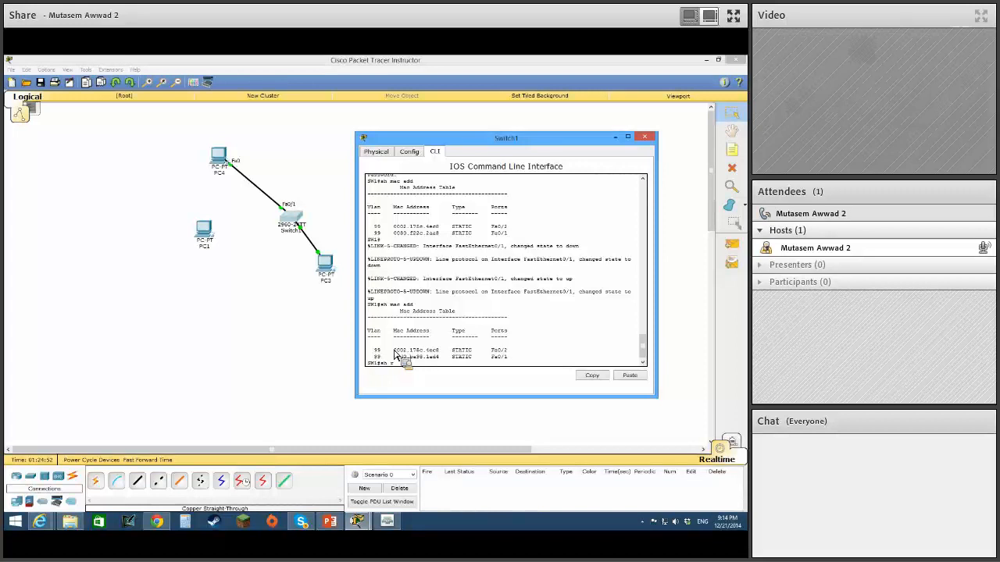
{"action": "type", "text": "sh run"}
{"action": "key", "text": "Return"}
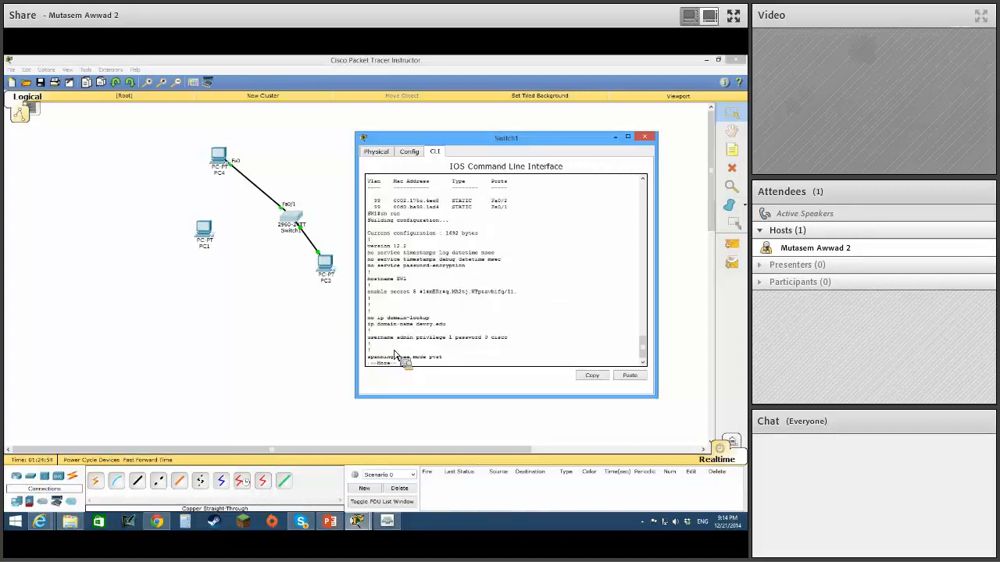
{"action": "key", "text": "space"}
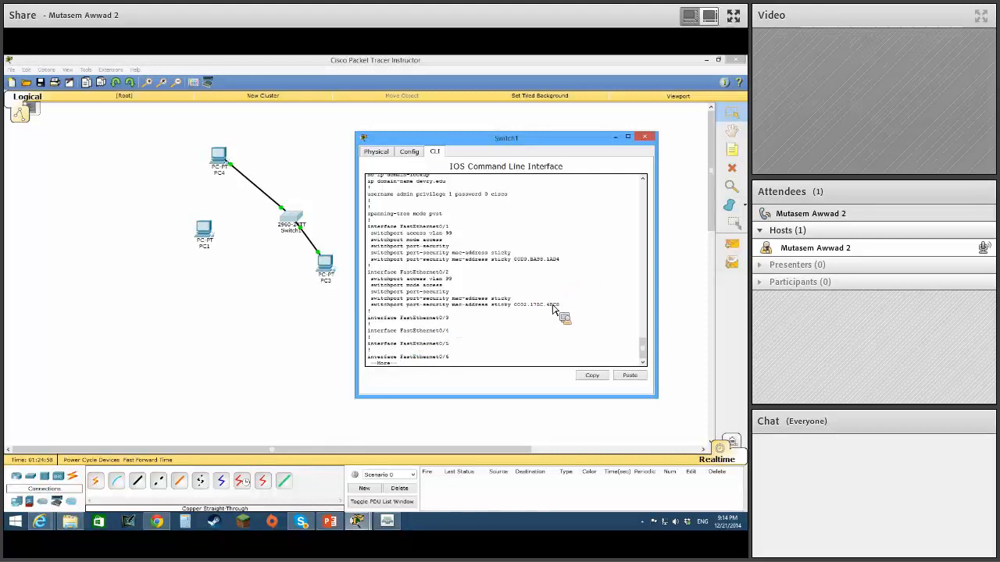
Run ipconfig /all in PC4's command prompt to check its physical address, and minimize the PC4 window.
{"action": "left_click", "coordinate": [219, 157]}
{"action": "type", "text": "ipconfig"}
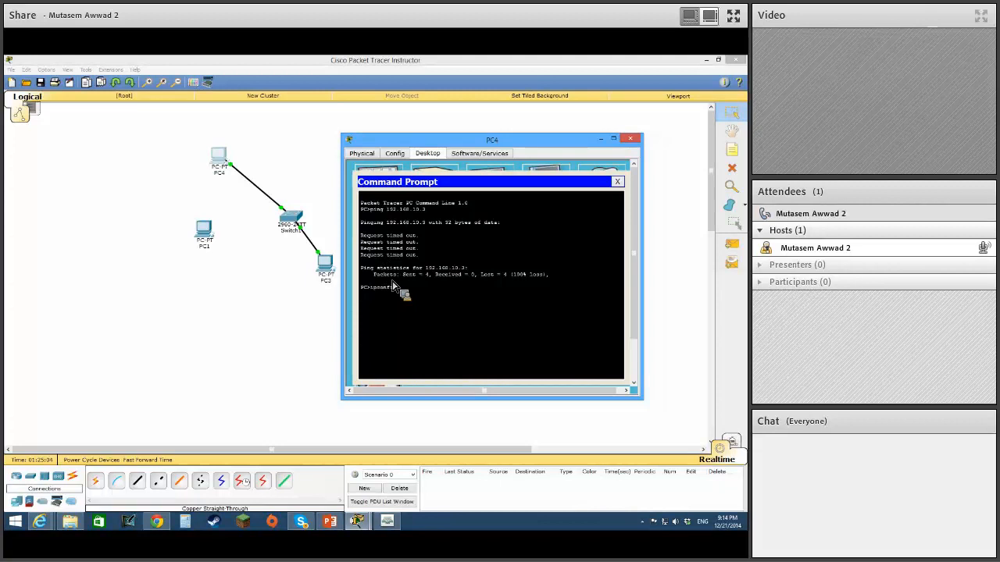
{"action": "type", "text": " /all"}
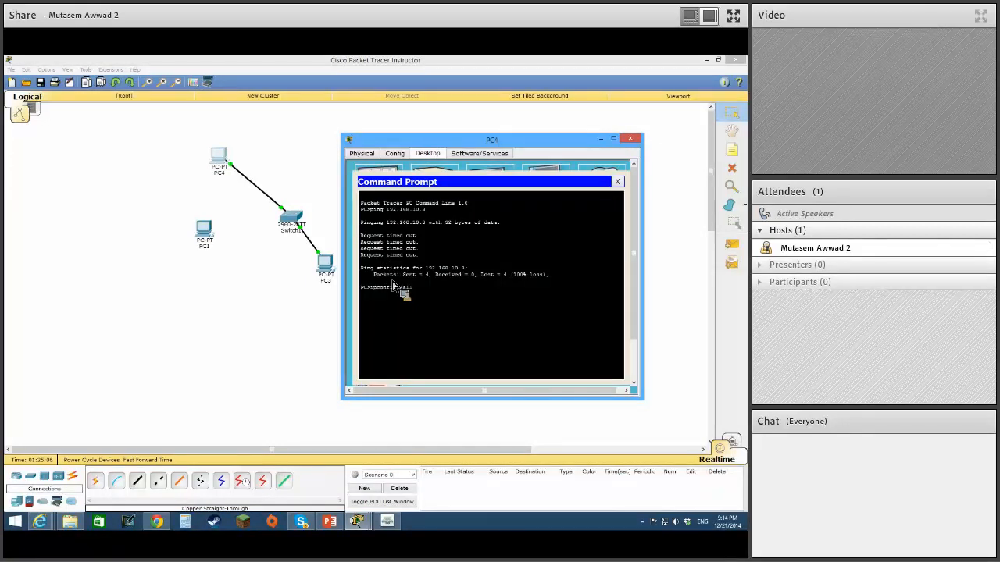
{"action": "key", "text": "Return"}
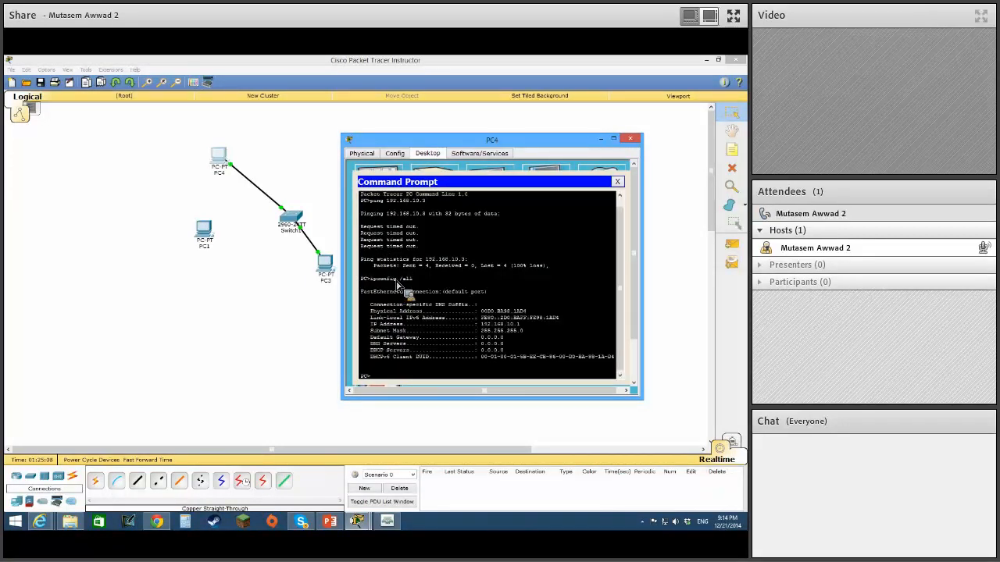
{"action": "left_click", "coordinate": [600, 139]}
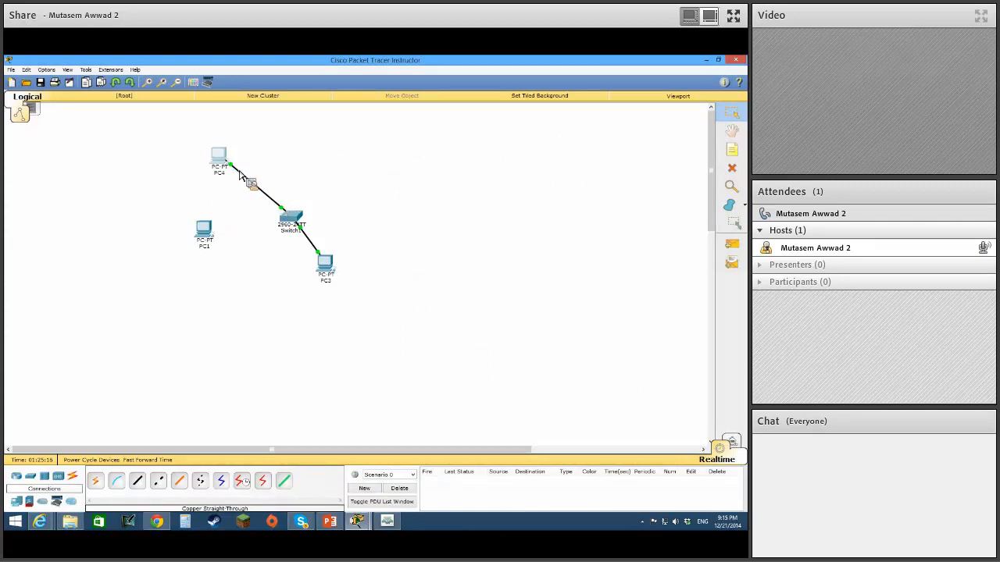
Move the PC4 end of the switch cable to PC1's FastEthernet0 port.
{"action": "left_click_drag", "start_coordinate": [241, 174], "coordinate": [219, 229]}
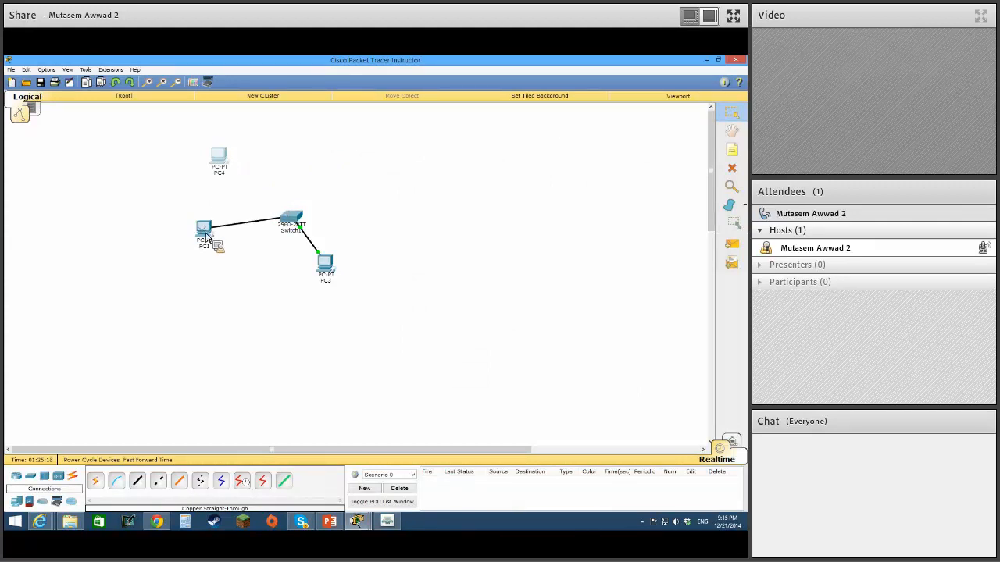
{"action": "left_click", "coordinate": [204, 229]}
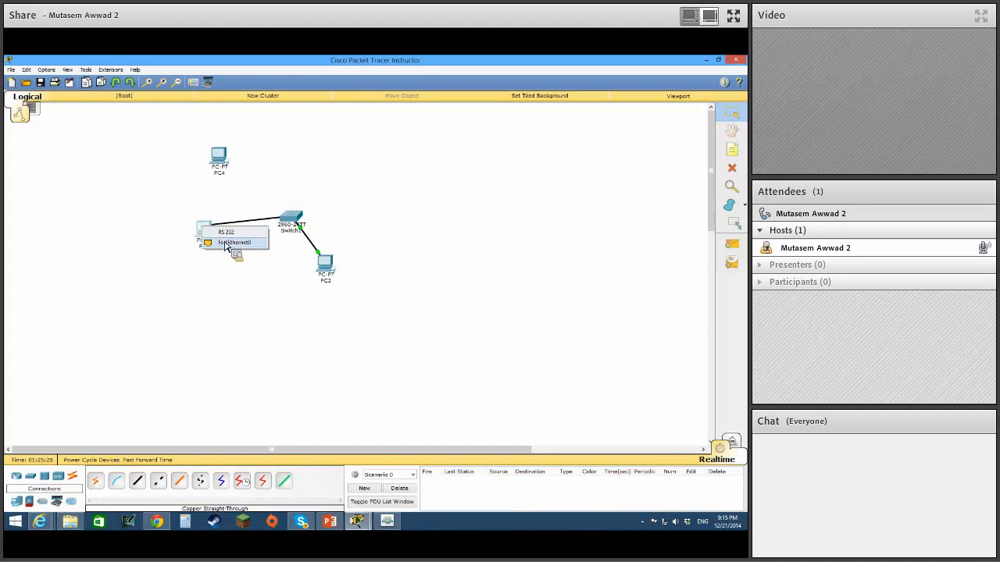
{"action": "left_click", "coordinate": [233, 243]}
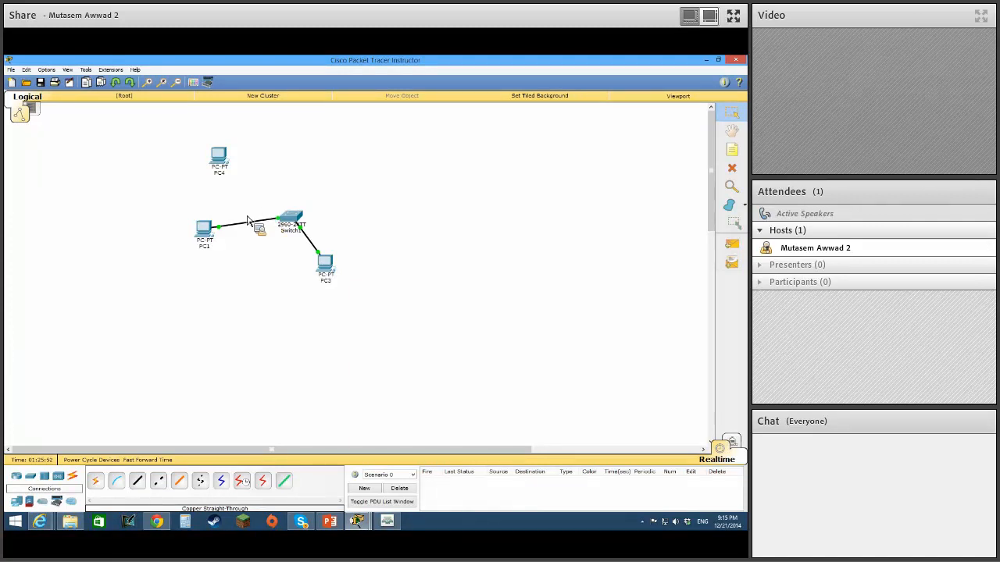
Test connectivity from PC1's command prompt by repeating ping 192.168.10.3.
{"action": "left_click", "coordinate": [204, 228]}
{"action": "left_click", "coordinate": [598, 155]}
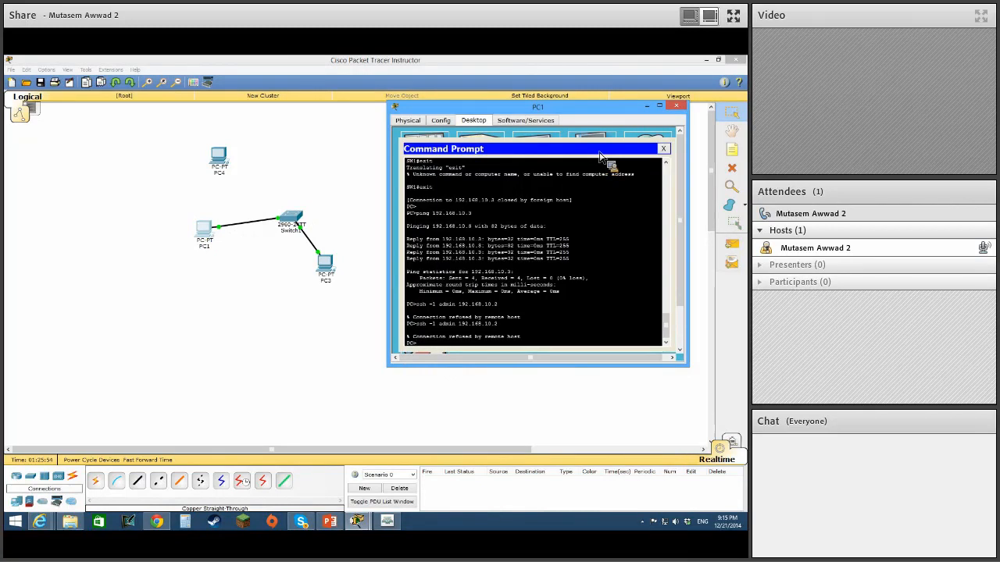
{"action": "key", "text": "Up"}
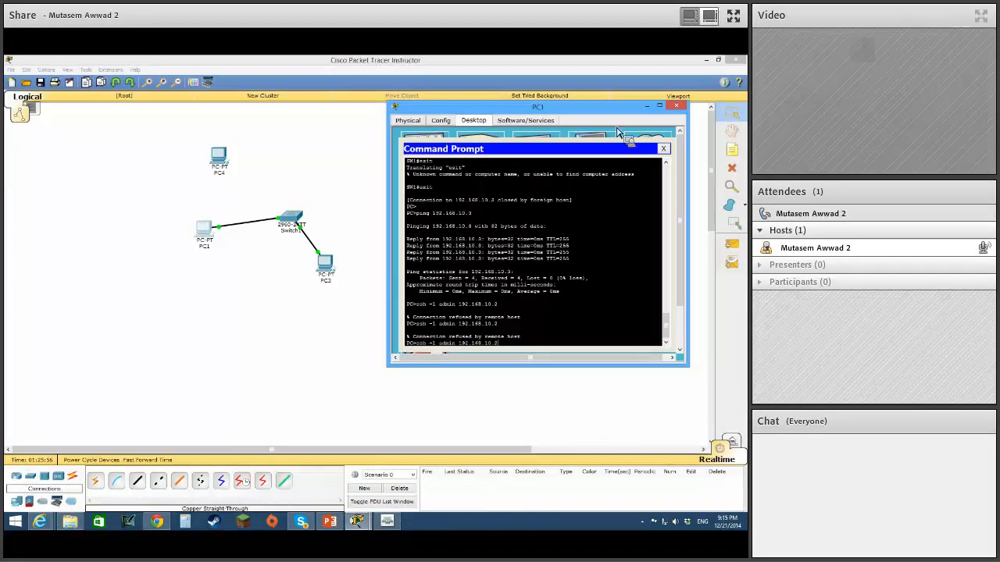
{"action": "key", "text": "Up"}
{"action": "key", "text": "Return"}
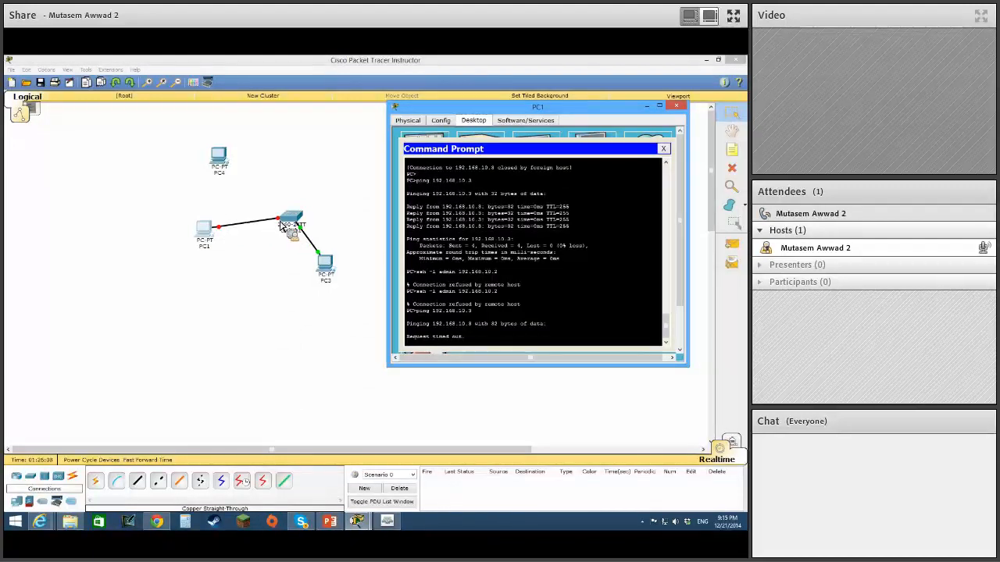
Restart Switch1's interface fa0/1 in configuration mode with shutdown followed by no shut, and close the switch window.
{"action": "left_click", "coordinate": [283, 226]}
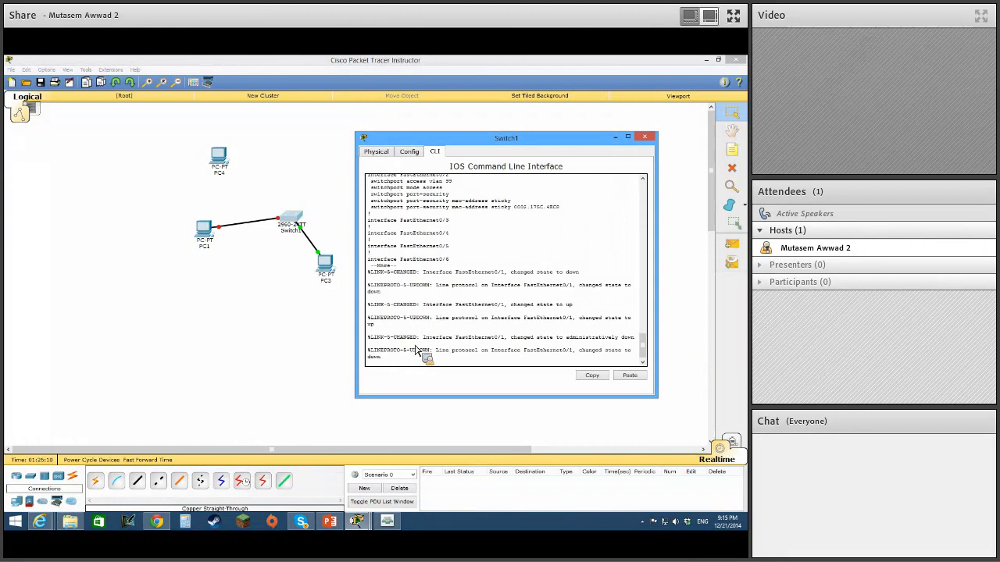
{"action": "key", "text": "Return"}
{"action": "key", "text": "space"}
{"action": "key", "text": "space"}
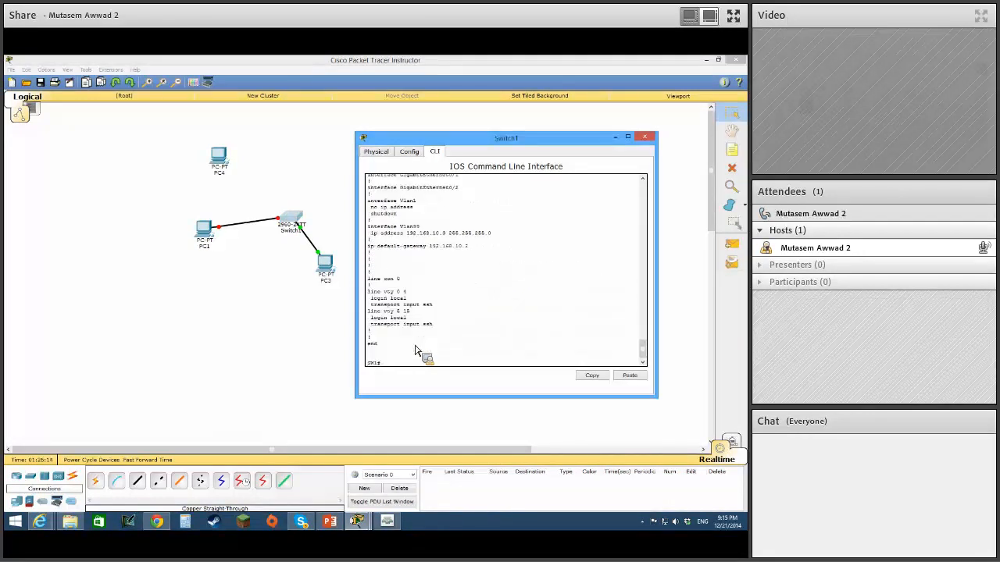
{"action": "type", "text": "confi"}
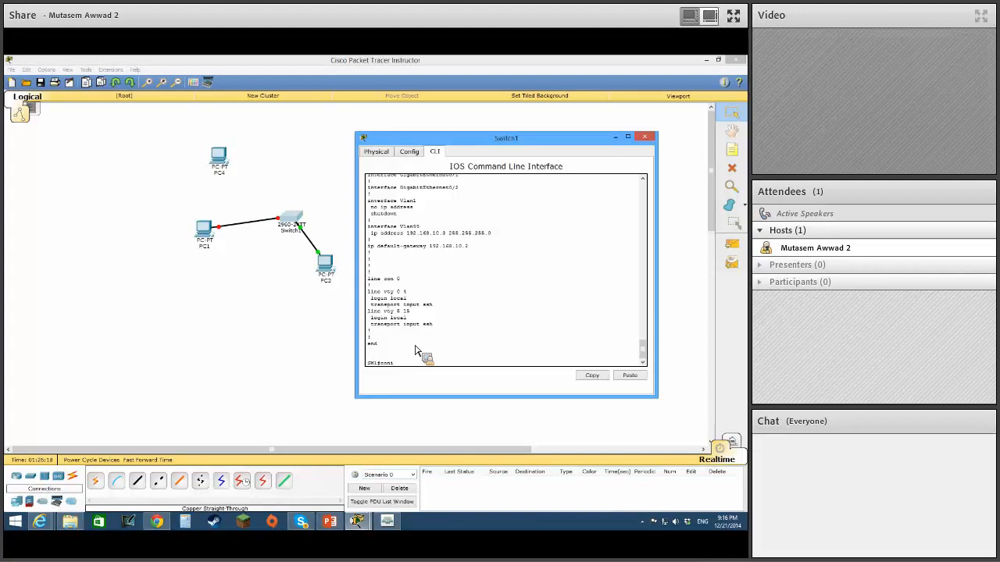
{"action": "type", "text": "g tg t"}
{"action": "key", "text": "Return"}
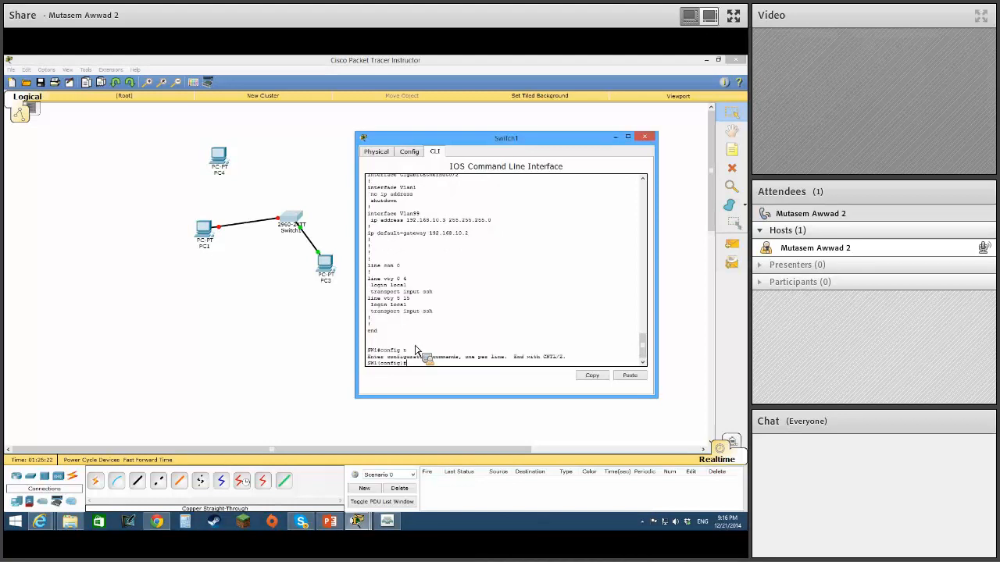
{"action": "type", "text": "int fa0/1"}
{"action": "key", "text": "Return"}
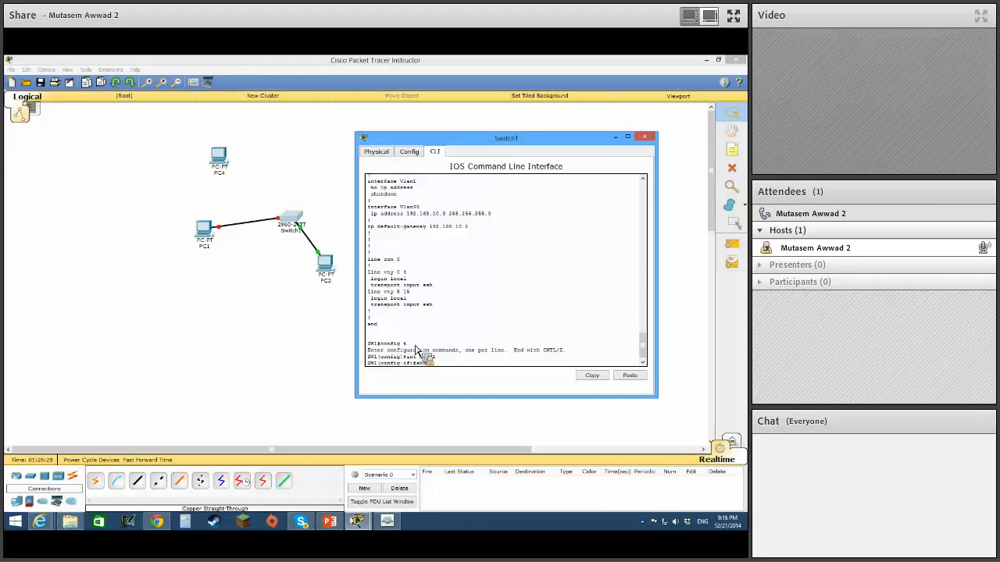
{"action": "key", "text": "Return"}
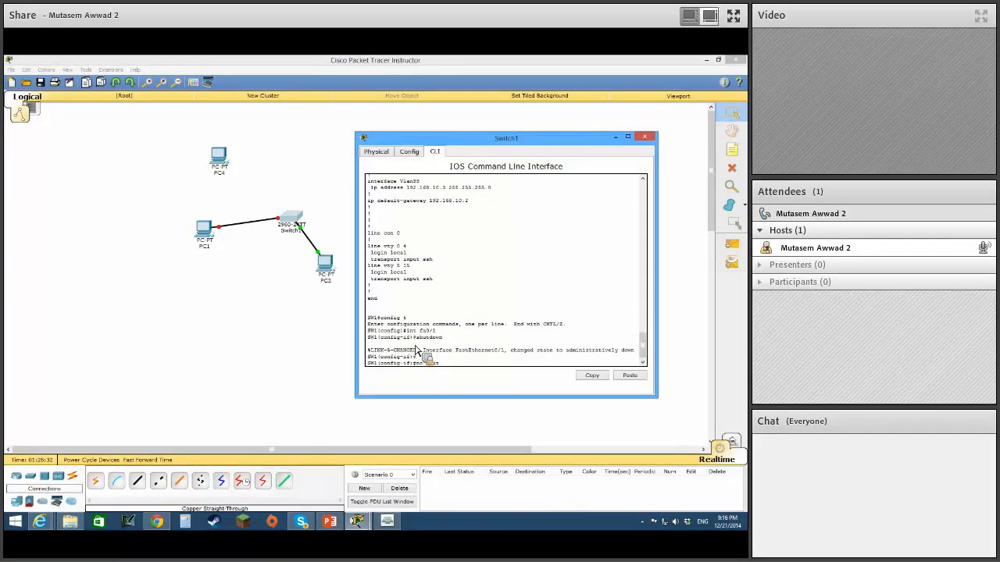
{"action": "key", "text": "Return"}
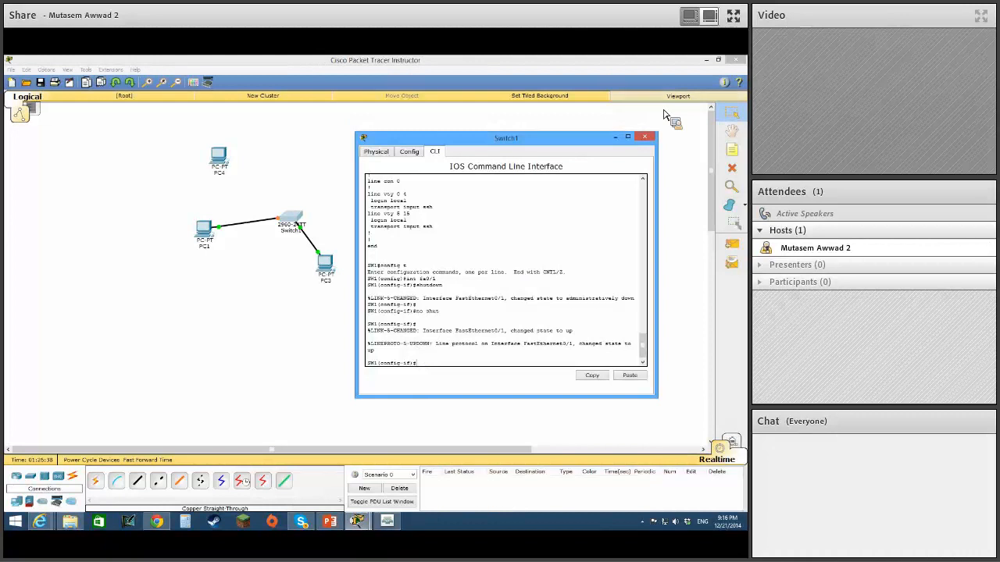
{"action": "left_click", "coordinate": [647, 138]}
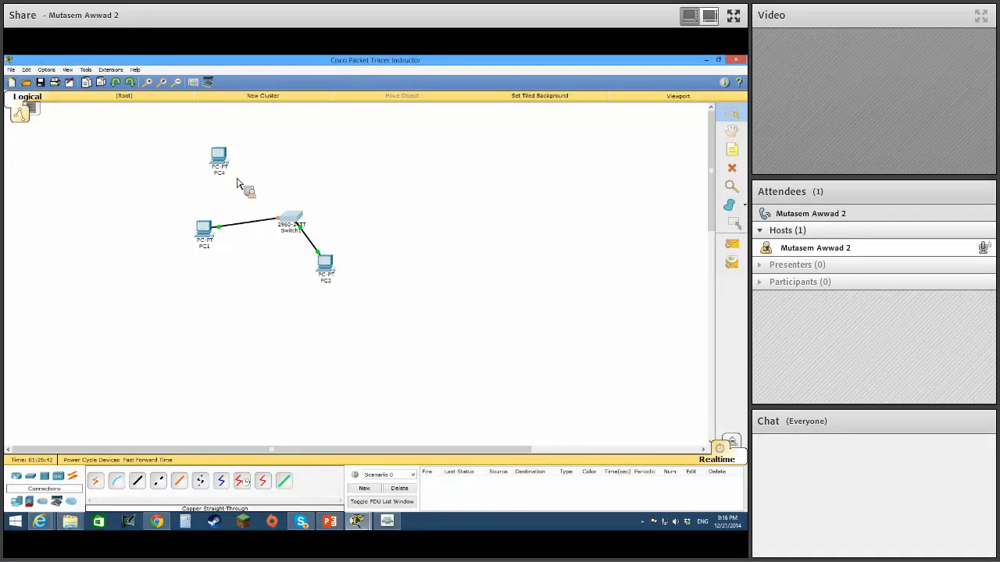
Minimize Packet Tracer and close the PC1 and PC3 windows to return to the PowerPoint presentation.
{"action": "left_click", "coordinate": [706, 61]}
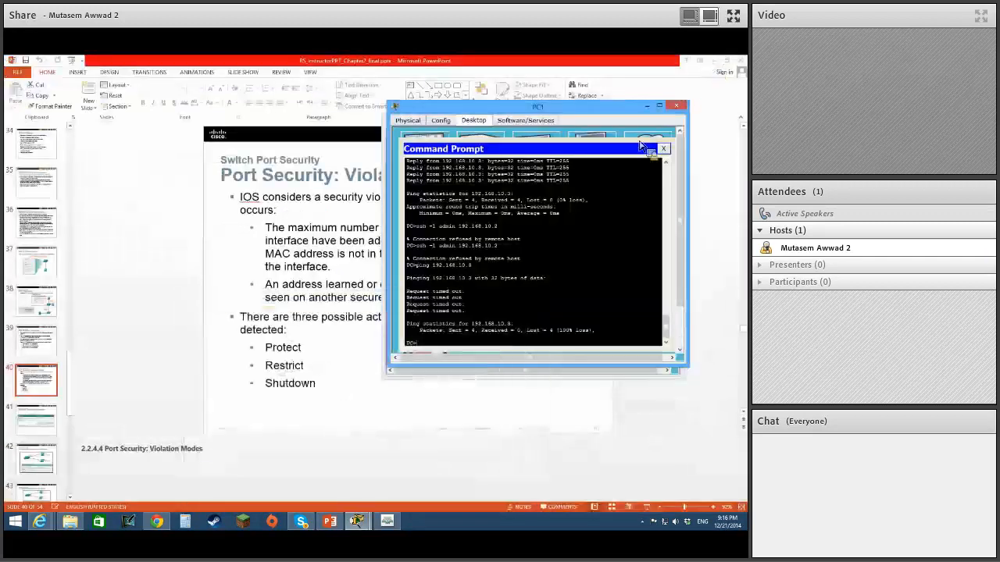
{"action": "left_click", "coordinate": [675, 105]}
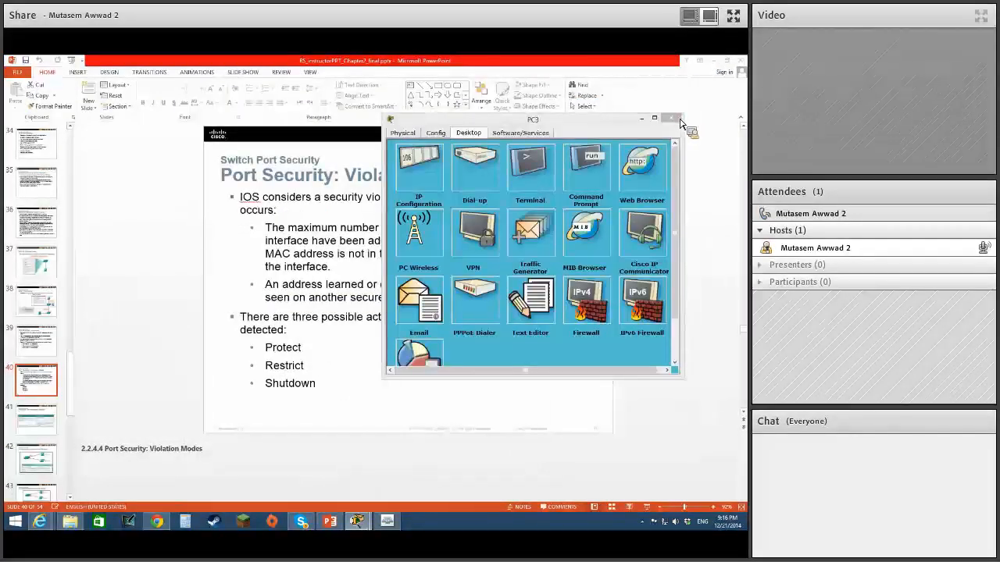
{"action": "left_click", "coordinate": [673, 119]}
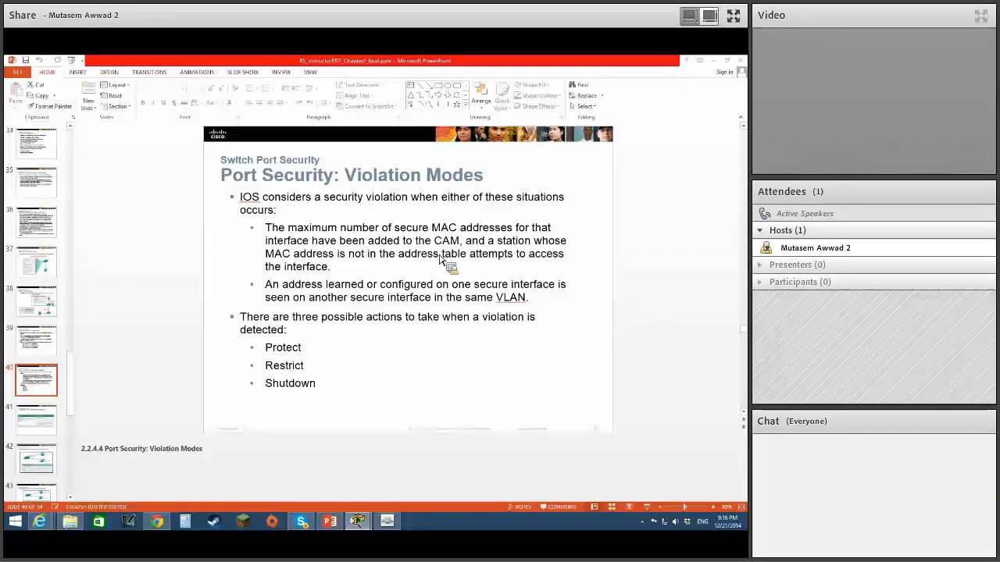
Start the slide show at Port Security: Violation Modes and advance to the Configuring Dynamic Port Security slide.
{"action": "left_click", "coordinate": [656, 508]}
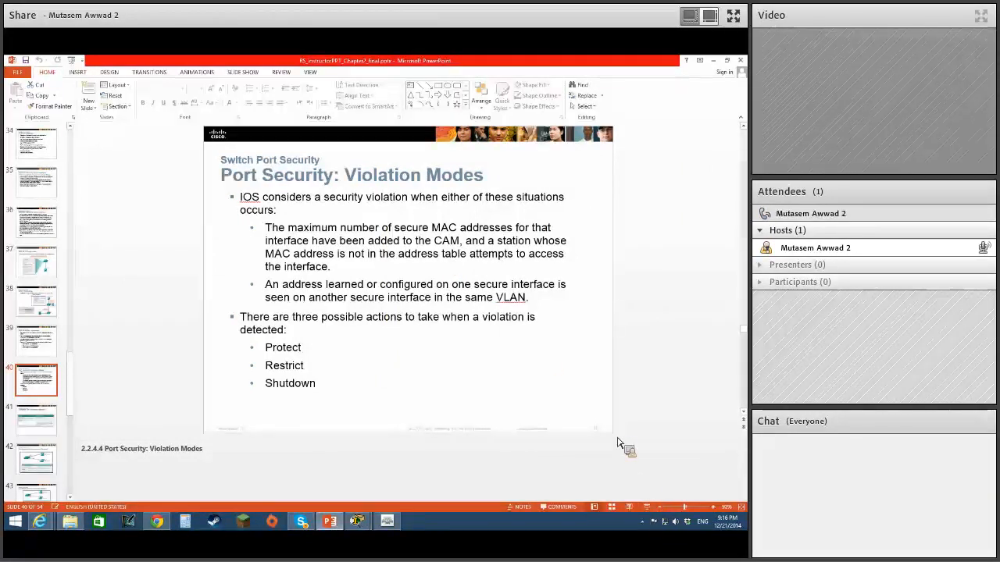
{"action": "left_click", "coordinate": [647, 507]}
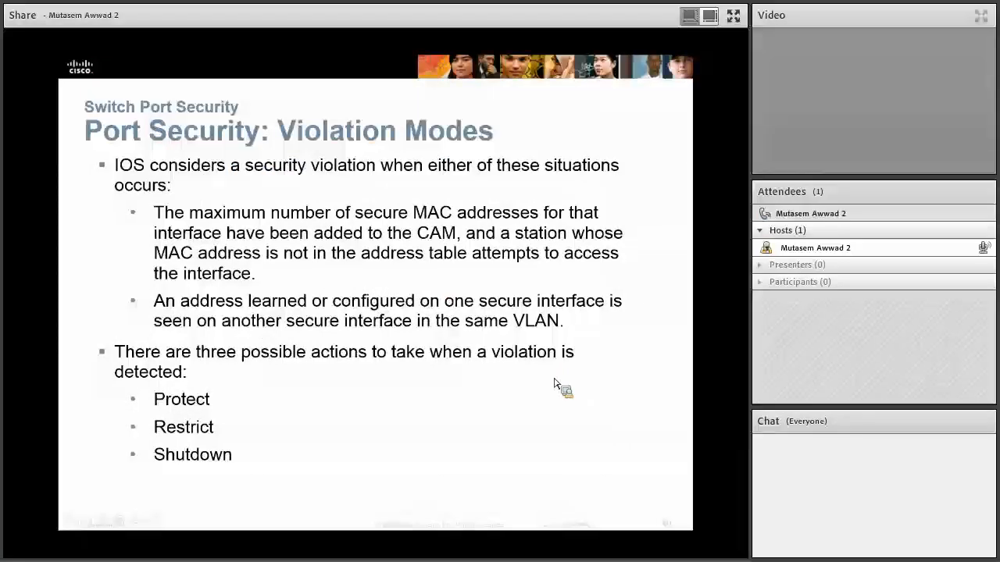
{"action": "left_click", "coordinate": [555, 383]}
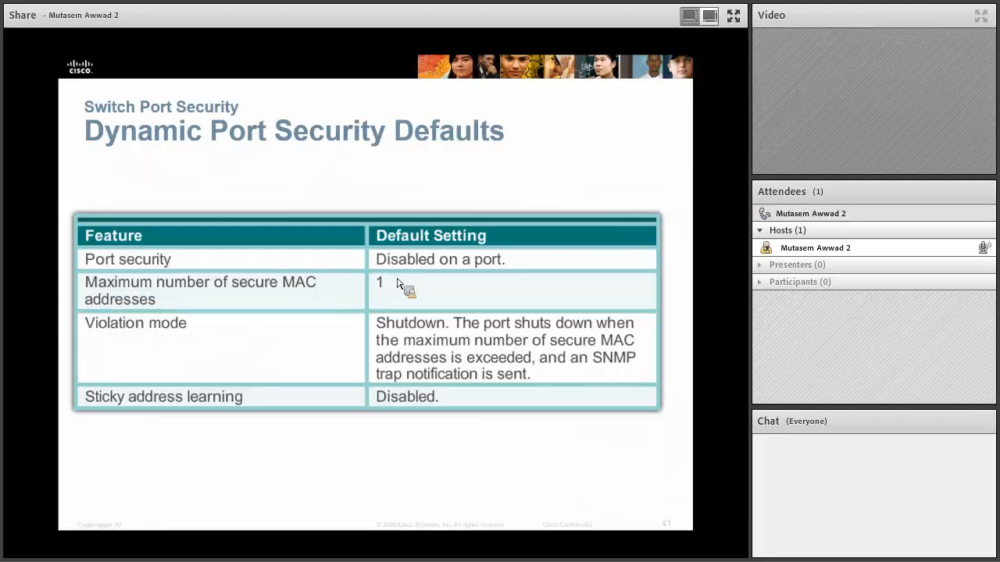
{"action": "left_click", "coordinate": [464, 328]}
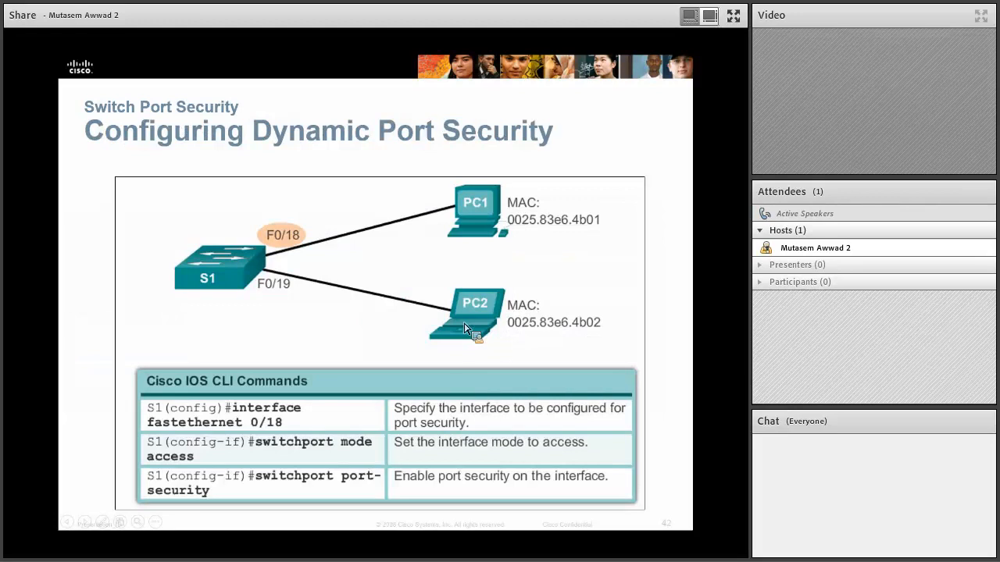